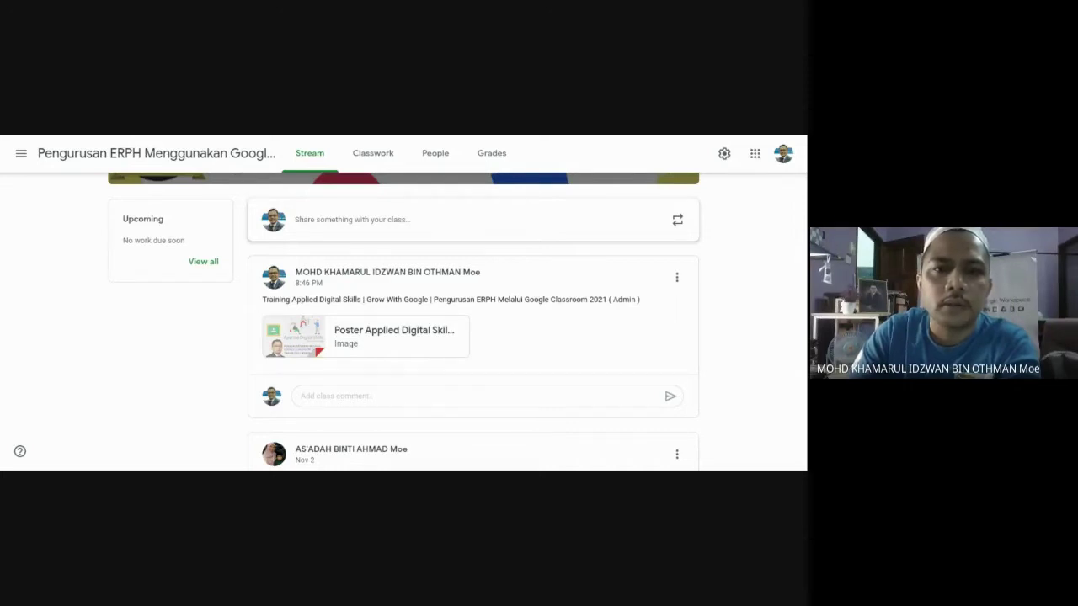
Switch from the Google Classroom stream to My Drive in Google Drive.
{"action": "left_click", "coordinate": [385, 156]}
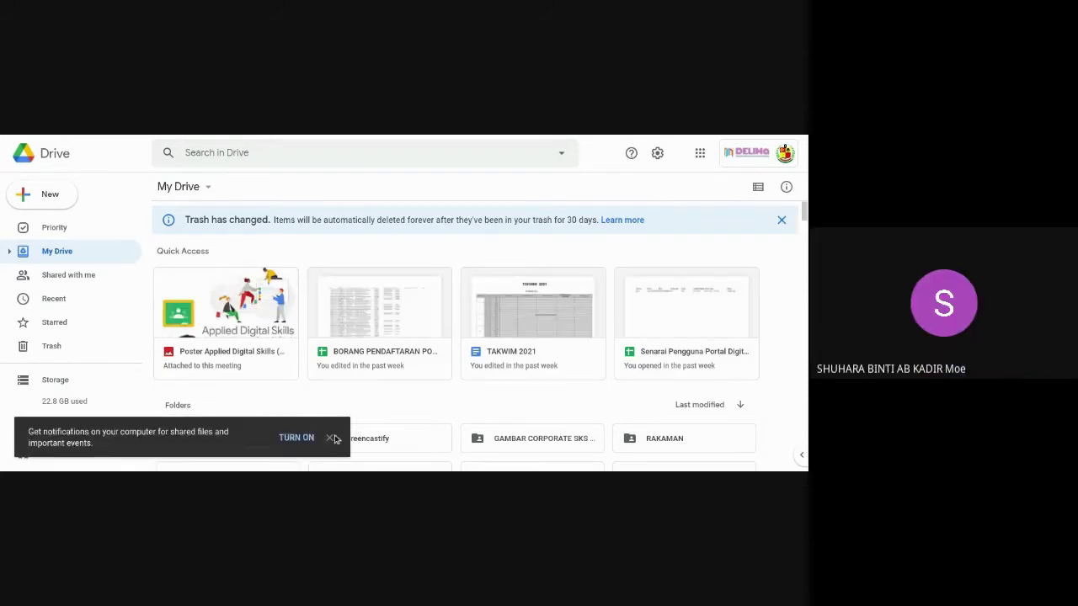
Dismiss the desktop-notifications prompt and open the SK SERDANG 2020 folder.
{"action": "left_click", "coordinate": [331, 438]}
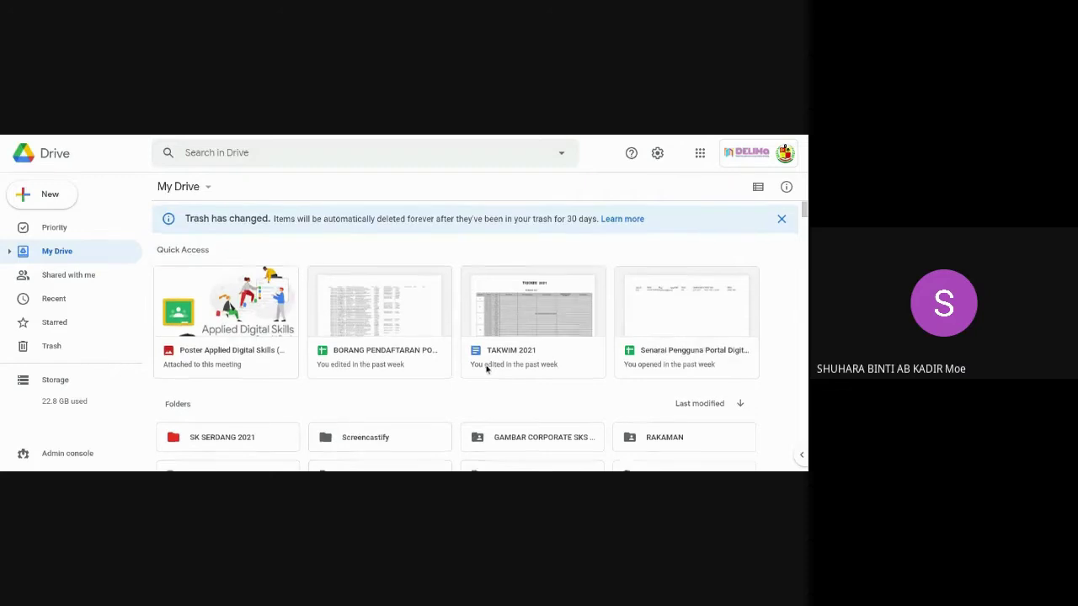
{"action": "scroll", "coordinate": [486, 368], "scroll_direction": "down", "scroll_amount": 4}
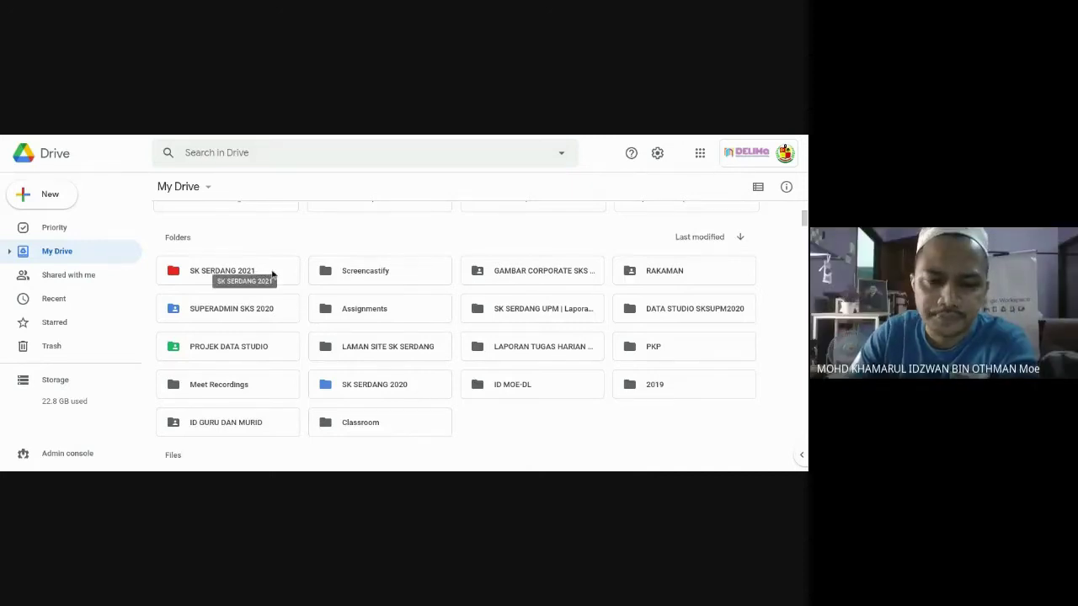
{"action": "double_click", "coordinate": [417, 388]}
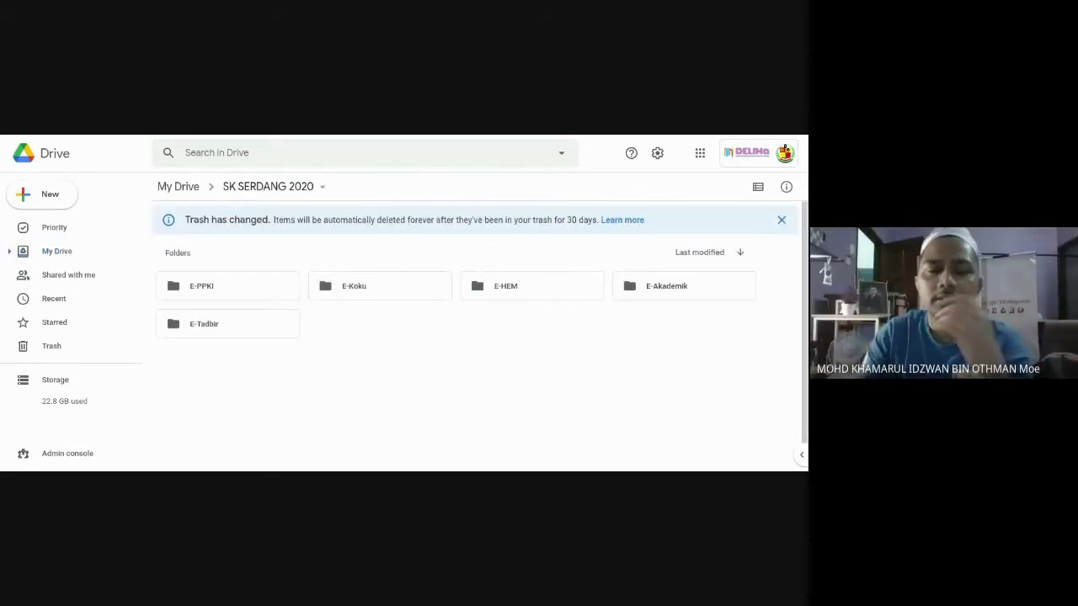
Return to My Drive and reopen the SK SERDANG 2020 folder.
{"action": "left_click", "coordinate": [179, 187]}
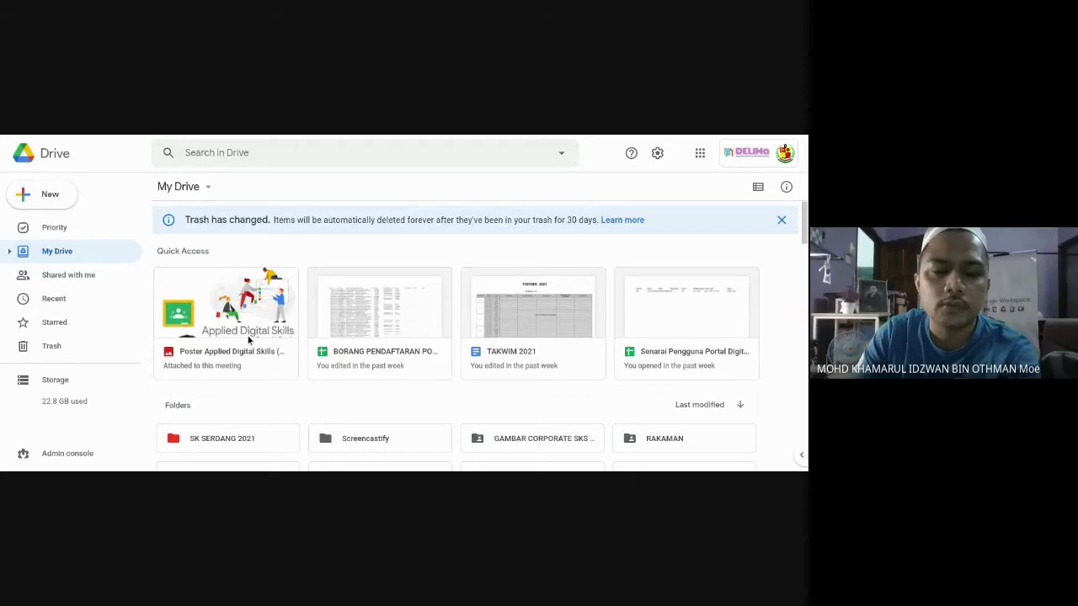
{"action": "scroll", "coordinate": [320, 389], "scroll_direction": "down", "scroll_amount": 3}
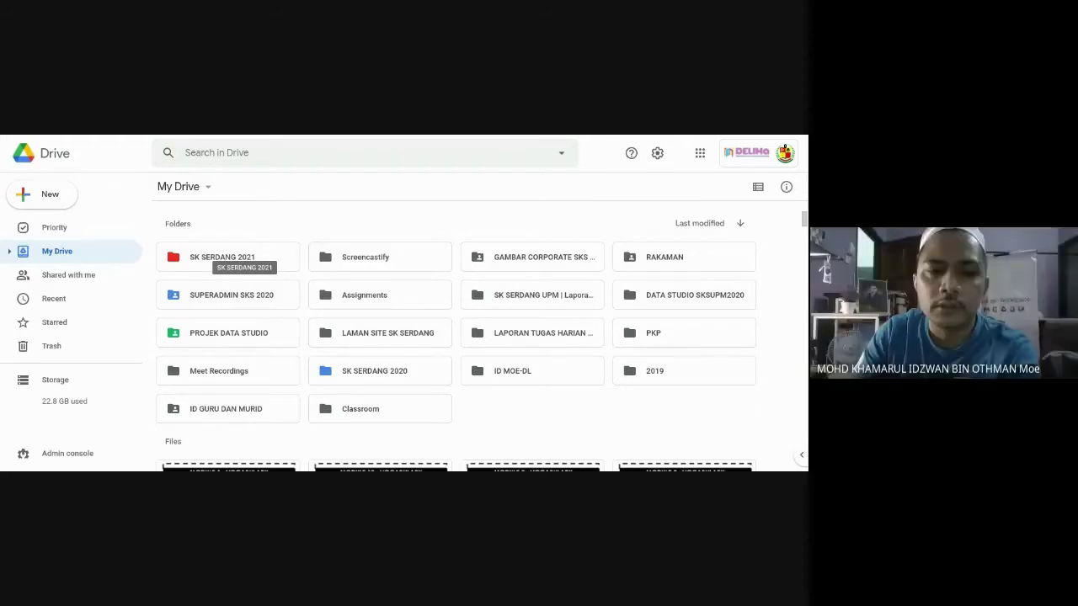
{"action": "double_click", "coordinate": [426, 373]}
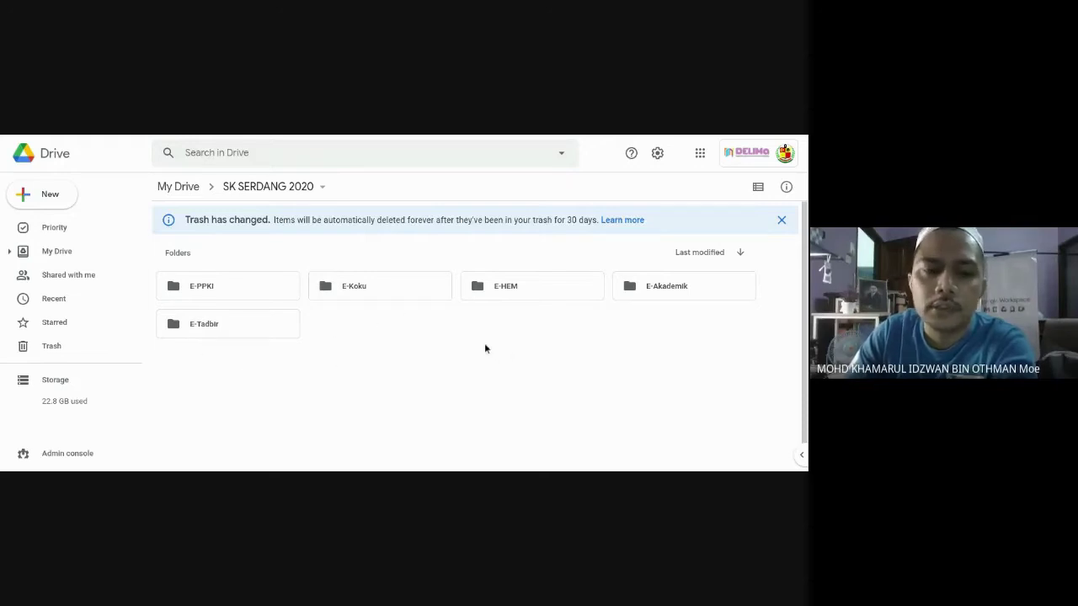
Open the E-Akademik subfolder inside SK SERDANG 2020.
{"action": "double_click", "coordinate": [686, 287]}
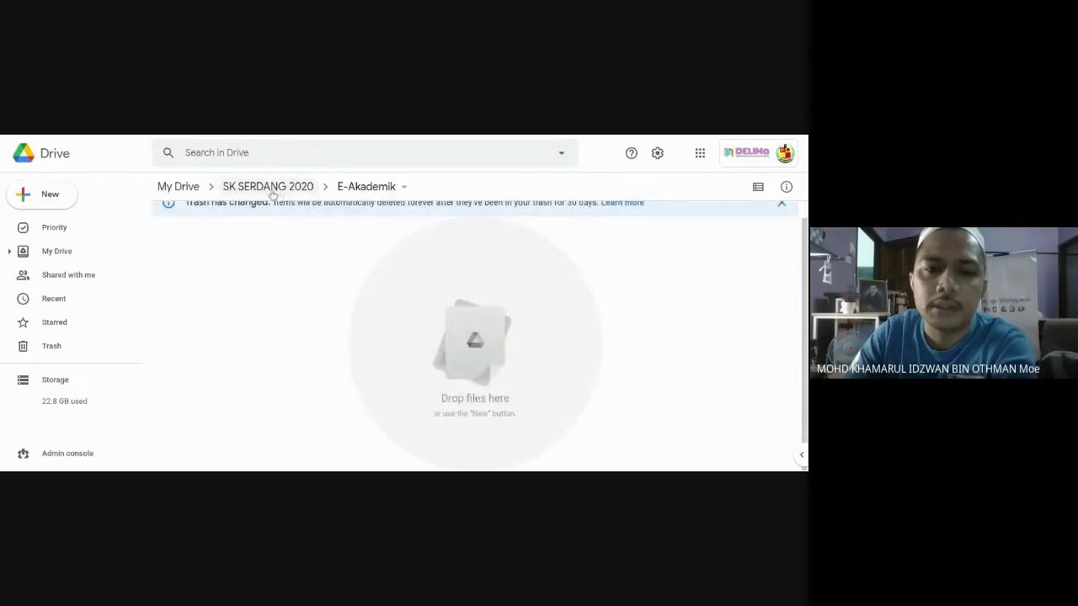
Check that the E-Tadbir folder is empty, then return to SK SERDANG 2020.
{"action": "left_click", "coordinate": [275, 189]}
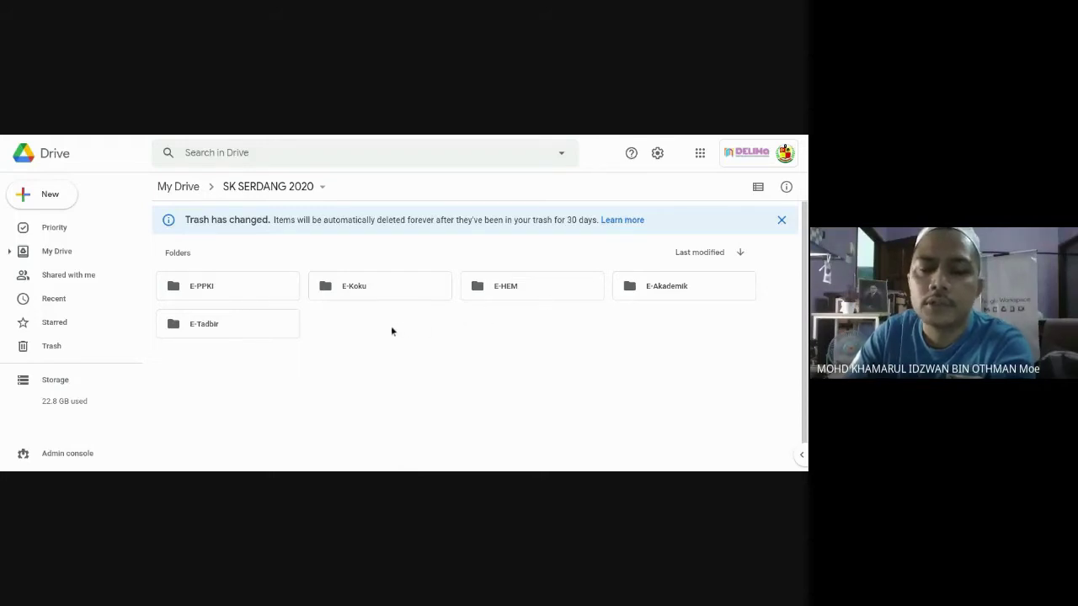
{"action": "double_click", "coordinate": [278, 326]}
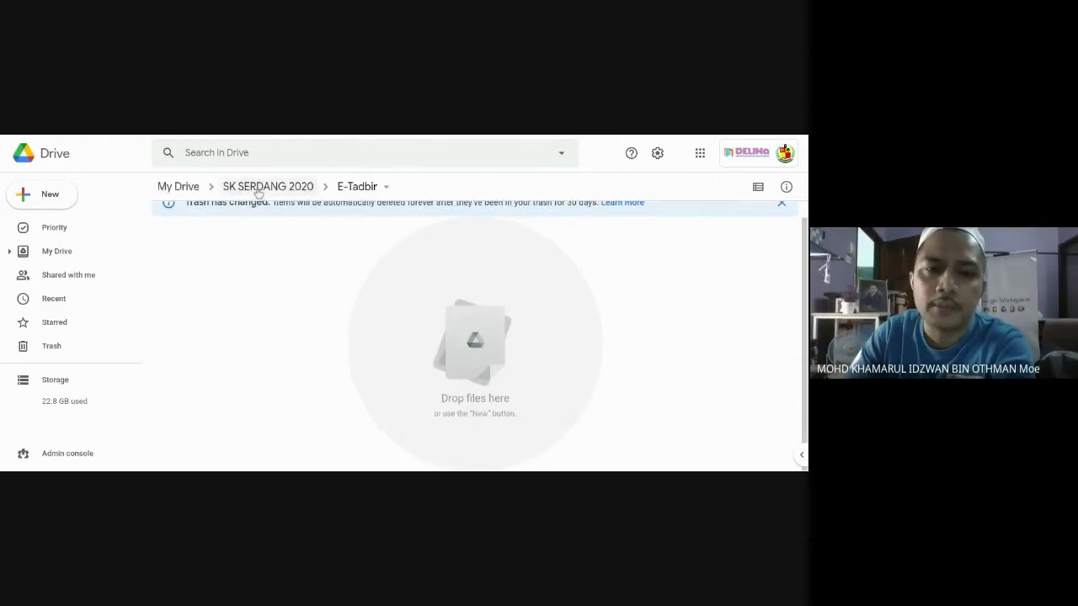
{"action": "left_click", "coordinate": [256, 189]}
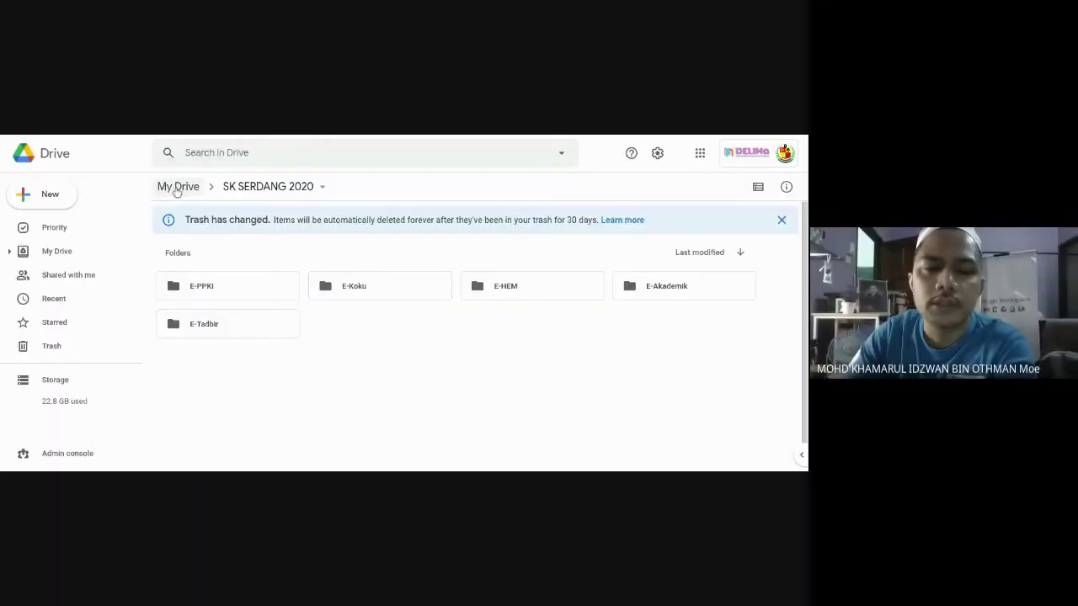
Go back to My Drive and select the Classroom folder in the Folders list.
{"action": "left_click", "coordinate": [176, 191]}
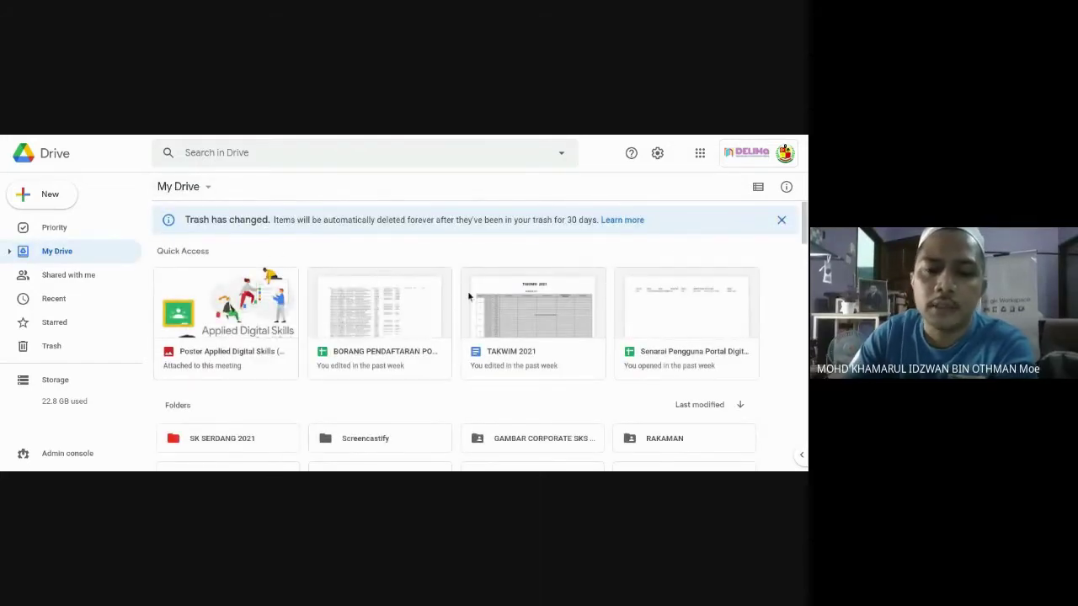
{"action": "scroll", "coordinate": [469, 294], "scroll_direction": "down", "scroll_amount": 1}
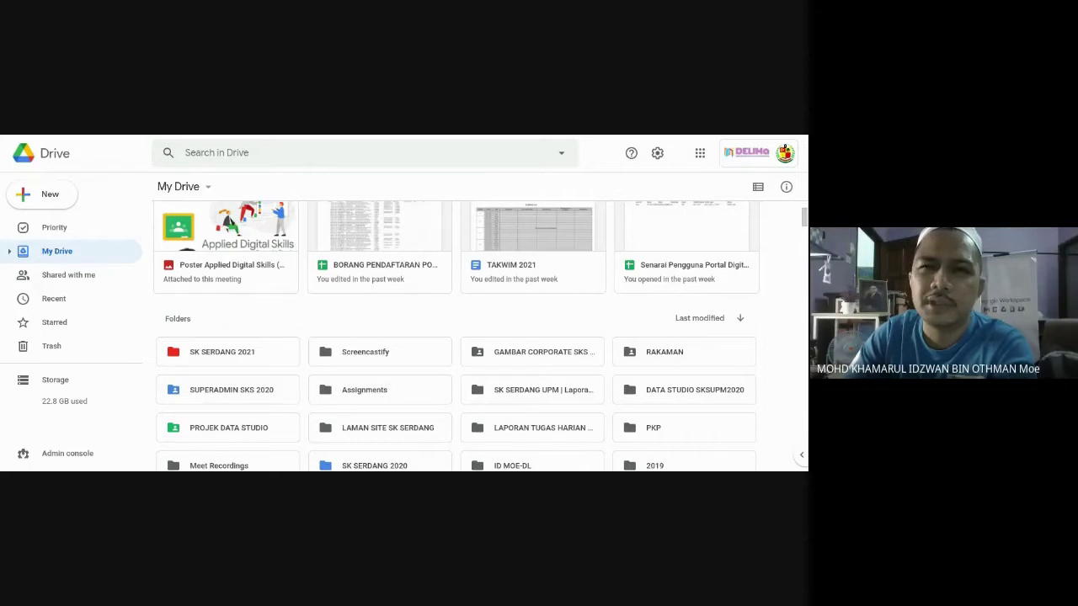
{"action": "scroll", "coordinate": [478, 283], "scroll_direction": "down", "scroll_amount": 1}
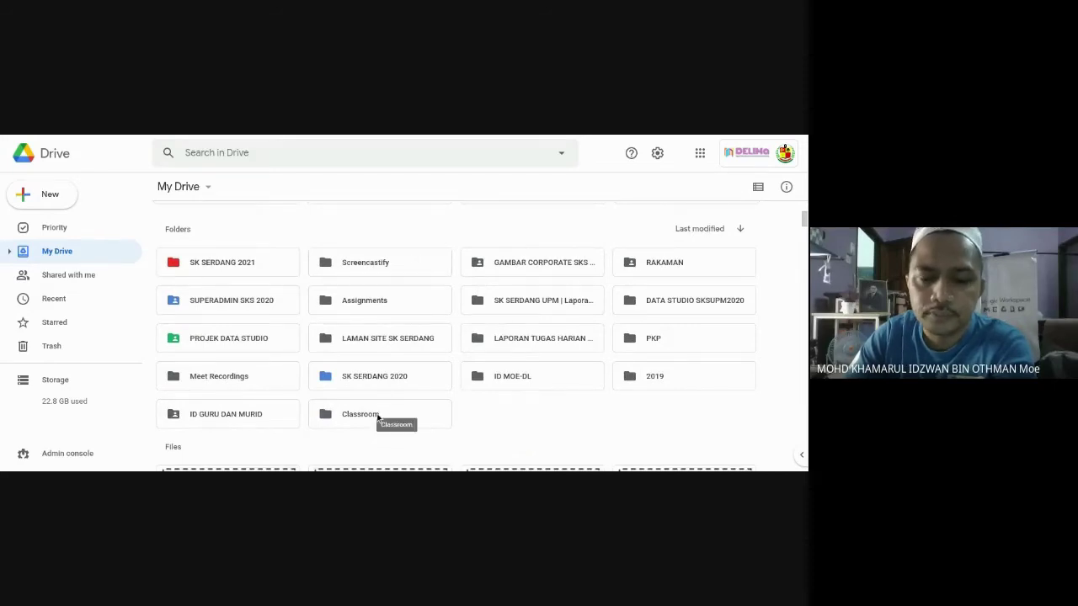
{"action": "left_click", "coordinate": [377, 414]}
Open the Classroom folder in list view and enter ERPH 2020 SEMAKAN PK PPKI.
{"action": "double_click", "coordinate": [377, 413]}
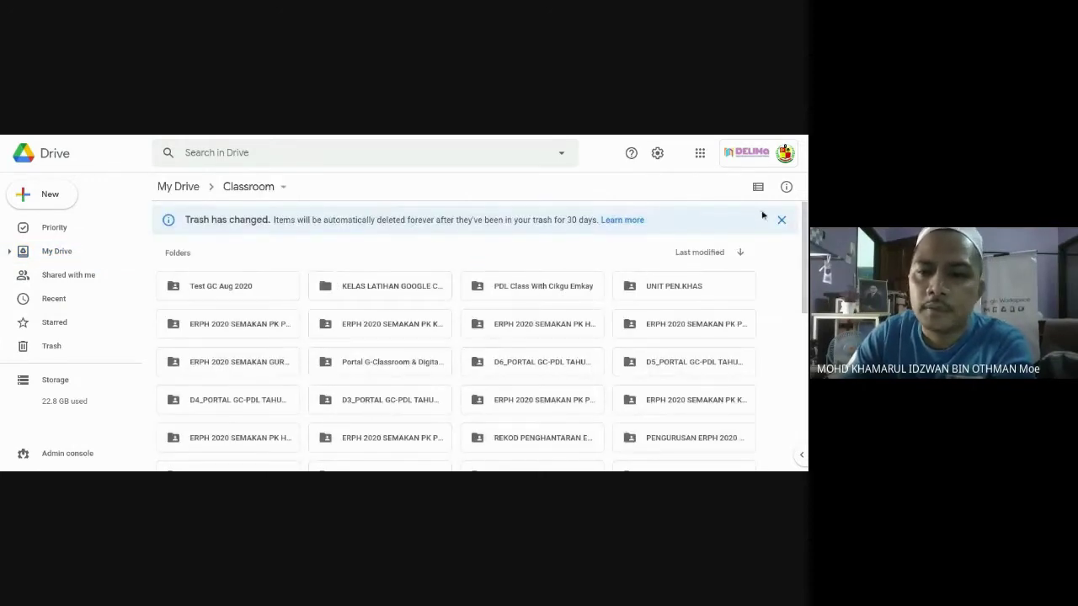
{"action": "scroll", "coordinate": [722, 240], "scroll_direction": "down", "scroll_amount": 1}
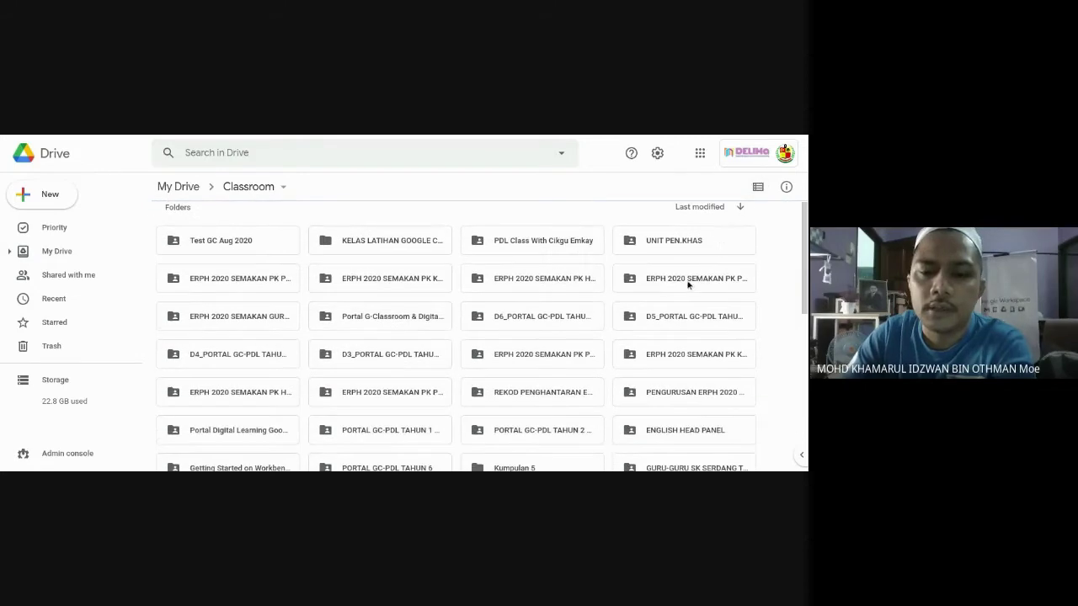
{"action": "left_click", "coordinate": [757, 186]}
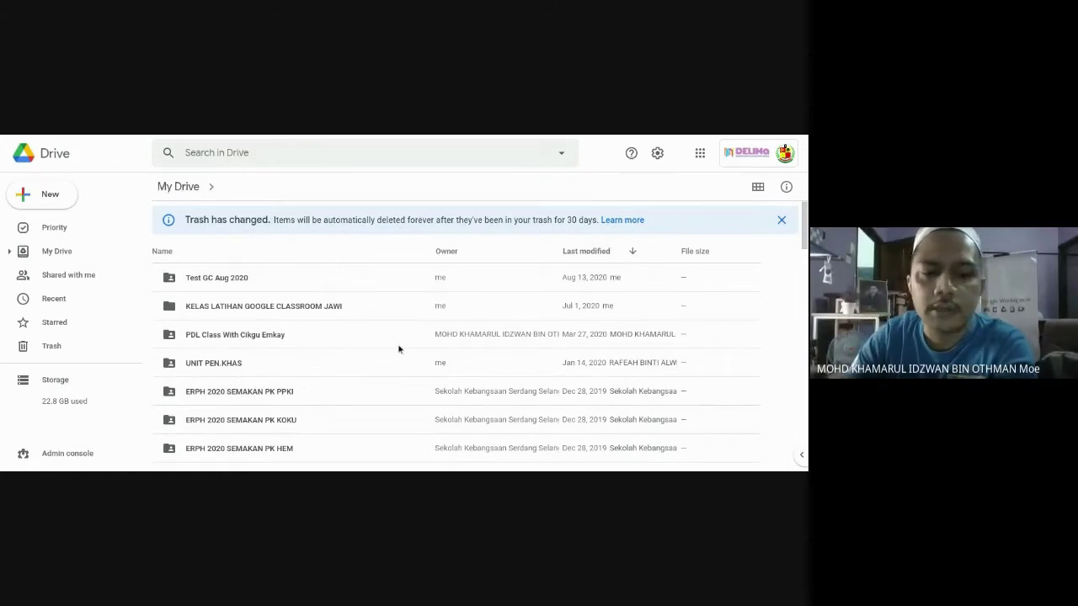
{"action": "scroll", "coordinate": [471, 354], "scroll_direction": "down", "scroll_amount": 2}
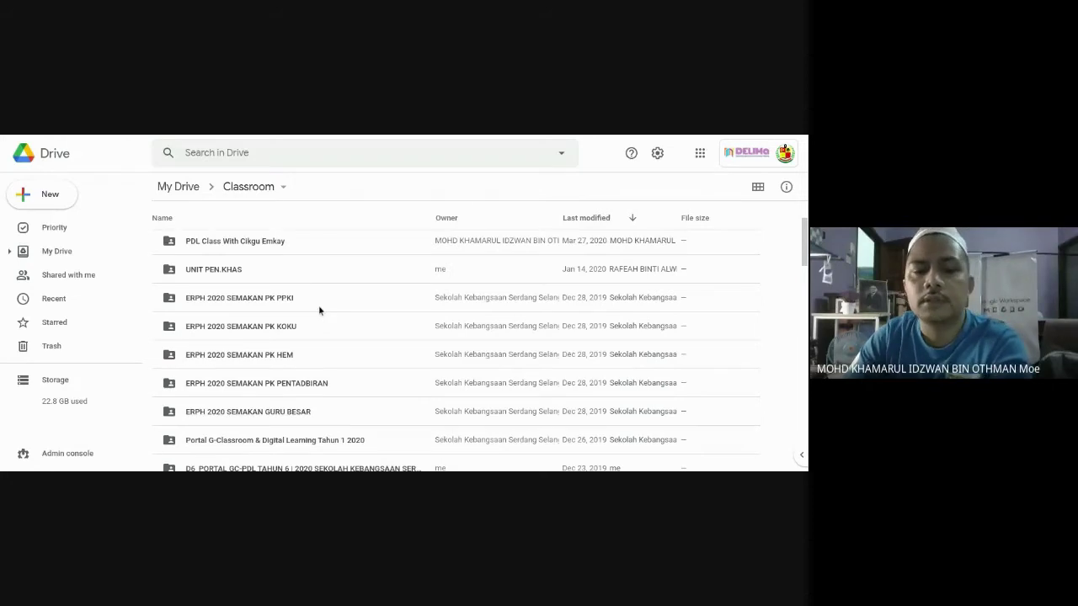
{"action": "double_click", "coordinate": [319, 309]}
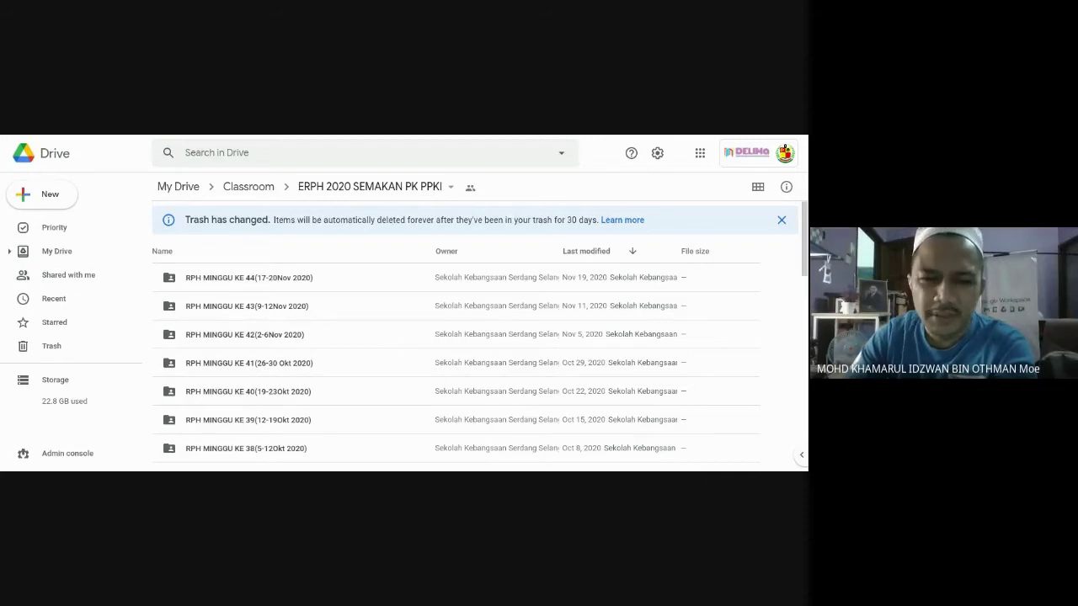
Show the weekly RPH MINGGU folders as a grid and scroll through them.
{"action": "left_click", "coordinate": [757, 188]}
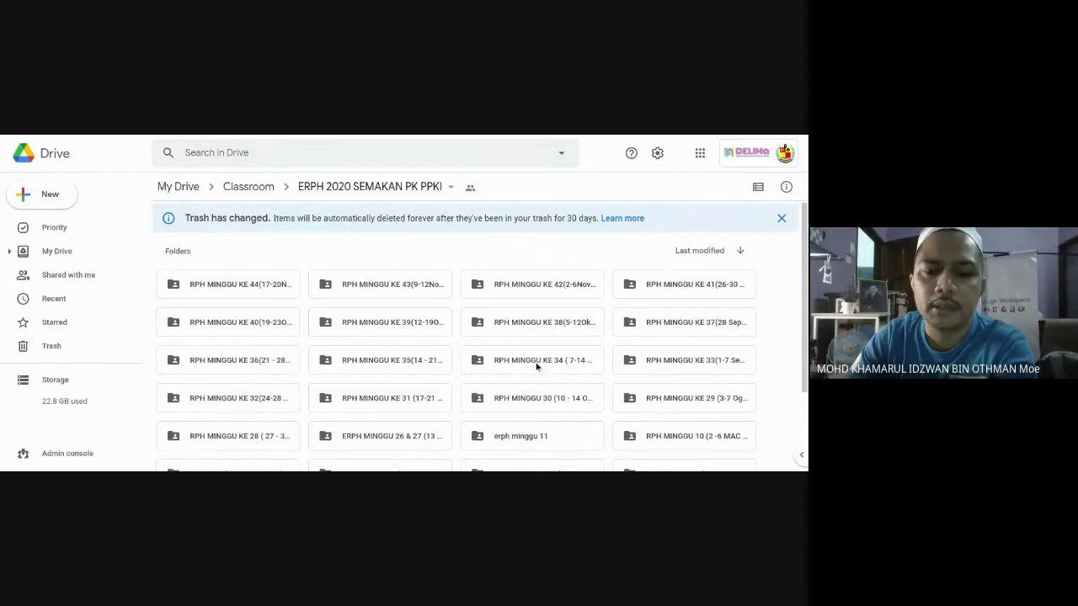
{"action": "scroll", "coordinate": [539, 368], "scroll_direction": "down", "scroll_amount": 3}
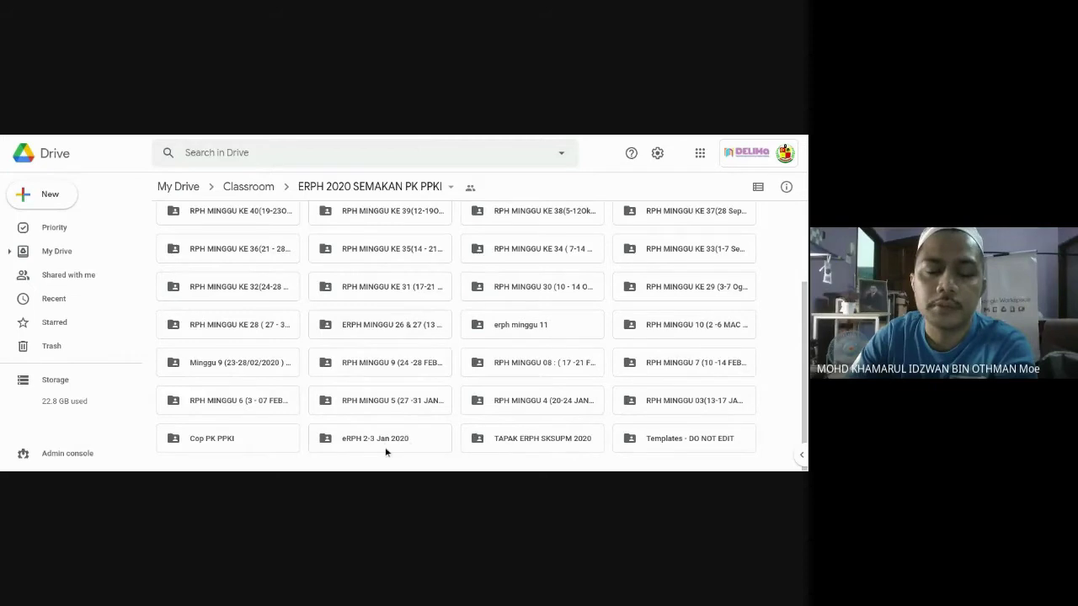
{"action": "scroll", "coordinate": [425, 434], "scroll_direction": "up", "scroll_amount": 3}
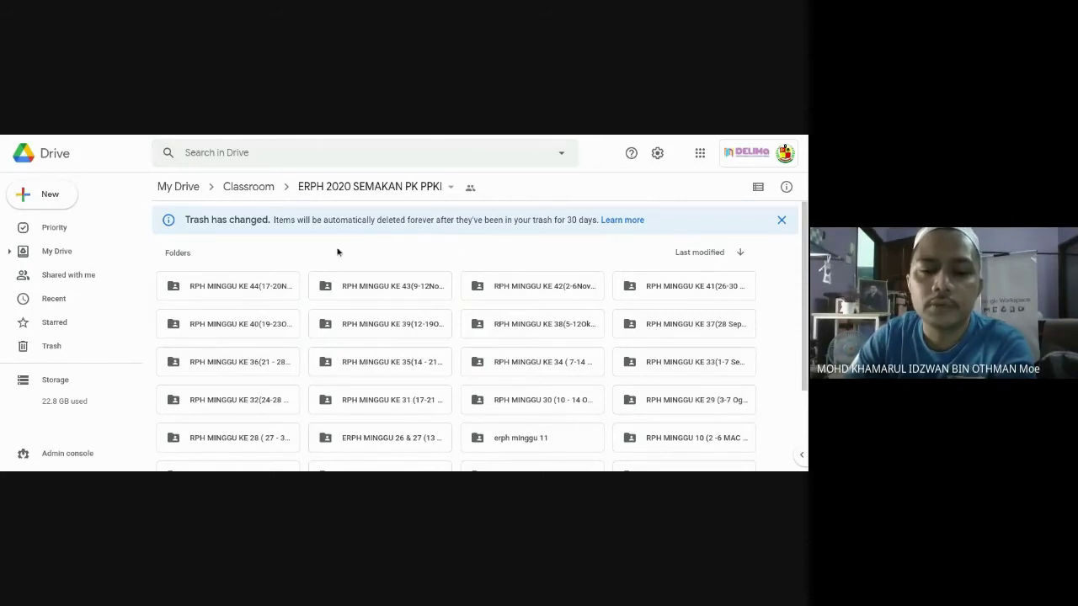
Browse the RPH MINGGU KE 43 lesson-plan files, then return to the Classroom folder.
{"action": "double_click", "coordinate": [409, 294]}
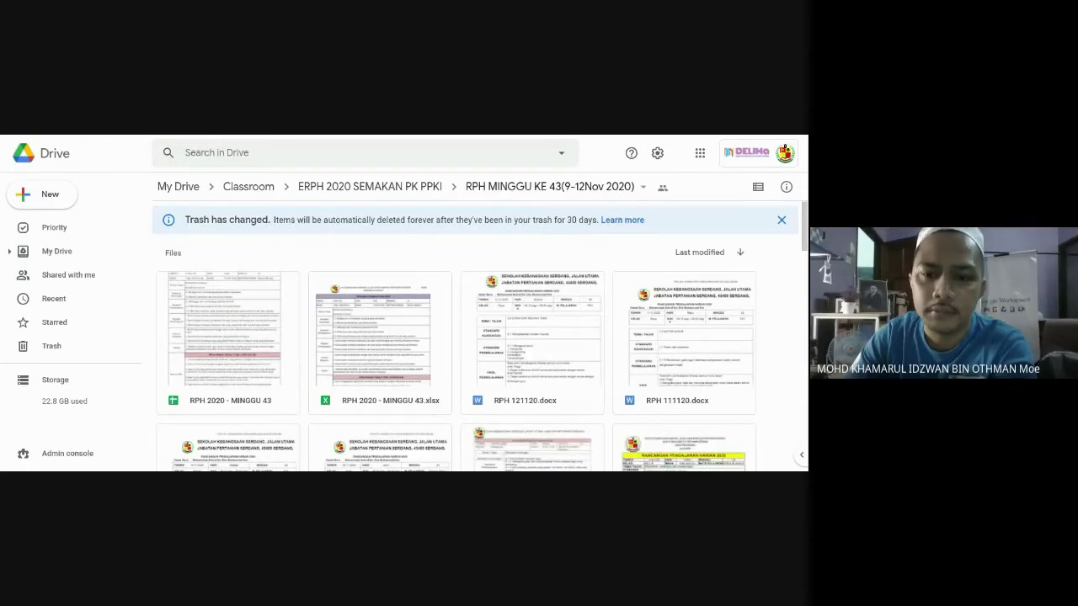
{"action": "scroll", "coordinate": [408, 294], "scroll_direction": "down", "scroll_amount": 2}
{"action": "scroll", "coordinate": [408, 294], "scroll_direction": "down", "scroll_amount": 2}
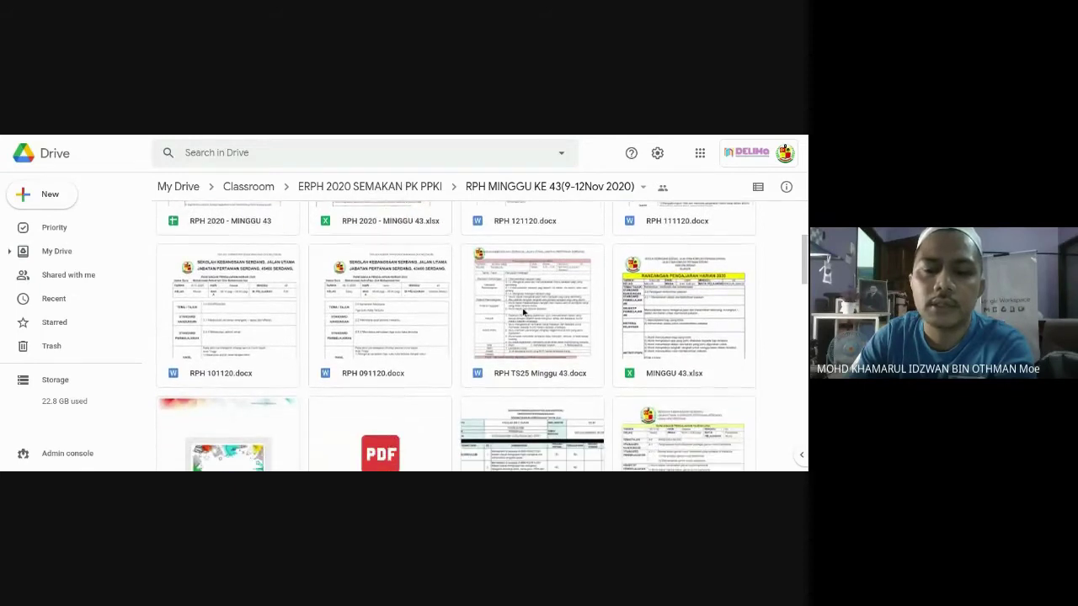
{"action": "scroll", "coordinate": [524, 312], "scroll_direction": "up", "scroll_amount": 4}
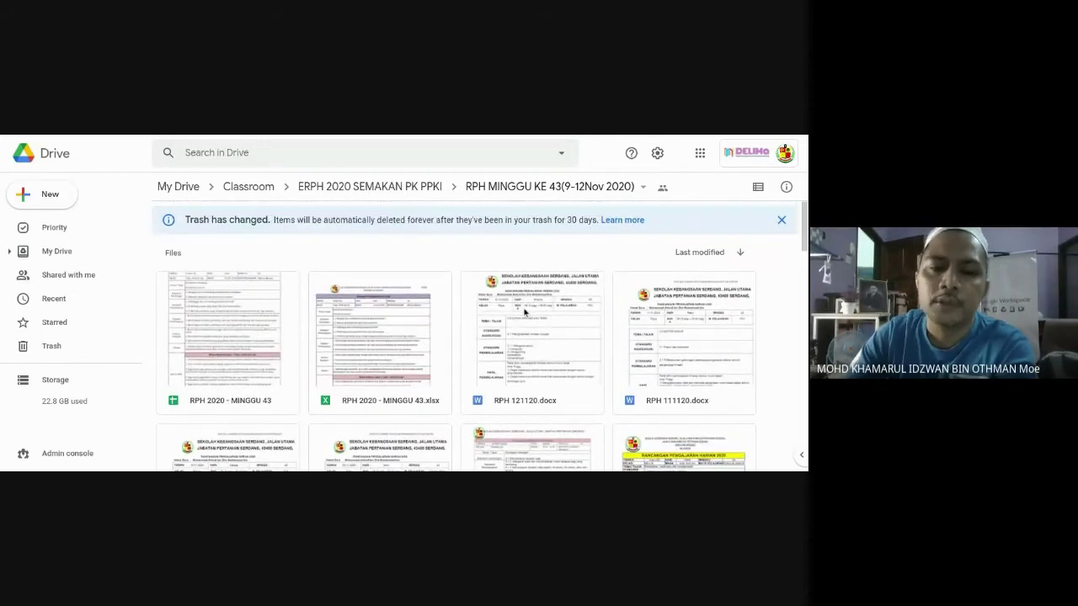
{"action": "left_click", "coordinate": [268, 189]}
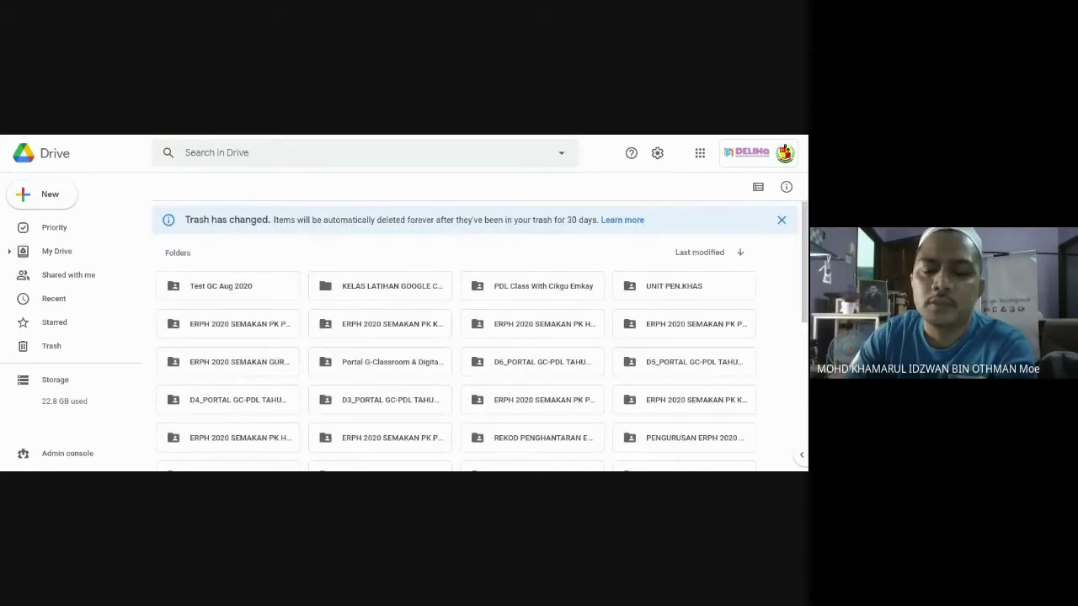
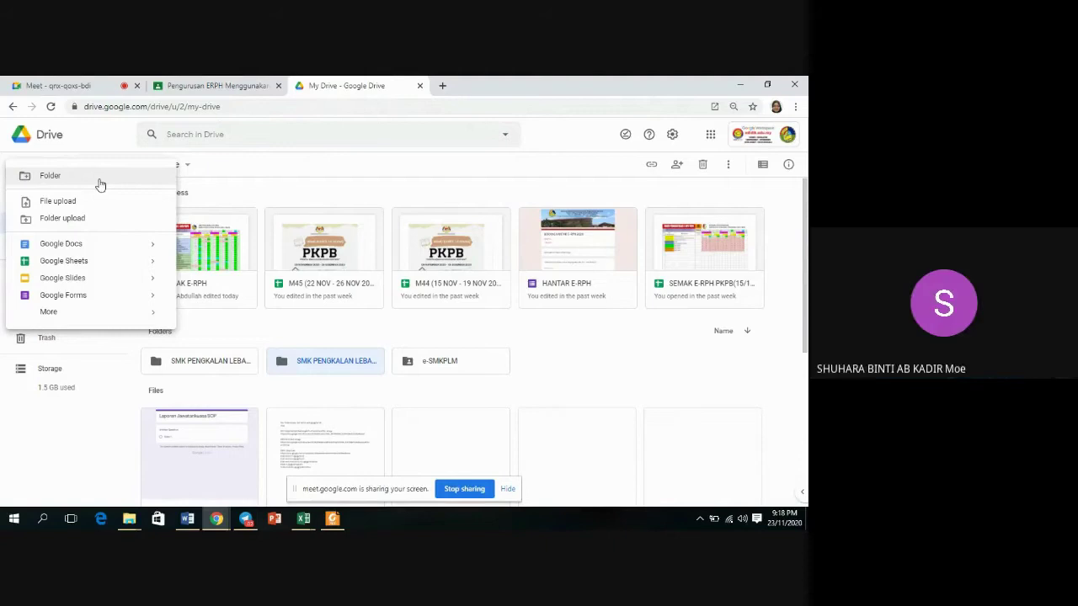
Create a folder named 'SMKPLM 2021' in My Drive and open it.
{"action": "left_click", "coordinate": [100, 182]}
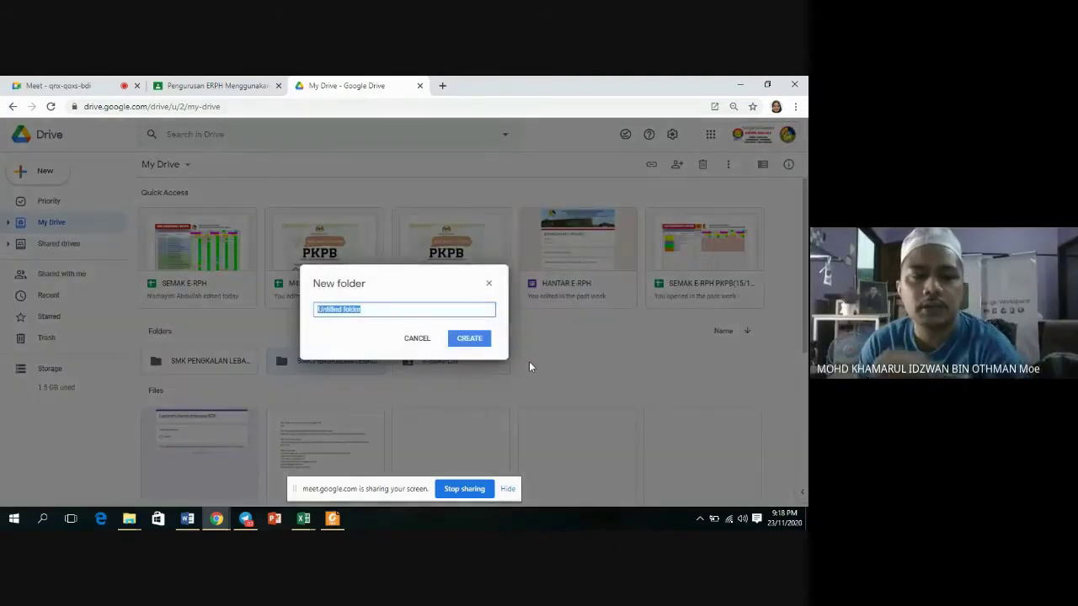
{"action": "key", "text": "BackSpace"}
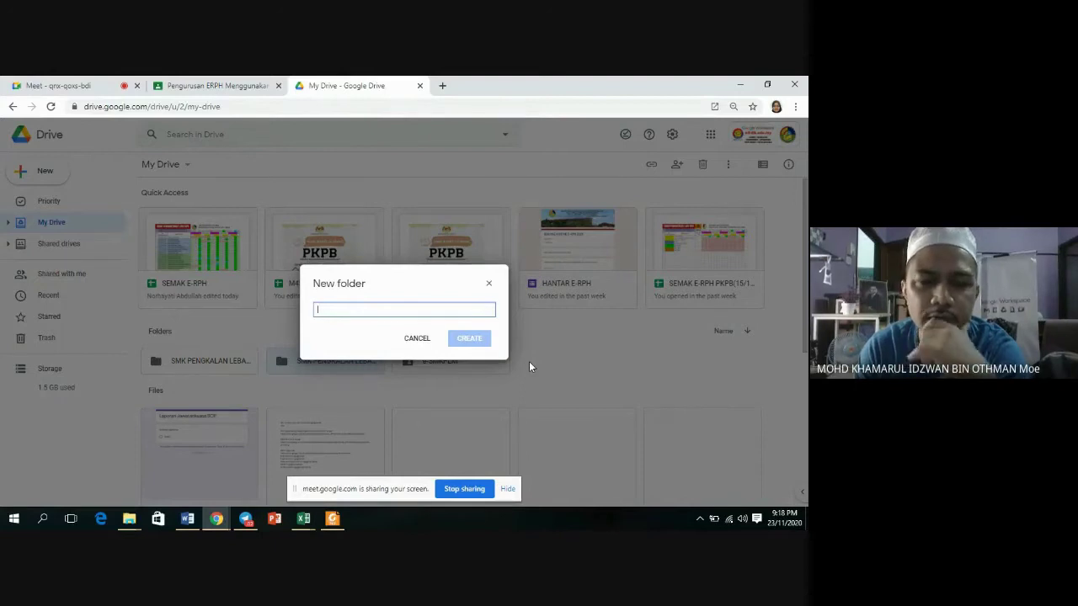
{"action": "type", "text": "S"}
{"action": "key", "text": "BackSpace"}
{"action": "type", "text": "SMKPLM 2021"}
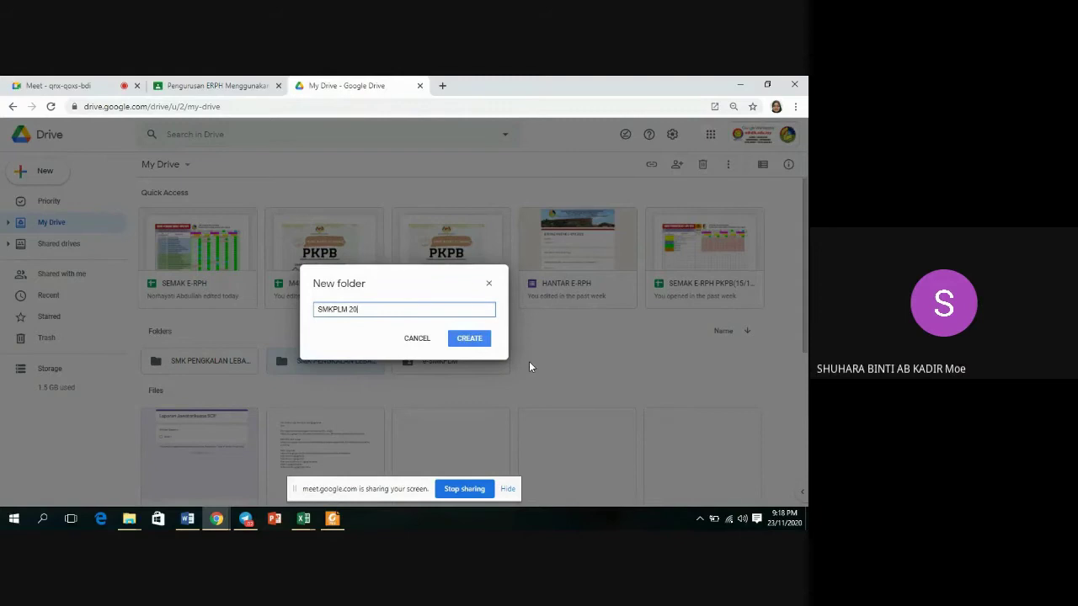
{"action": "left_click", "coordinate": [469, 338]}
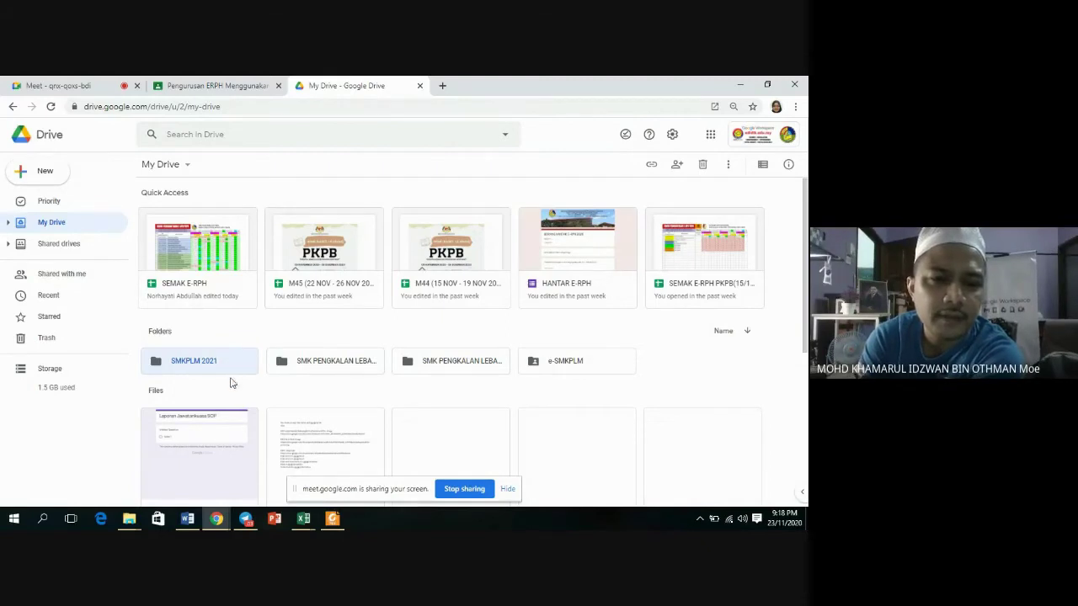
{"action": "double_click", "coordinate": [233, 366]}
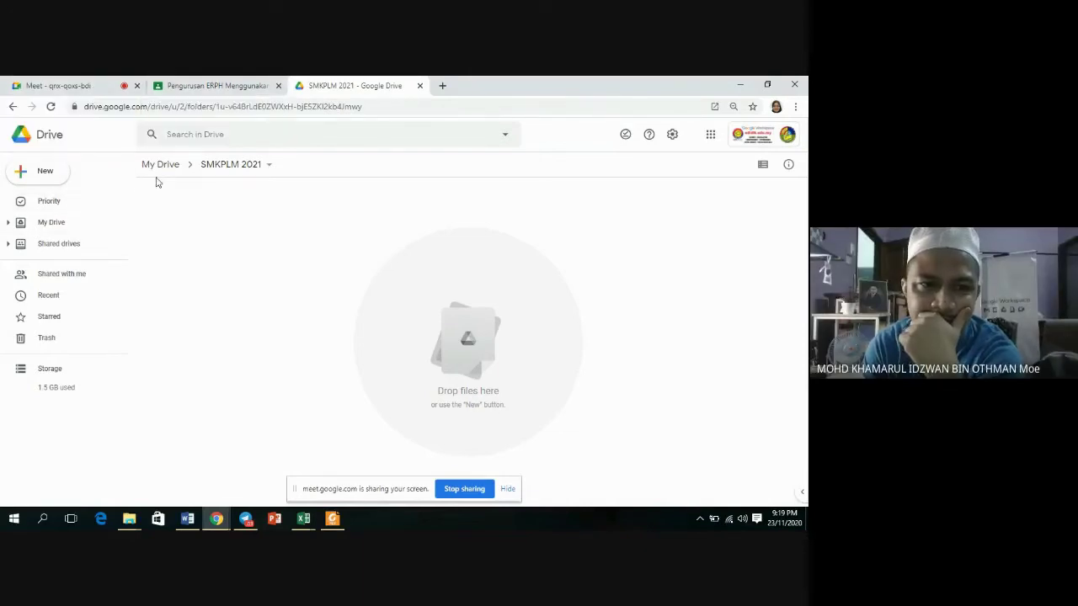
Create two subfolders, 'E-KOKO' and 'E-KURI', inside SMKPLM 2021.
{"action": "left_click", "coordinate": [48, 179]}
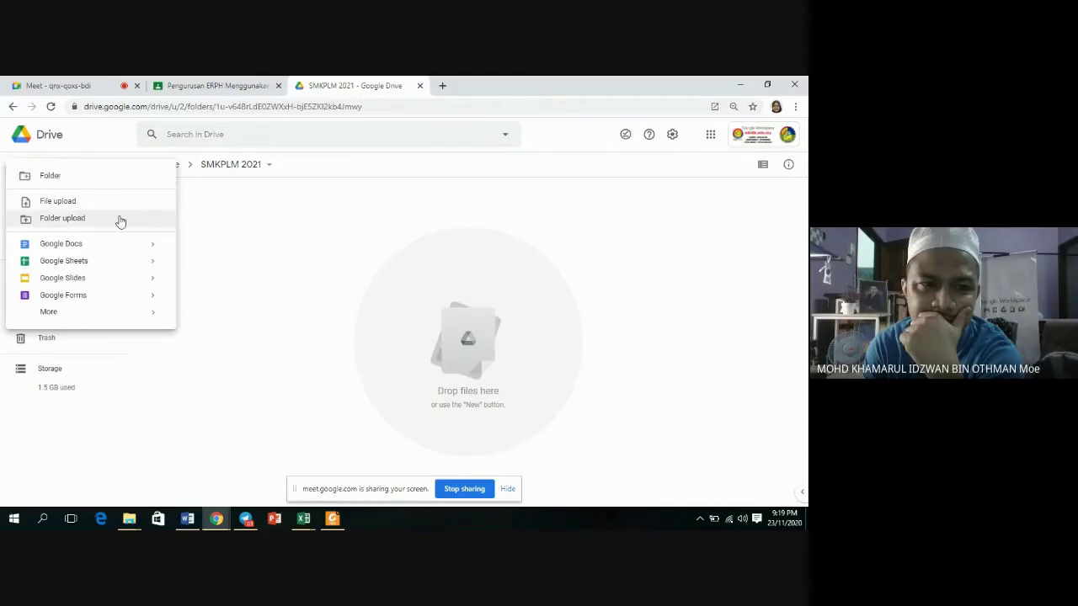
{"action": "left_click", "coordinate": [110, 180]}
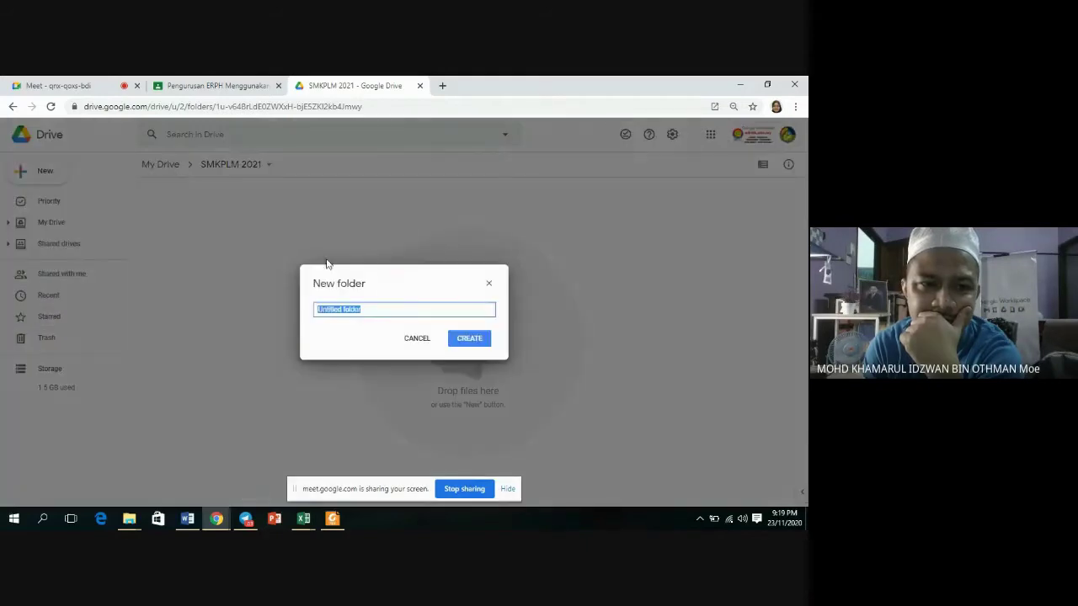
{"action": "key", "text": "BackSpace"}
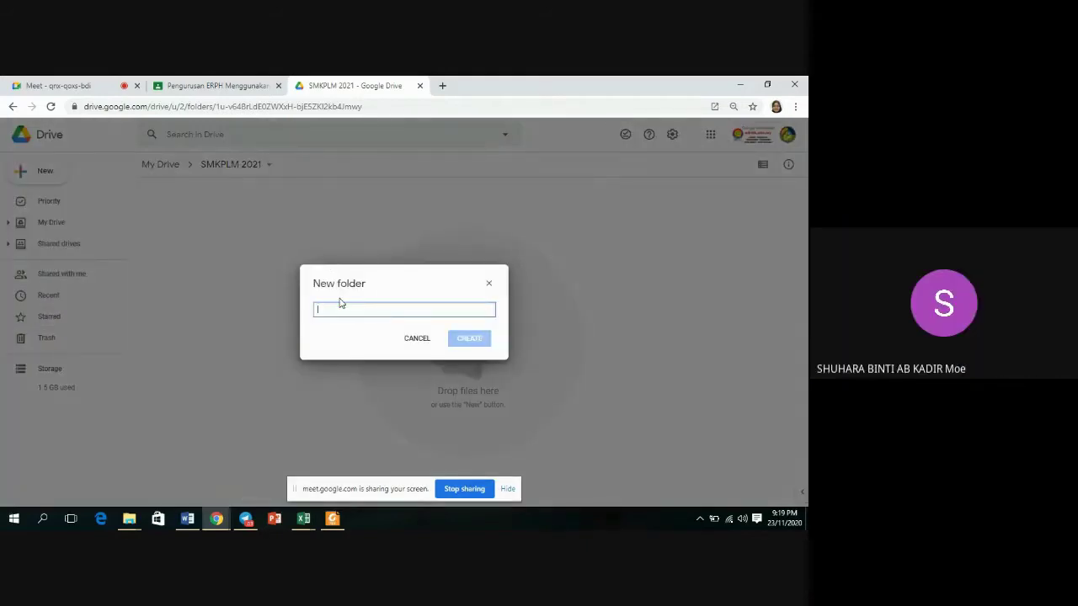
{"action": "type", "text": "E"}
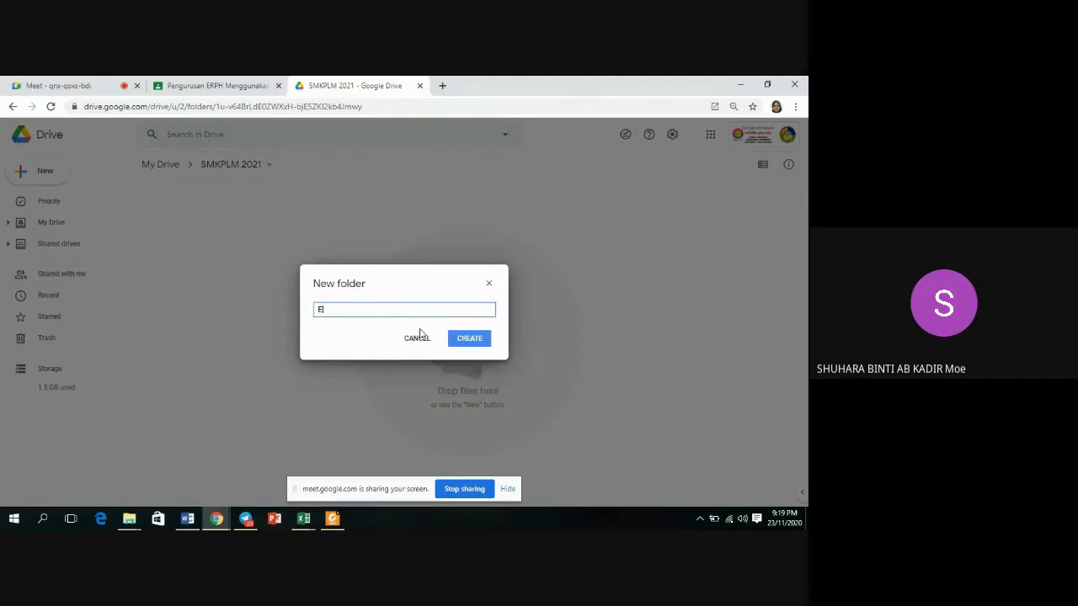
{"action": "type", "text": "-KOKO"}
{"action": "left_click", "coordinate": [482, 341]}
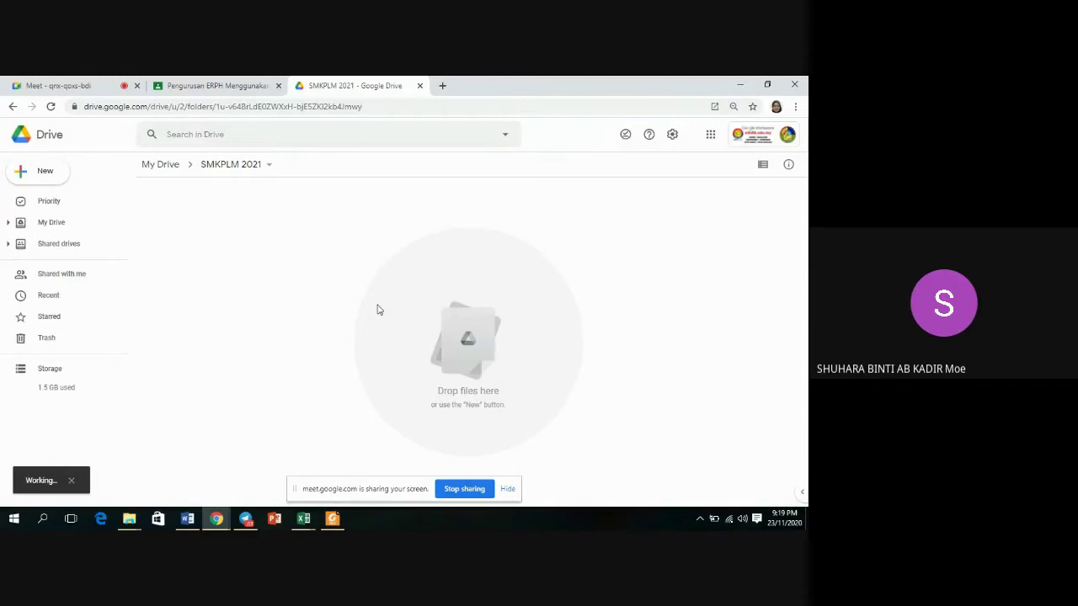
{"action": "left_click", "coordinate": [25, 170]}
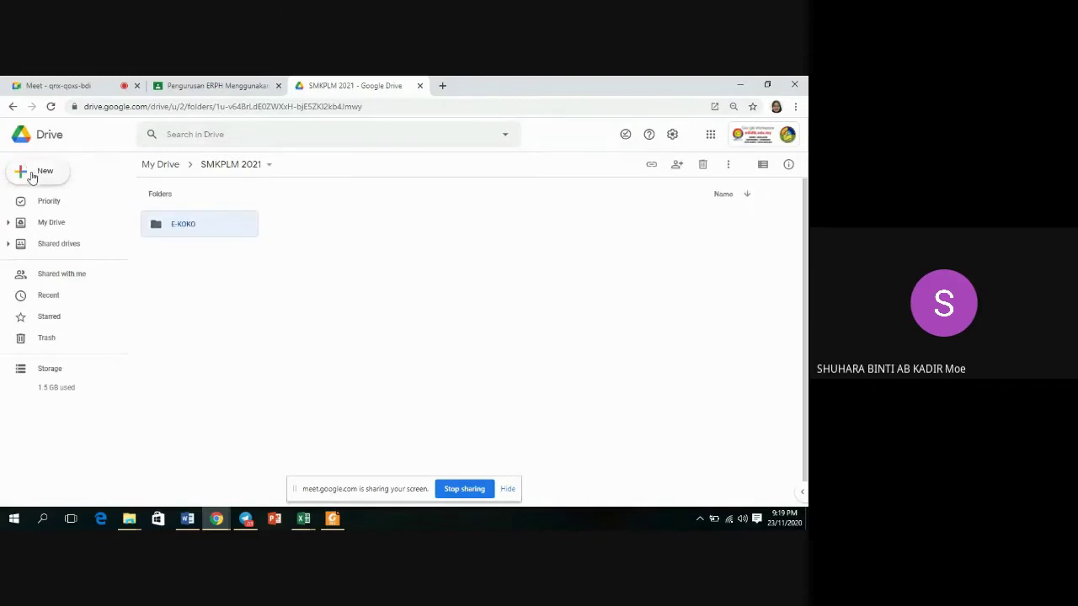
{"action": "left_click", "coordinate": [75, 179]}
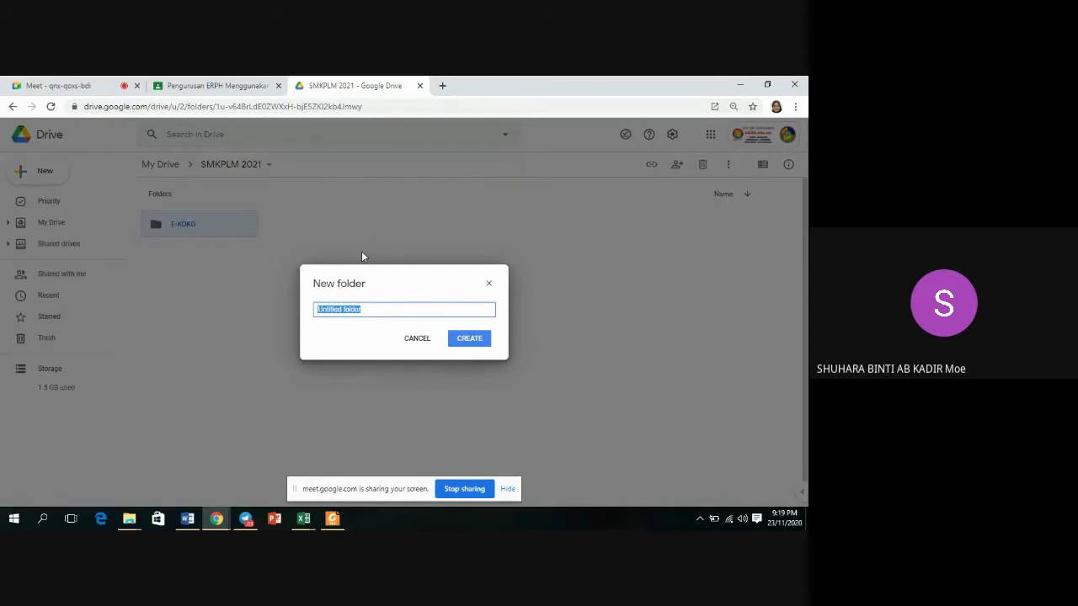
{"action": "type", "text": "E-KU"}
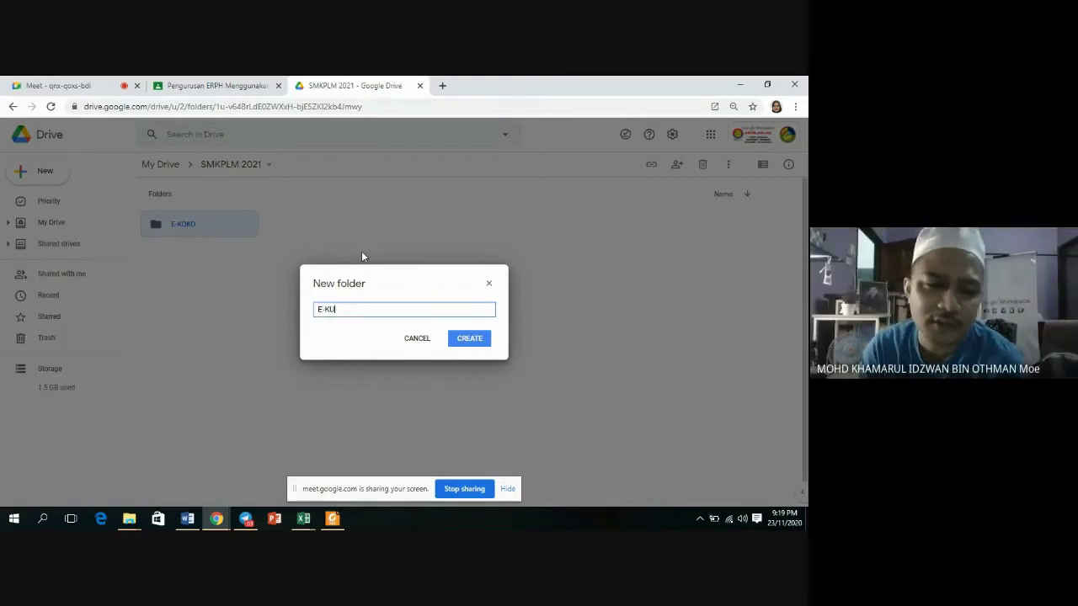
{"action": "type", "text": "RI"}
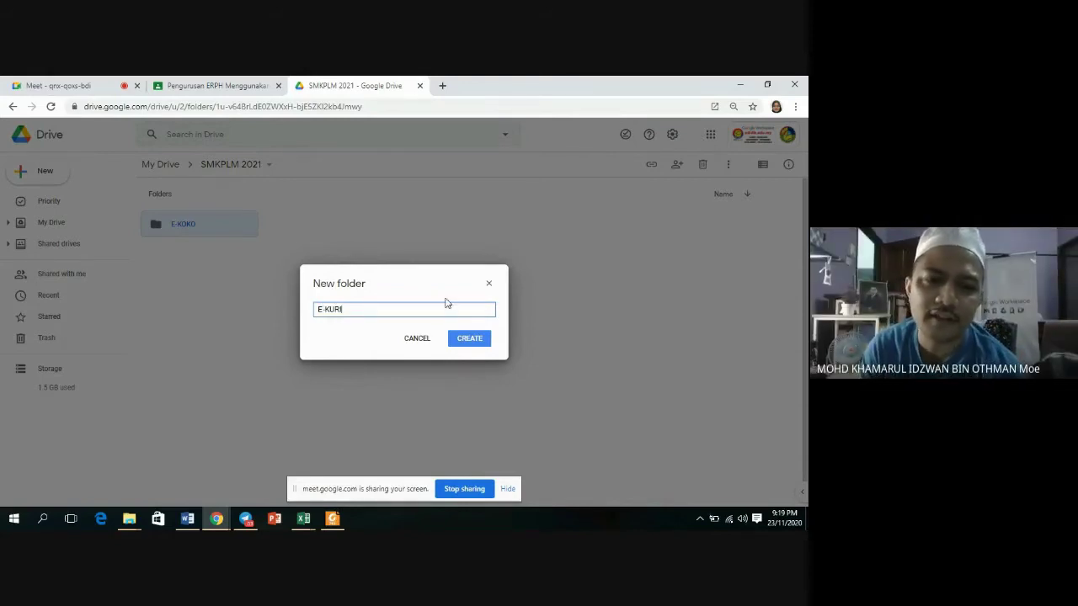
{"action": "left_click", "coordinate": [462, 338]}
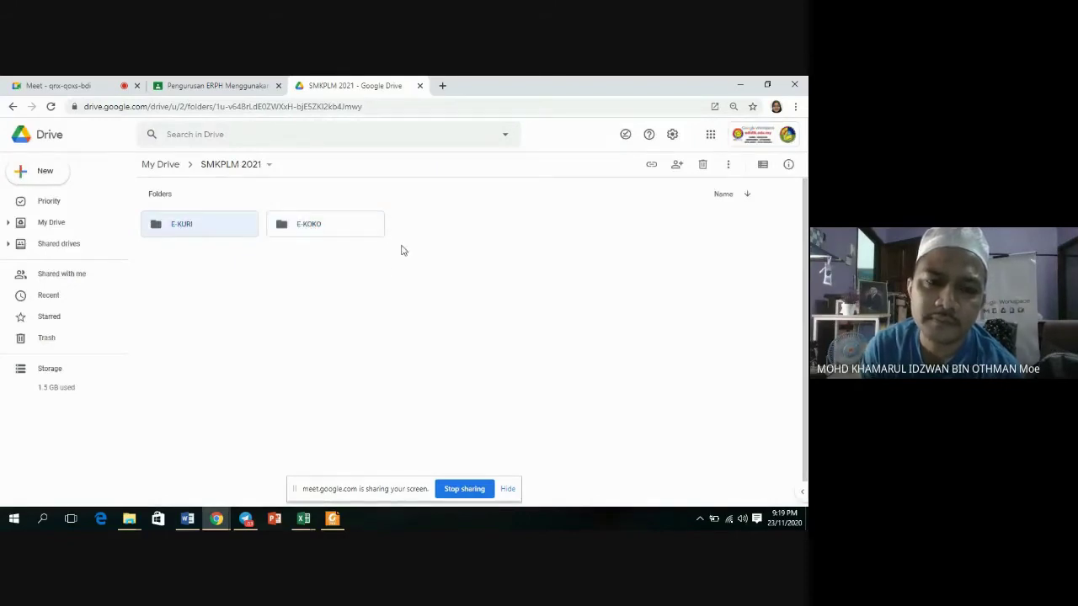
Create an 'E-HEM' subfolder inside SMKPLM 2021.
{"action": "left_click", "coordinate": [59, 179]}
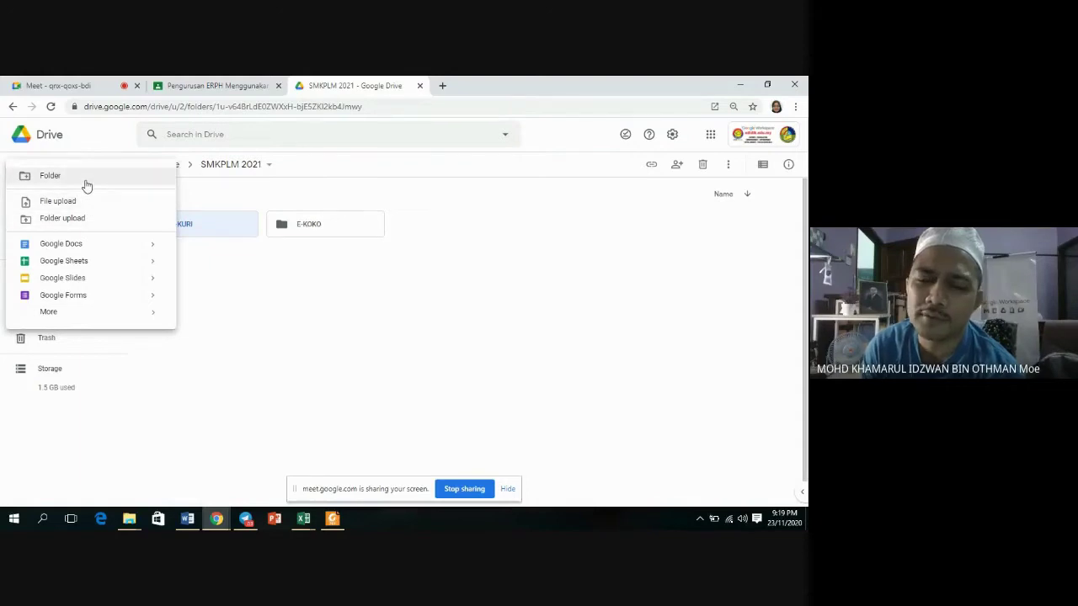
{"action": "left_click", "coordinate": [87, 179]}
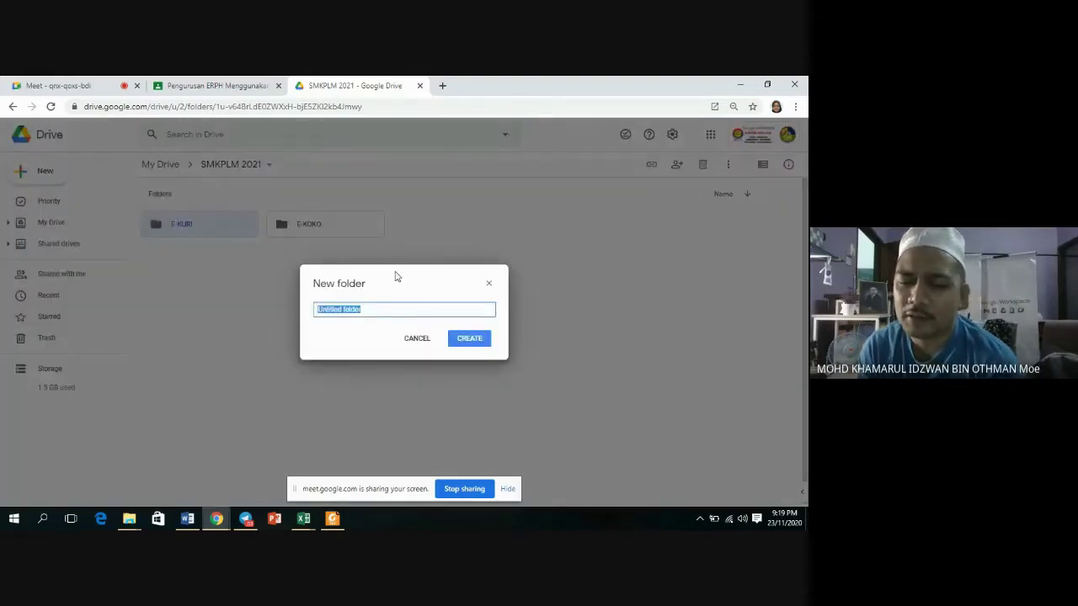
{"action": "key", "text": "BackSpace"}
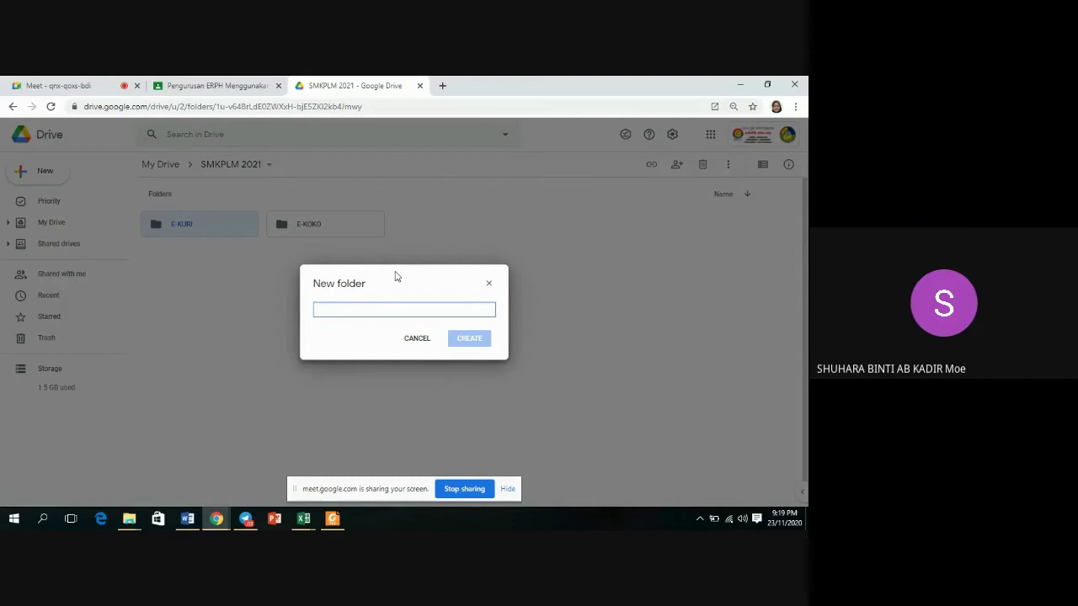
{"action": "type", "text": "E"}
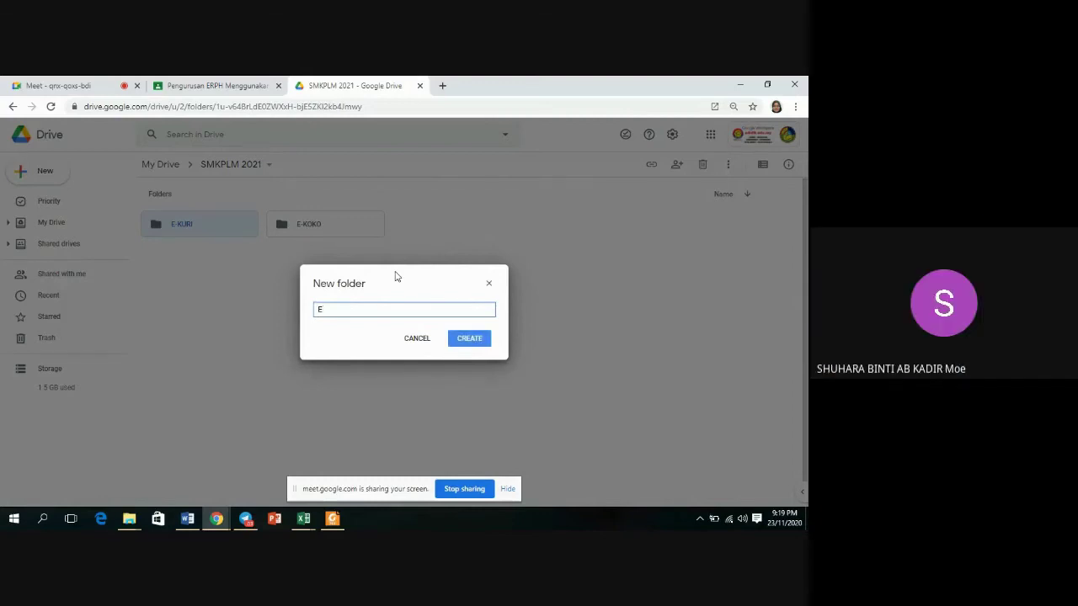
{"action": "type", "text": "-"}
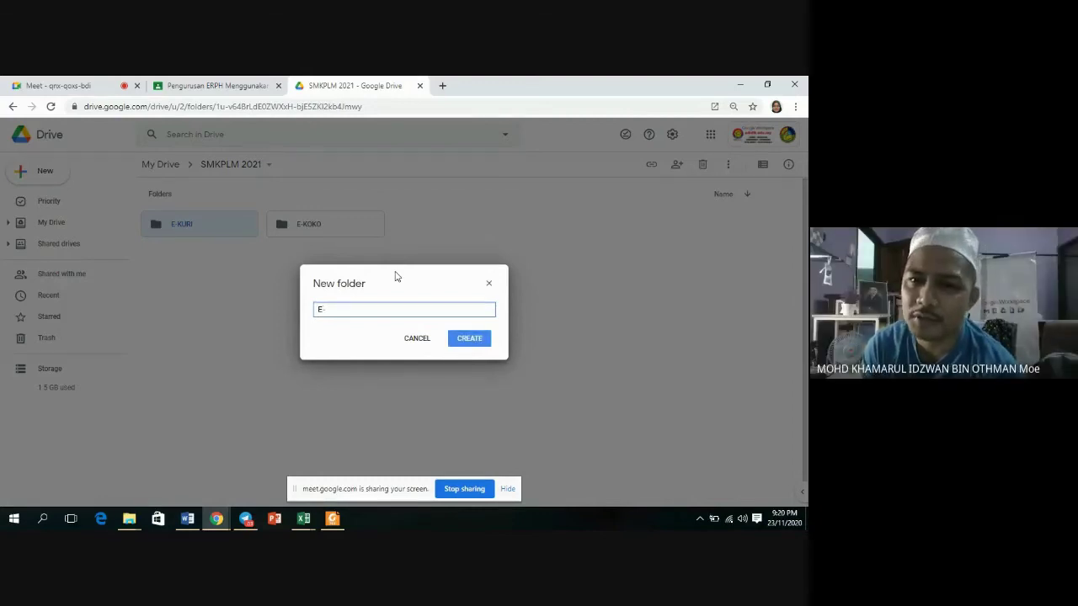
{"action": "key", "text": "BackSpace"}
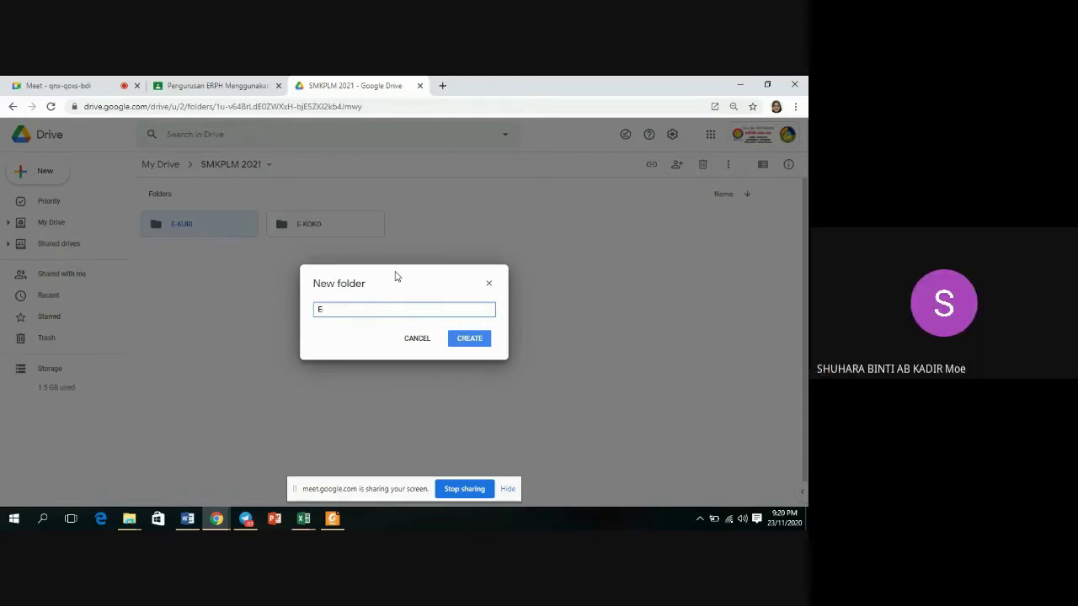
{"action": "type", "text": "-HEM"}
{"action": "left_click", "coordinate": [470, 341]}
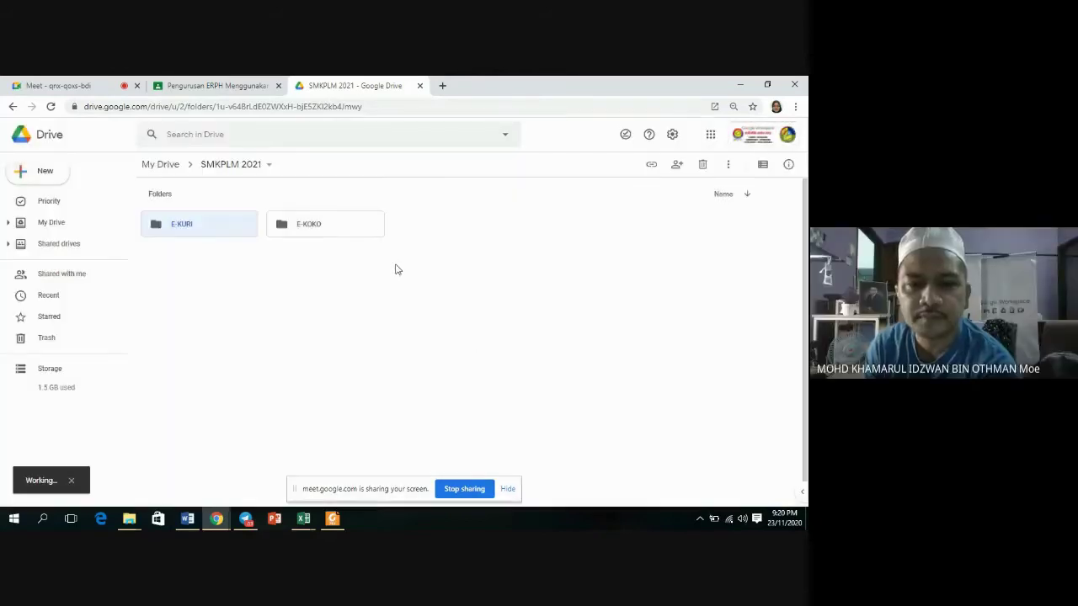
Add two more subfolders named 'E-TADBIR' and 'E-PPKI'.
{"action": "left_click", "coordinate": [45, 179]}
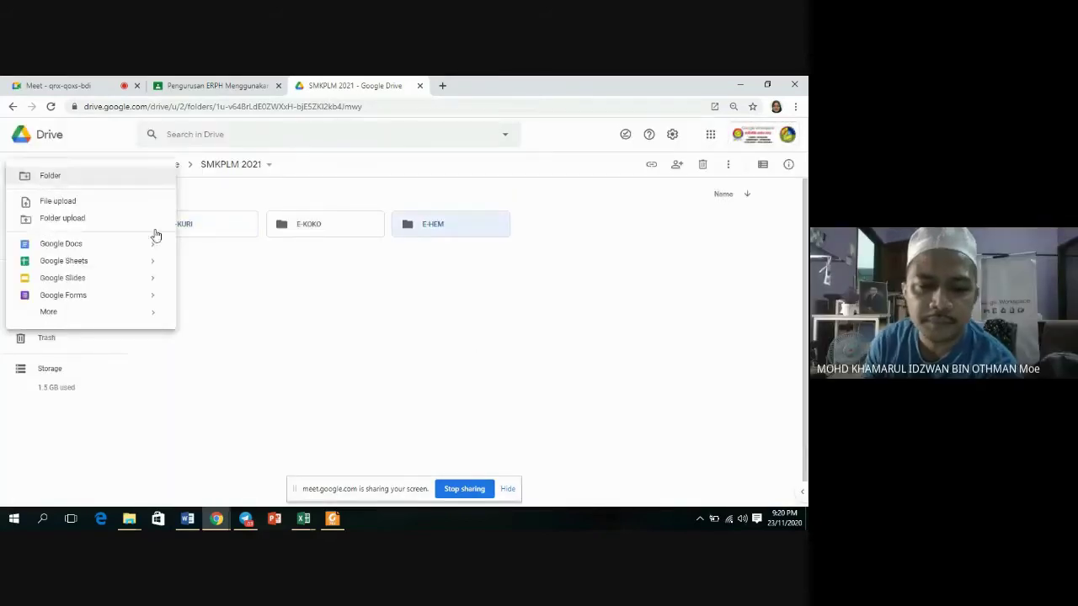
{"action": "left_click", "coordinate": [63, 178]}
{"action": "key", "text": "BackSpace"}
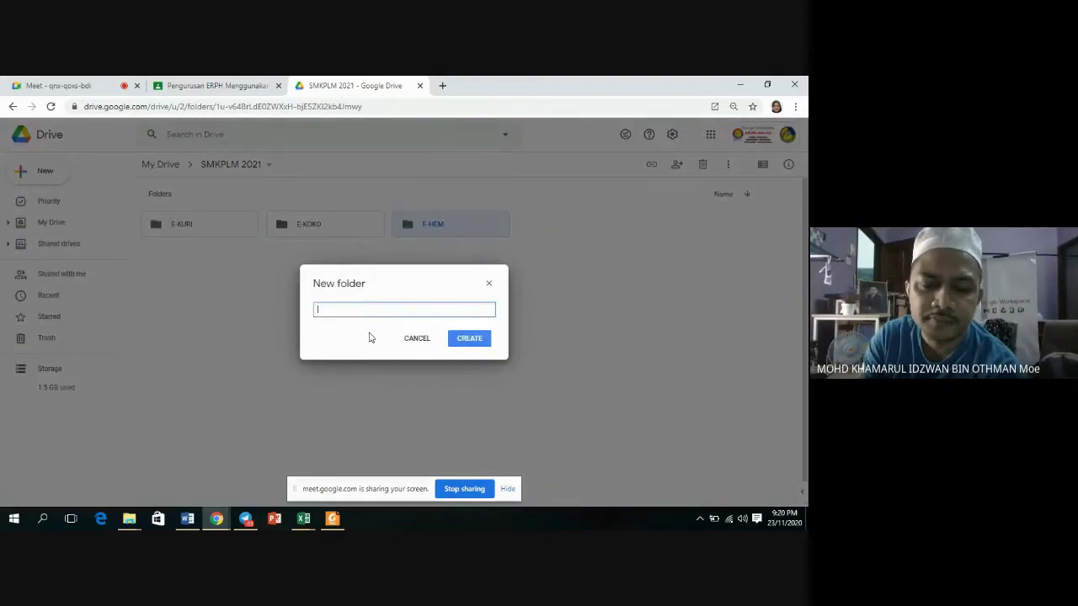
{"action": "type", "text": "E-TADBIR"}
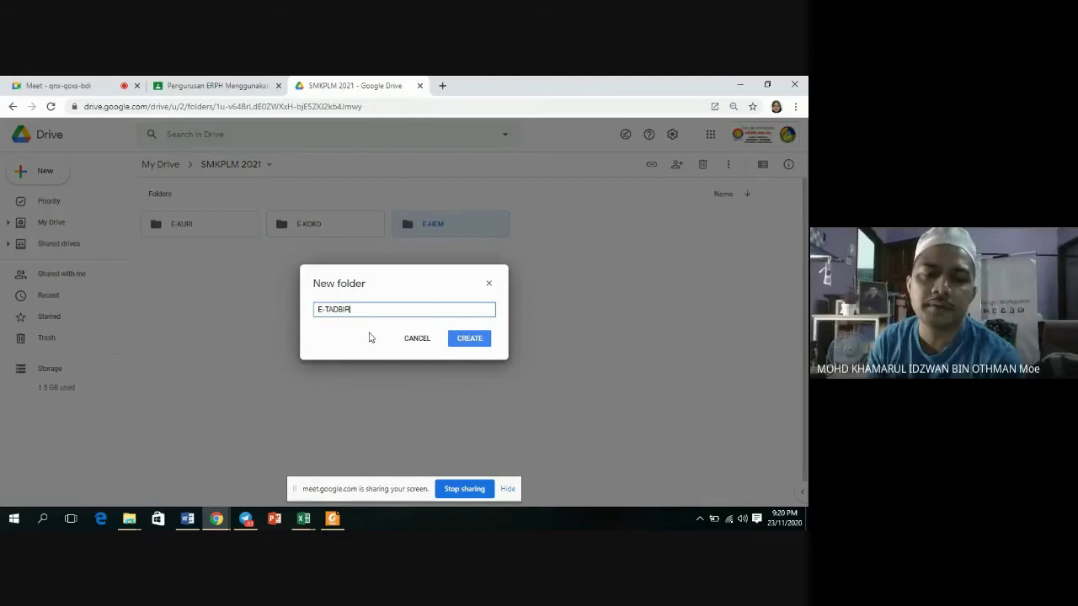
{"action": "left_click", "coordinate": [473, 339]}
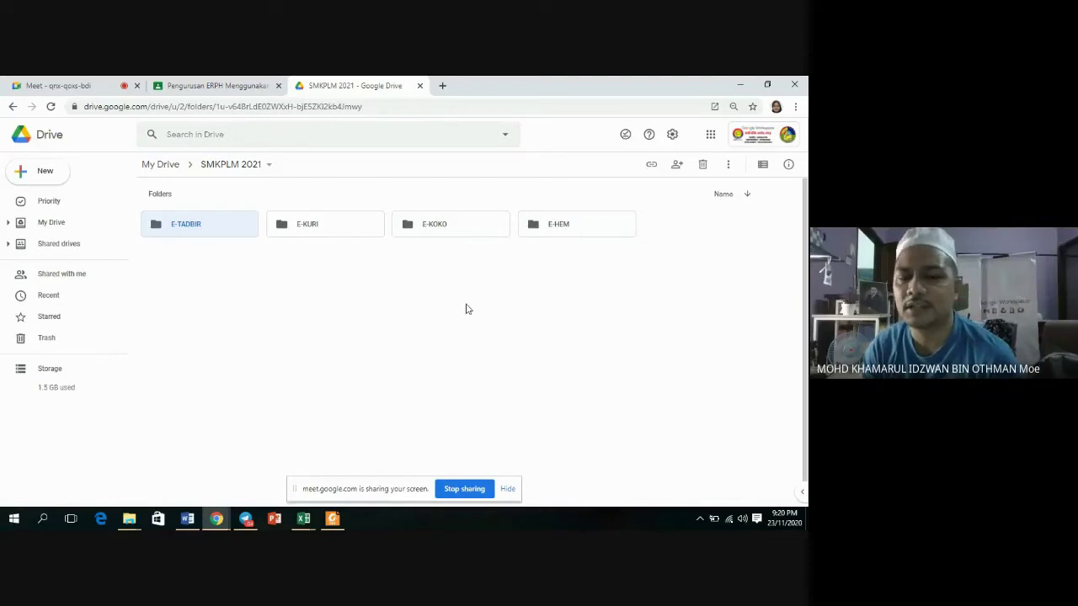
{"action": "left_click", "coordinate": [40, 174]}
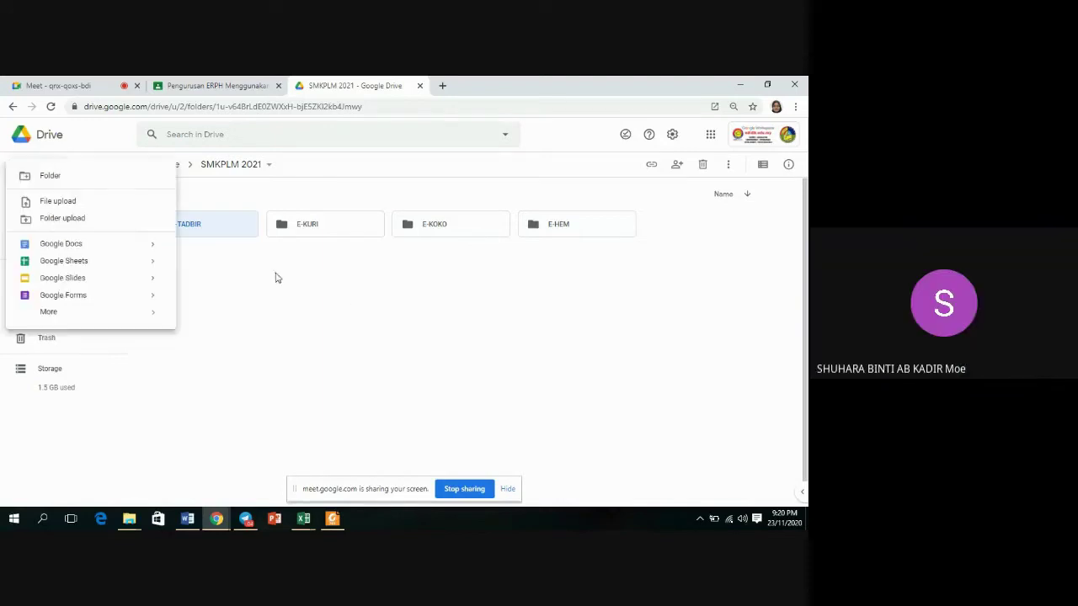
{"action": "left_click", "coordinate": [42, 184]}
{"action": "key", "text": "BackSpace"}
{"action": "type", "text": "E-PPKI"}
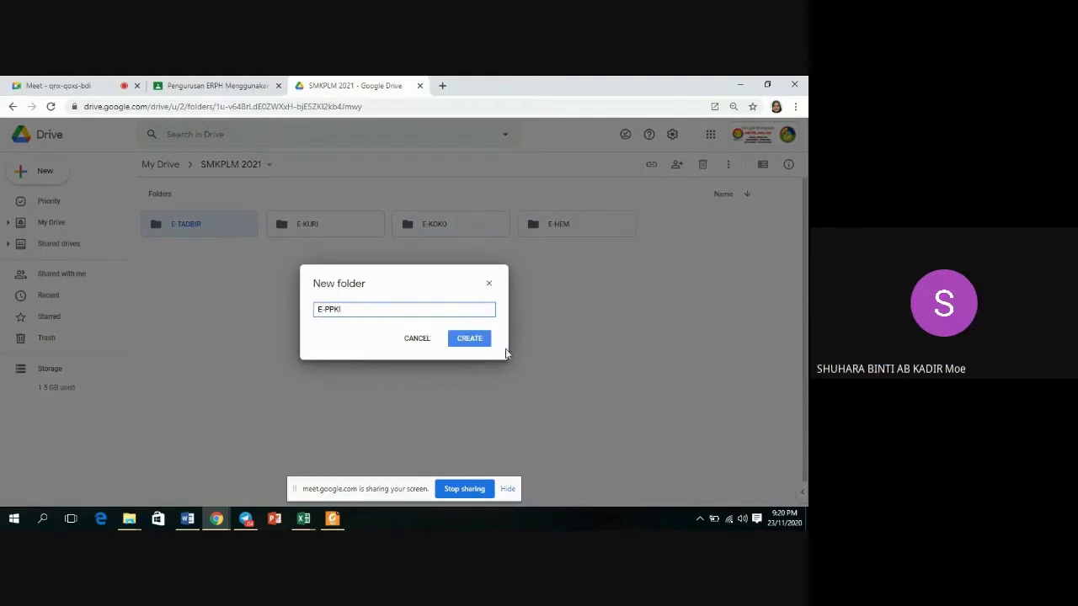
{"action": "left_click", "coordinate": [471, 340]}
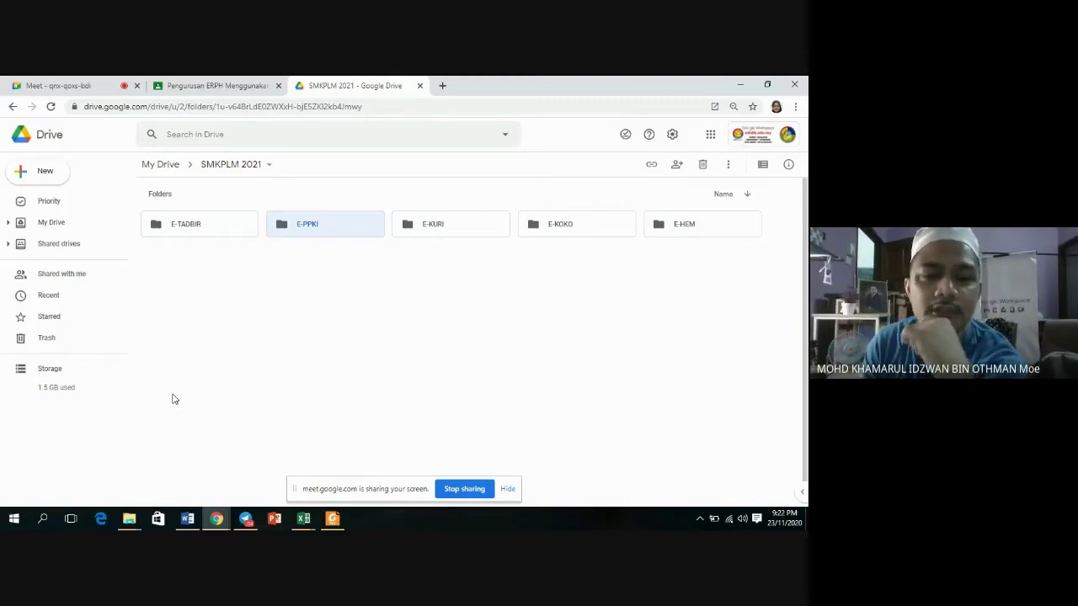
Colour the E-TADBIR folder red and the E-PPKI folder green.
{"action": "right_click", "coordinate": [156, 230]}
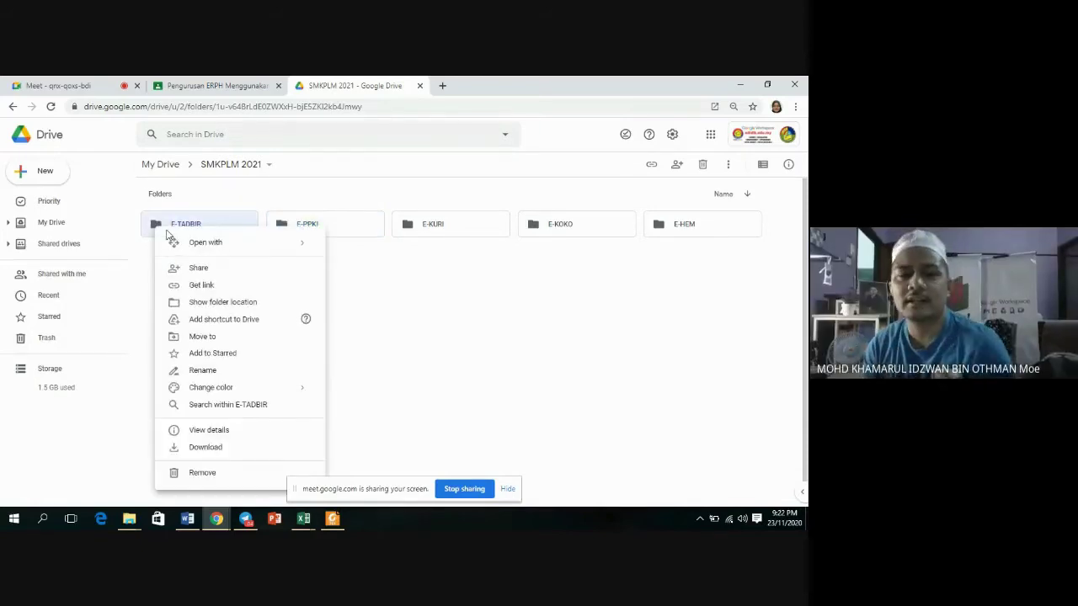
{"action": "mouse_move", "coordinate": [224, 387]}
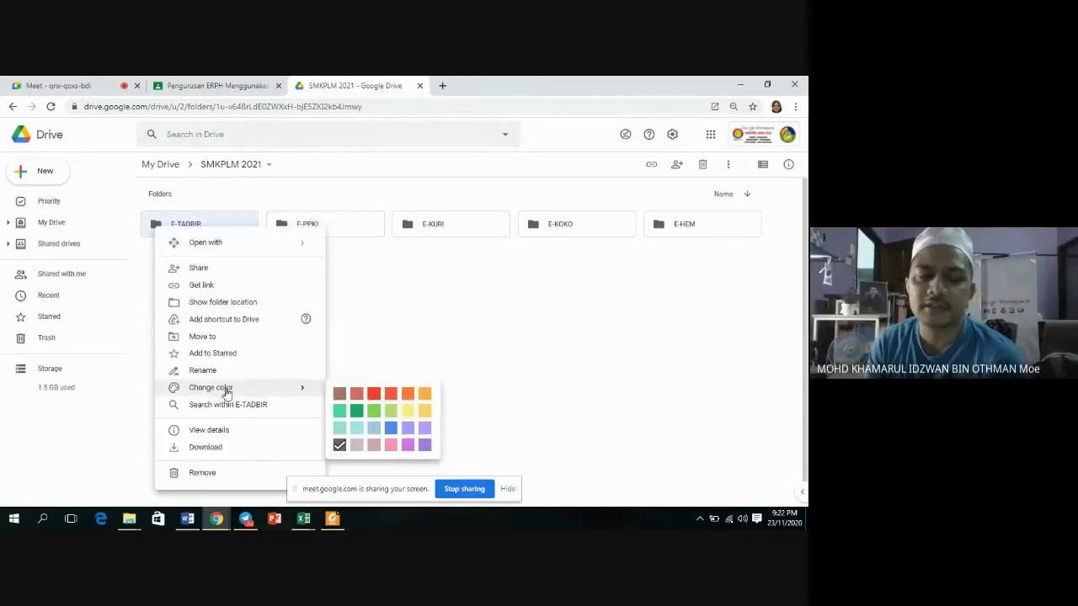
{"action": "left_click", "coordinate": [374, 396]}
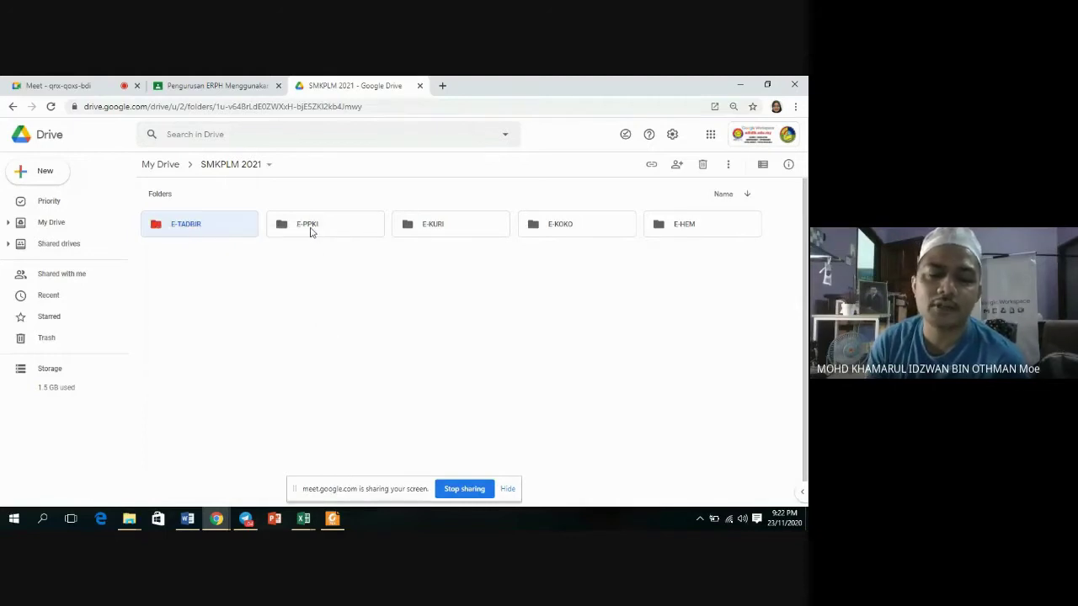
{"action": "right_click", "coordinate": [309, 232]}
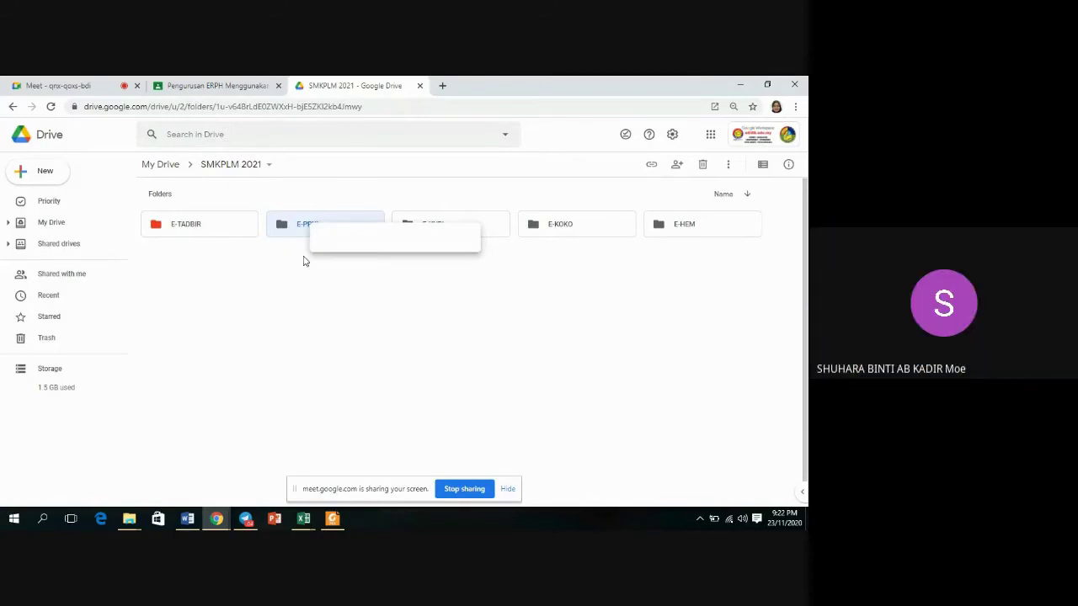
{"action": "left_click", "coordinate": [311, 264]}
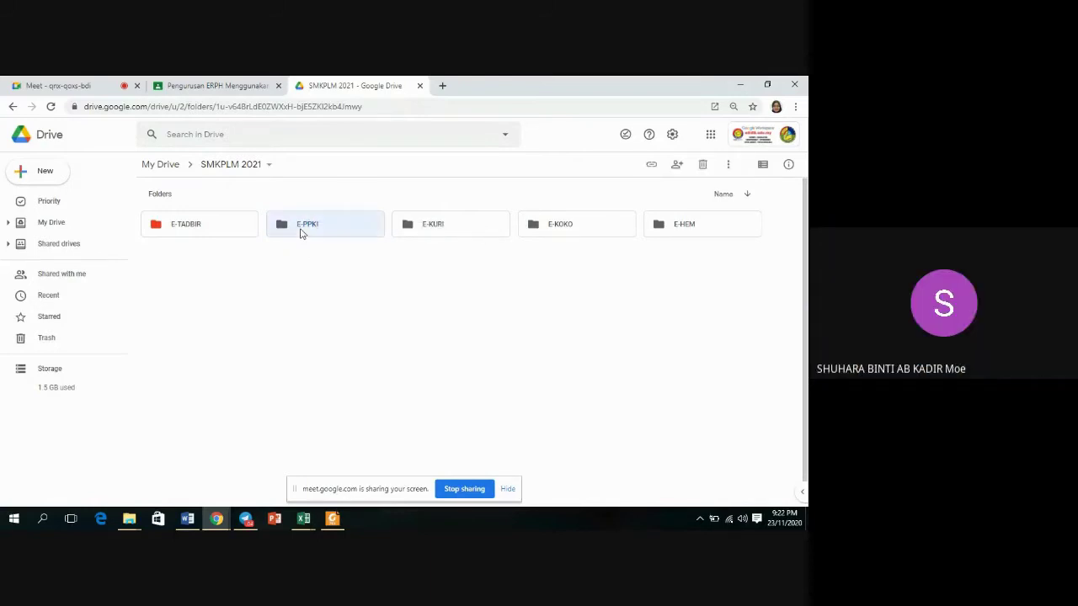
{"action": "right_click", "coordinate": [300, 233]}
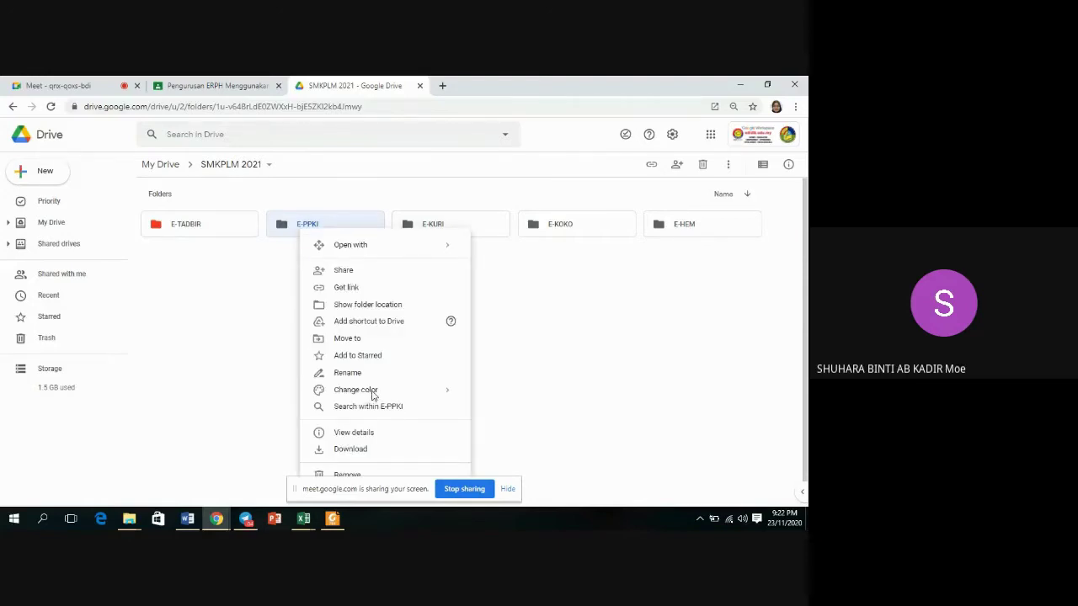
{"action": "mouse_move", "coordinate": [438, 392]}
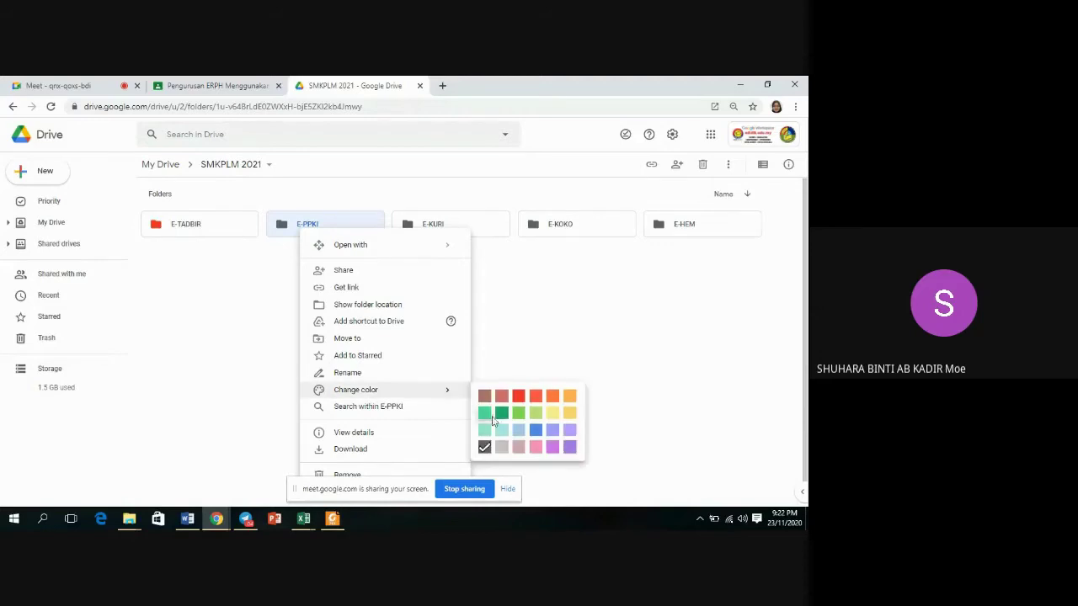
{"action": "left_click", "coordinate": [488, 416]}
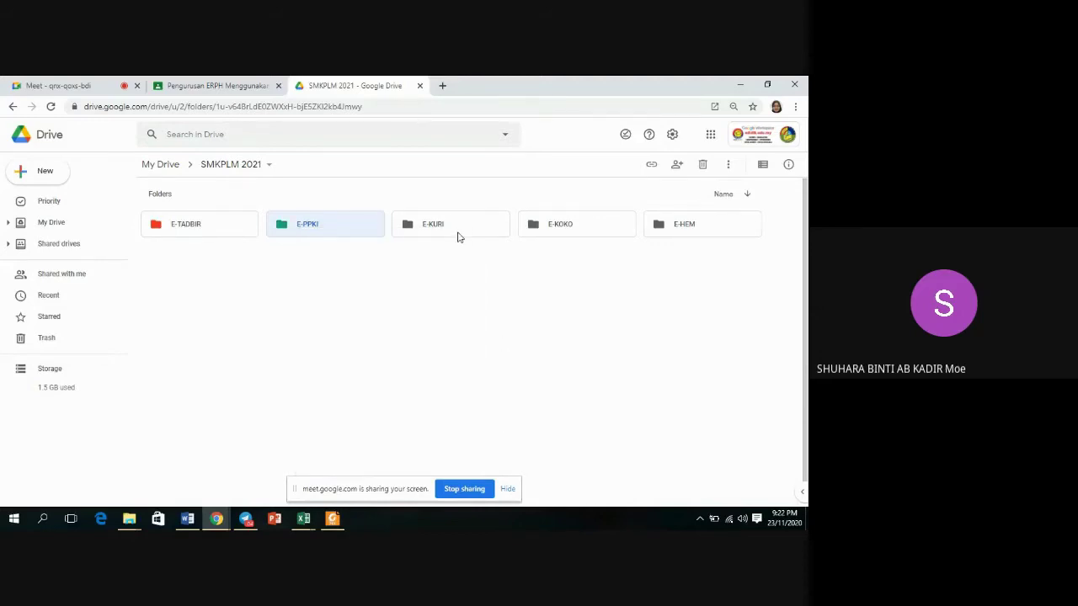
Colour E-KURI light green, E-KOKO orange and E-HEM purple.
{"action": "left_click", "coordinate": [459, 237]}
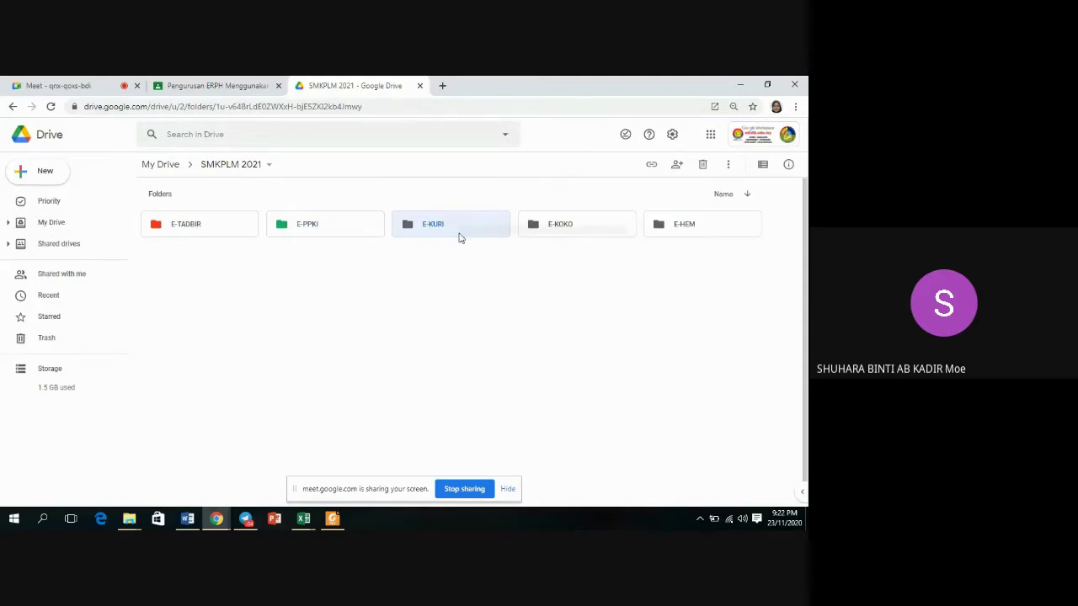
{"action": "right_click", "coordinate": [459, 237]}
{"action": "mouse_move", "coordinate": [525, 390]}
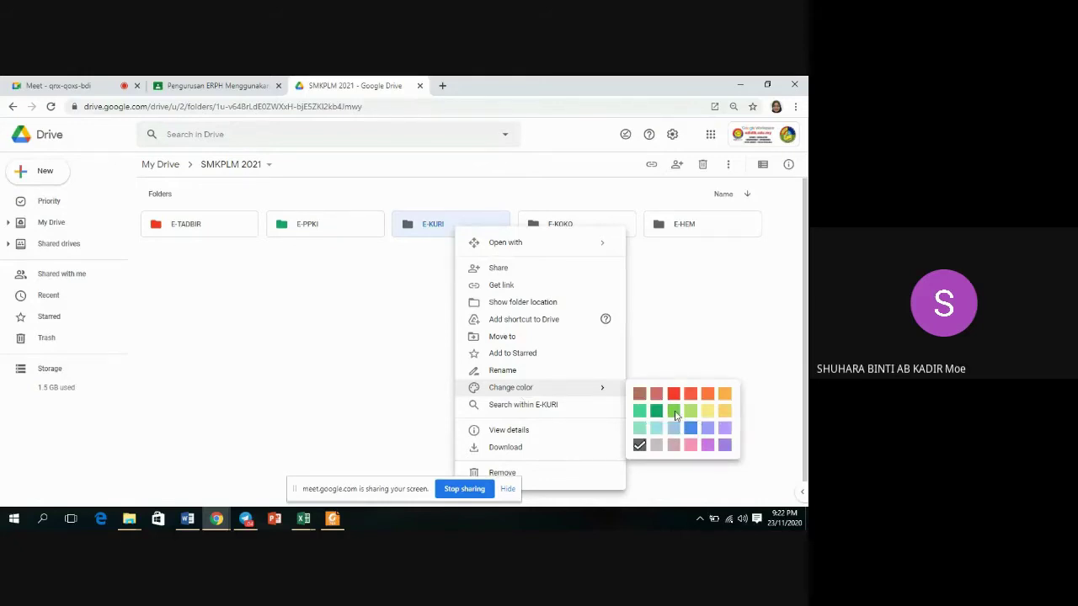
{"action": "left_click", "coordinate": [676, 411]}
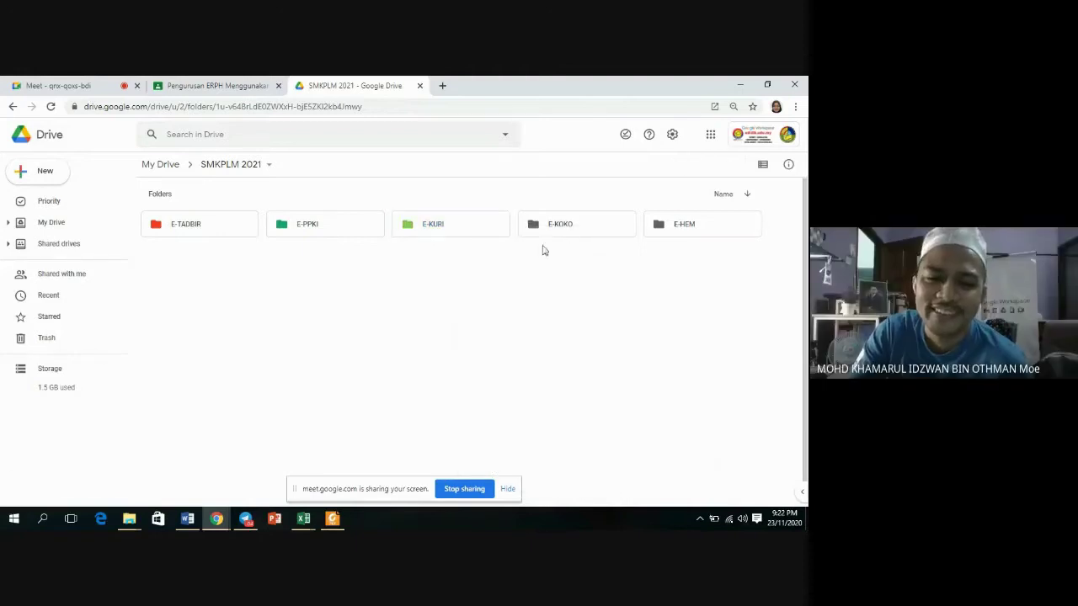
{"action": "right_click", "coordinate": [572, 233]}
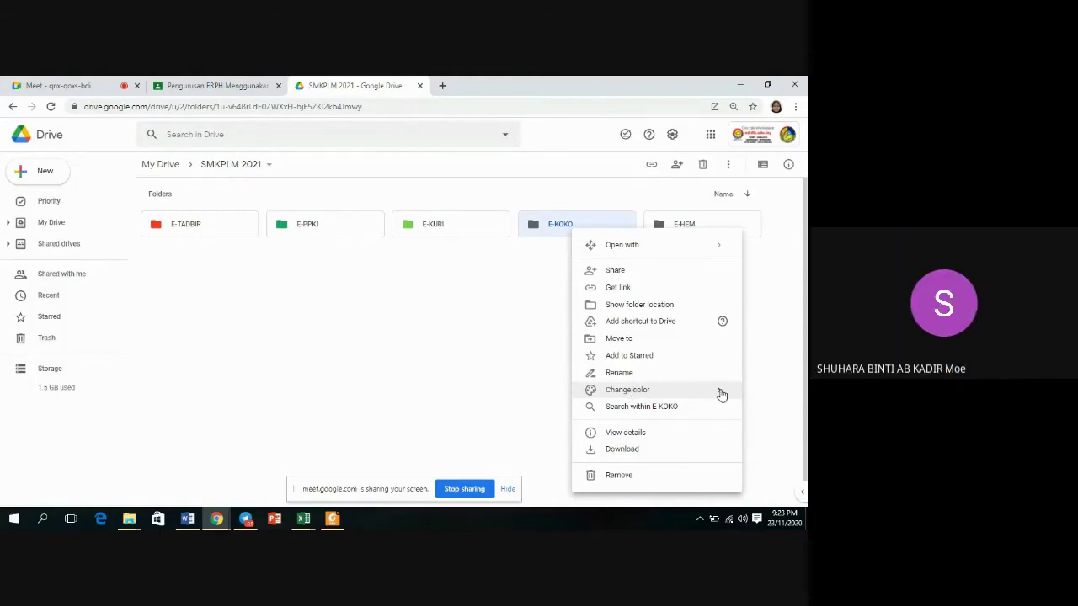
{"action": "mouse_move", "coordinate": [720, 396]}
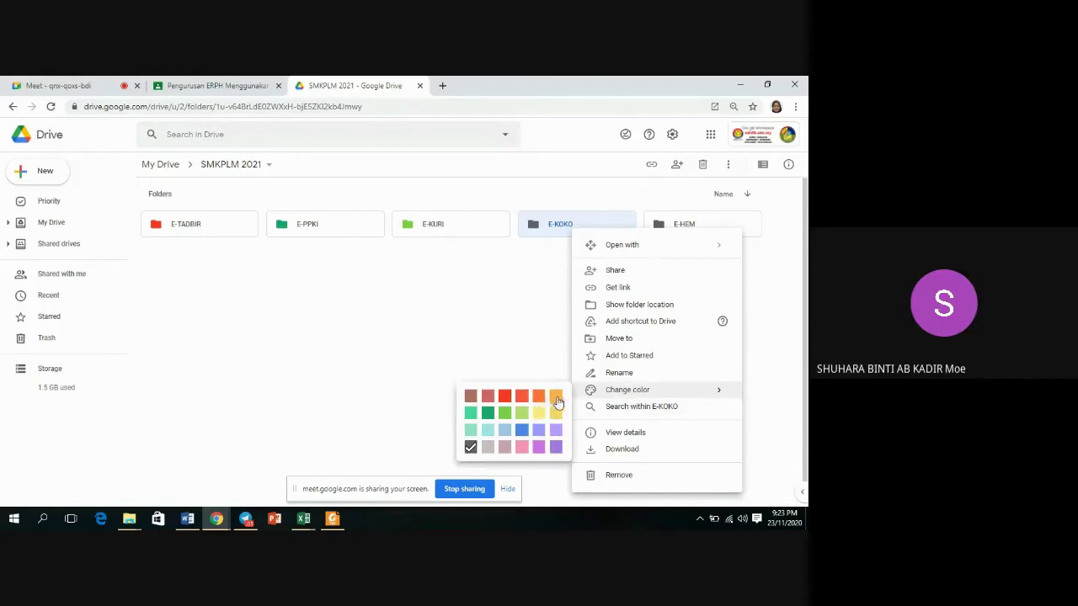
{"action": "left_click", "coordinate": [556, 399]}
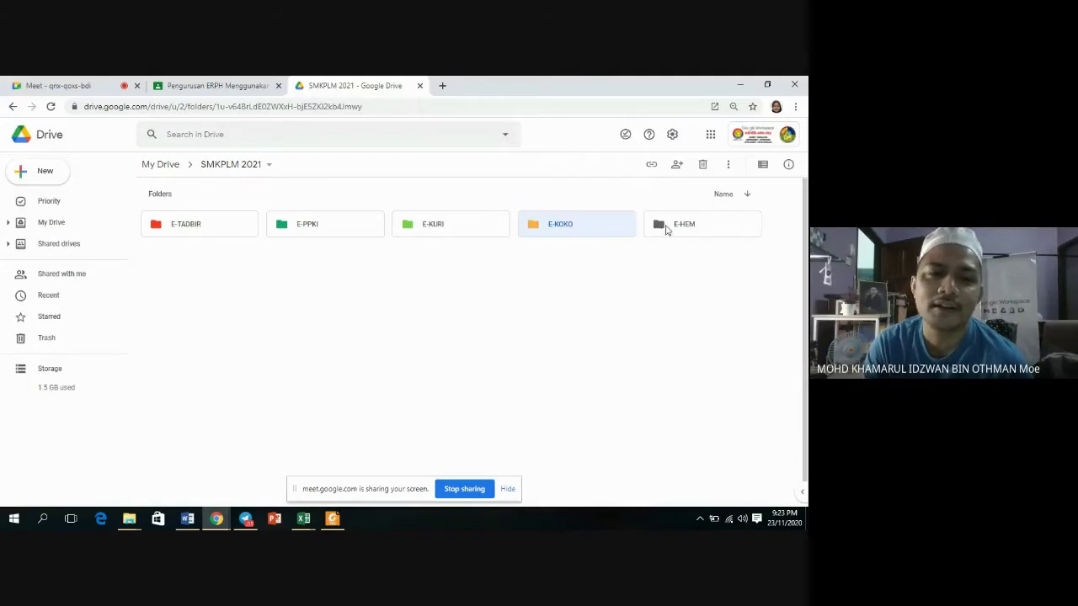
{"action": "right_click", "coordinate": [683, 229]}
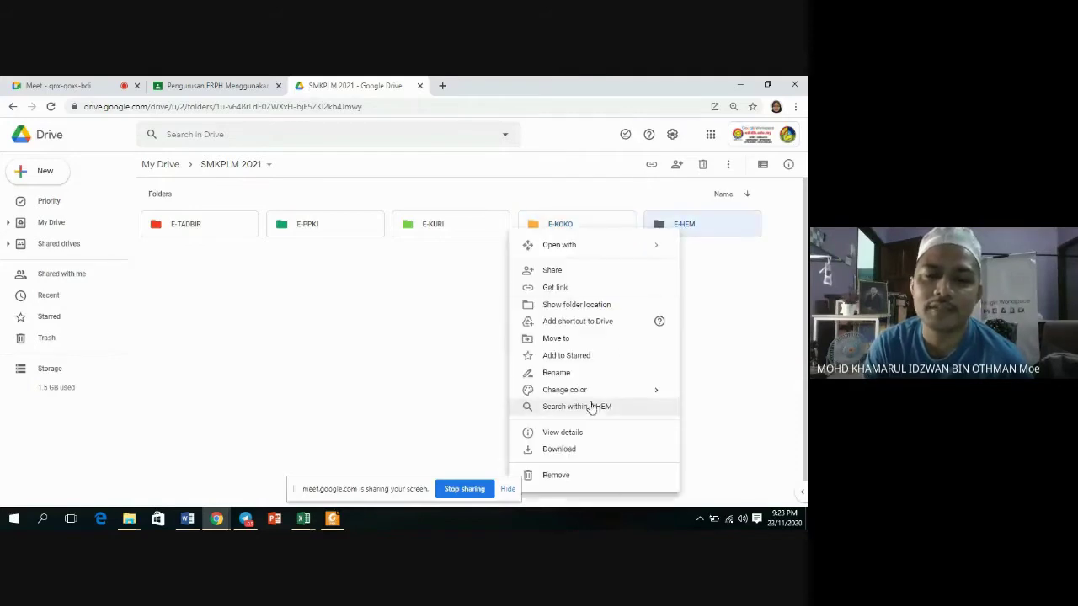
{"action": "mouse_move", "coordinate": [578, 390]}
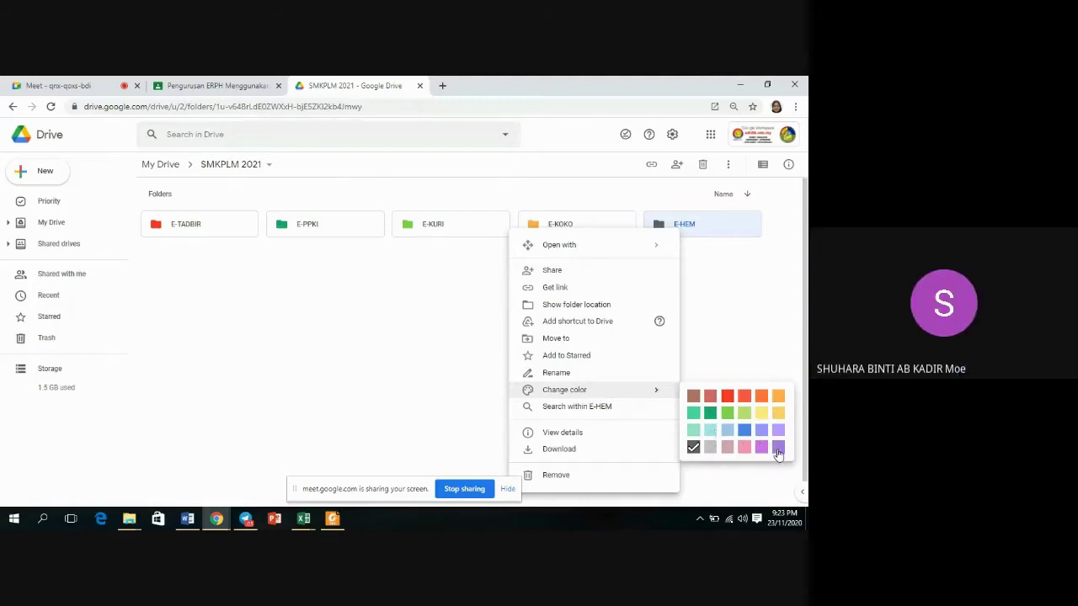
{"action": "left_click", "coordinate": [778, 449]}
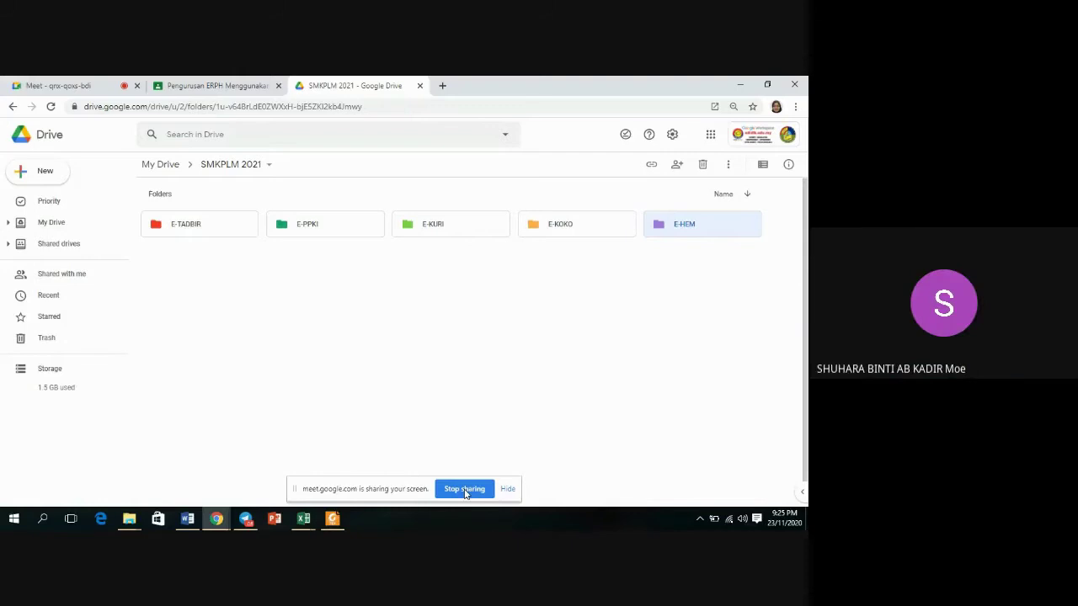
Return to My Drive and review the sharing settings of the SMKPLM 2021 folder.
{"action": "left_click", "coordinate": [161, 165]}
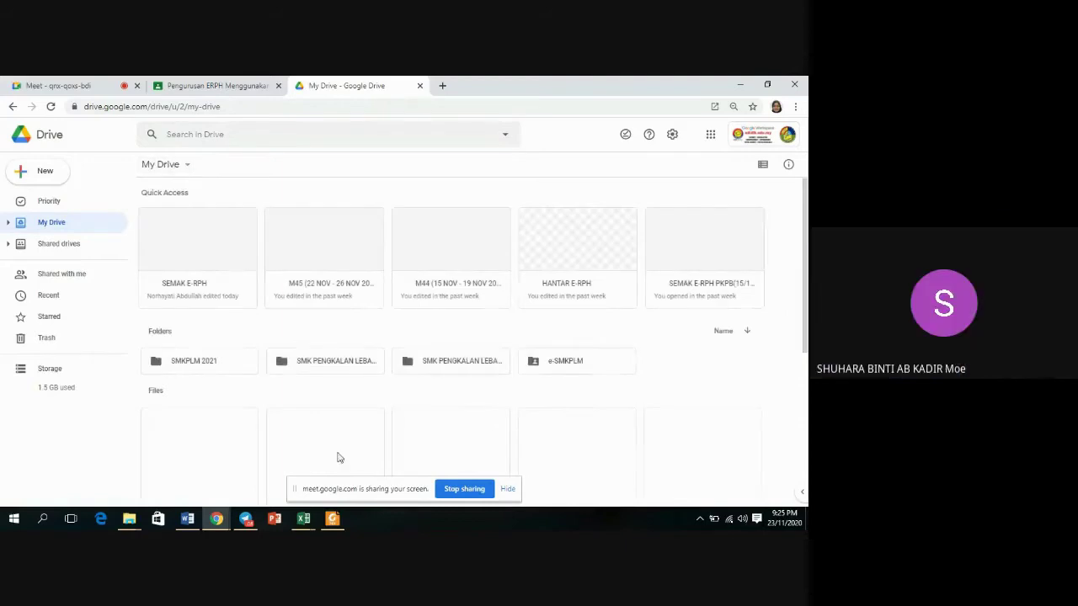
{"action": "right_click", "coordinate": [215, 363]}
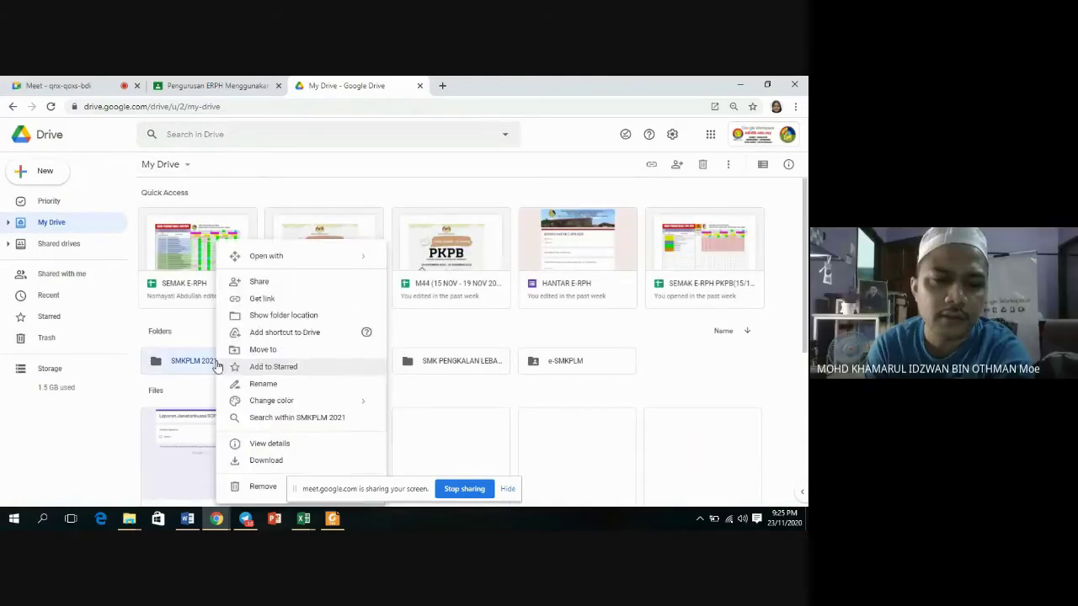
{"action": "left_click", "coordinate": [275, 284]}
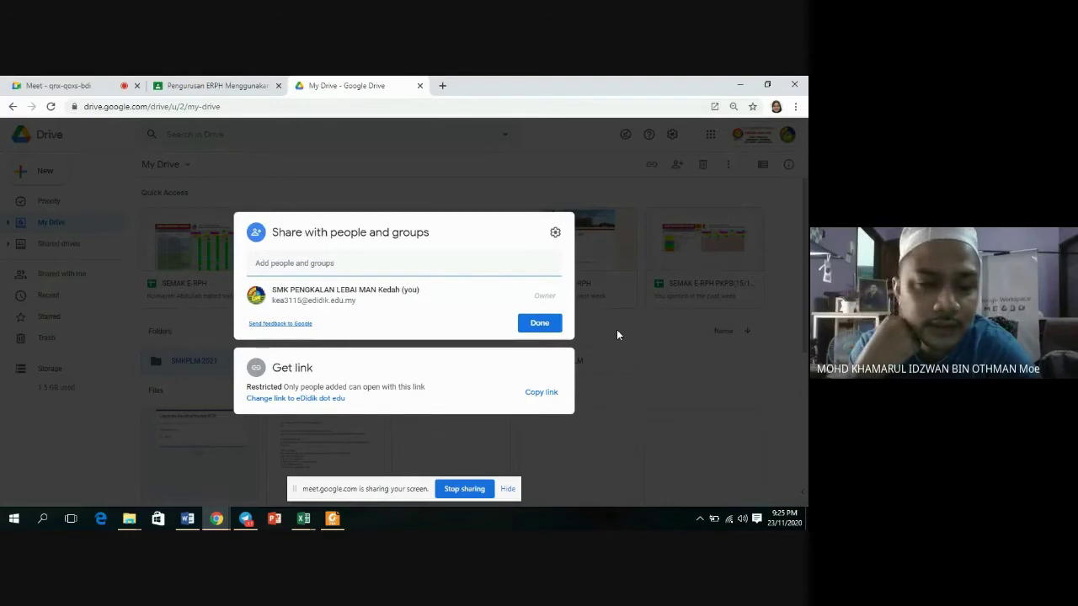
{"action": "key", "text": "Escape"}
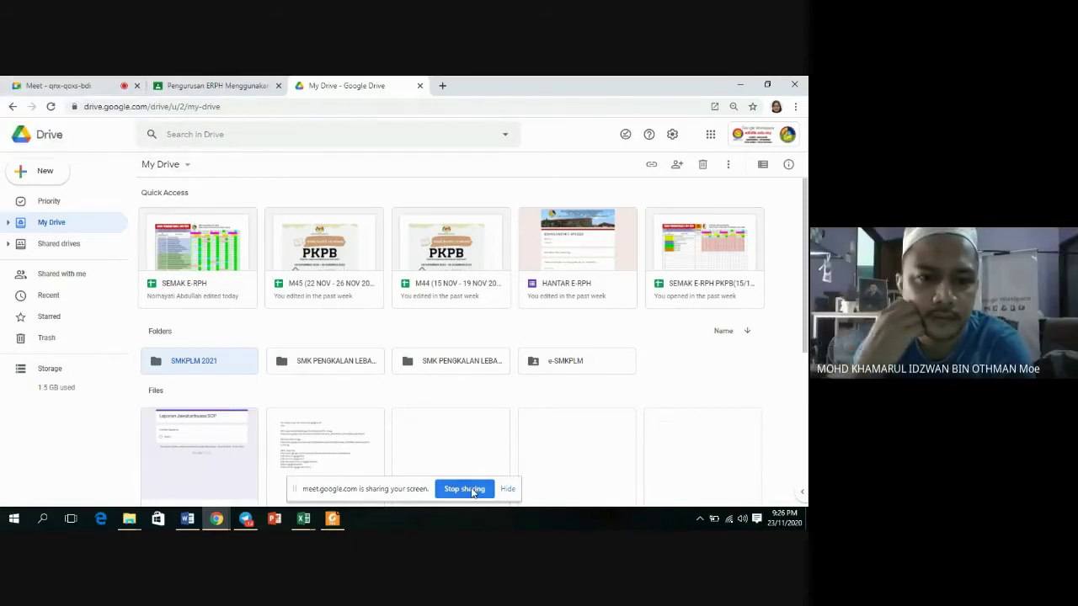
Stop the current presentation, unmute the Meet microphone with Ctrl+D, and return to My Drive.
{"action": "left_click", "coordinate": [472, 490]}
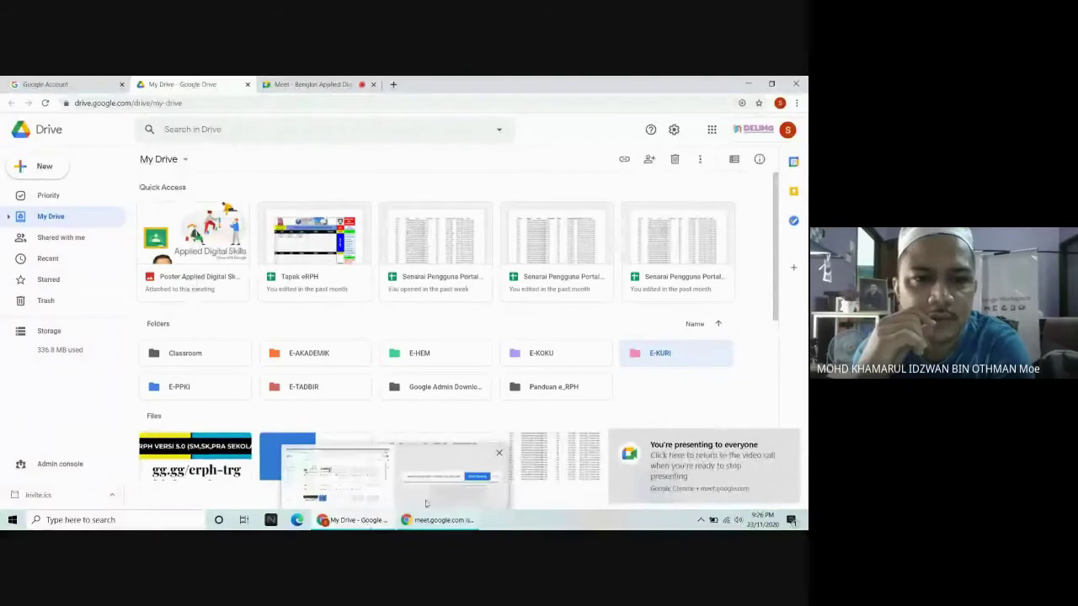
{"action": "left_click", "coordinate": [311, 84]}
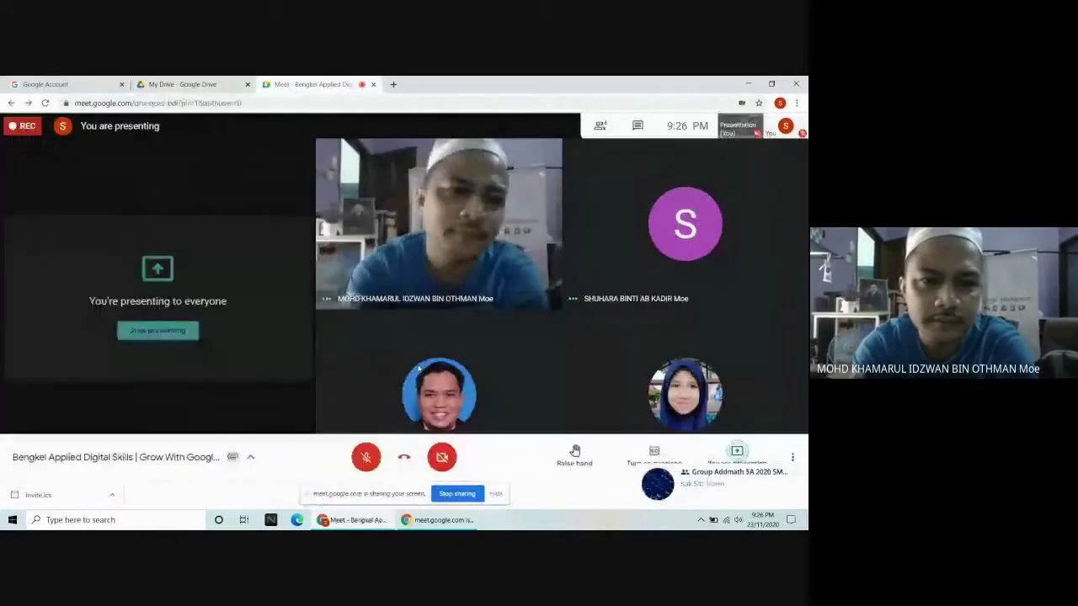
{"action": "key", "text": "ctrl+d"}
{"action": "left_click", "coordinate": [200, 83]}
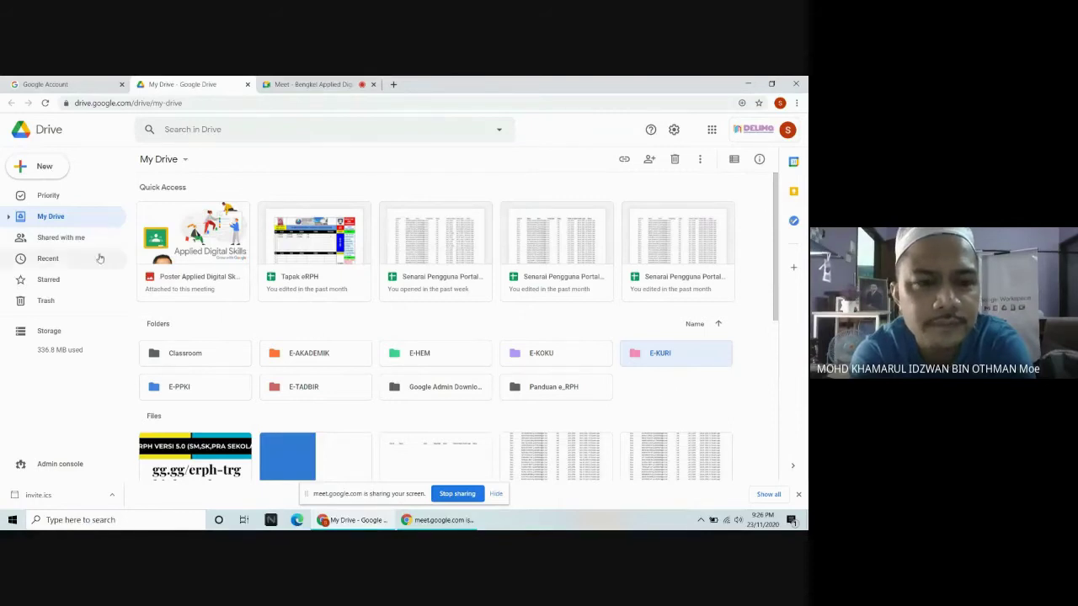
Create a new My Drive folder named 'SMK PENGKALAN PERMATANG 2021'.
{"action": "left_click", "coordinate": [40, 168]}
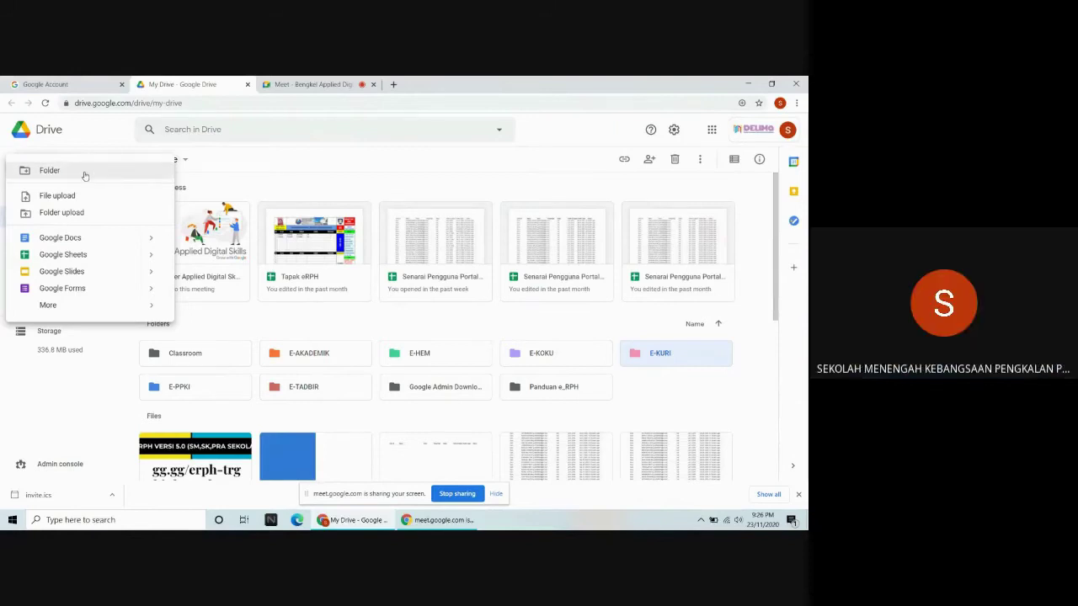
{"action": "left_click", "coordinate": [84, 175]}
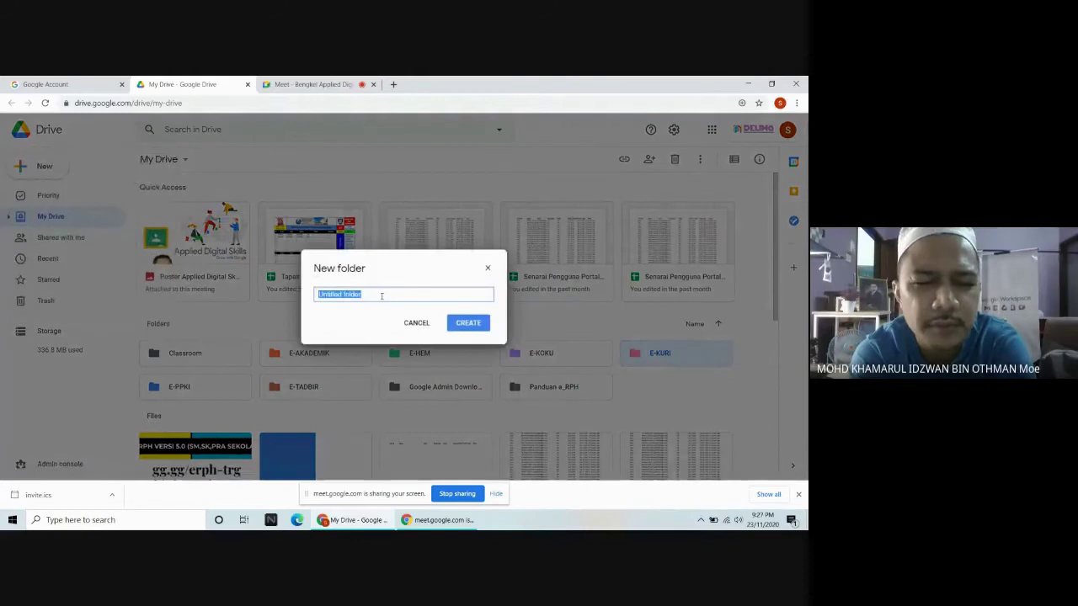
{"action": "type", "text": "SMK PENGKALAN PERMATANG 2021"}
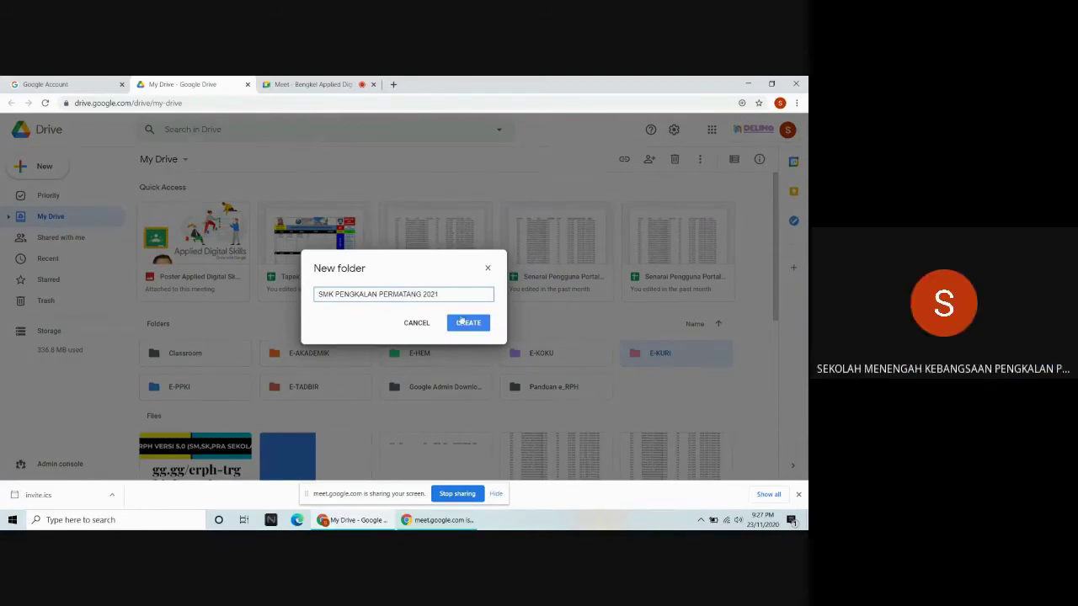
{"action": "left_click", "coordinate": [469, 325]}
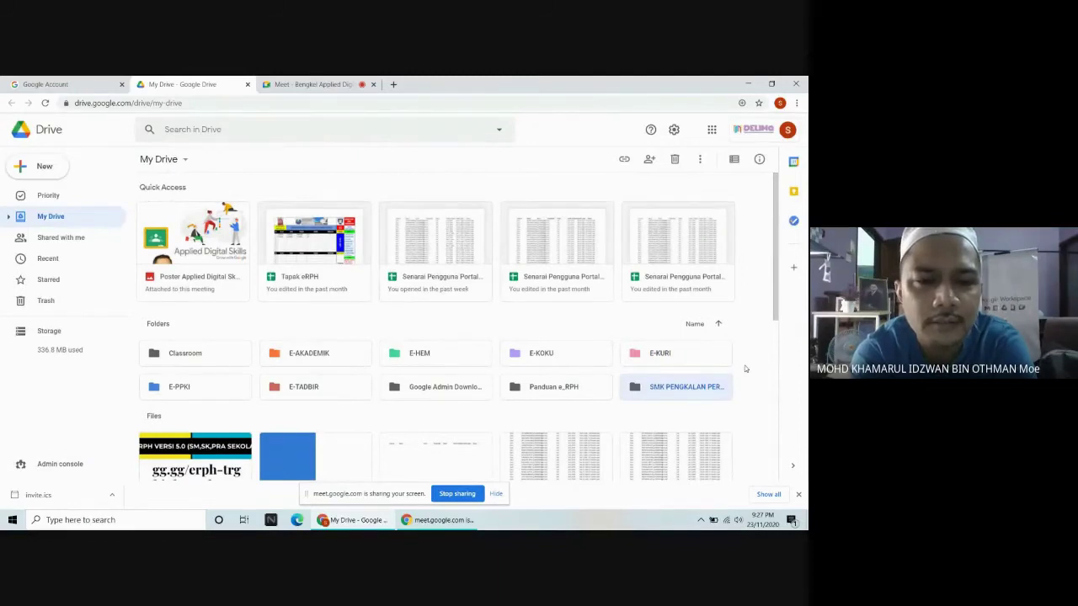
Move the E-KURI, E-PPKI and E-TADBIR folders into SMK PENGKALAN PERMATANG 2021.
{"action": "left_click", "coordinate": [346, 357]}
{"action": "left_click_drag", "start_coordinate": [681, 354], "coordinate": [571, 353]}
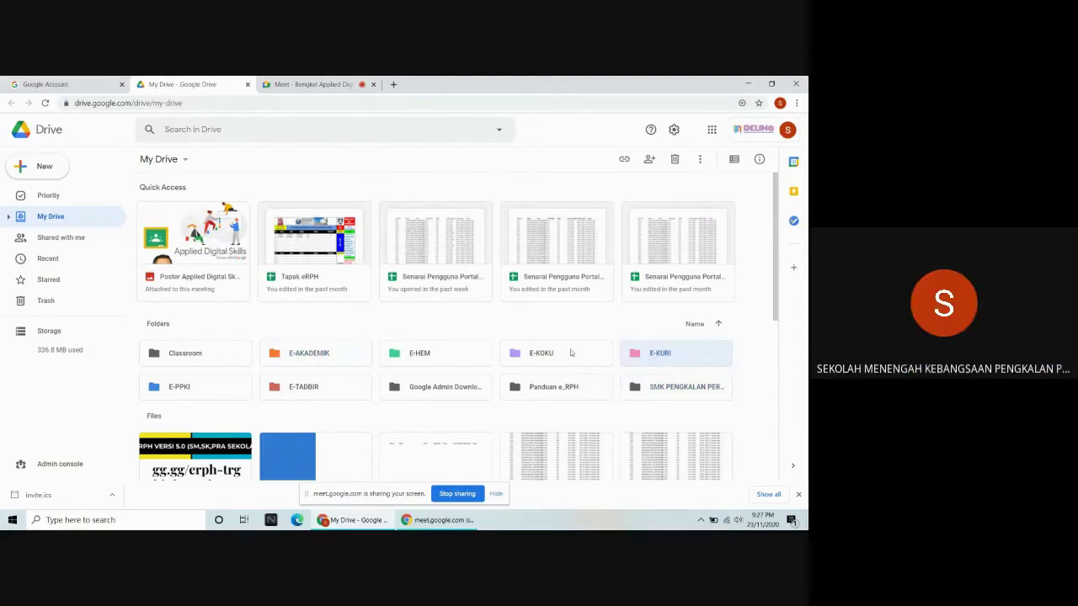
{"action": "left_click_drag", "start_coordinate": [638, 357], "coordinate": [227, 386]}
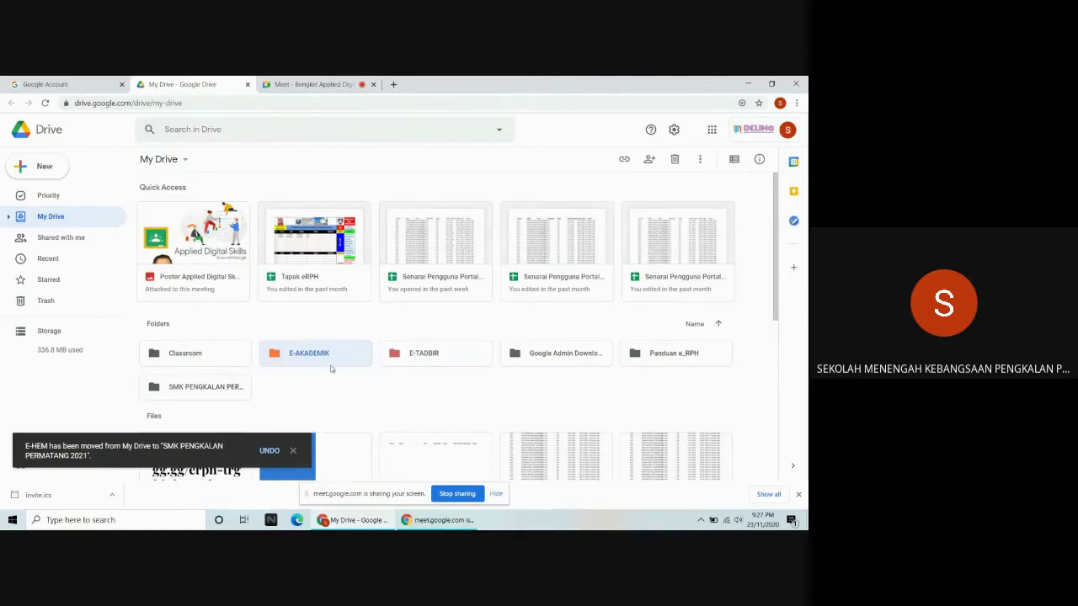
{"action": "left_click_drag", "start_coordinate": [339, 353], "coordinate": [655, 353]}
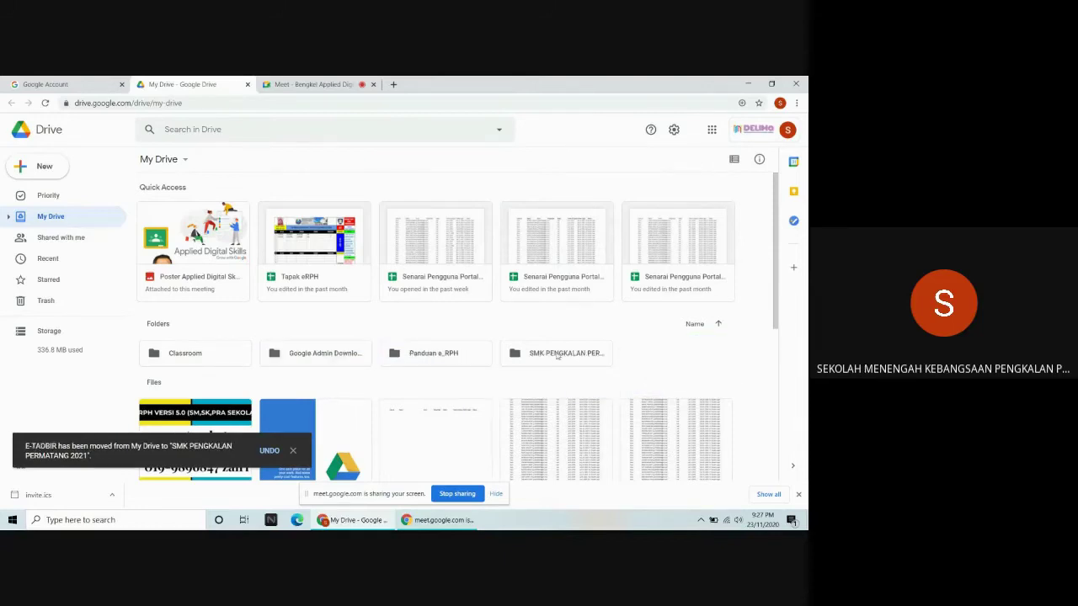
Colour the SMK PENGKALAN PERMATANG 2021 folder red and open it.
{"action": "left_click", "coordinate": [556, 355]}
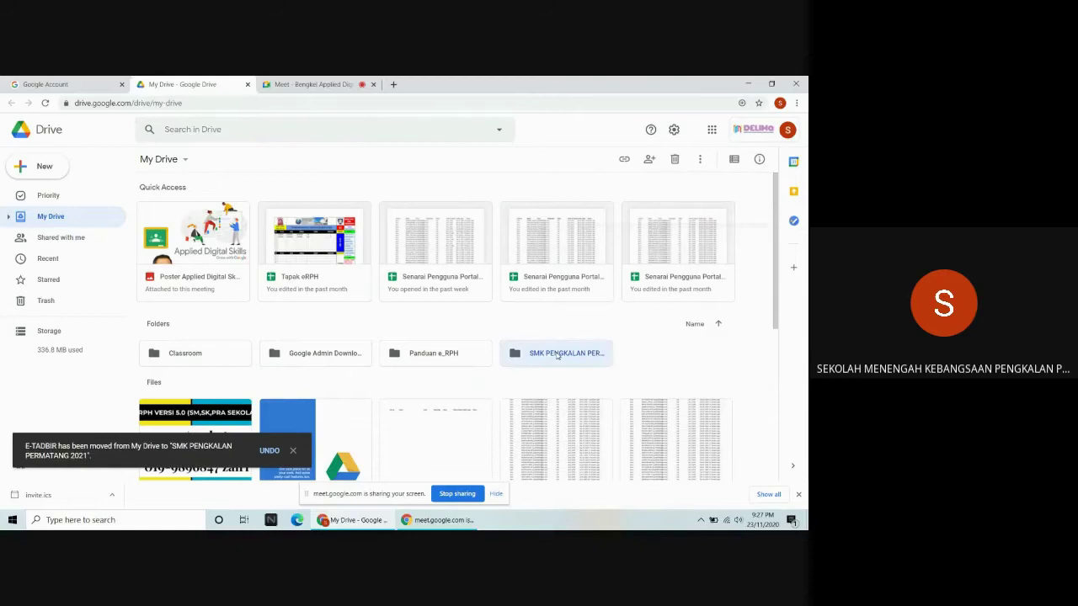
{"action": "right_click", "coordinate": [557, 356]}
{"action": "mouse_move", "coordinate": [589, 376]}
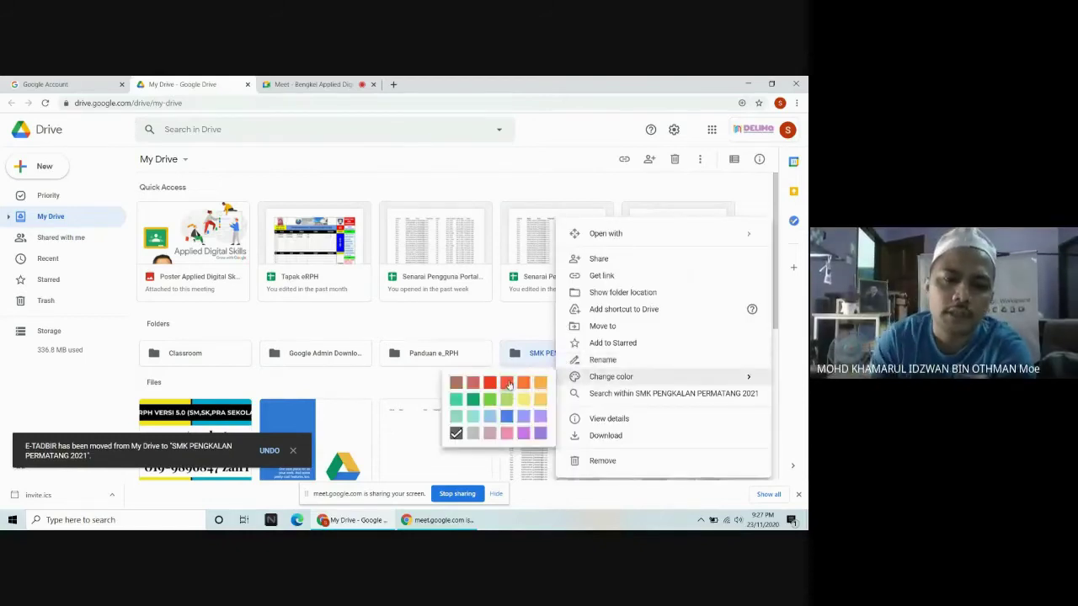
{"action": "left_click", "coordinate": [513, 379]}
{"action": "double_click", "coordinate": [562, 355]}
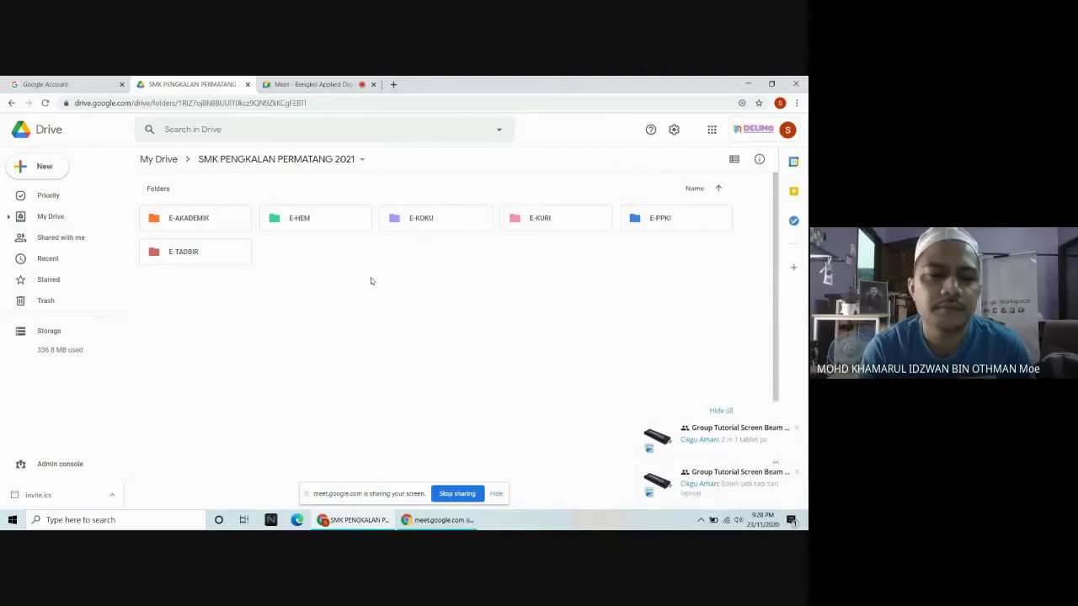
Hide the meeting chat notifications and the screen-sharing notice, then select E-AKADEMIK.
{"action": "left_click", "coordinate": [722, 405]}
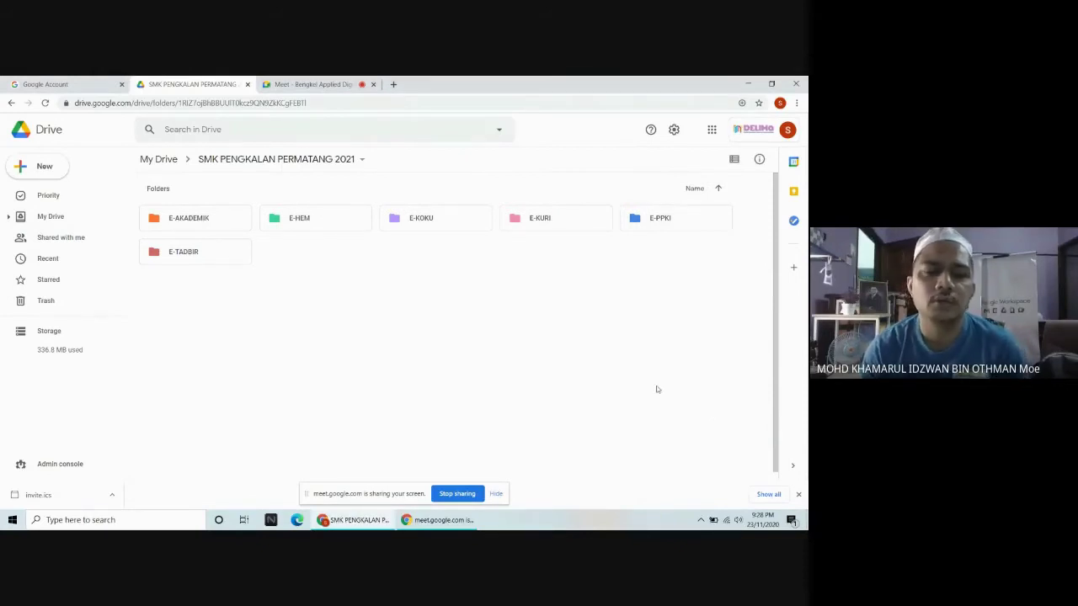
{"action": "left_click", "coordinate": [496, 494]}
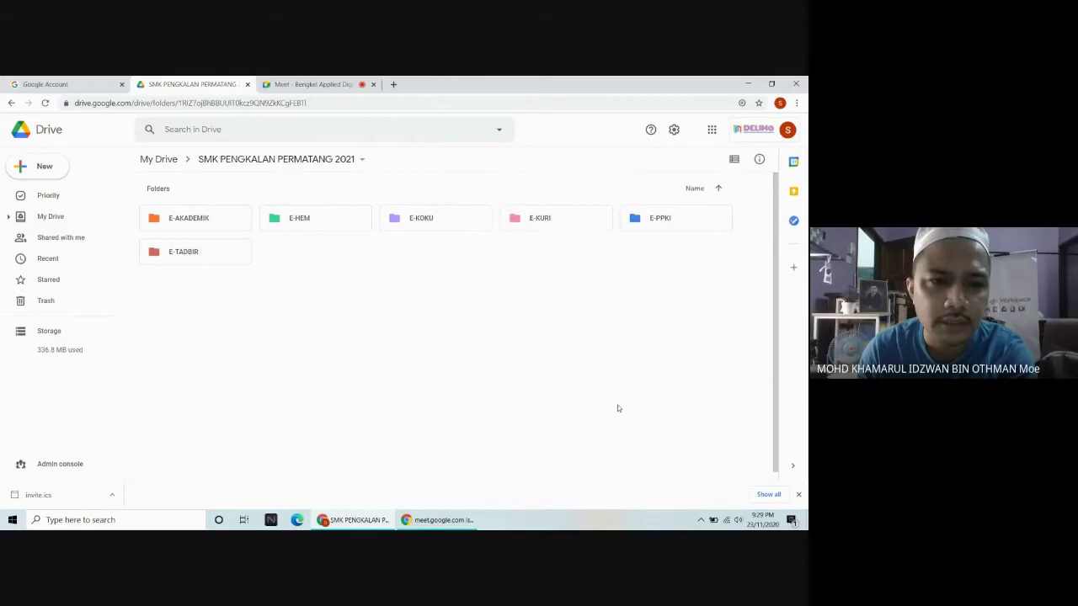
{"action": "left_click", "coordinate": [187, 217]}
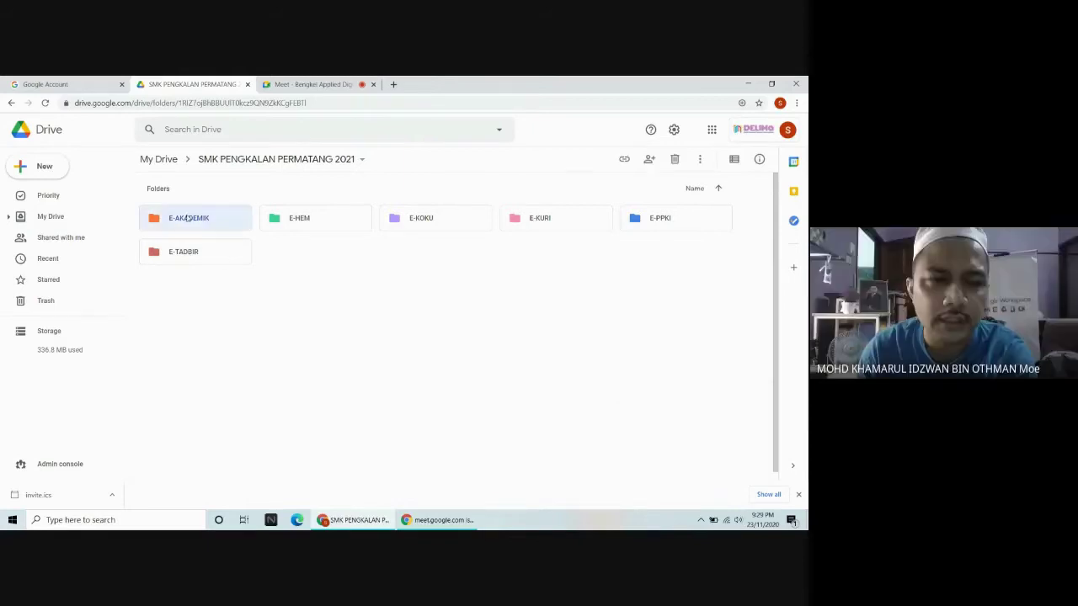
Open the E-AKADEMIK folder and bring up its Share settings from the breadcrumb menu.
{"action": "double_click", "coordinate": [186, 217]}
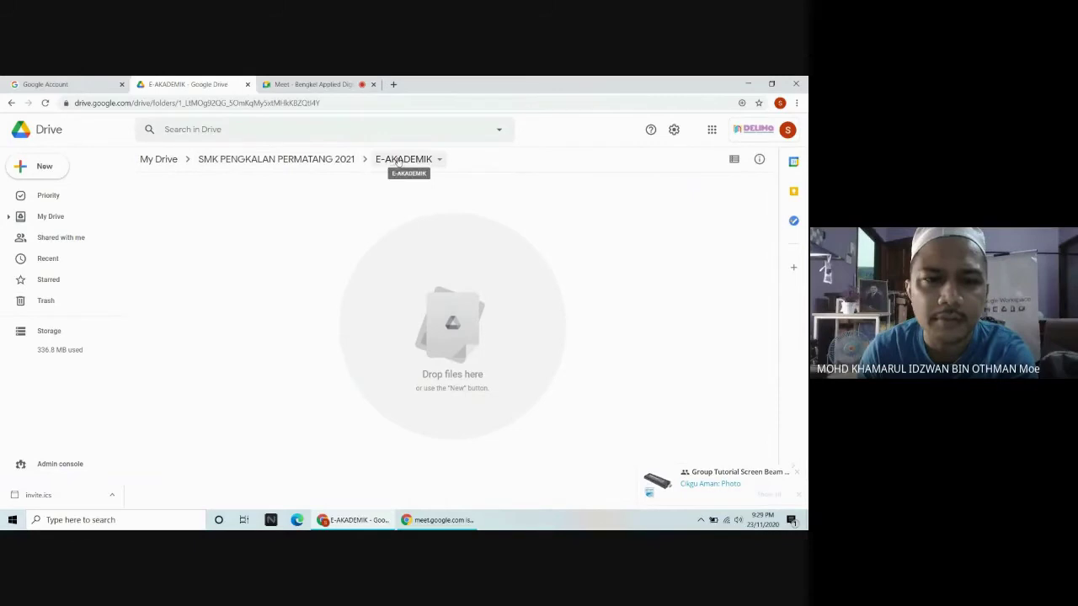
{"action": "left_click", "coordinate": [438, 159]}
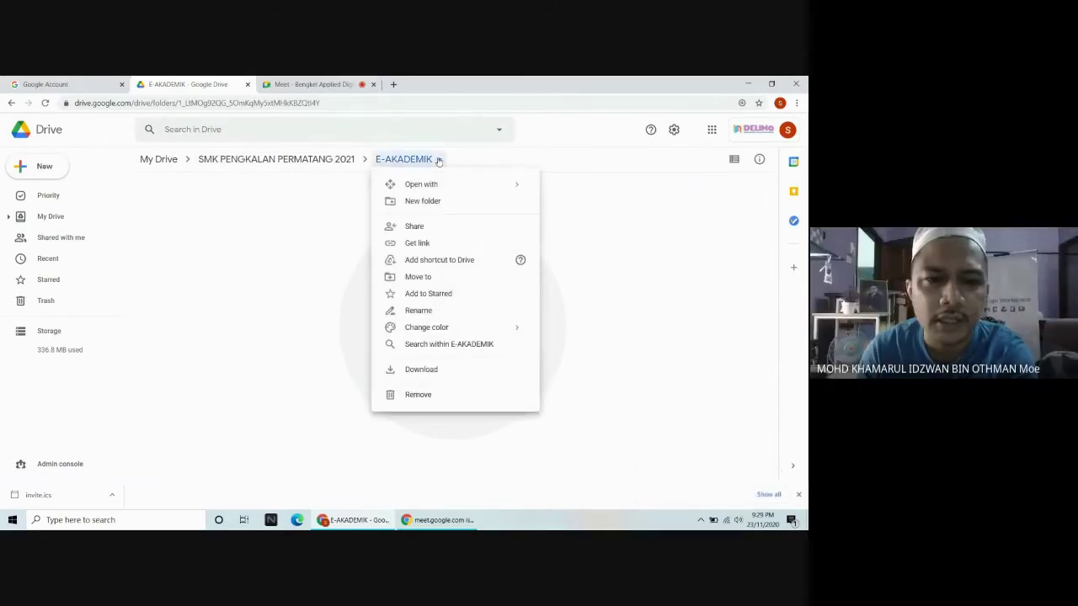
{"action": "left_click", "coordinate": [427, 226]}
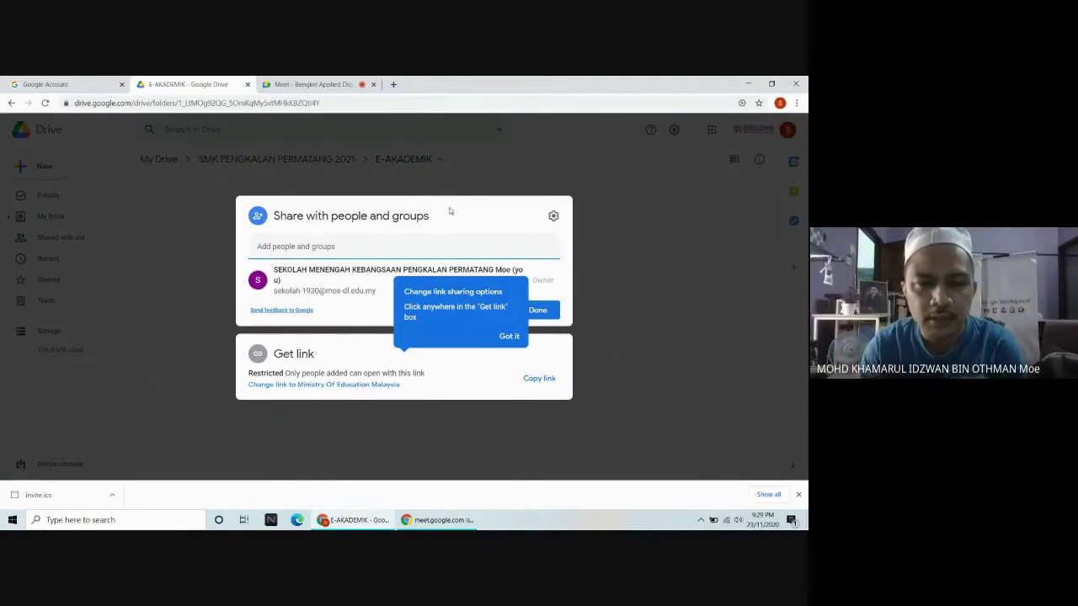
Dismiss the link-sharing tip and close E-AKADEMIK's sharing settings without adding anyone.
{"action": "left_click", "coordinate": [507, 336]}
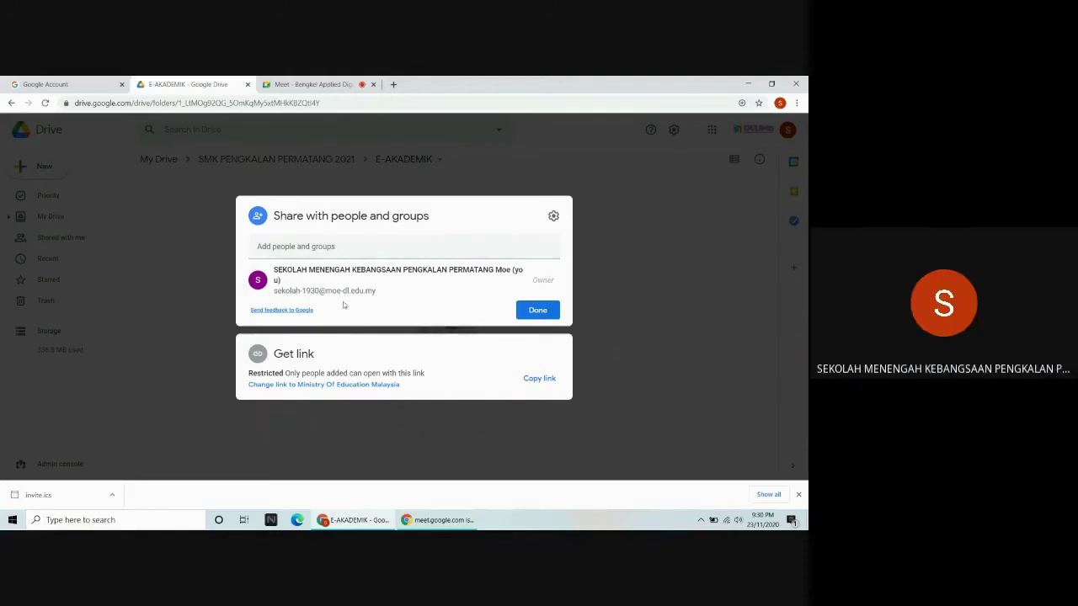
{"action": "left_click", "coordinate": [392, 247]}
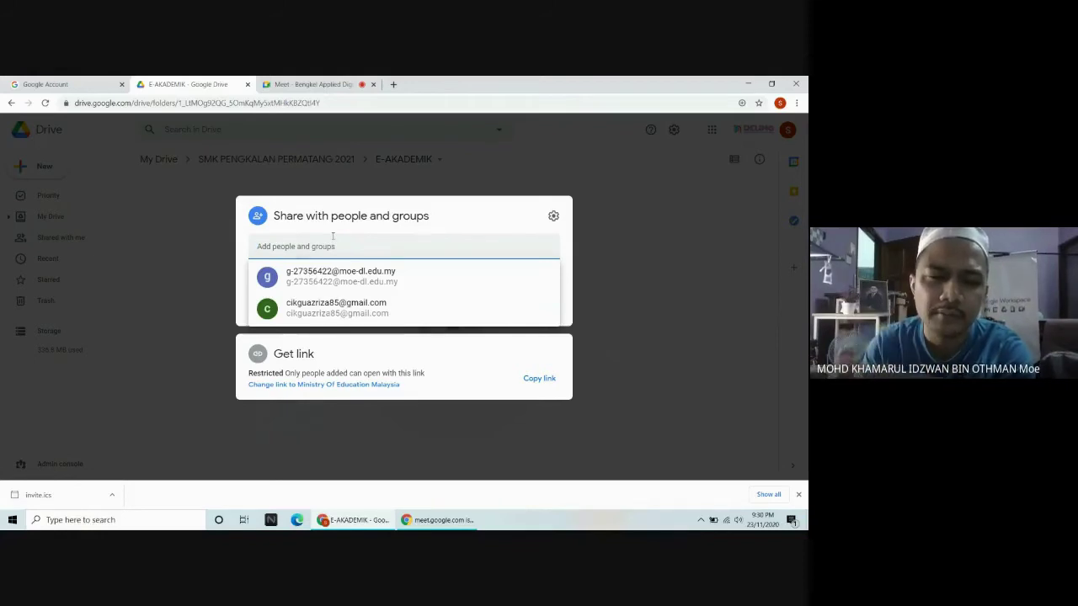
{"action": "left_click", "coordinate": [220, 244]}
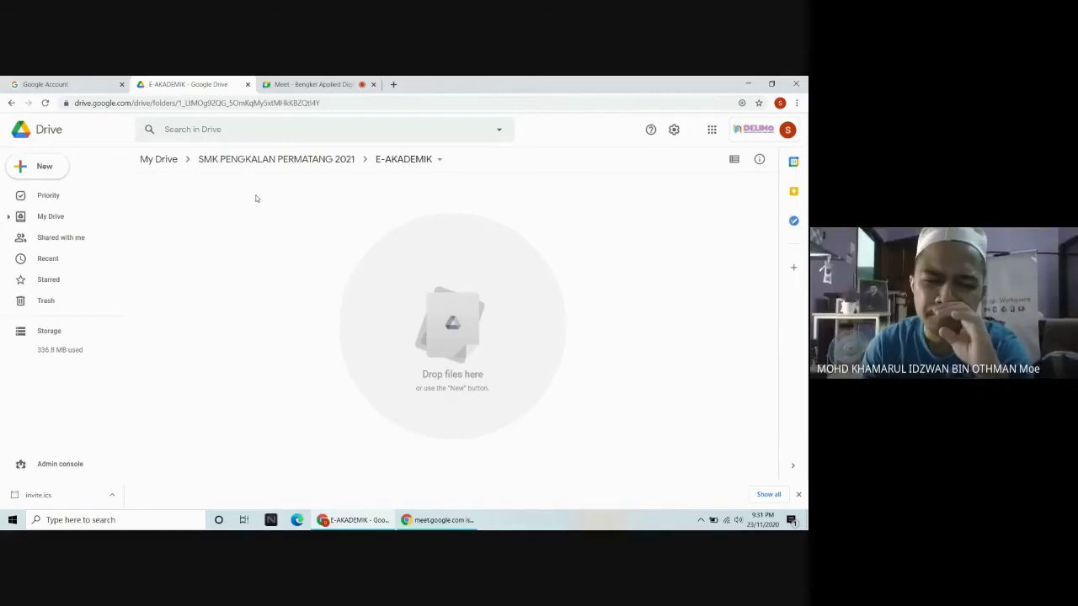
Go back up to the SMK PENGKALAN PERMATANG 2021 folder using the breadcrumb path.
{"action": "left_click", "coordinate": [274, 160]}
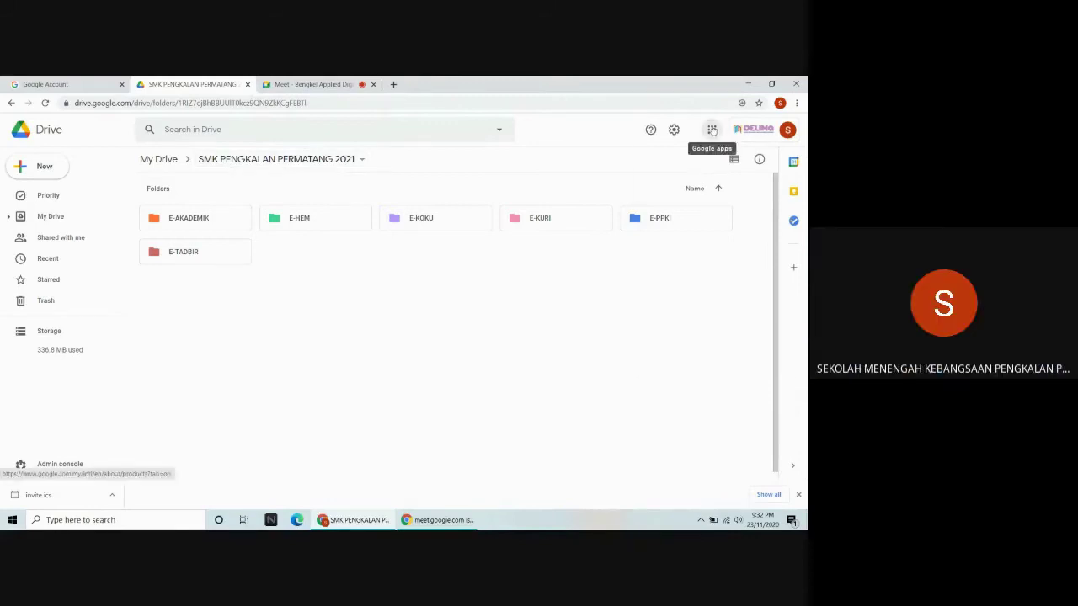
Launch Google Classroom in a new tab from the Google apps launcher.
{"action": "left_click", "coordinate": [712, 130]}
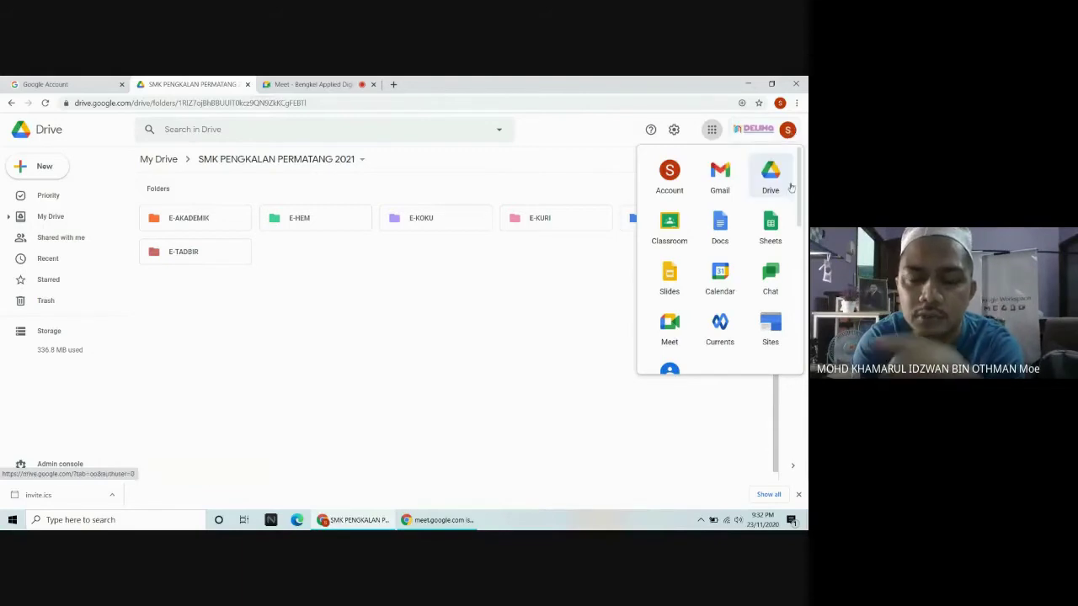
{"action": "left_click", "coordinate": [670, 224]}
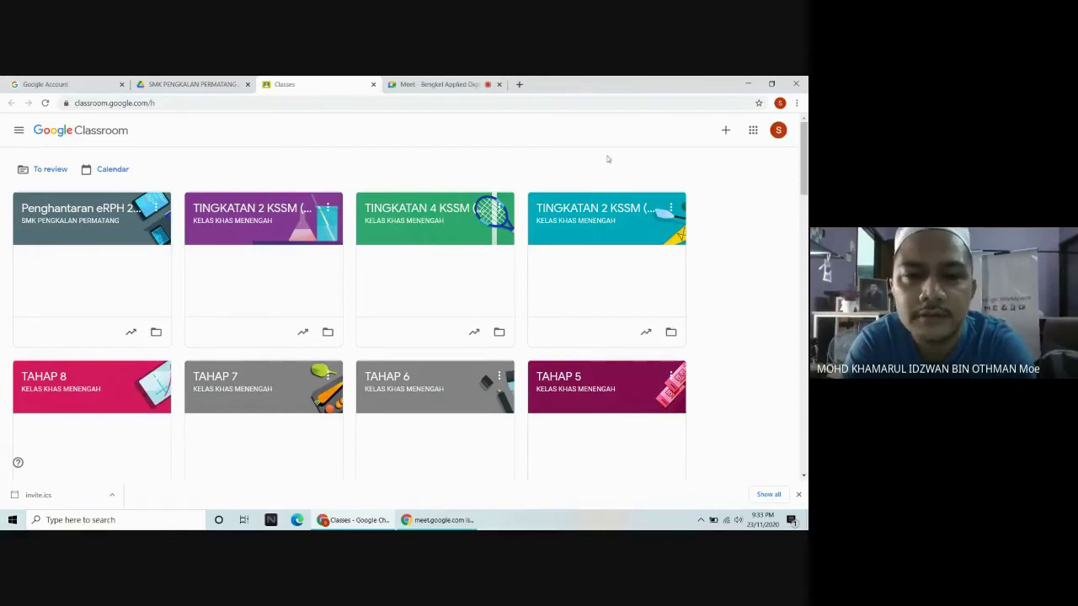
Create a new class named 'ERPH 2021' with section 'SEMAKAN PENGETUA'.
{"action": "left_click", "coordinate": [725, 132]}
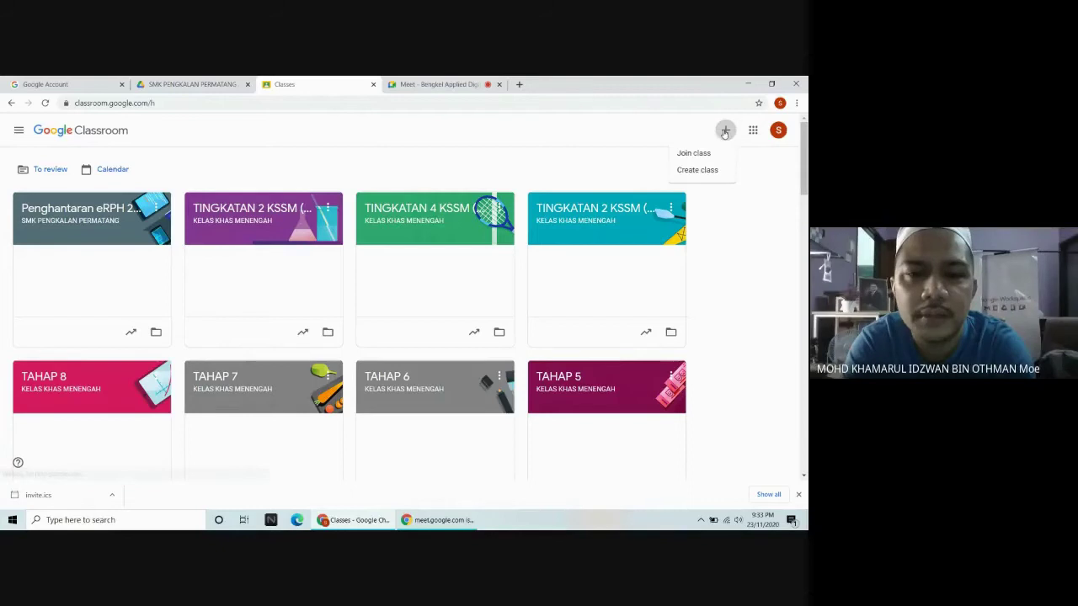
{"action": "left_click", "coordinate": [710, 171]}
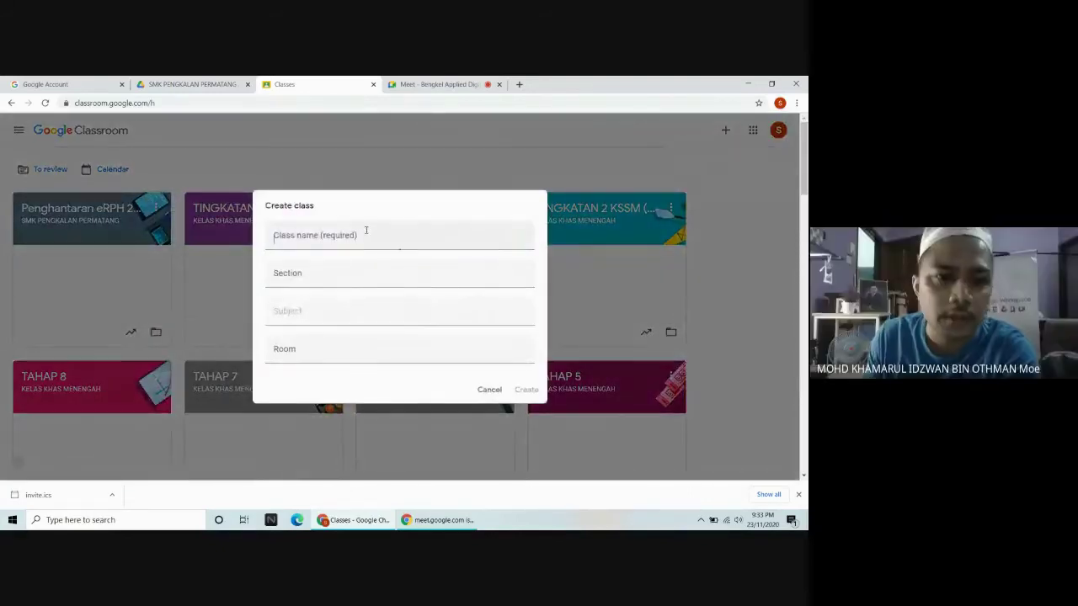
{"action": "left_click", "coordinate": [364, 230]}
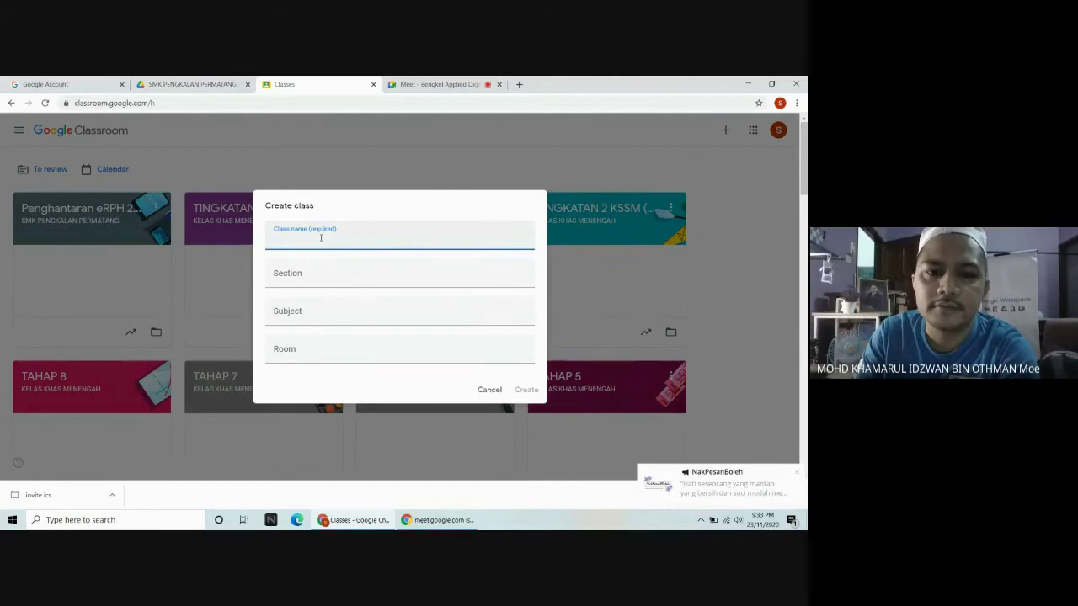
{"action": "type", "text": "SEMAKAN E"}
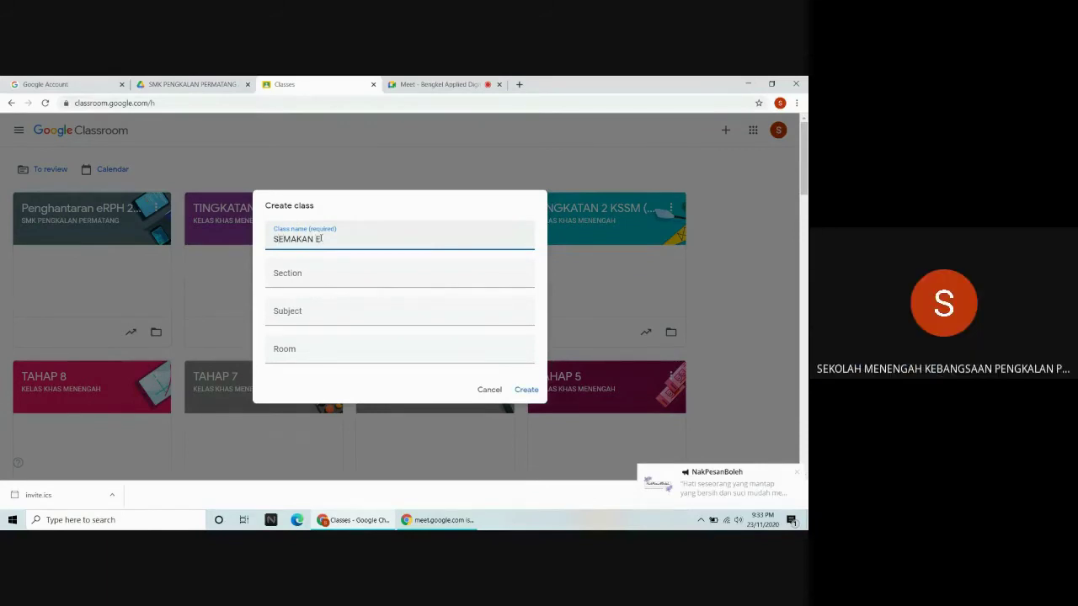
{"action": "type", "text": "-RPH"}
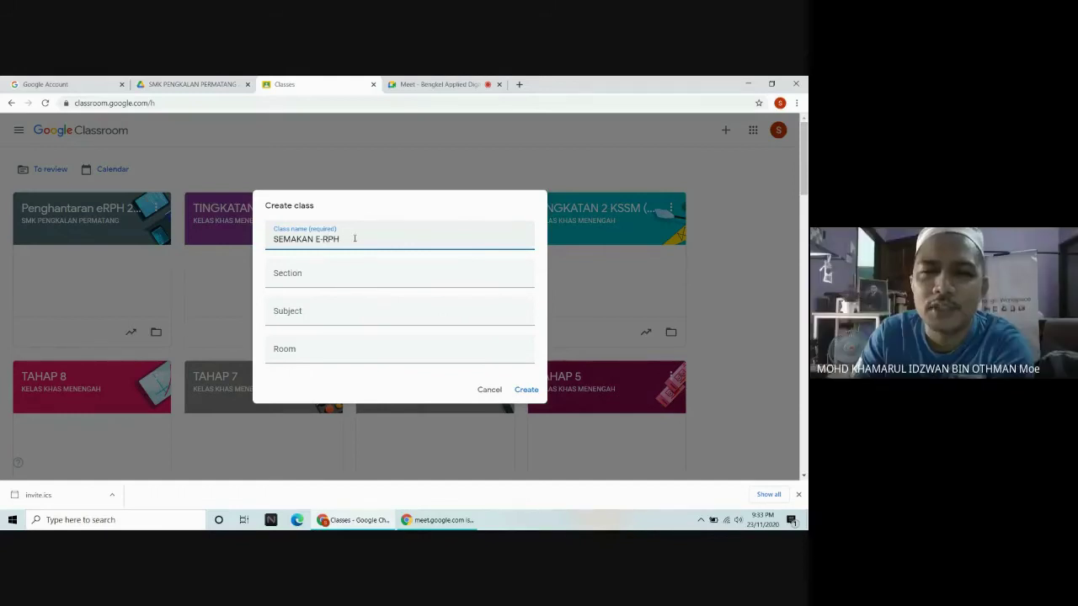
{"action": "left_click_drag", "start_coordinate": [345, 240], "coordinate": [271, 240]}
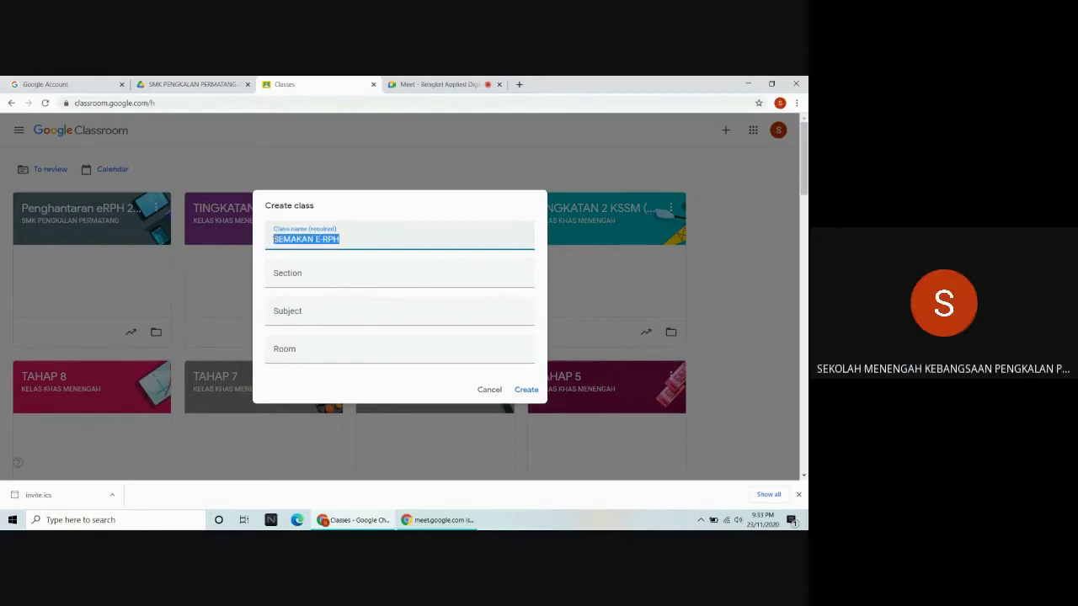
{"action": "type", "text": "ERP"}
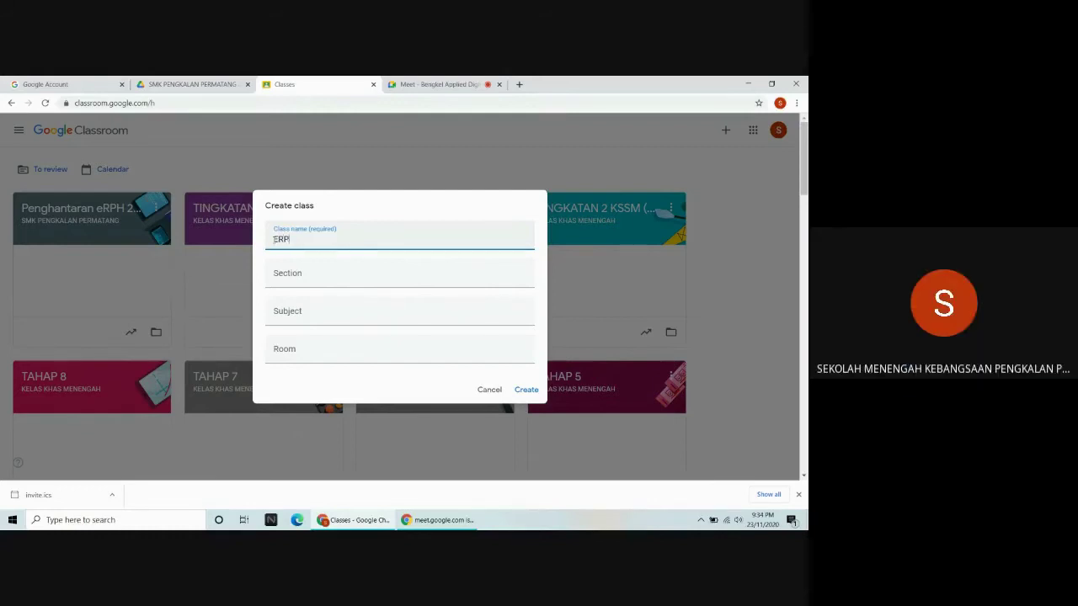
{"action": "type", "text": "H 2021"}
{"action": "left_click", "coordinate": [297, 286]}
{"action": "type", "text": "SEMKA"}
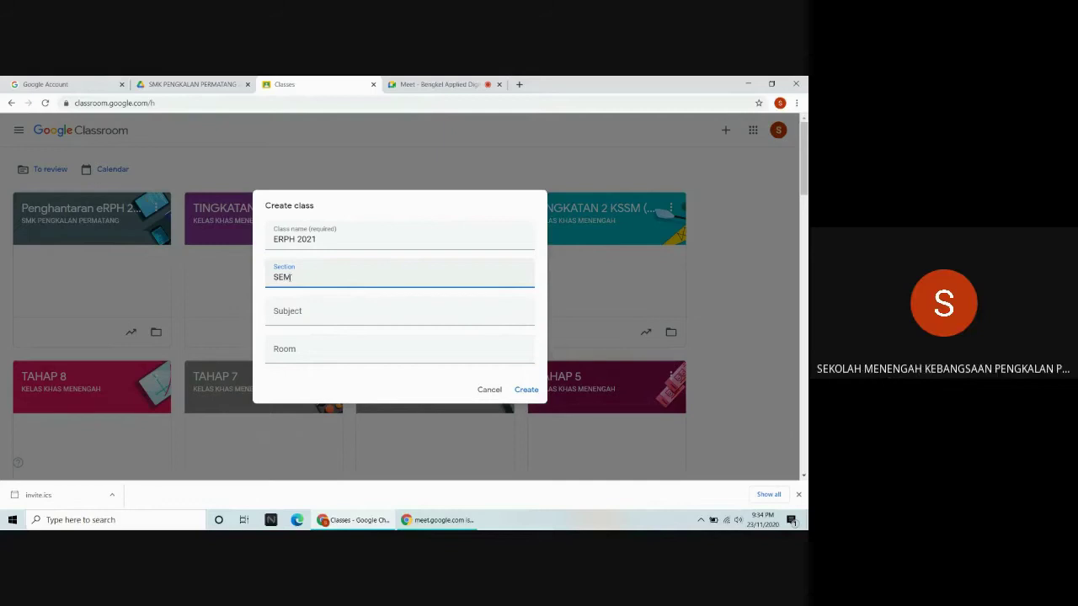
{"action": "type", "text": "AKAN PENGETUA"}
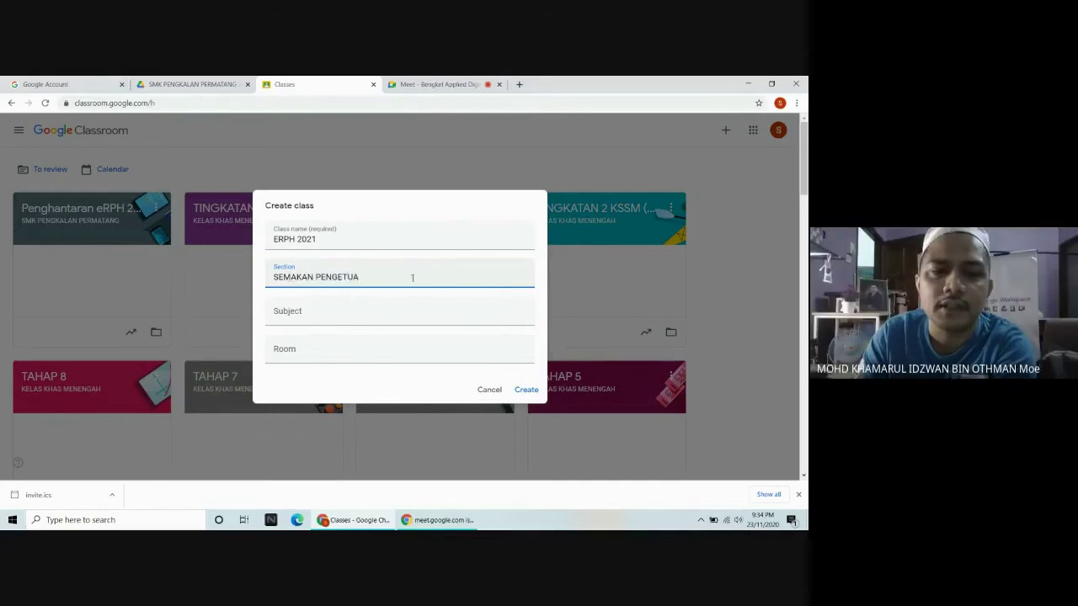
{"action": "left_click", "coordinate": [526, 390]}
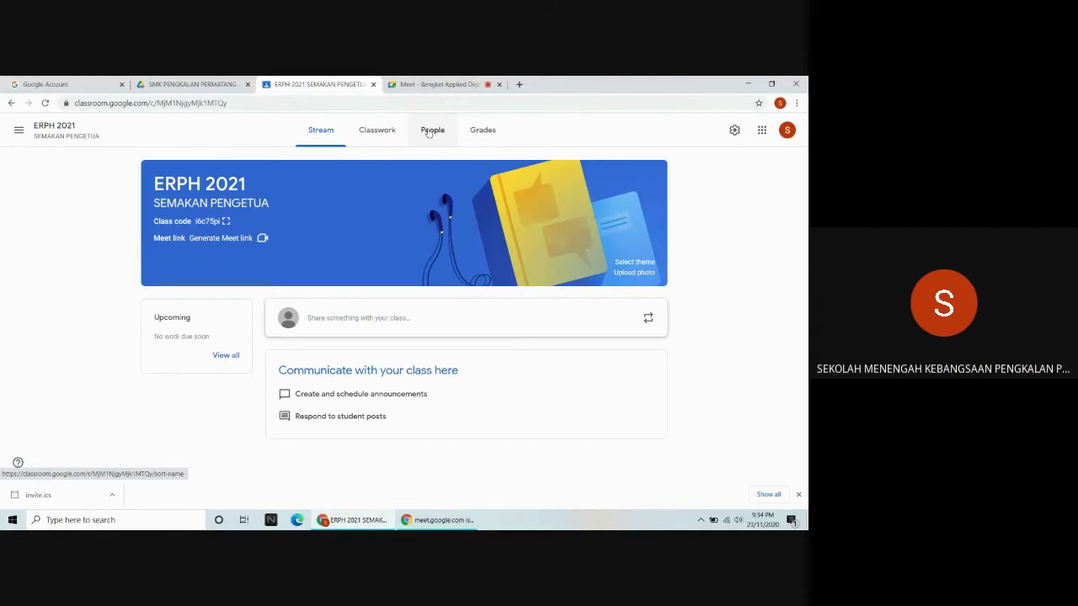
Check the ERPH 2021 People list: one teacher, no students yet.
{"action": "left_click", "coordinate": [430, 130]}
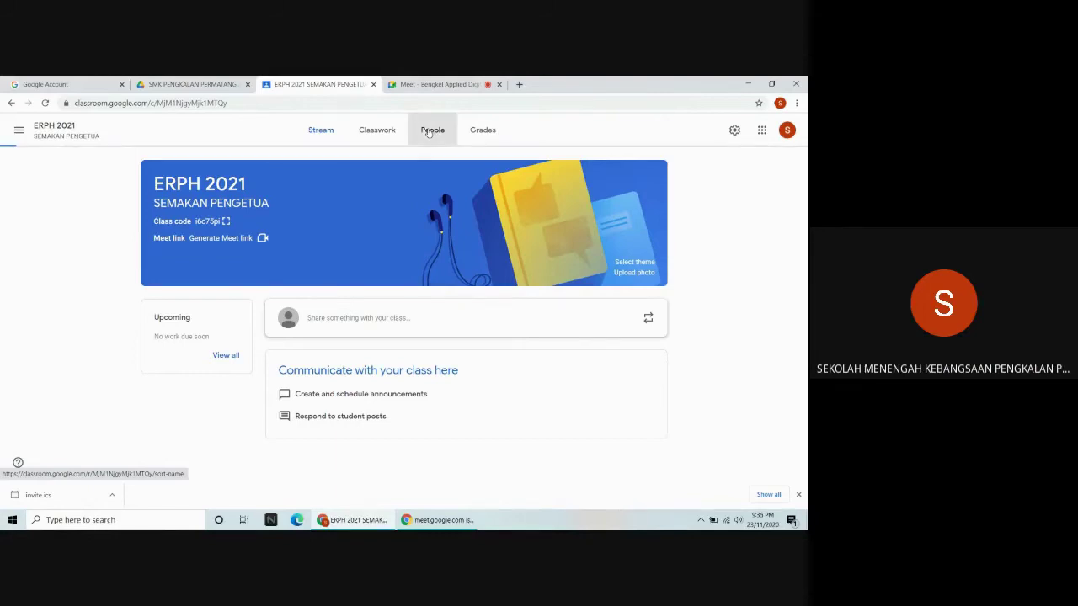
{"action": "scroll", "coordinate": [346, 248], "scroll_direction": "down", "scroll_amount": 1}
{"action": "scroll", "coordinate": [346, 245], "scroll_direction": "up", "scroll_amount": 1}
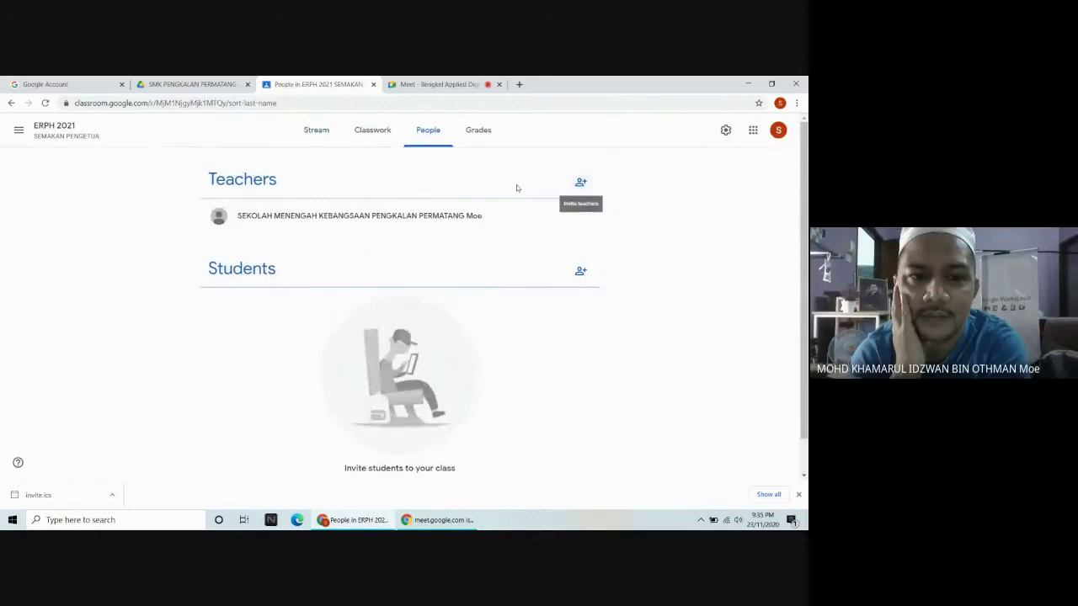
{"action": "left_click", "coordinate": [581, 182]}
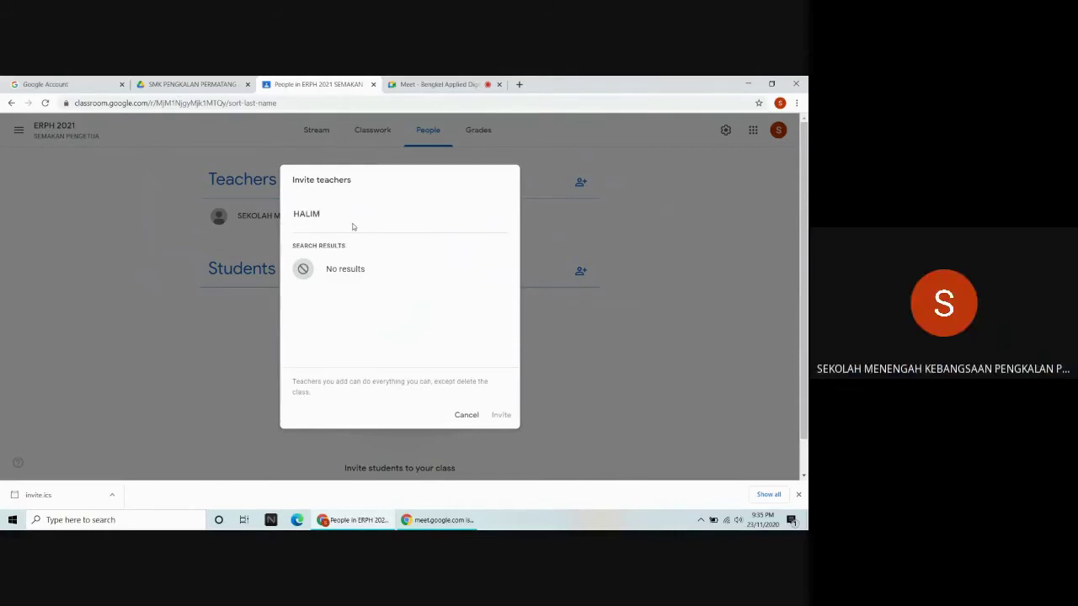
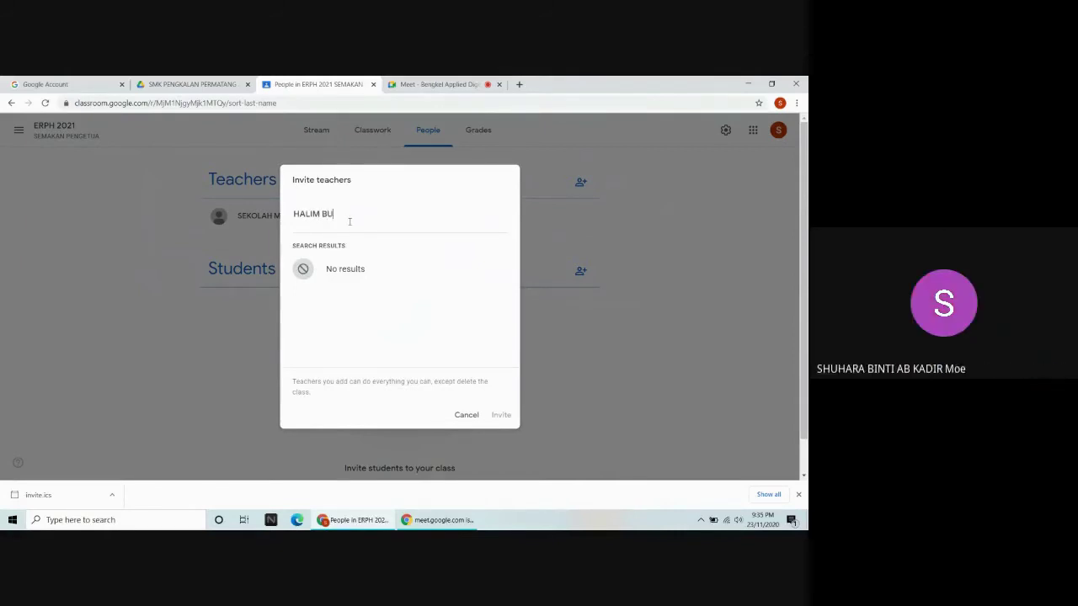
{"action": "key", "text": "BackSpace"}
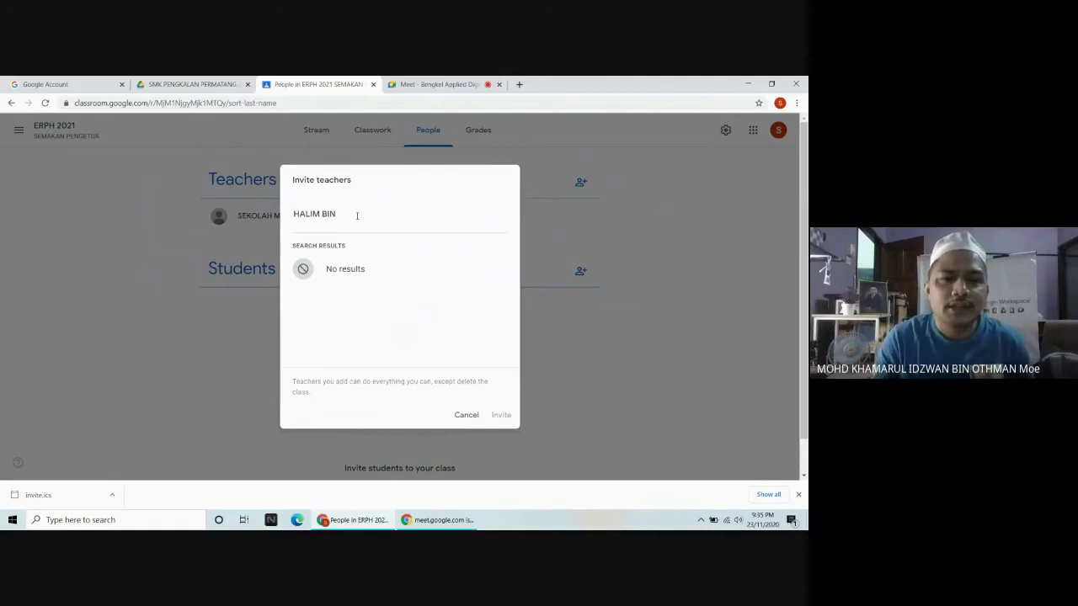
{"action": "left_click", "coordinate": [467, 411]}
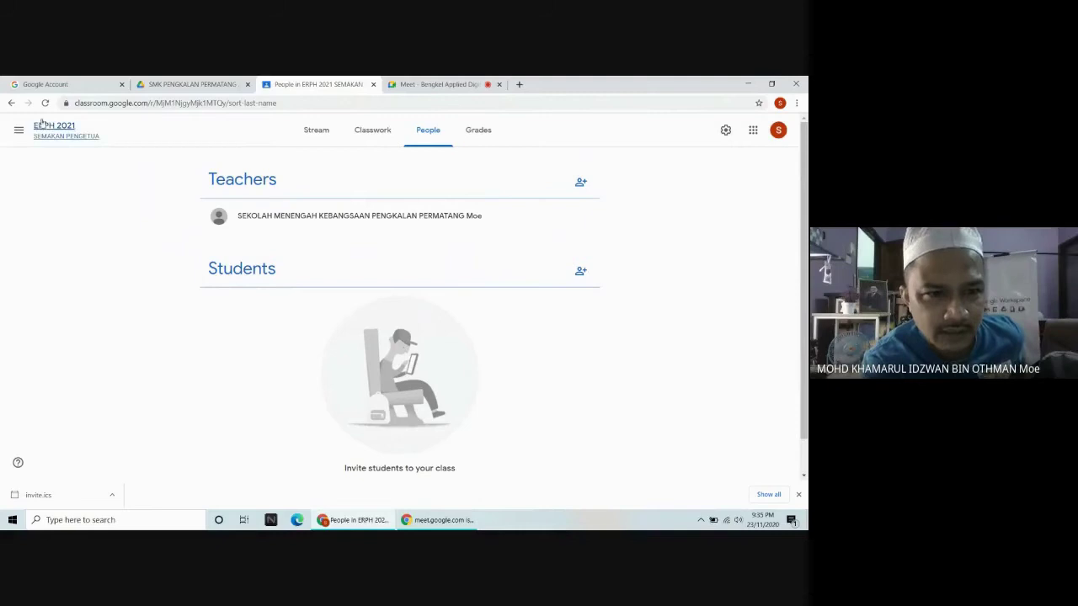
Switch to the school's Drive and browse through the Shared with me files.
{"action": "left_click", "coordinate": [215, 85]}
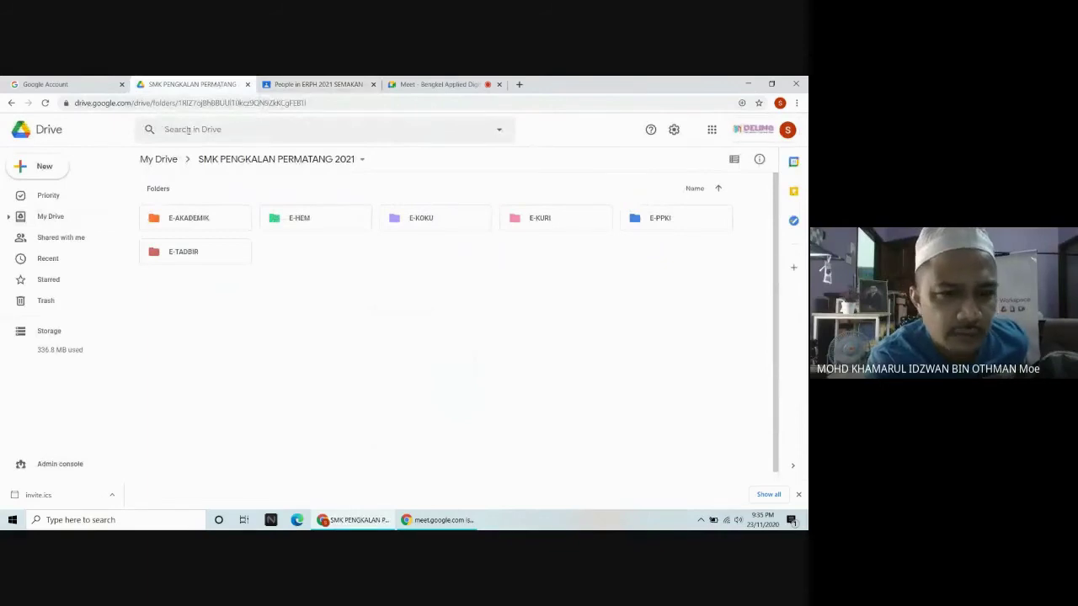
{"action": "left_click", "coordinate": [67, 242]}
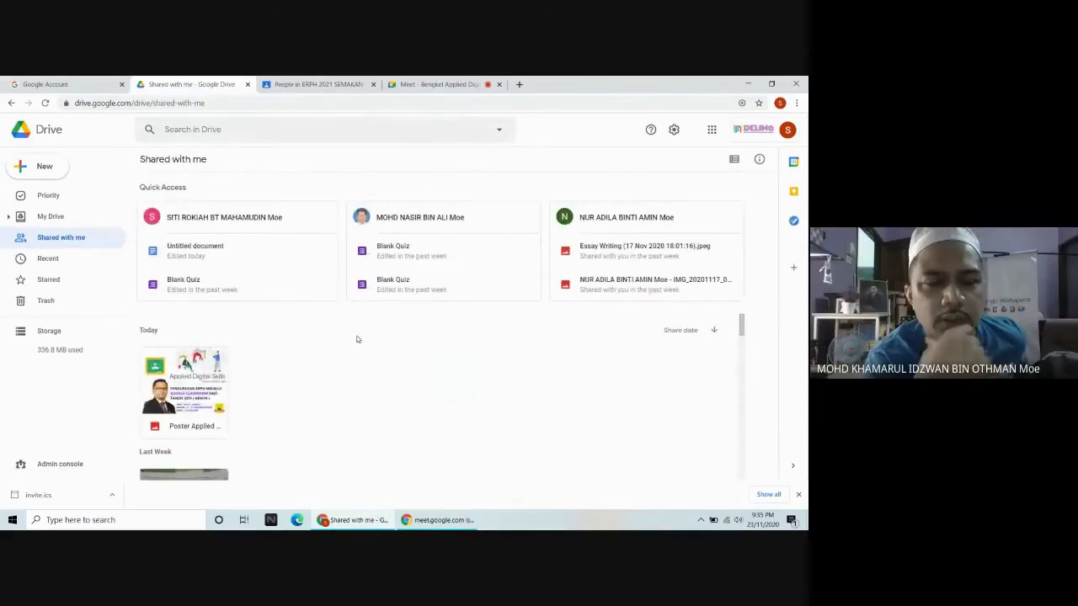
{"action": "scroll", "coordinate": [357, 339], "scroll_direction": "down", "scroll_amount": 3}
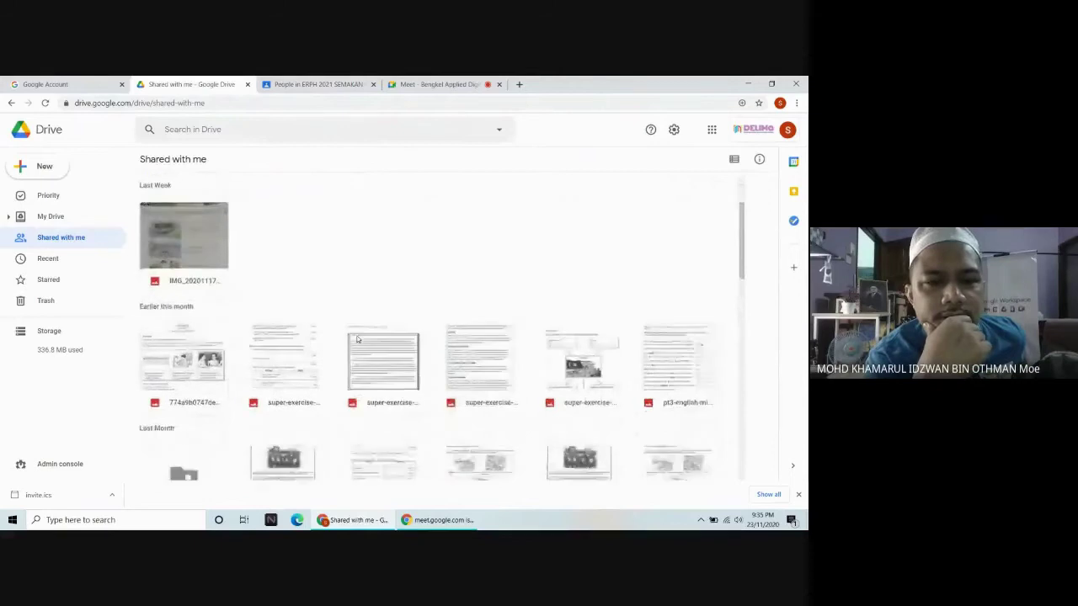
{"action": "scroll", "coordinate": [357, 337], "scroll_direction": "down", "scroll_amount": 3}
{"action": "scroll", "coordinate": [357, 334], "scroll_direction": "down", "scroll_amount": 5}
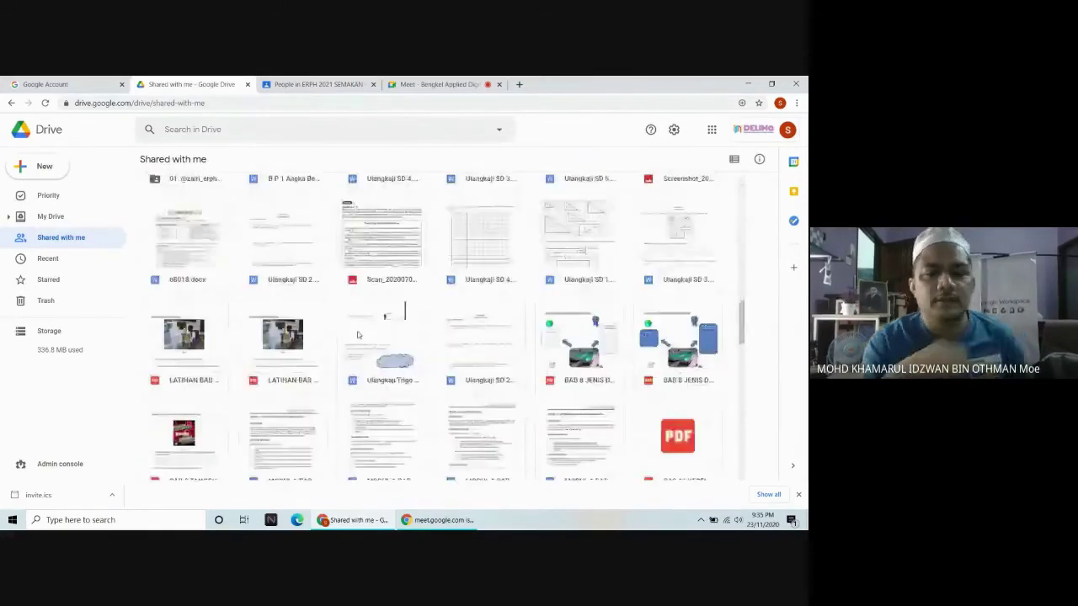
{"action": "scroll", "coordinate": [357, 334], "scroll_direction": "down", "scroll_amount": 10}
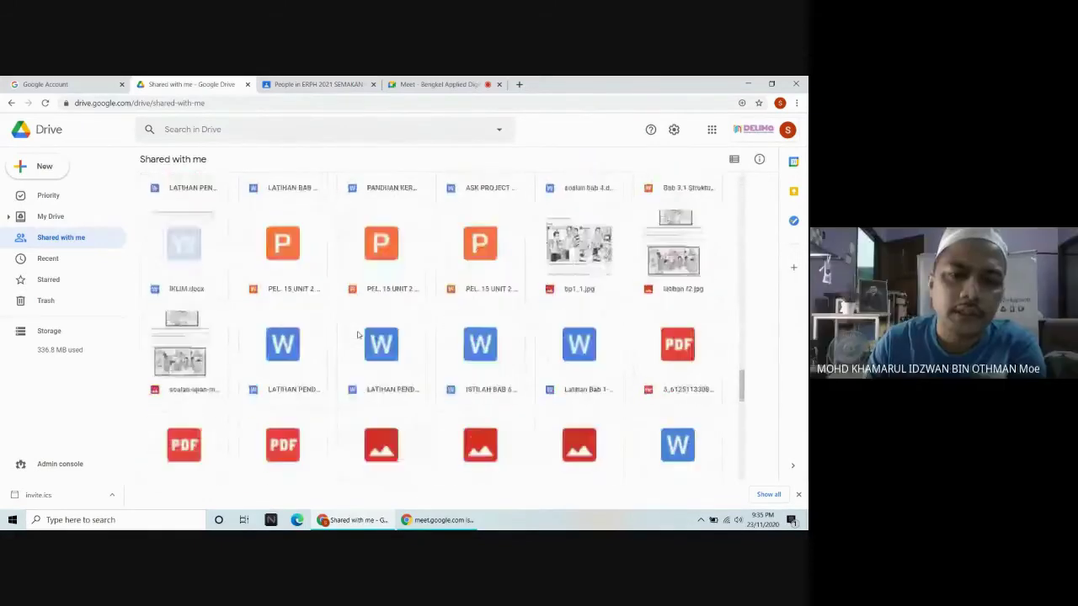
{"action": "scroll", "coordinate": [357, 334], "scroll_direction": "down", "scroll_amount": 3}
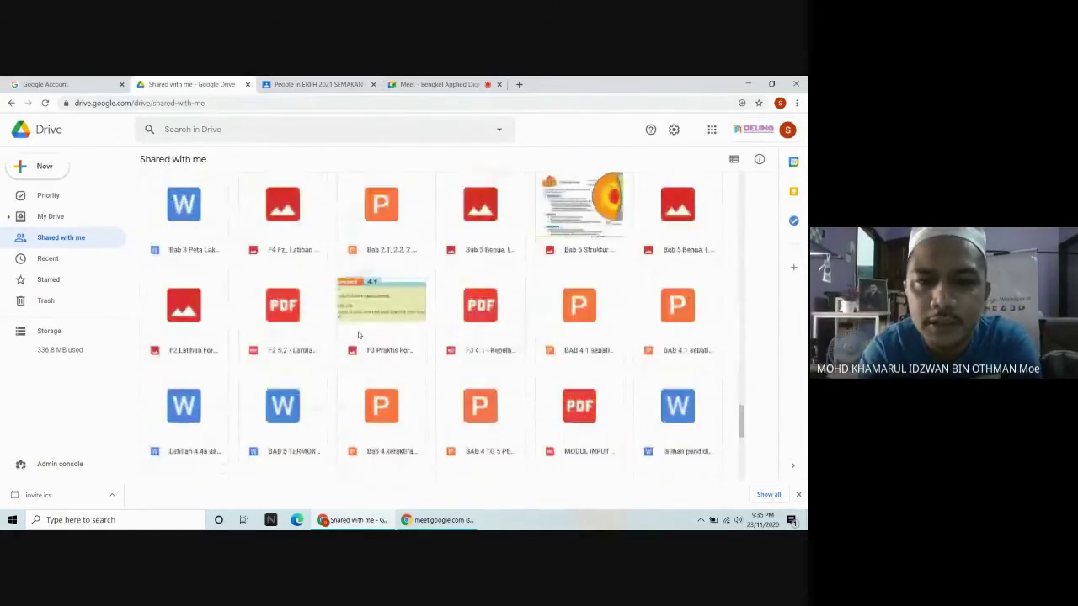
{"action": "scroll", "coordinate": [357, 335], "scroll_direction": "down", "scroll_amount": 2}
{"action": "scroll", "coordinate": [357, 335], "scroll_direction": "down", "scroll_amount": 5}
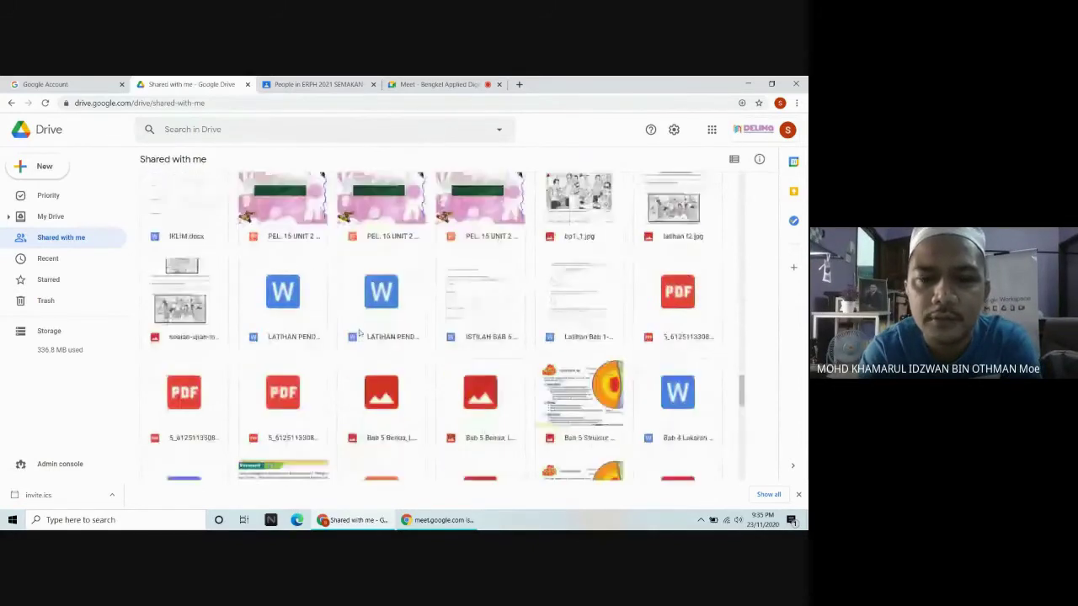
{"action": "scroll", "coordinate": [358, 333], "scroll_direction": "down", "scroll_amount": 5}
{"action": "scroll", "coordinate": [358, 331], "scroll_direction": "up", "scroll_amount": 20}
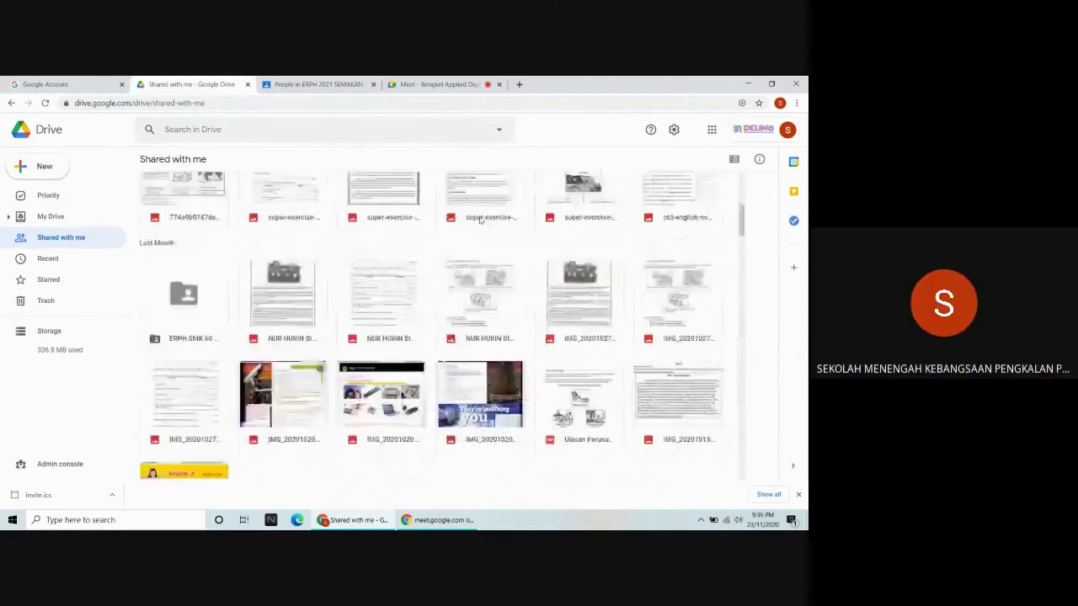
Bring up the Google apps launcher and scroll through its apps.
{"action": "left_click", "coordinate": [712, 130]}
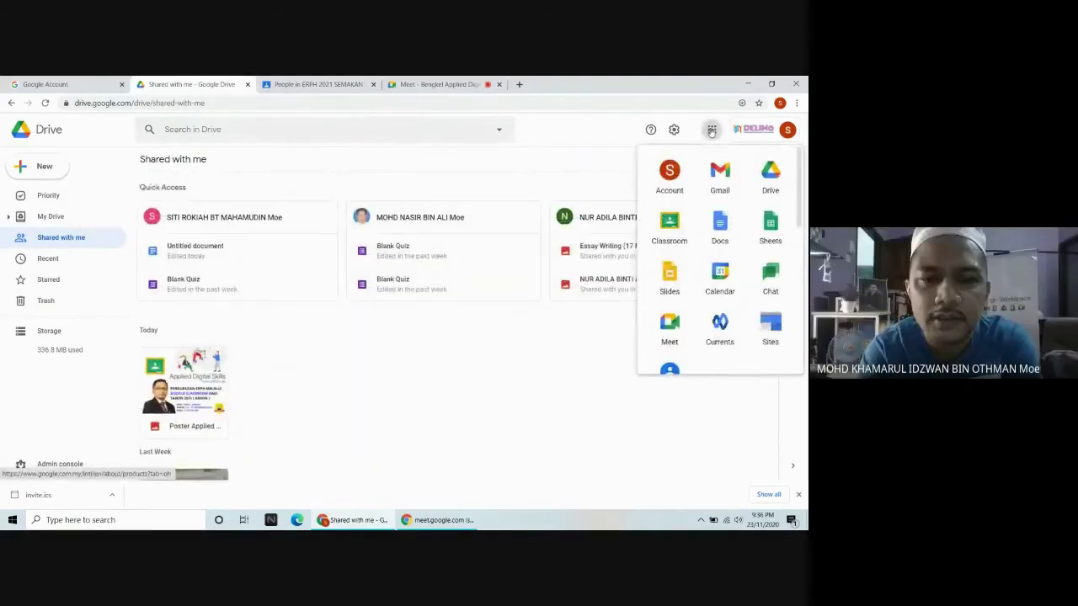
{"action": "scroll", "coordinate": [715, 181], "scroll_direction": "down", "scroll_amount": 3}
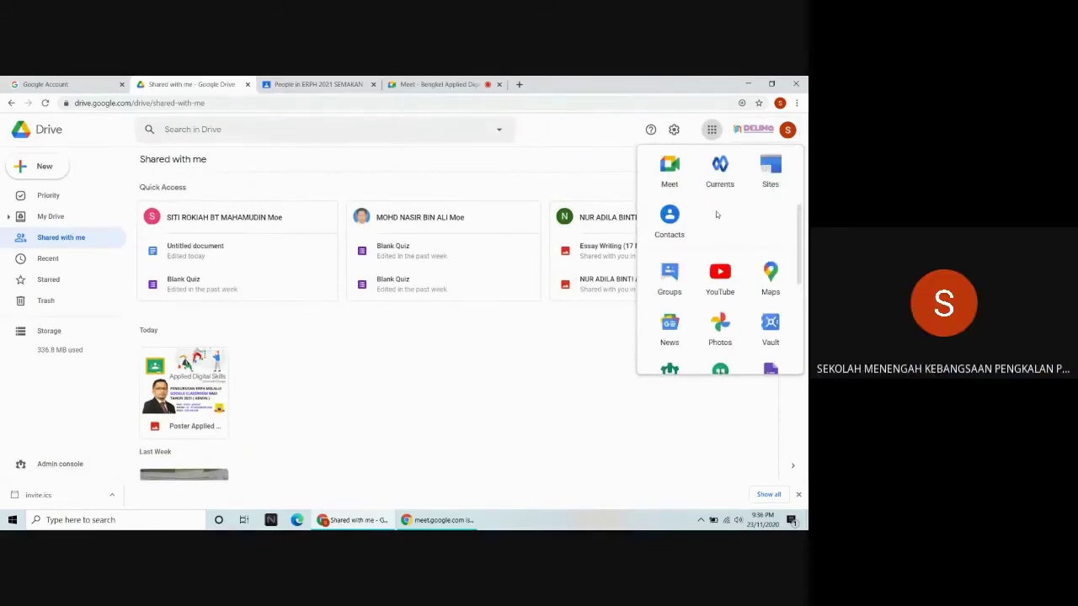
{"action": "scroll", "coordinate": [716, 215], "scroll_direction": "down", "scroll_amount": 1}
Open the Google Admin console and search it for a staff member's name.
{"action": "left_click", "coordinate": [668, 323]}
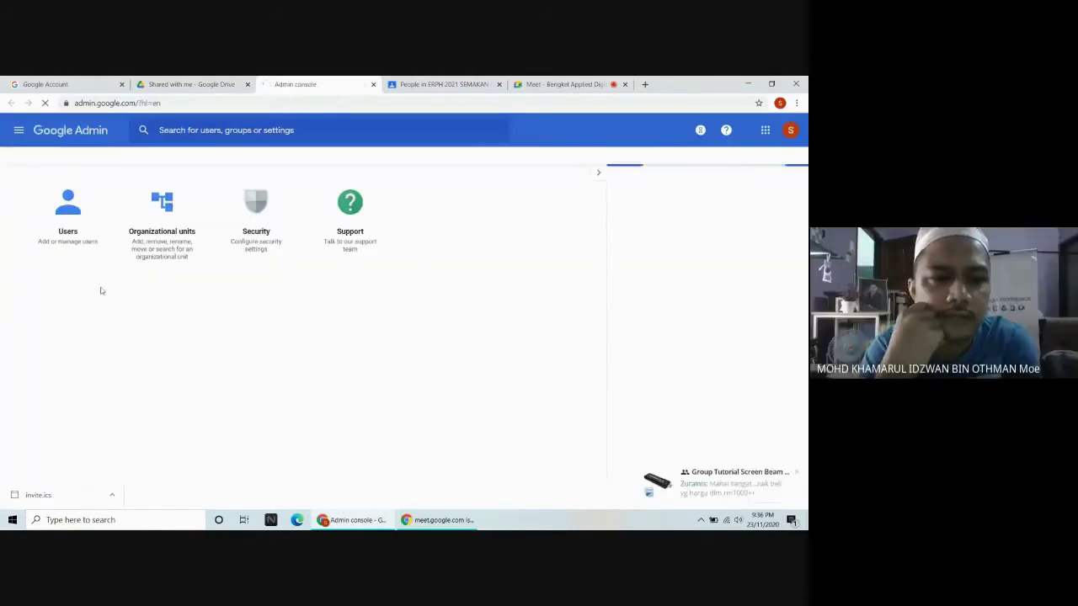
{"action": "left_click", "coordinate": [180, 128]}
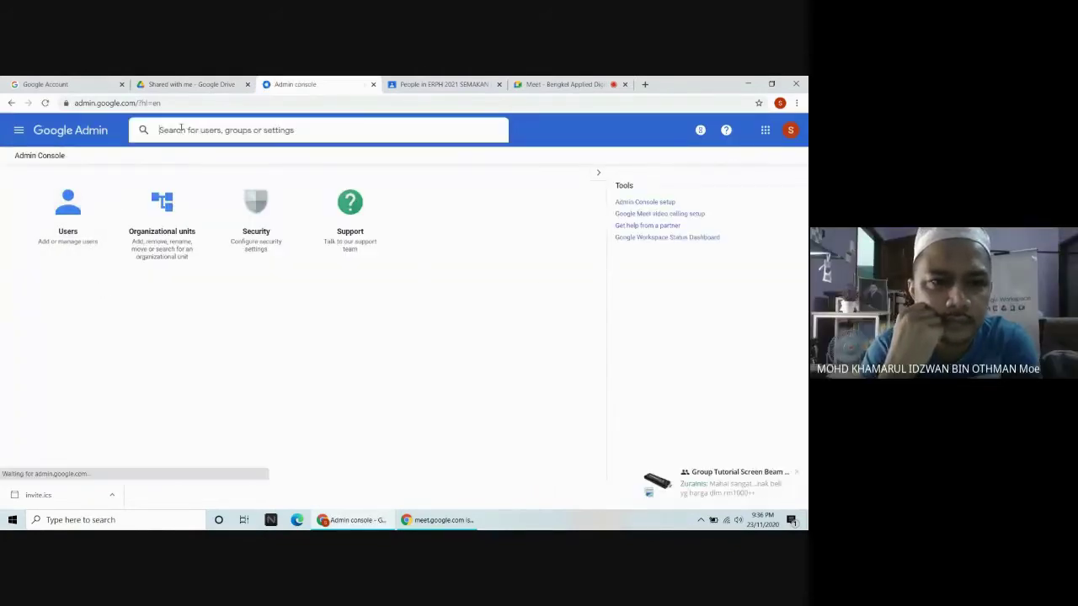
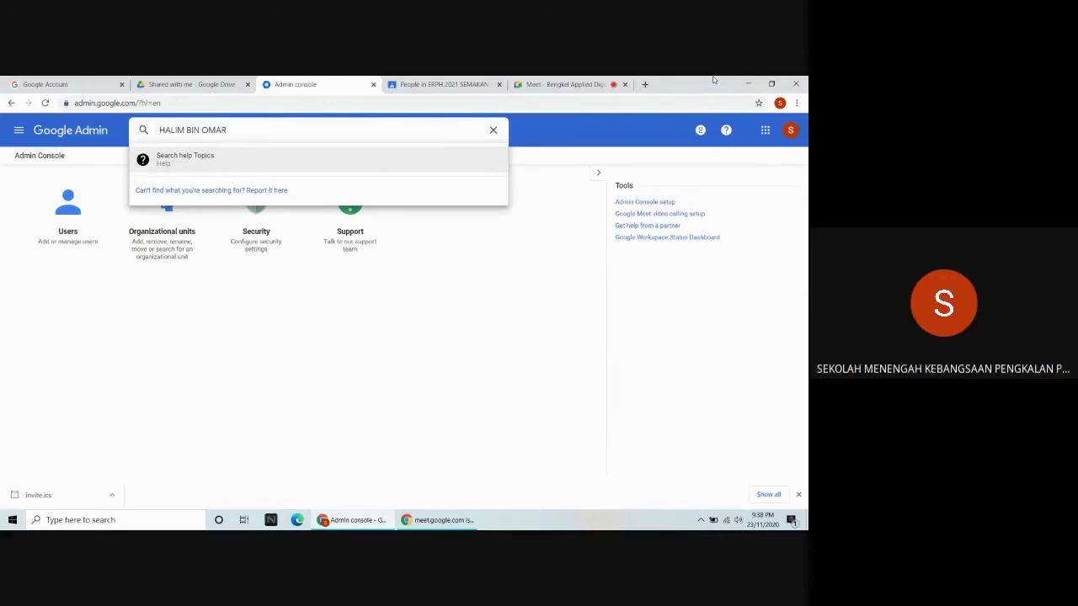
Return to the Meet call and stop presenting the screen.
{"action": "left_click", "coordinate": [562, 84]}
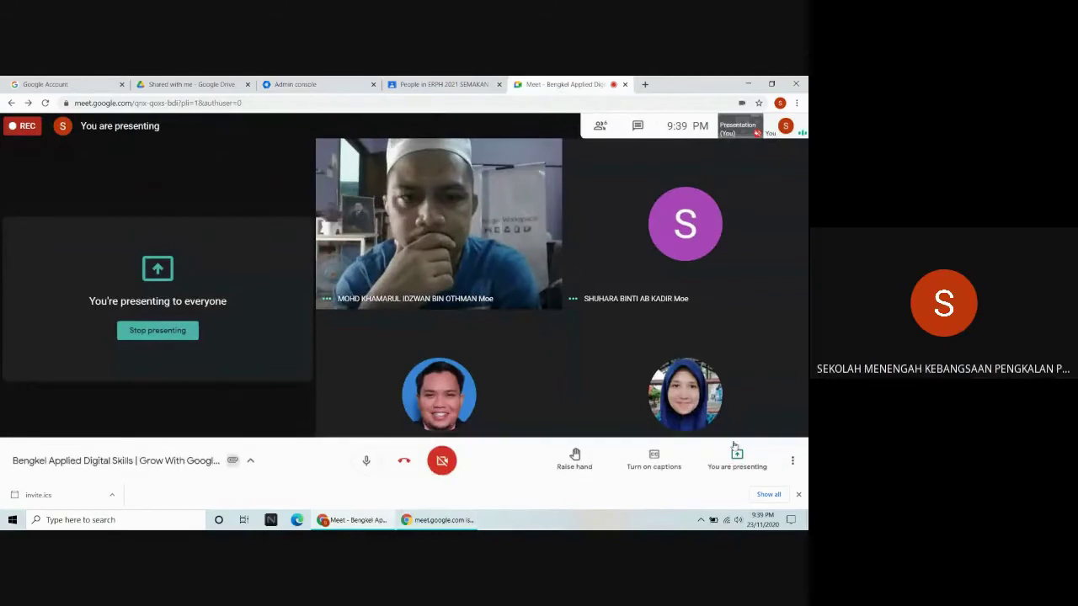
{"action": "left_click", "coordinate": [154, 332]}
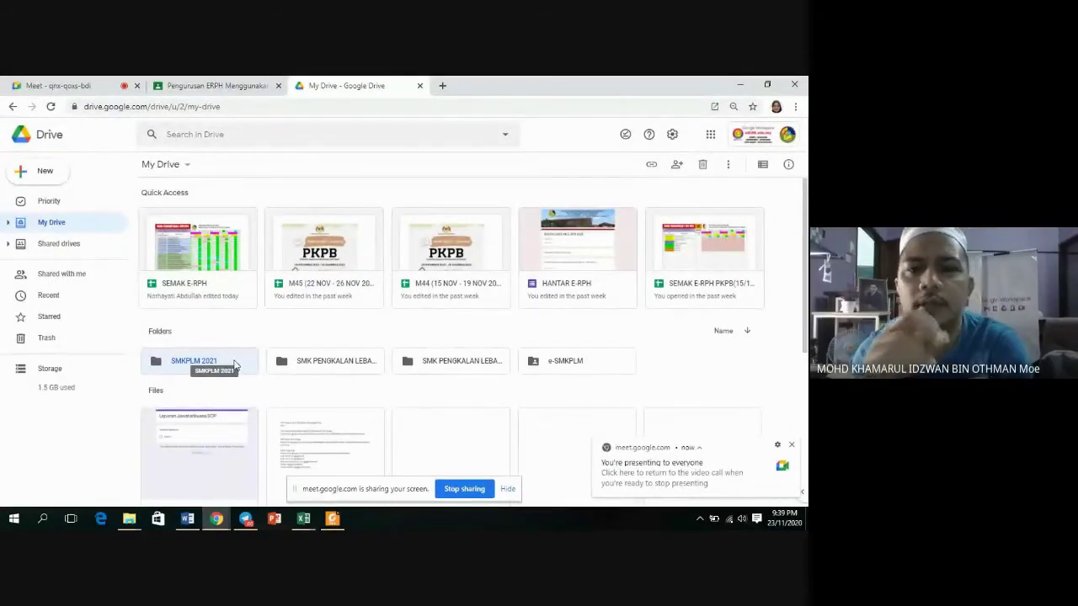
Open the SMKPLM 2021 folder, then launch Google Classroom in a new tab.
{"action": "double_click", "coordinate": [235, 364]}
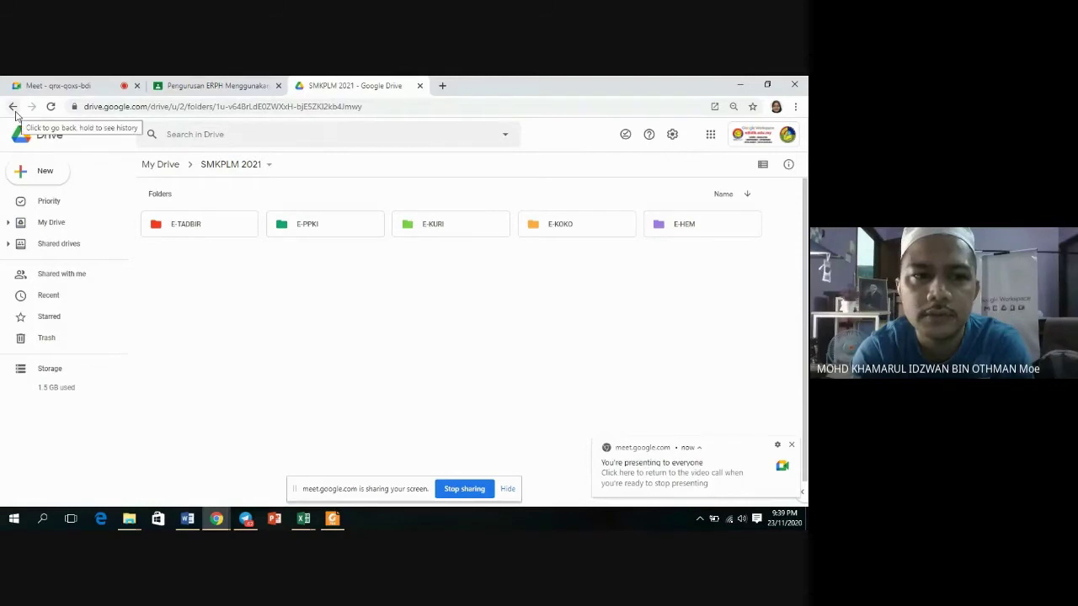
{"action": "left_click", "coordinate": [709, 134]}
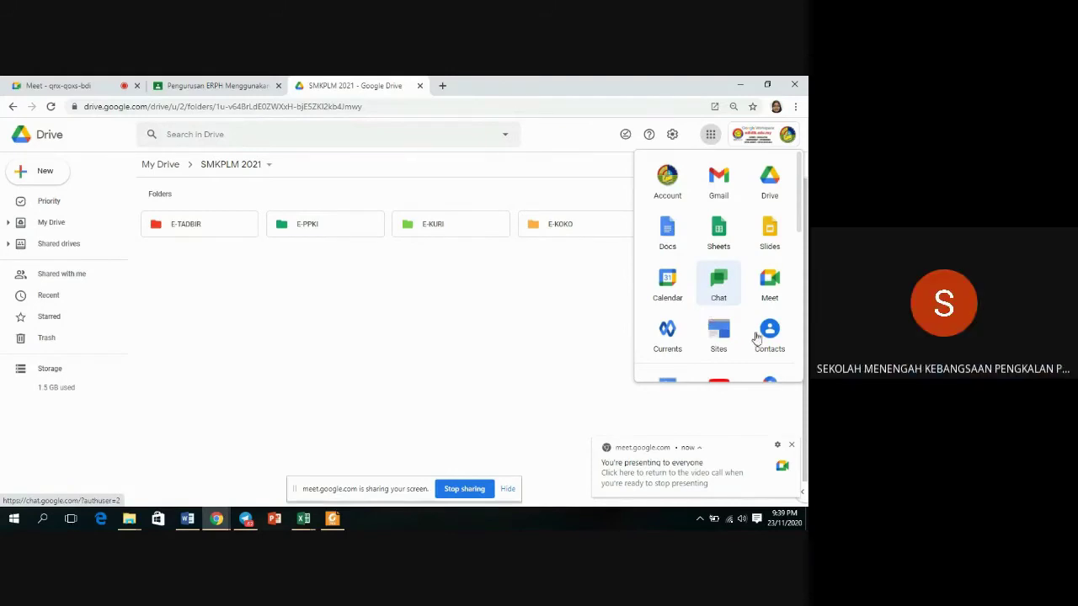
{"action": "scroll", "coordinate": [762, 286], "scroll_direction": "down", "scroll_amount": 5}
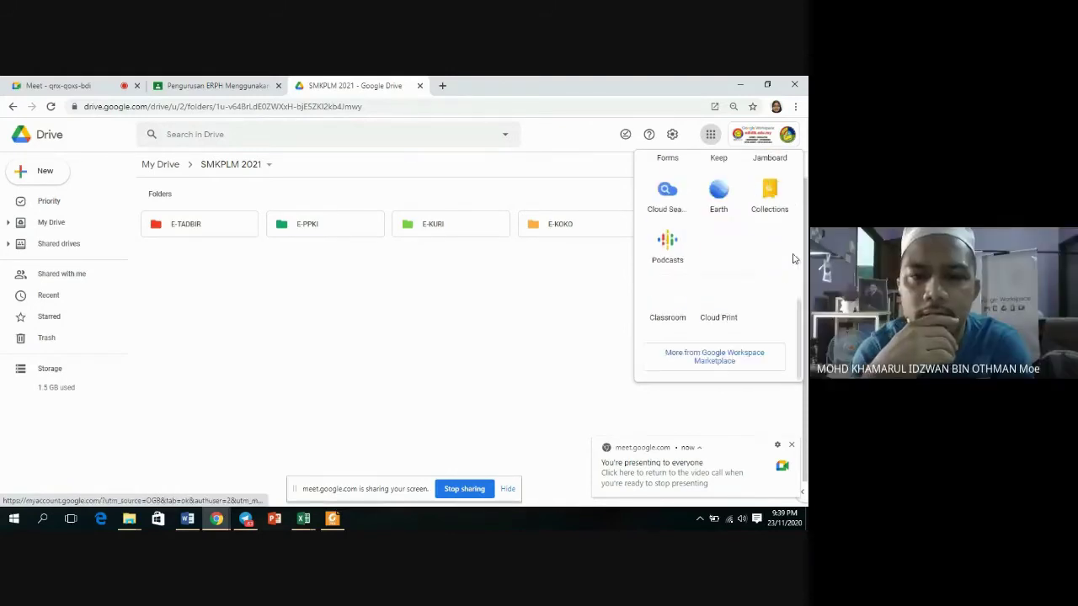
{"action": "left_click", "coordinate": [667, 301]}
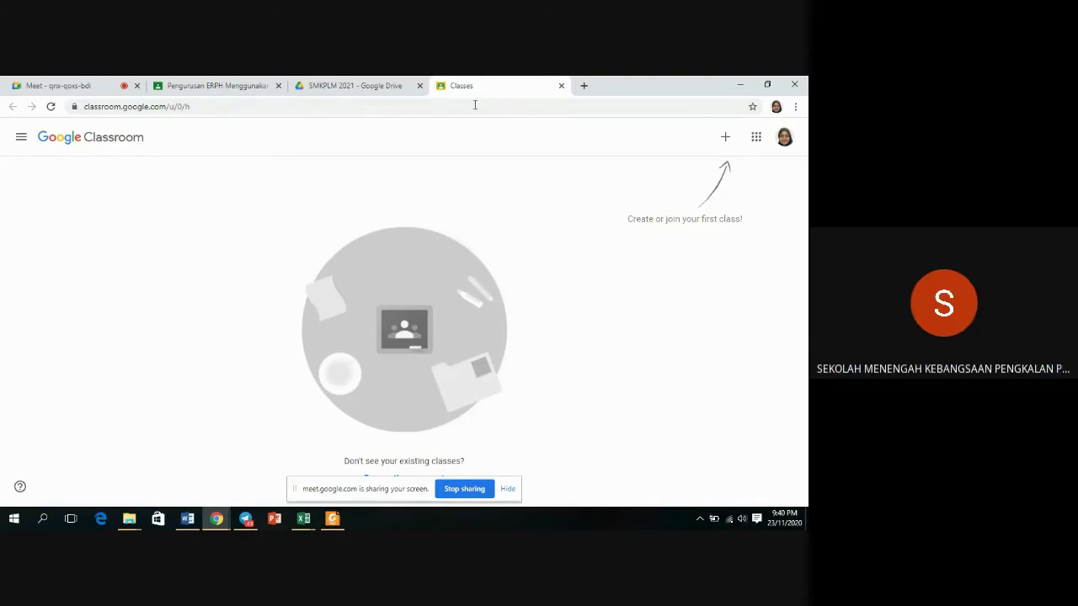
Return to the SMKPLM 2021 Google Drive browser tab.
{"action": "left_click", "coordinate": [343, 90]}
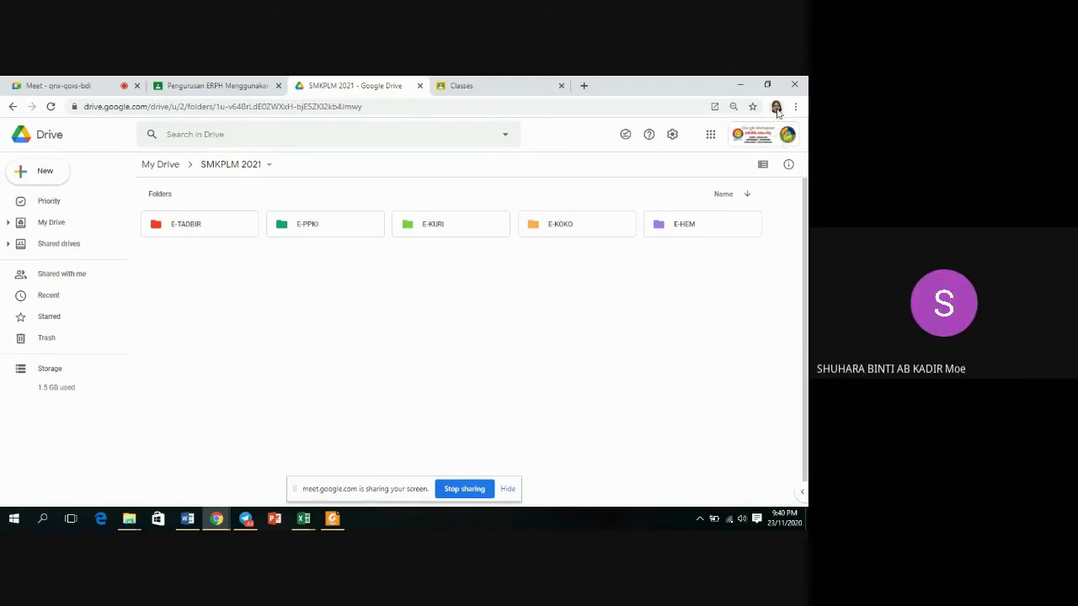
Add a new Chrome person named 'ADMIN EDIDIK SMKPLM' using the bicycle avatar.
{"action": "left_click", "coordinate": [775, 108]}
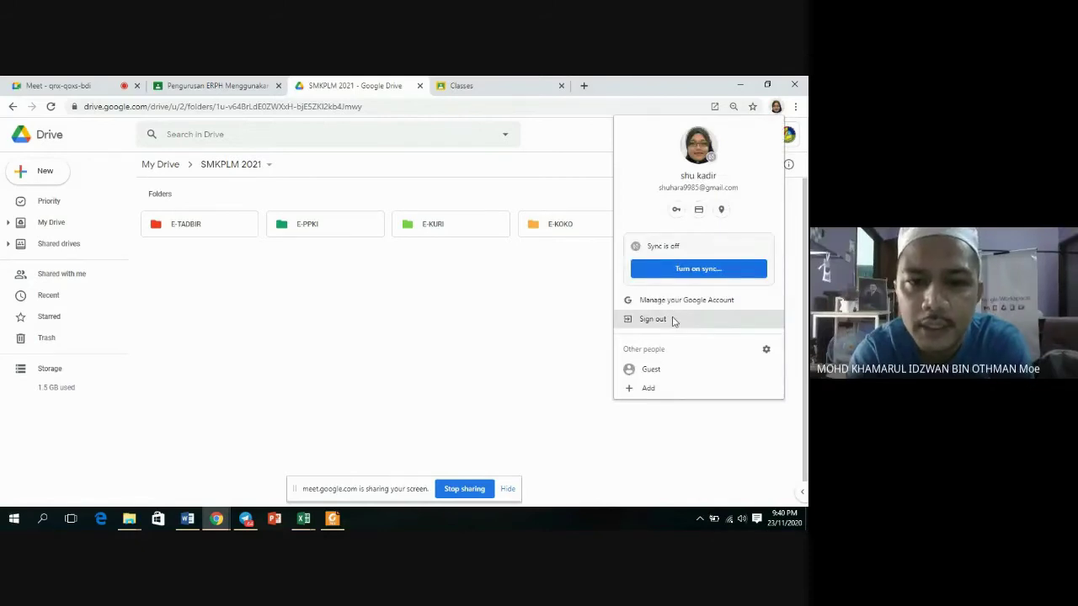
{"action": "left_click", "coordinate": [650, 388]}
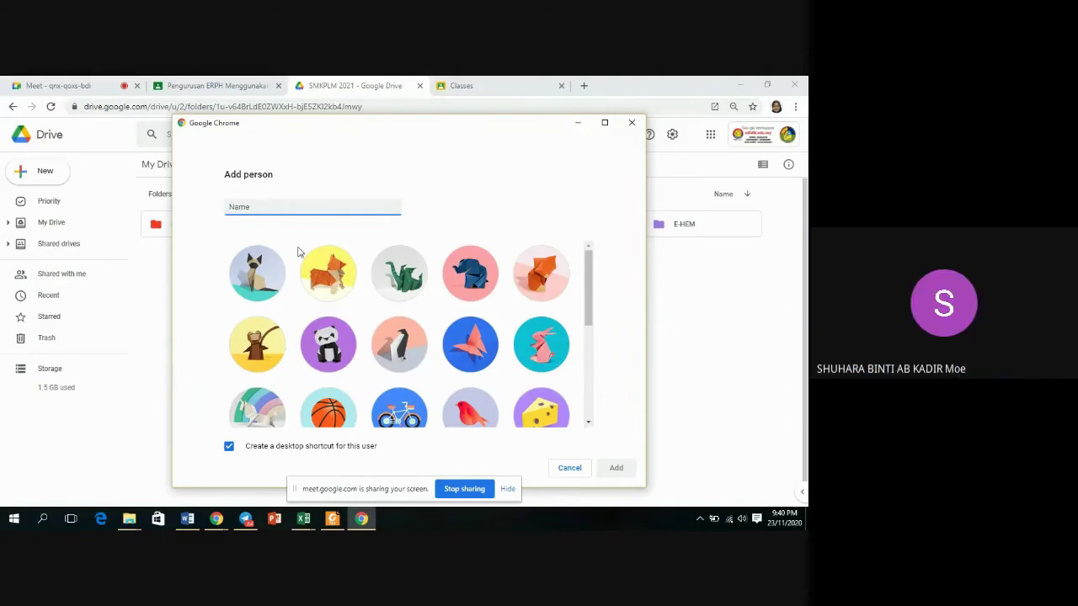
{"action": "type", "text": "ADMIN "}
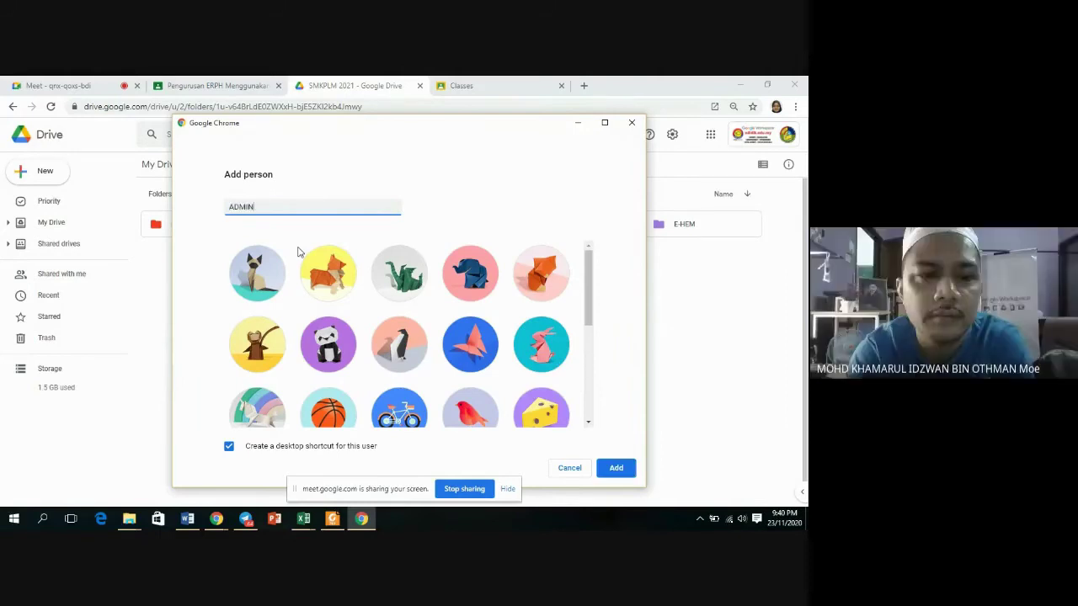
{"action": "type", "text": "EDIDIK S"}
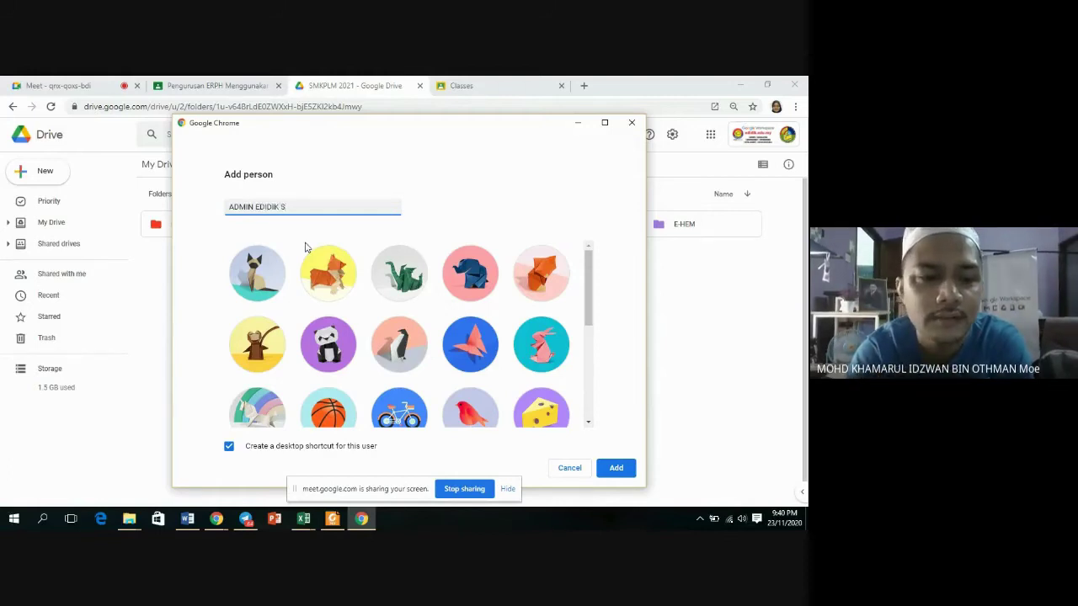
{"action": "key", "text": "BackSpace"}
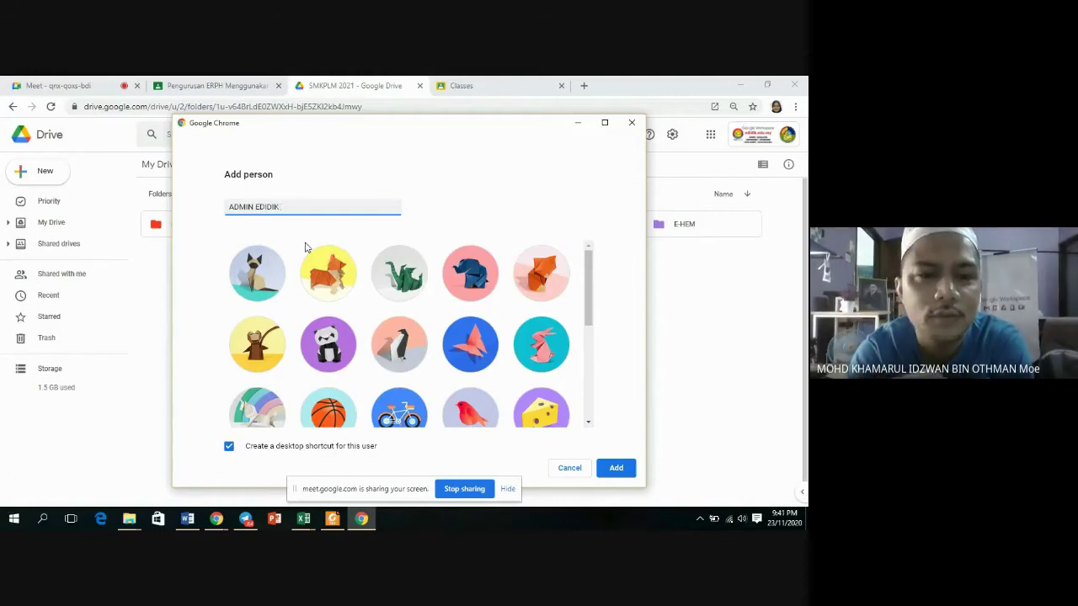
{"action": "type", "text": "SMKPLM"}
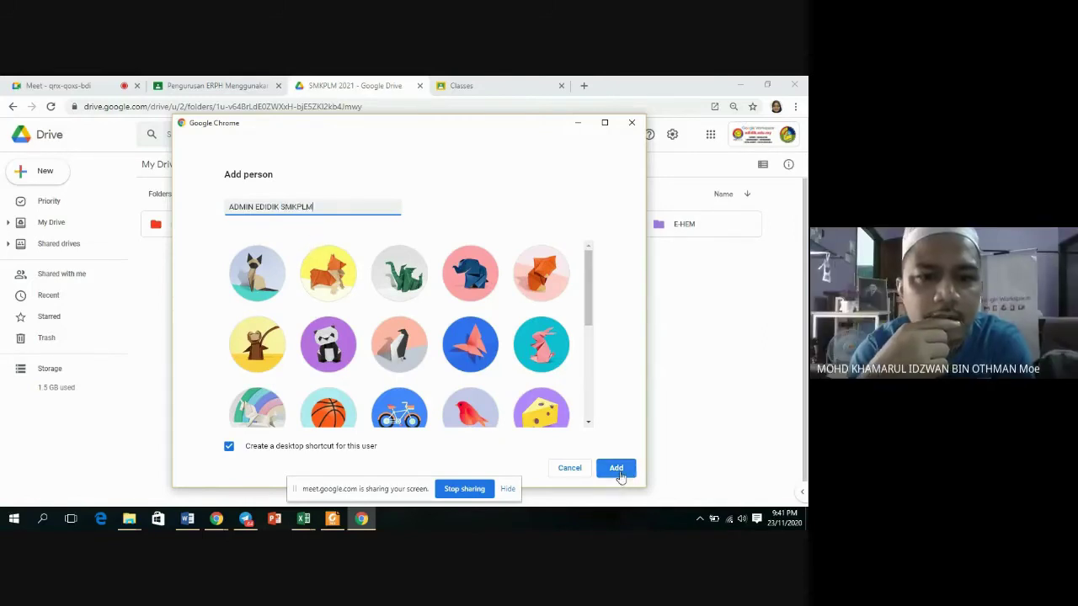
{"action": "scroll", "coordinate": [505, 407], "scroll_direction": "down", "scroll_amount": 2}
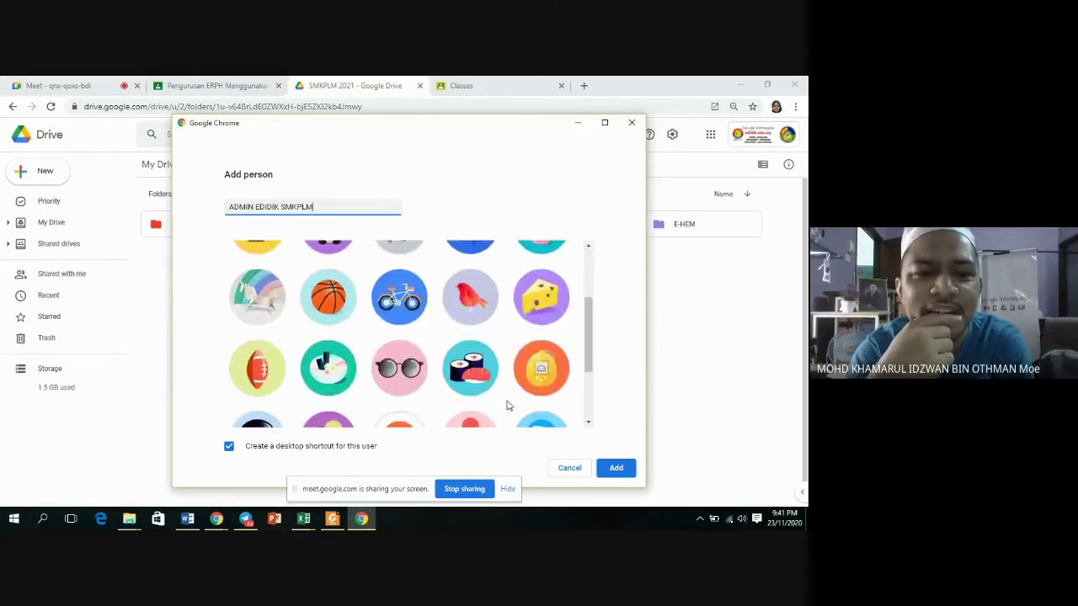
{"action": "left_click", "coordinate": [406, 310]}
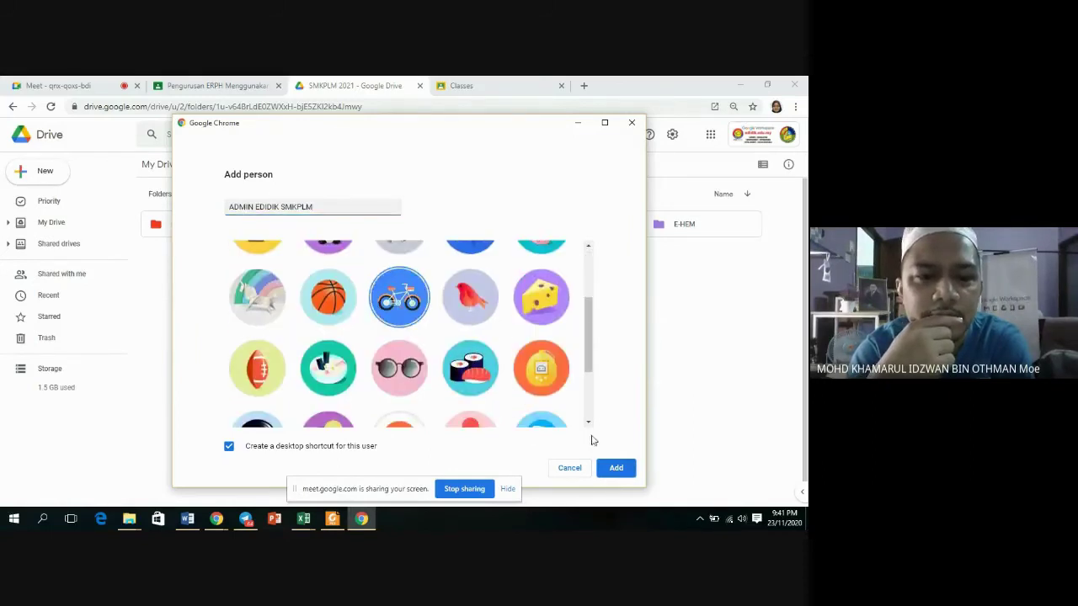
{"action": "left_click", "coordinate": [617, 469]}
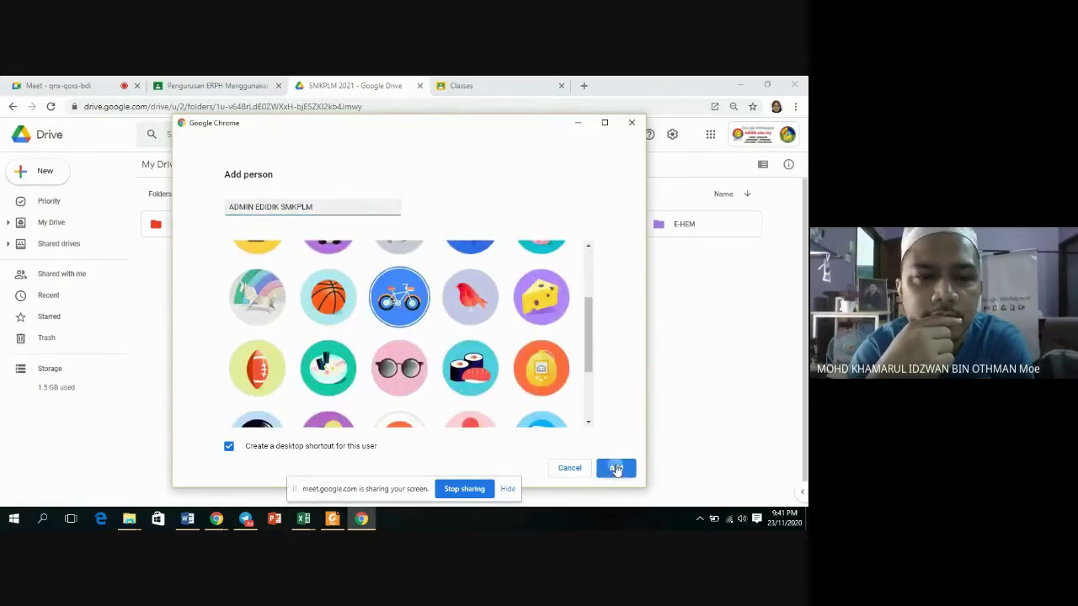
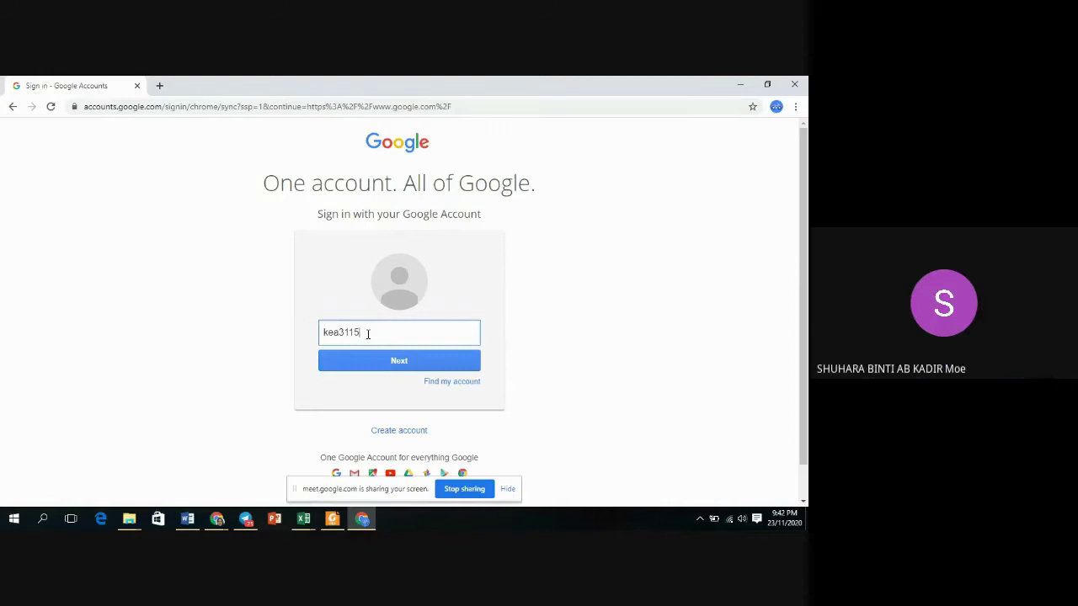
Sign Chrome into the school account with its e-mail and password, link data and accept sync.
{"action": "left_click", "coordinate": [402, 359]}
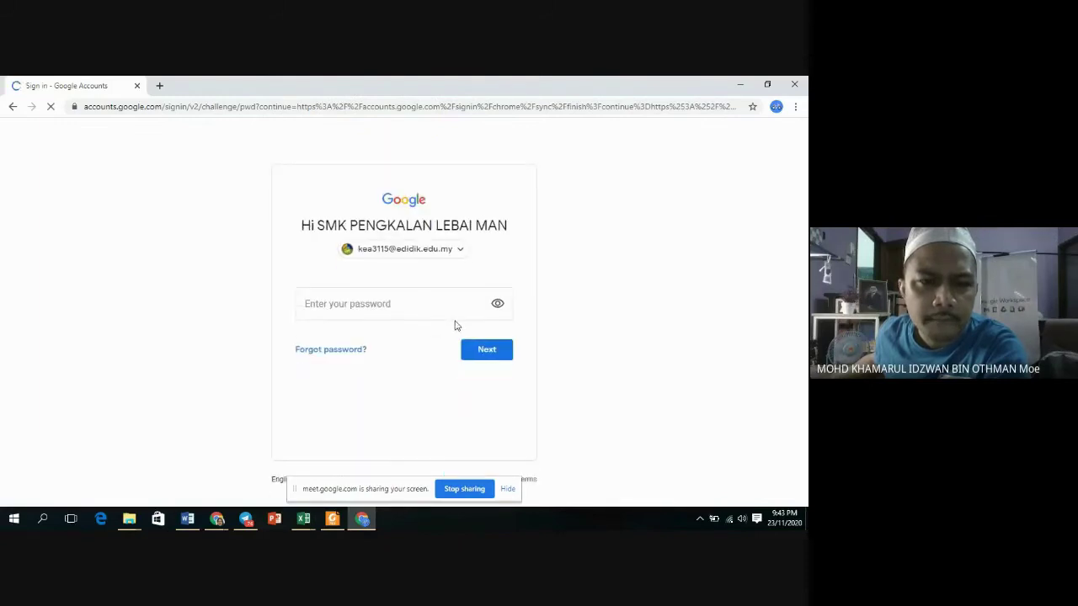
{"action": "left_click", "coordinate": [424, 307]}
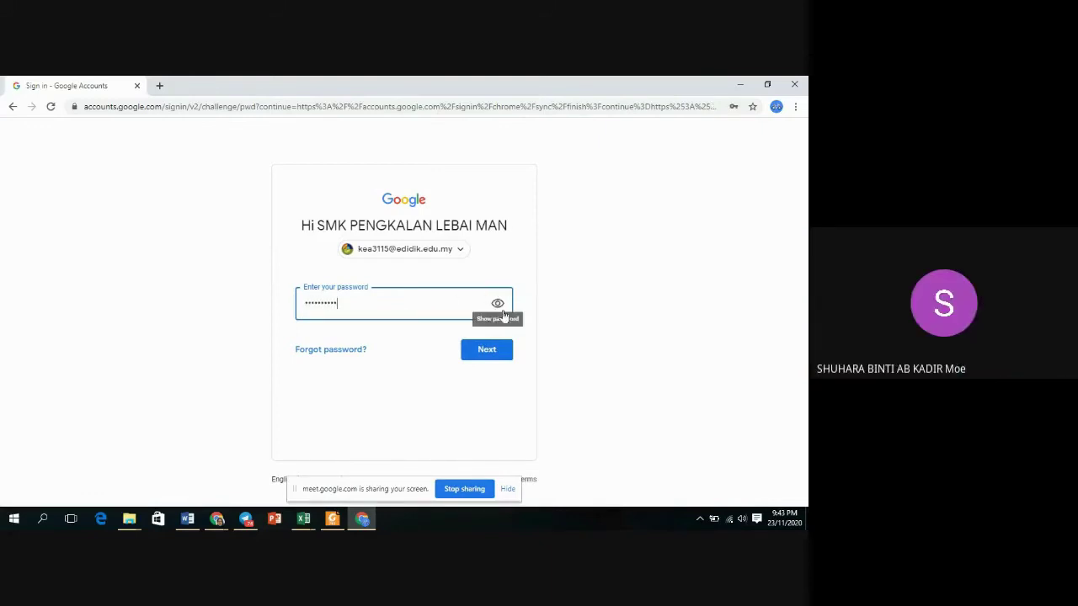
{"action": "left_click", "coordinate": [486, 351]}
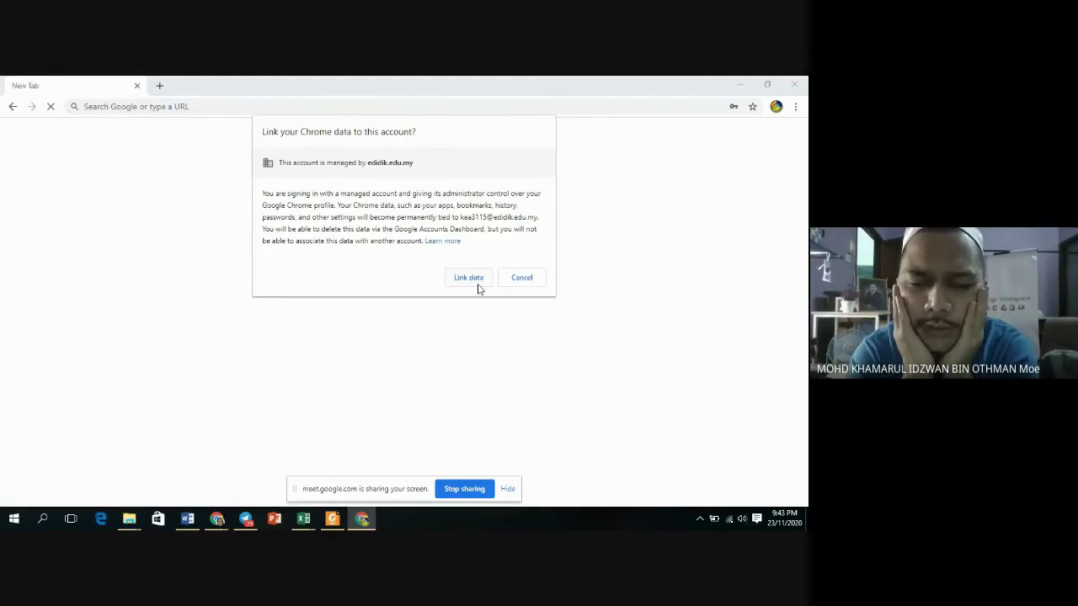
{"action": "left_click", "coordinate": [468, 278]}
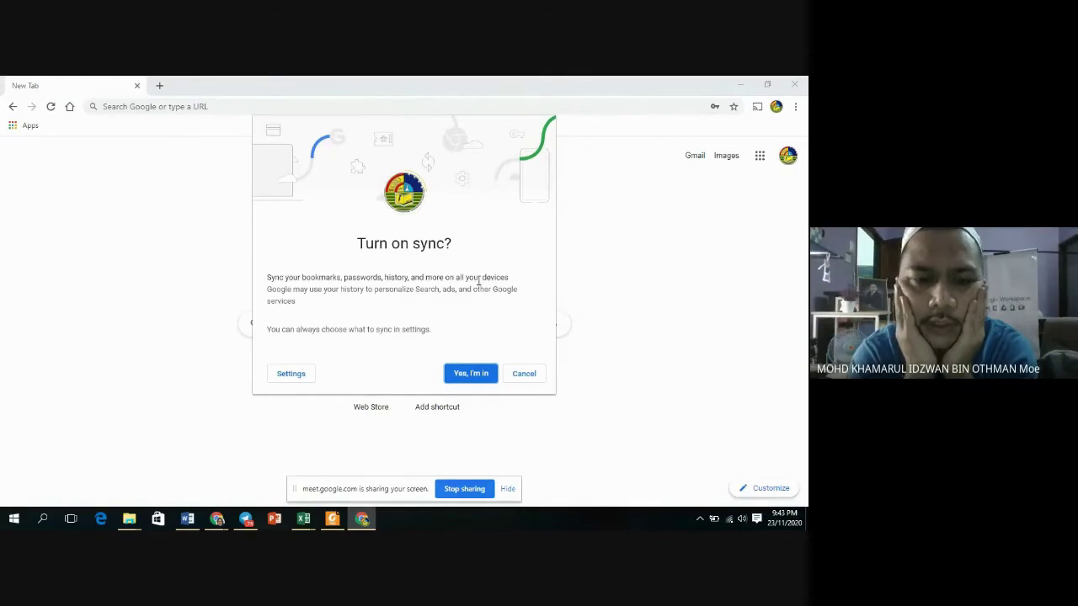
{"action": "left_click", "coordinate": [472, 376]}
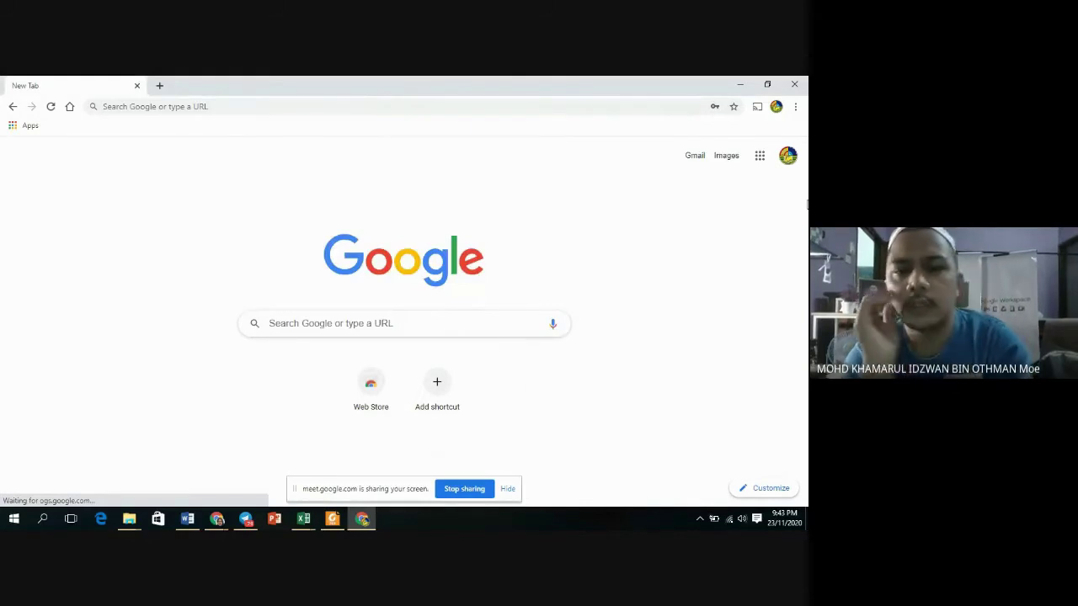
Launch Google Classroom from the apps grid, continue with the school account and pick the teacher role.
{"action": "left_click", "coordinate": [760, 156]}
{"action": "scroll", "coordinate": [713, 317], "scroll_direction": "down", "scroll_amount": 1}
{"action": "scroll", "coordinate": [713, 318], "scroll_direction": "down", "scroll_amount": 5}
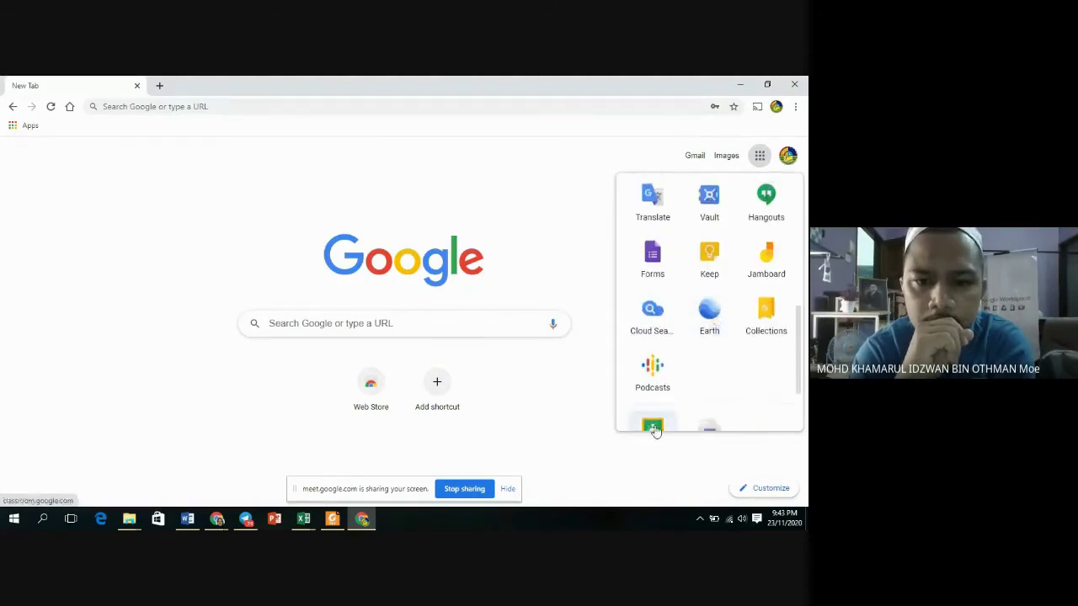
{"action": "left_click", "coordinate": [653, 429]}
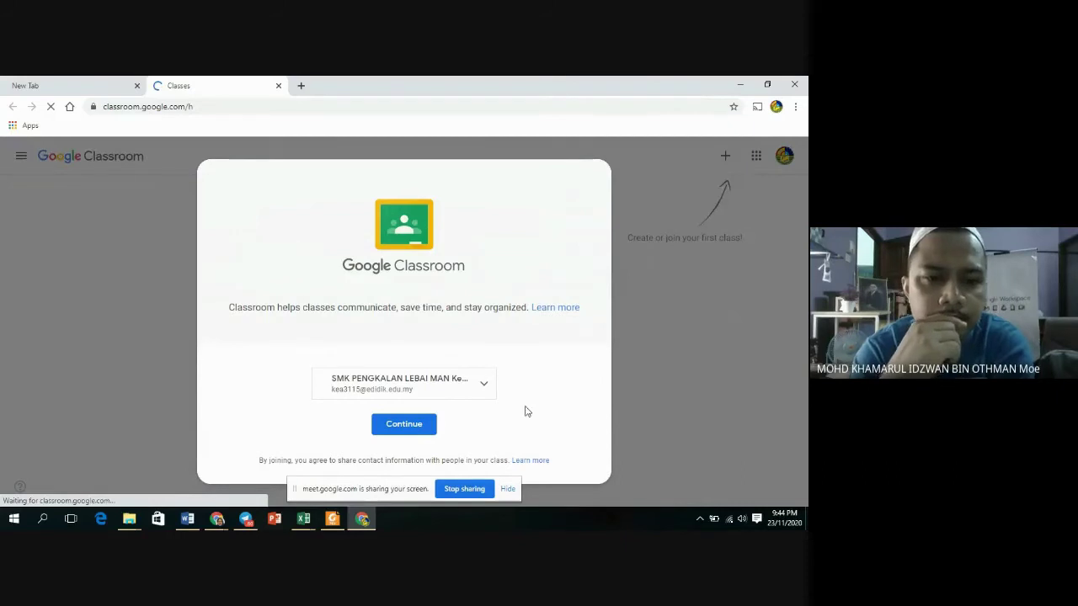
{"action": "left_click", "coordinate": [404, 425]}
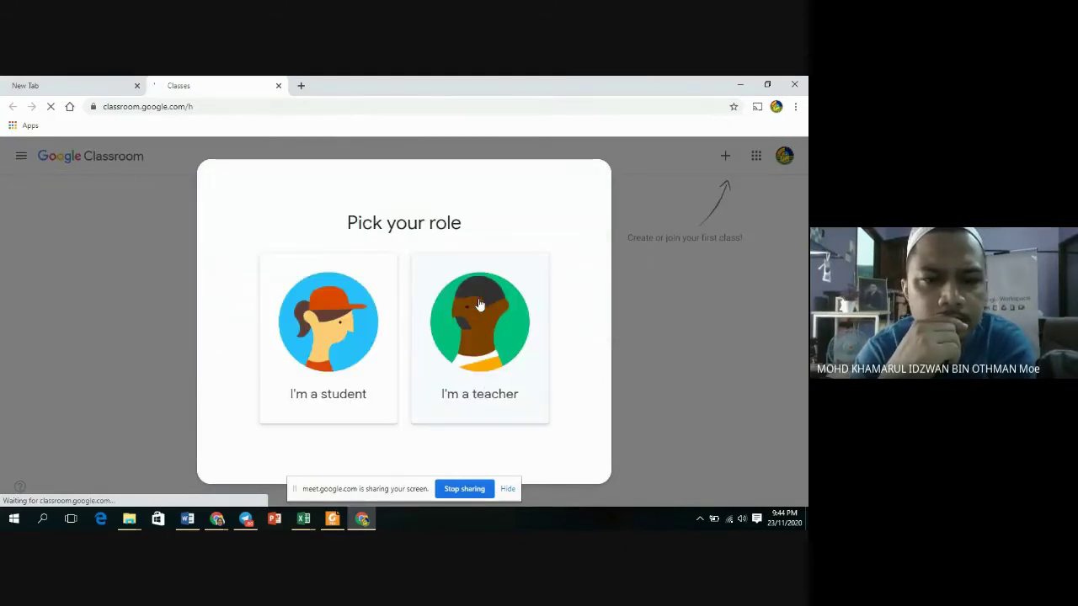
{"action": "left_click", "coordinate": [479, 305]}
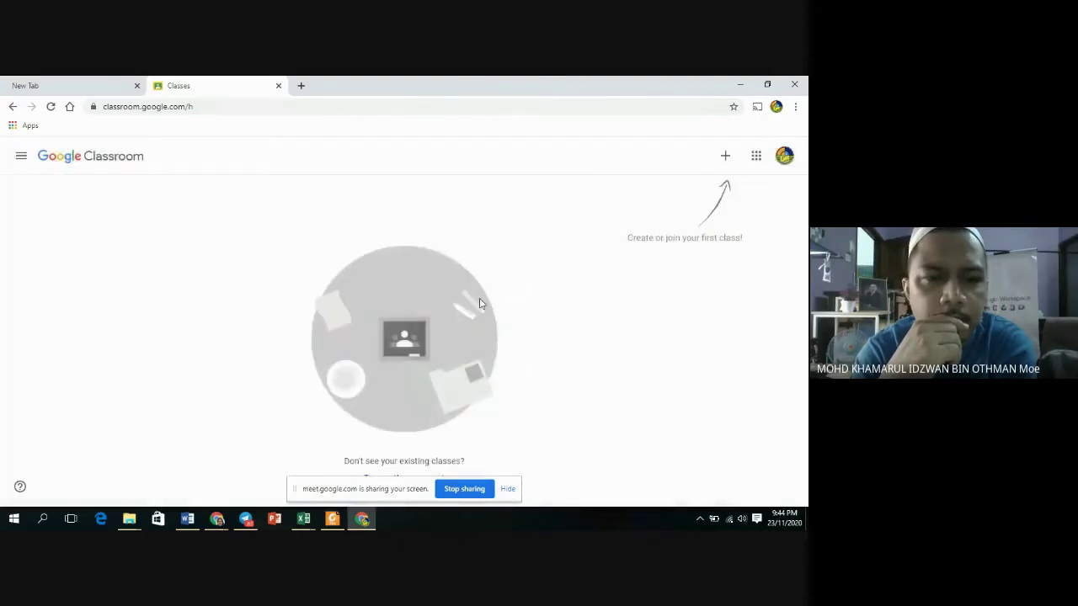
Create the class 'ERPH 2021' with section 'SEMAKAN PENGETUA' from the + menu.
{"action": "left_click", "coordinate": [726, 160]}
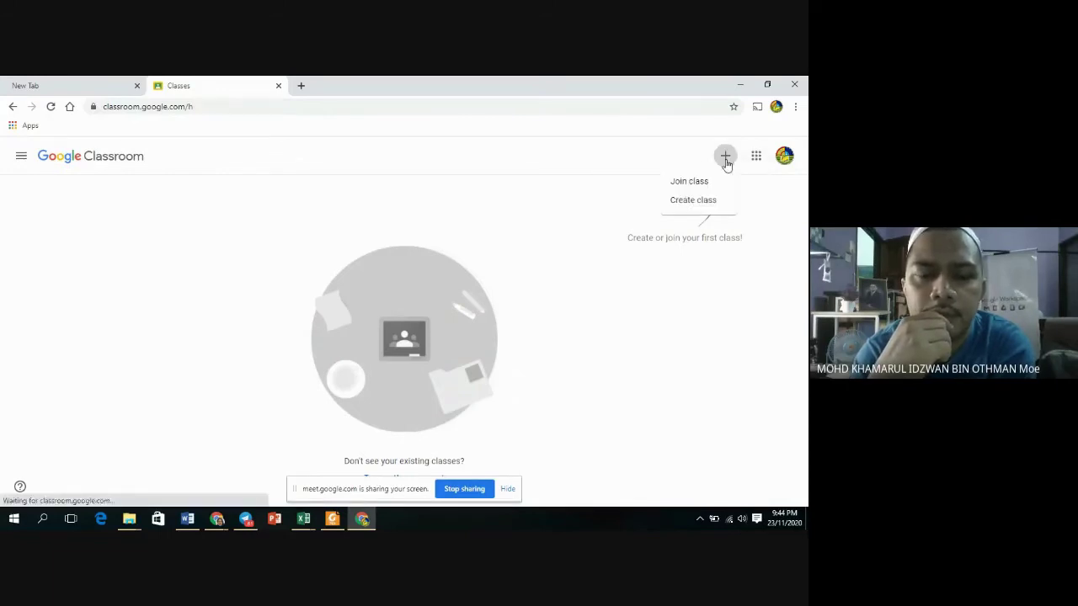
{"action": "left_click", "coordinate": [696, 202]}
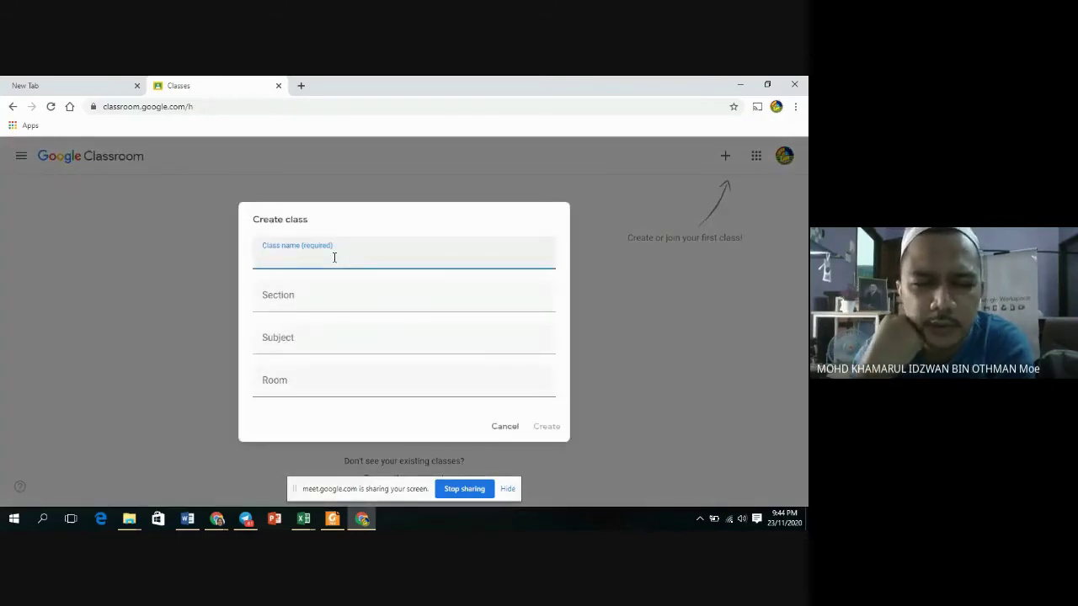
{"action": "type", "text": "e"}
{"action": "key", "text": "BackSpace"}
{"action": "type", "text": "eR"}
{"action": "key", "text": "BackSpace"}
{"action": "key", "text": "BackSpace"}
{"action": "type", "text": "ER"}
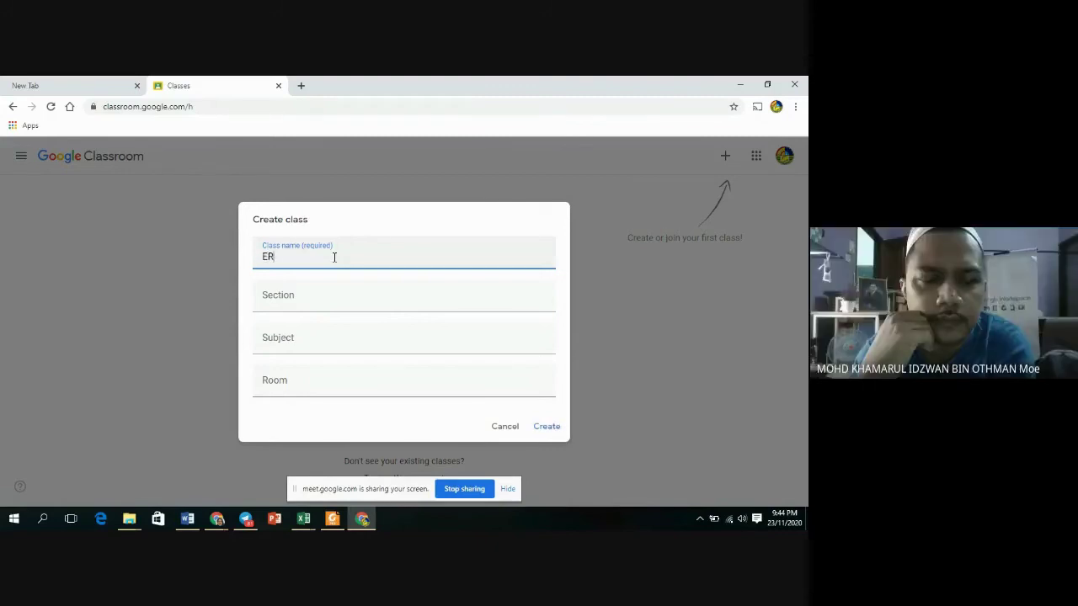
{"action": "type", "text": "PH 2021"}
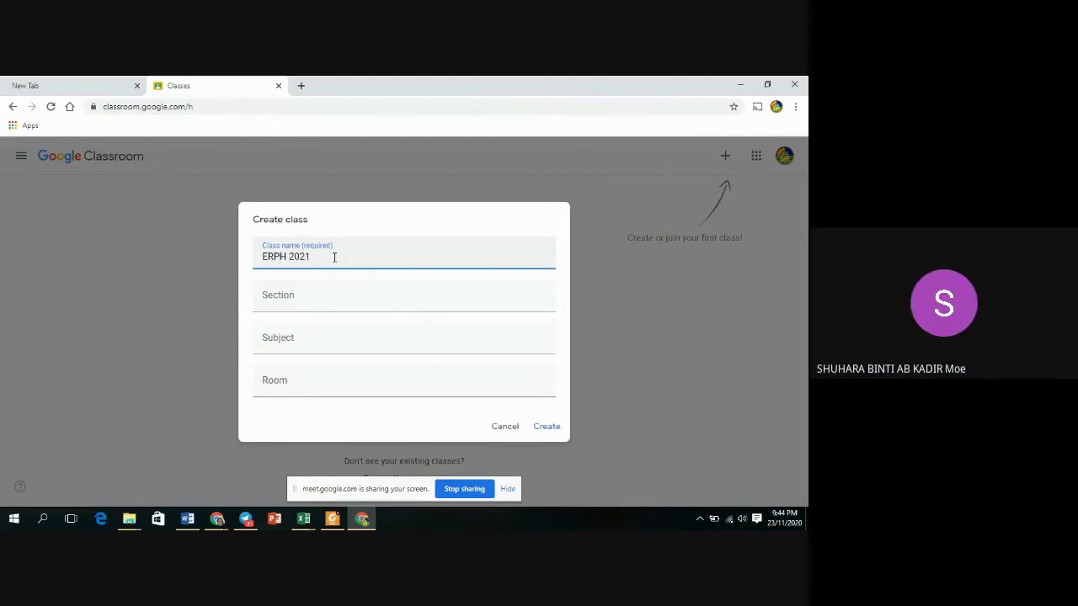
{"action": "left_click", "coordinate": [317, 306]}
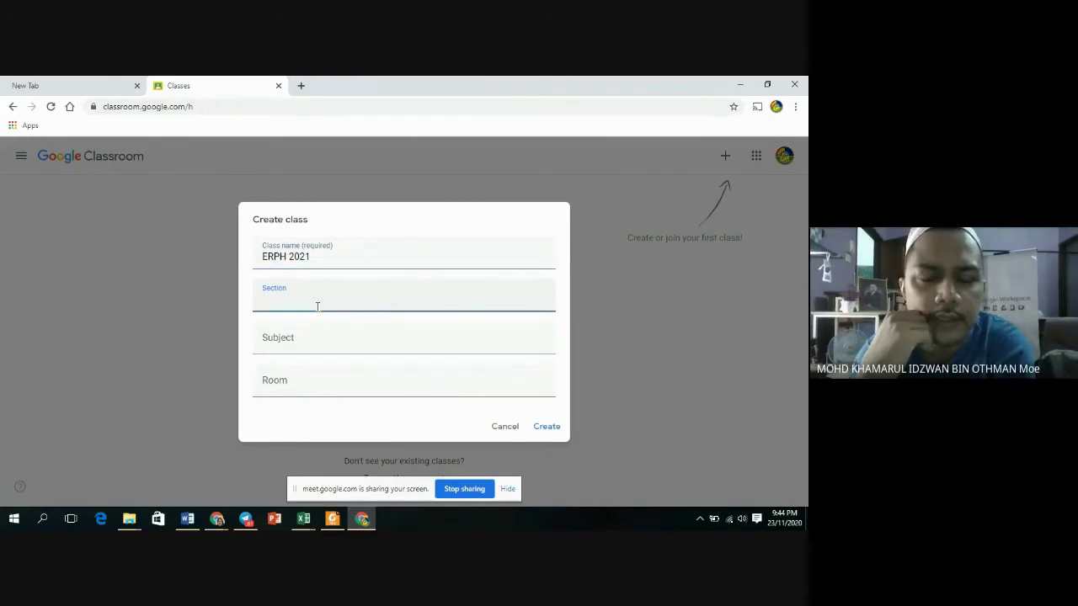
{"action": "type", "text": "SEMAKAN "}
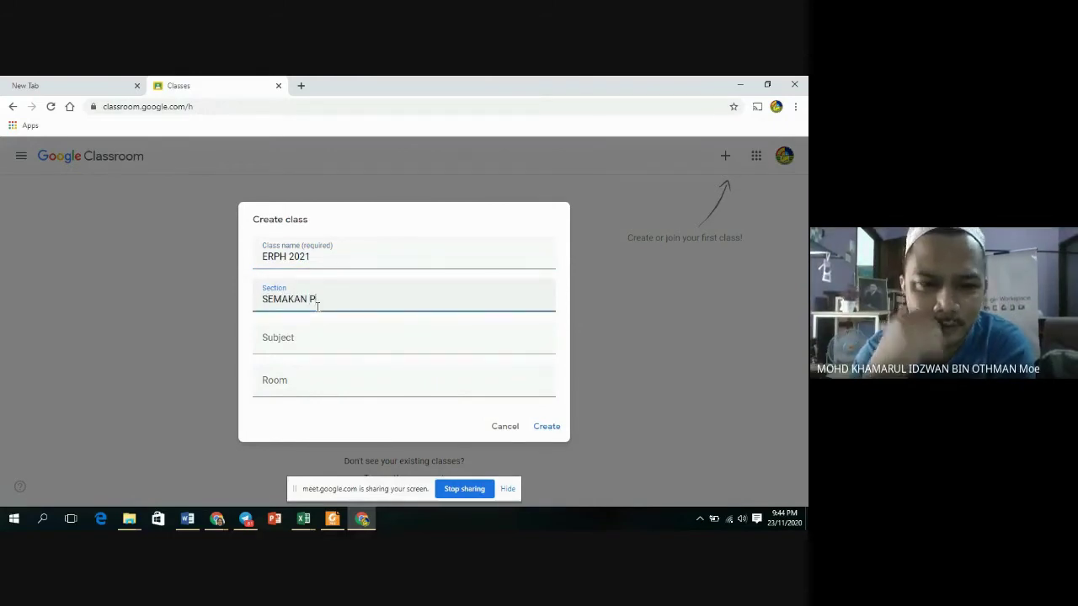
{"action": "type", "text": "PENGETUA"}
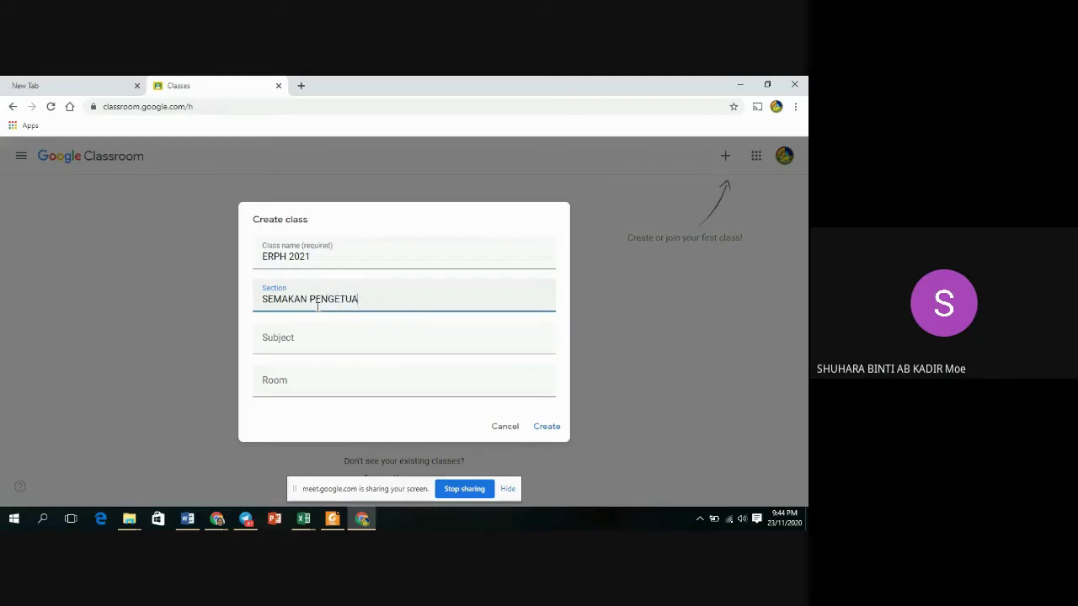
{"action": "left_click", "coordinate": [539, 427]}
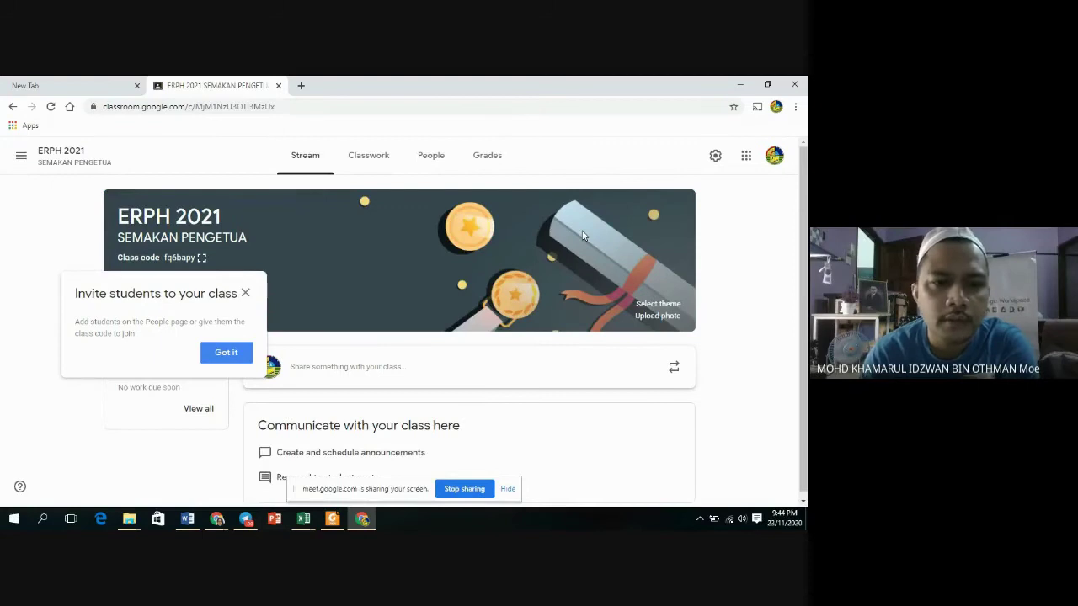
Dismiss the invite-students tip and go back to the Classes list via the navigation drawer.
{"action": "left_click", "coordinate": [227, 353]}
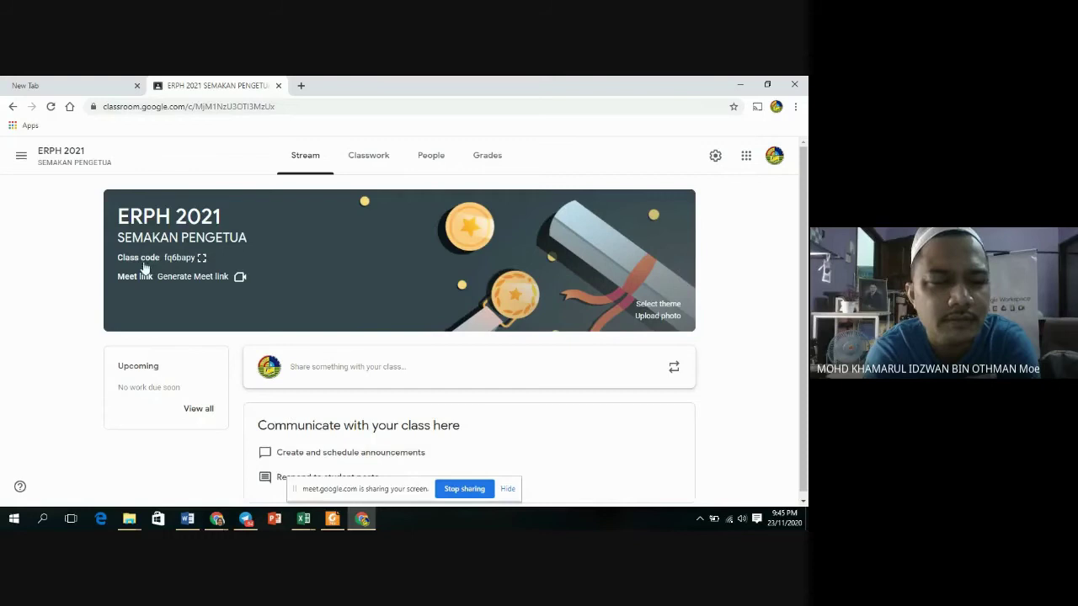
{"action": "left_click", "coordinate": [22, 163]}
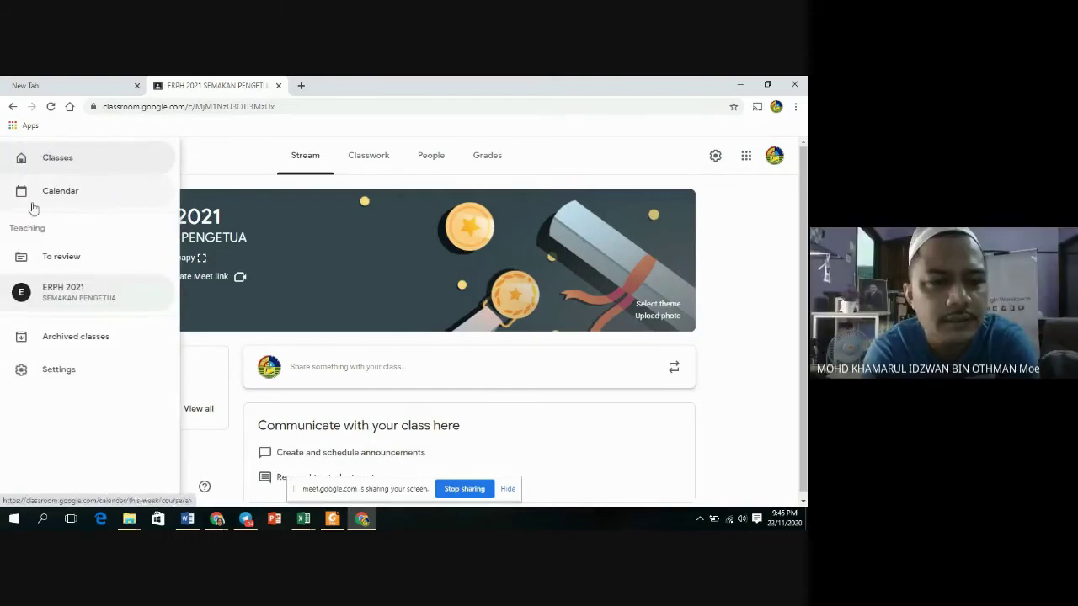
{"action": "left_click", "coordinate": [59, 159]}
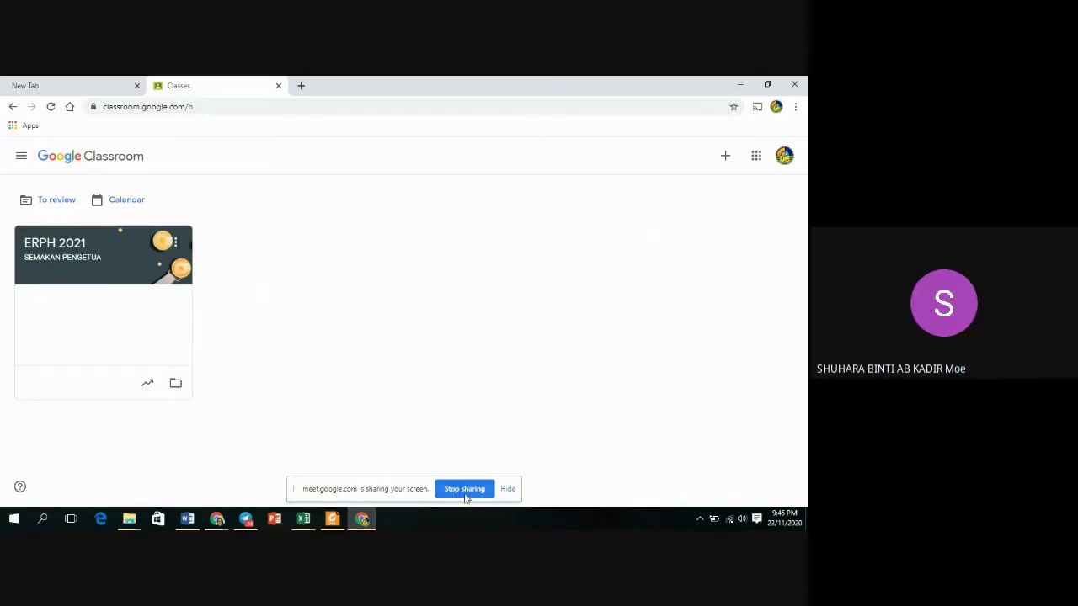
Create a second class 'ERPH 2021' with section 'SEMAKAN PK PENTADBIRAN'.
{"action": "left_click", "coordinate": [726, 158]}
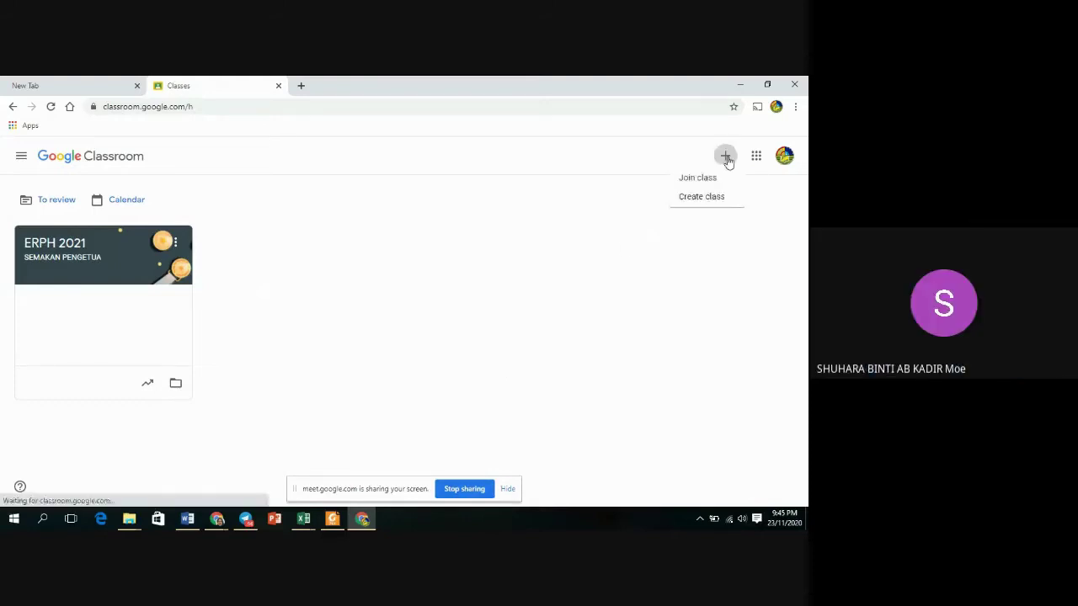
{"action": "left_click", "coordinate": [706, 202]}
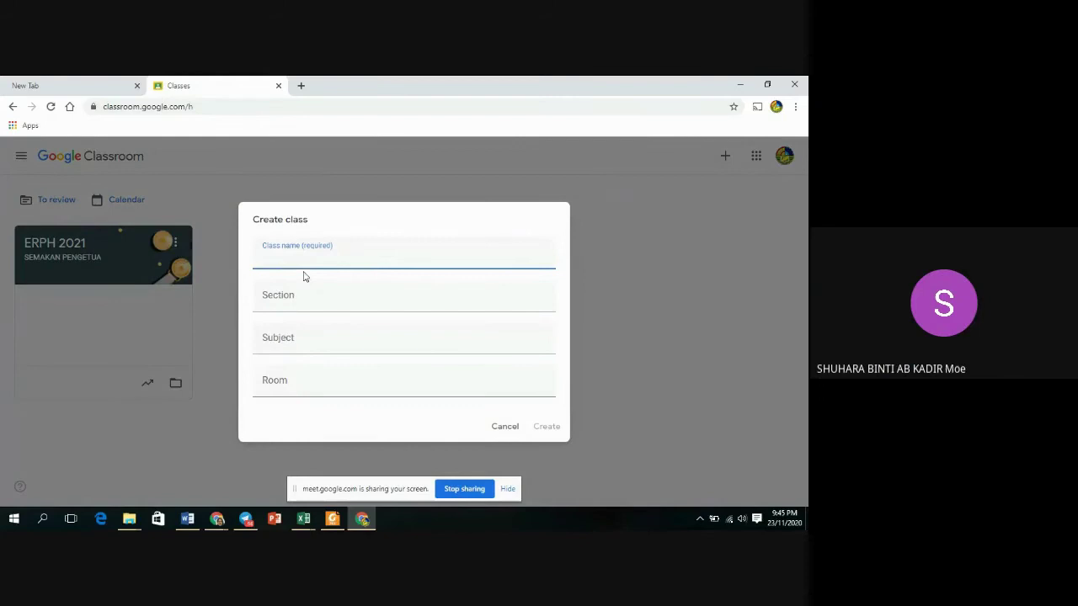
{"action": "type", "text": "ERPH 2021"}
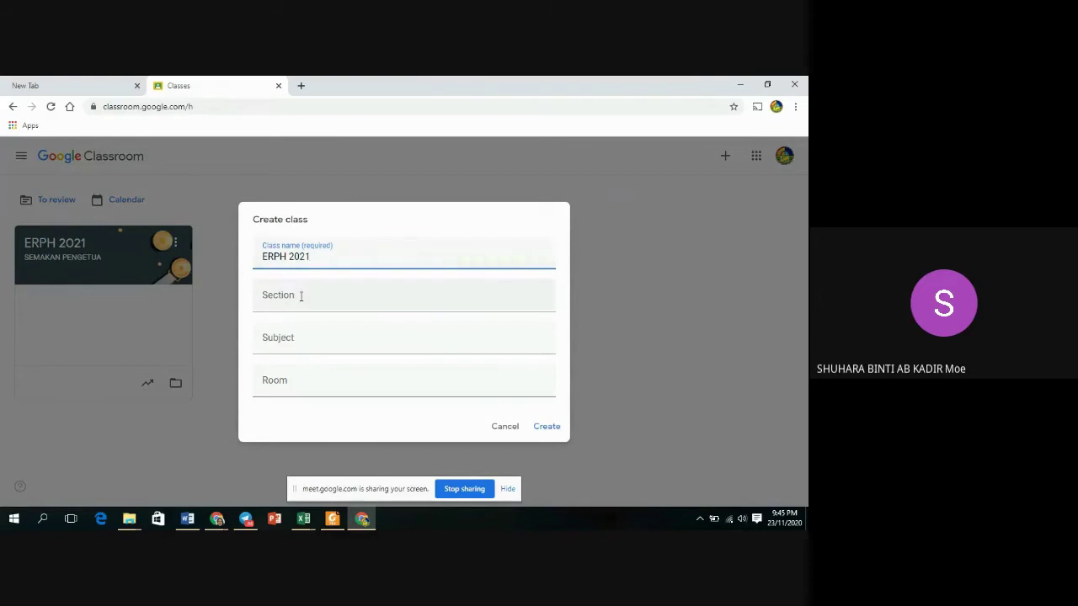
{"action": "left_click", "coordinate": [302, 303]}
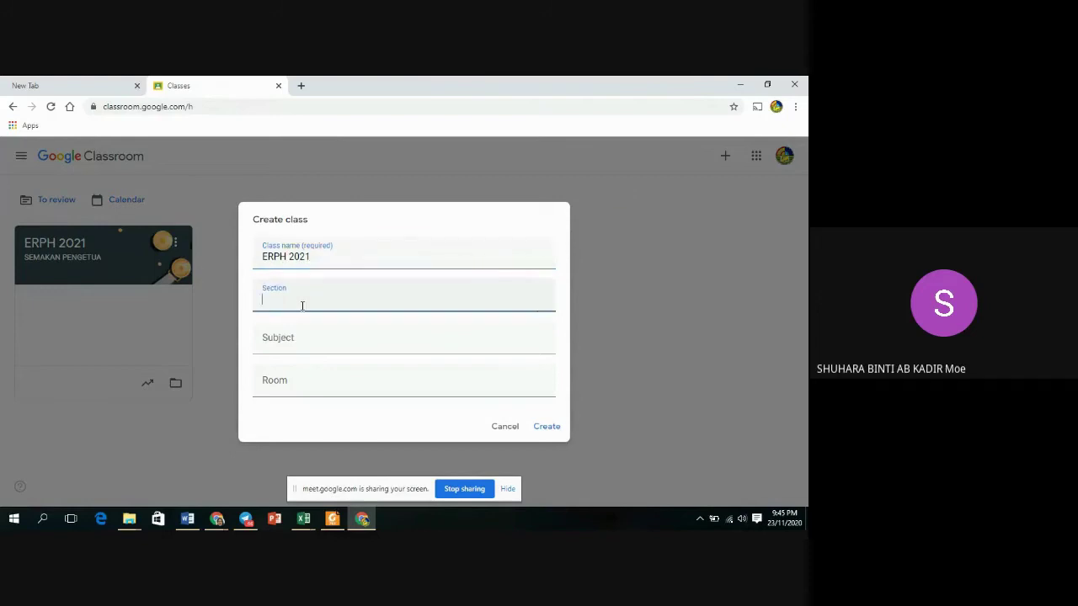
{"action": "type", "text": "SEMAKAN"}
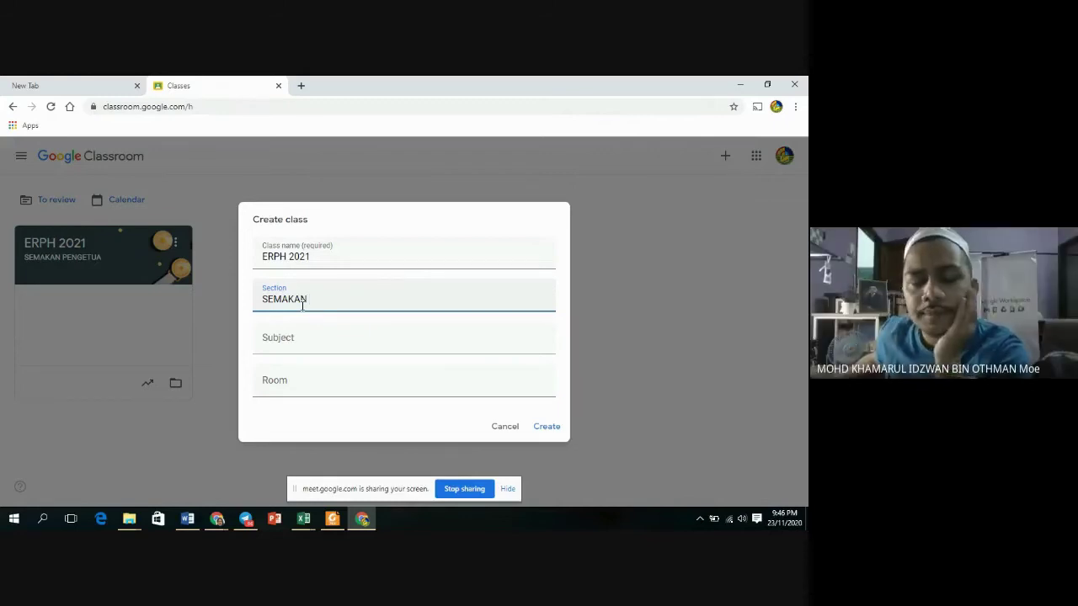
{"action": "type", "text": "PK"}
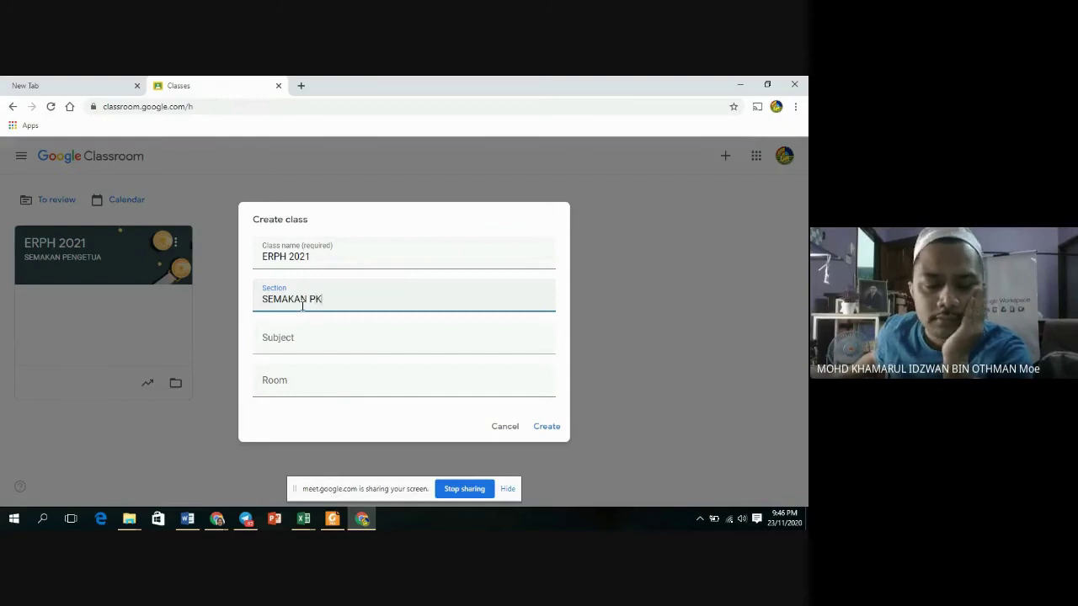
{"action": "type", "text": " PENTADBIRAN"}
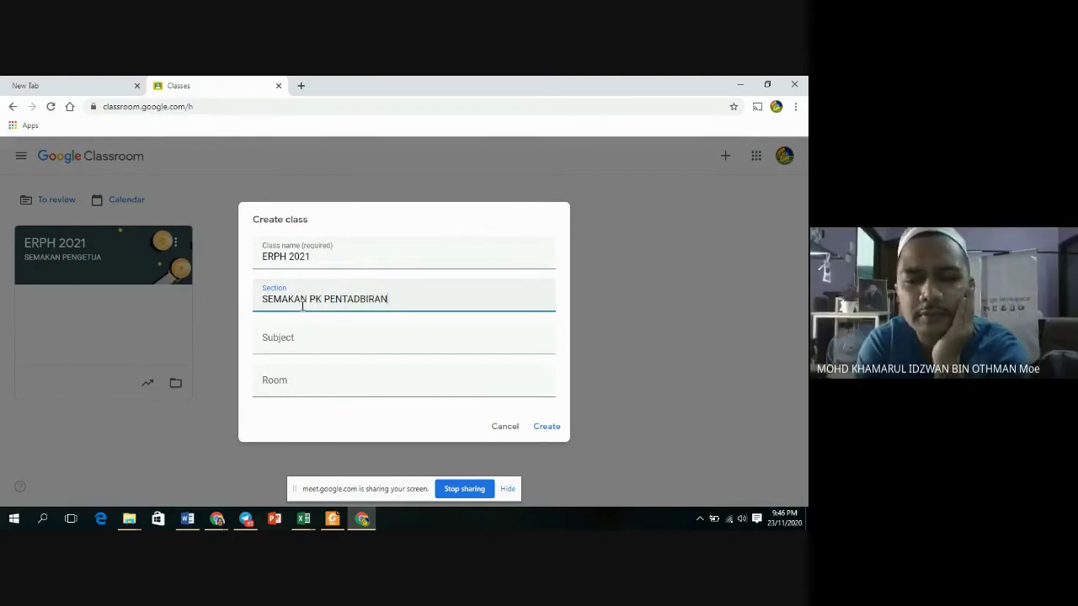
{"action": "left_click", "coordinate": [549, 428]}
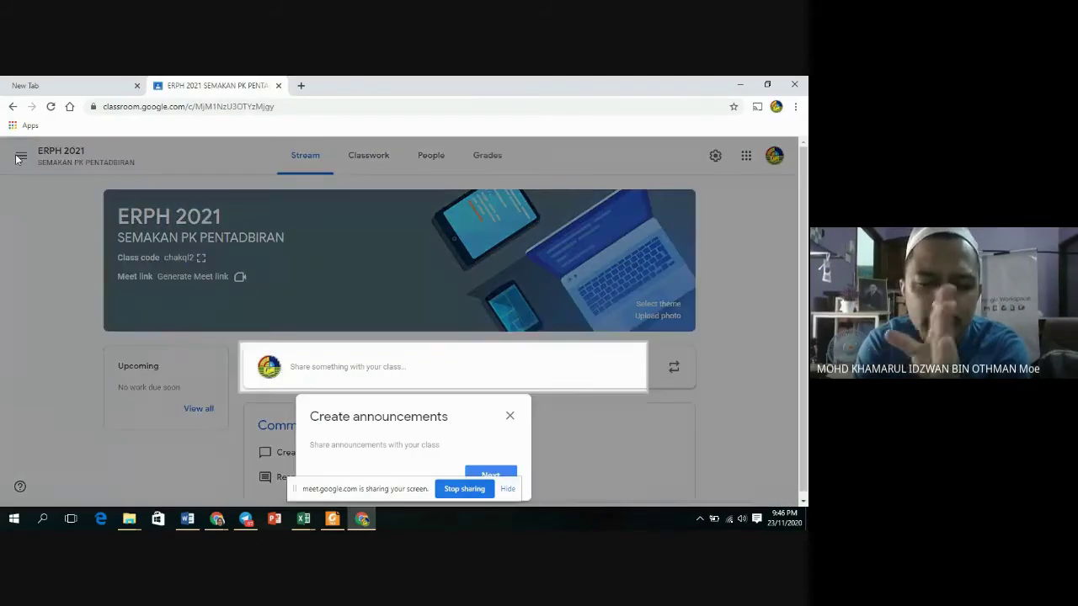
Discard the announcement draft and return to the Classes page.
{"action": "left_click", "coordinate": [510, 416]}
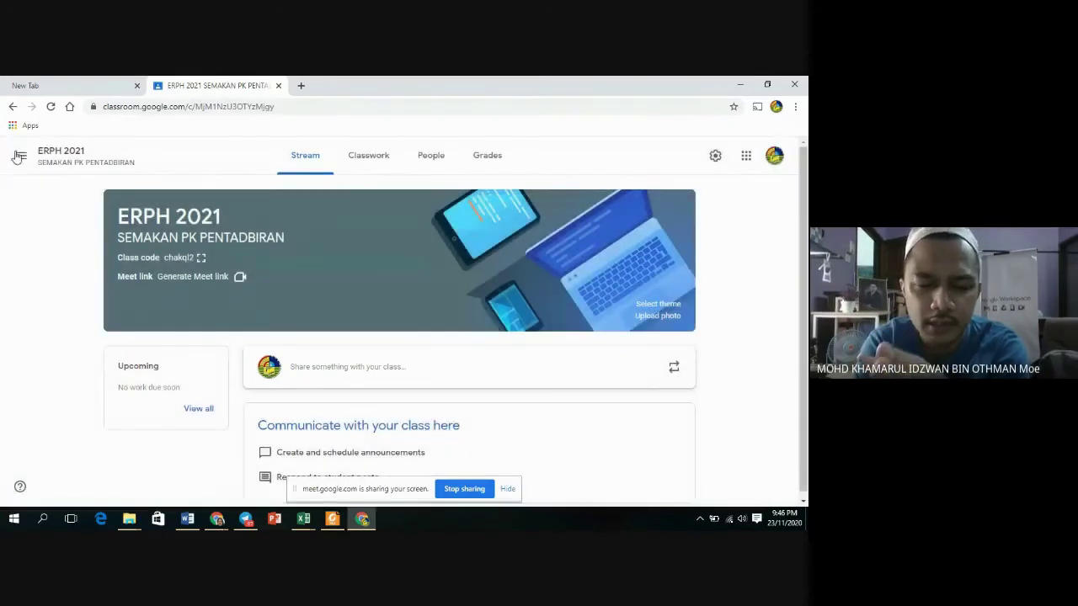
{"action": "left_click", "coordinate": [20, 158]}
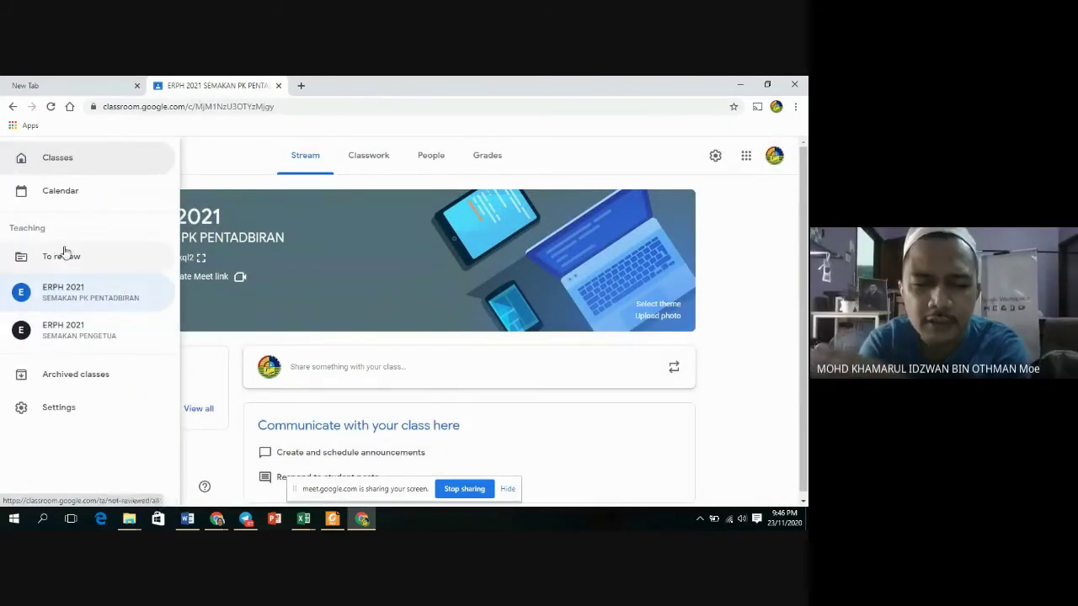
{"action": "left_click", "coordinate": [64, 160]}
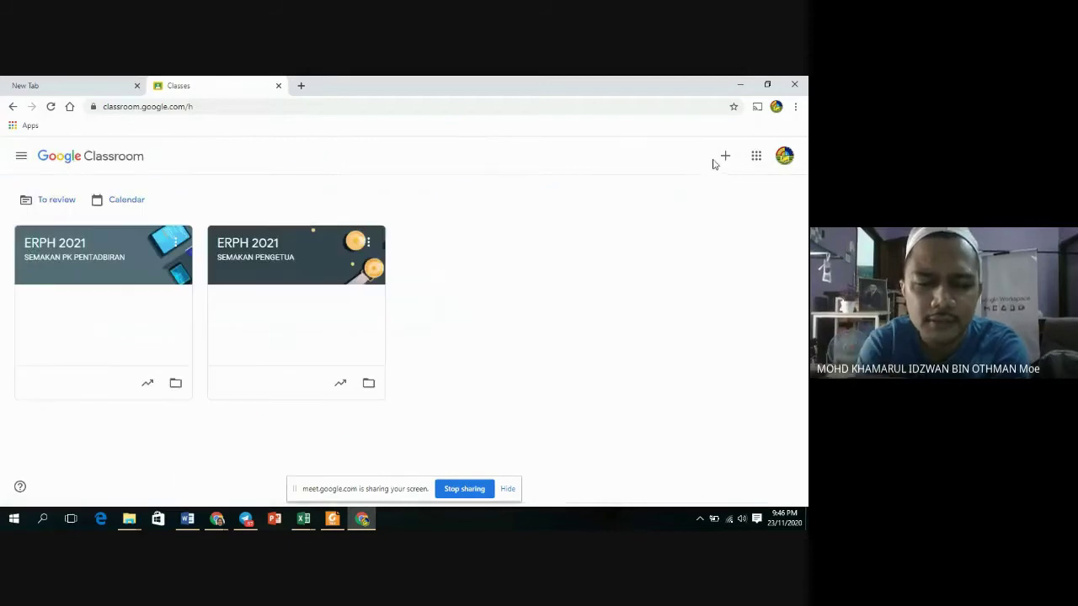
{"action": "left_click", "coordinate": [717, 160]}
Create the class 'ERPH 2021' with section 'SEMAKAN PK HEM'.
{"action": "left_click", "coordinate": [698, 204]}
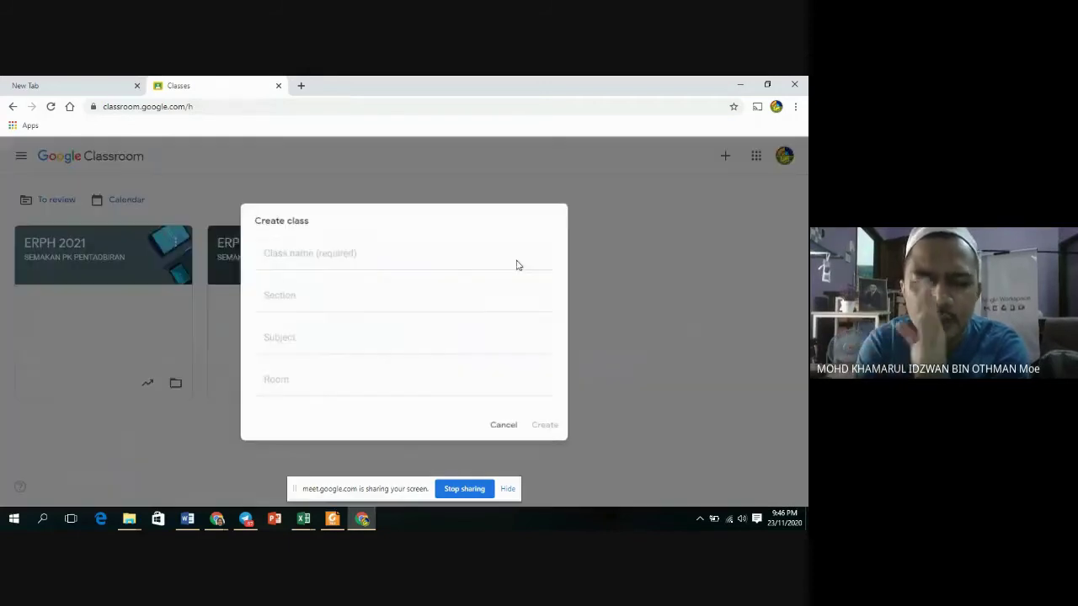
{"action": "type", "text": "ERPH"}
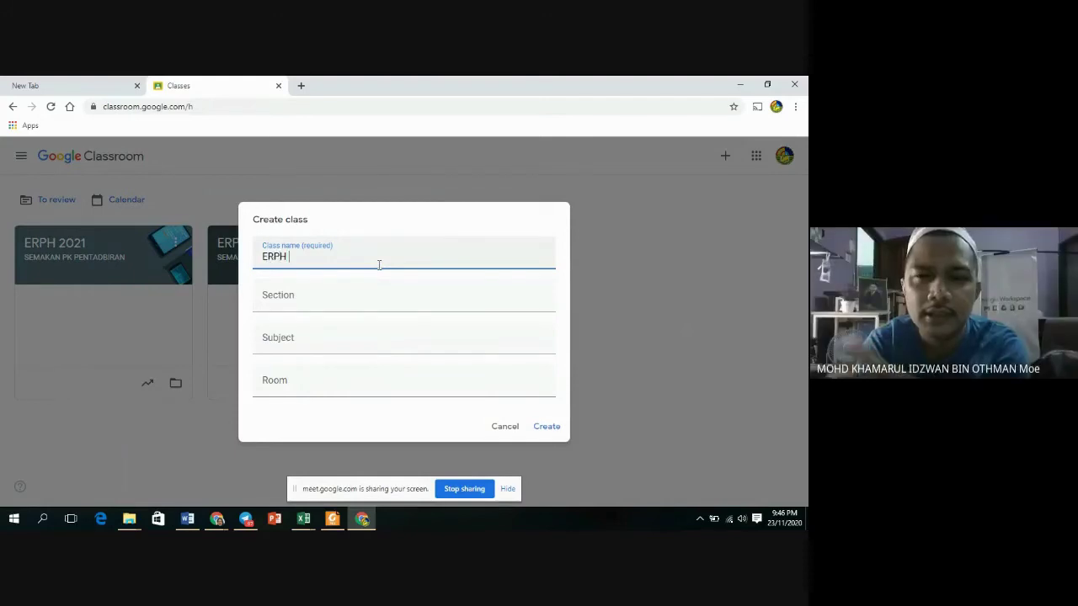
{"action": "type", "text": " 2021"}
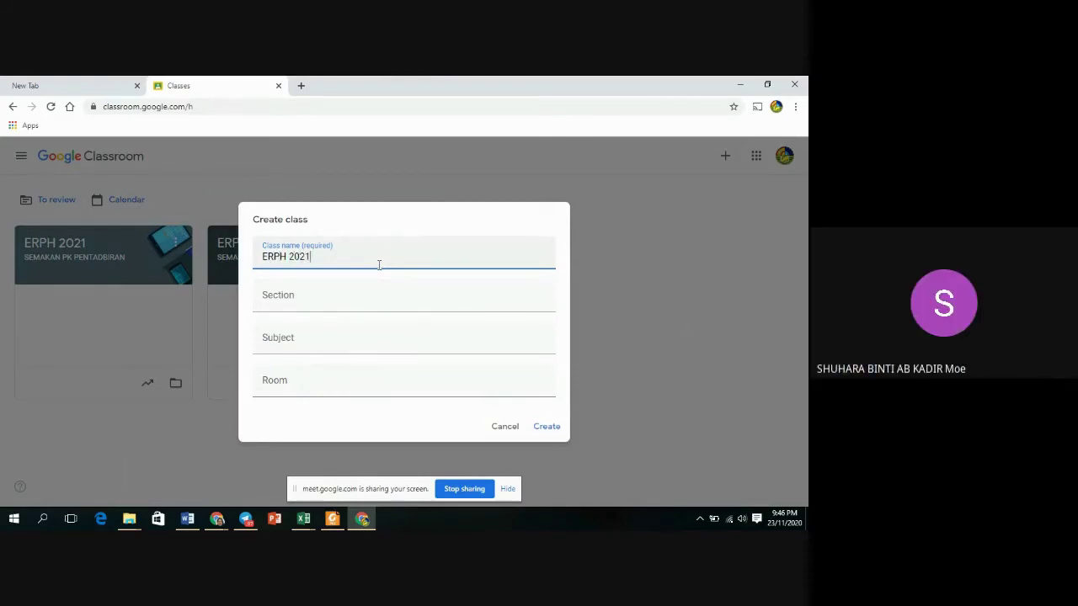
{"action": "left_click", "coordinate": [323, 304]}
{"action": "type", "text": "SE"}
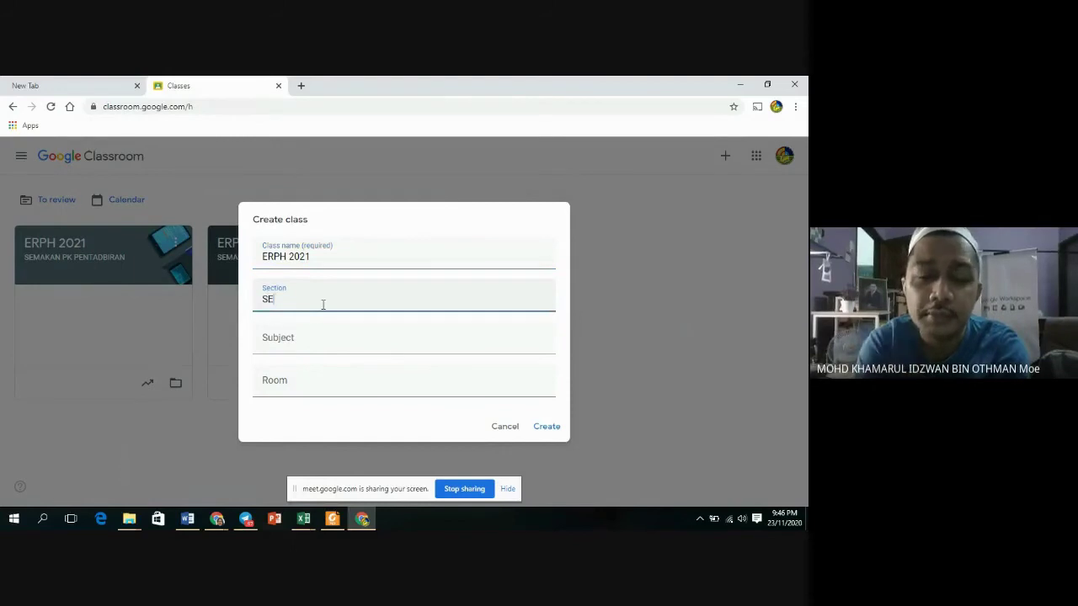
{"action": "type", "text": "MAKAN"}
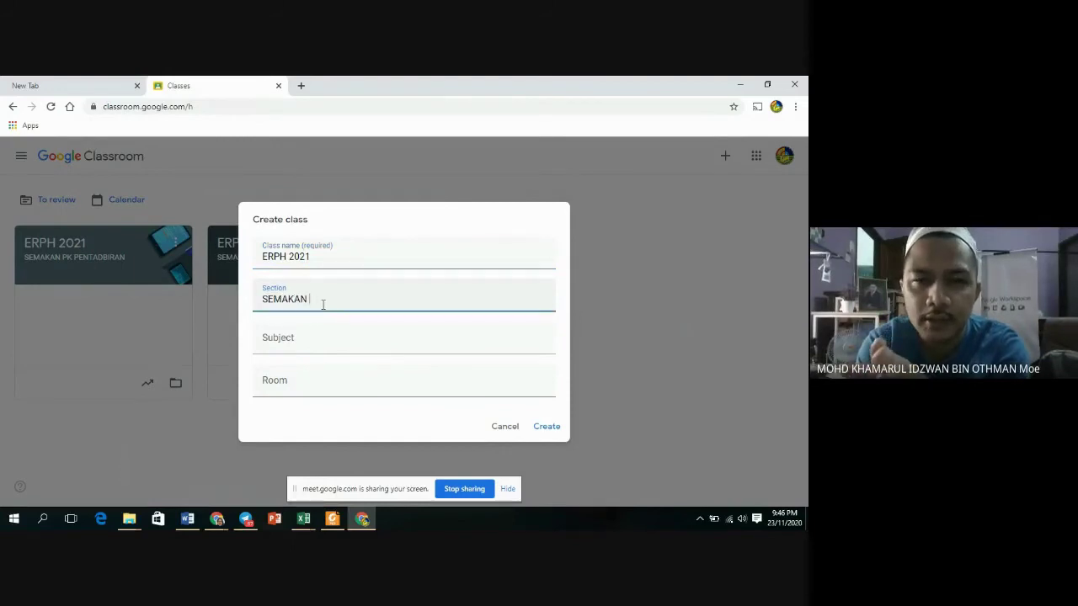
{"action": "left_click", "coordinate": [422, 220]}
{"action": "left_click", "coordinate": [324, 301]}
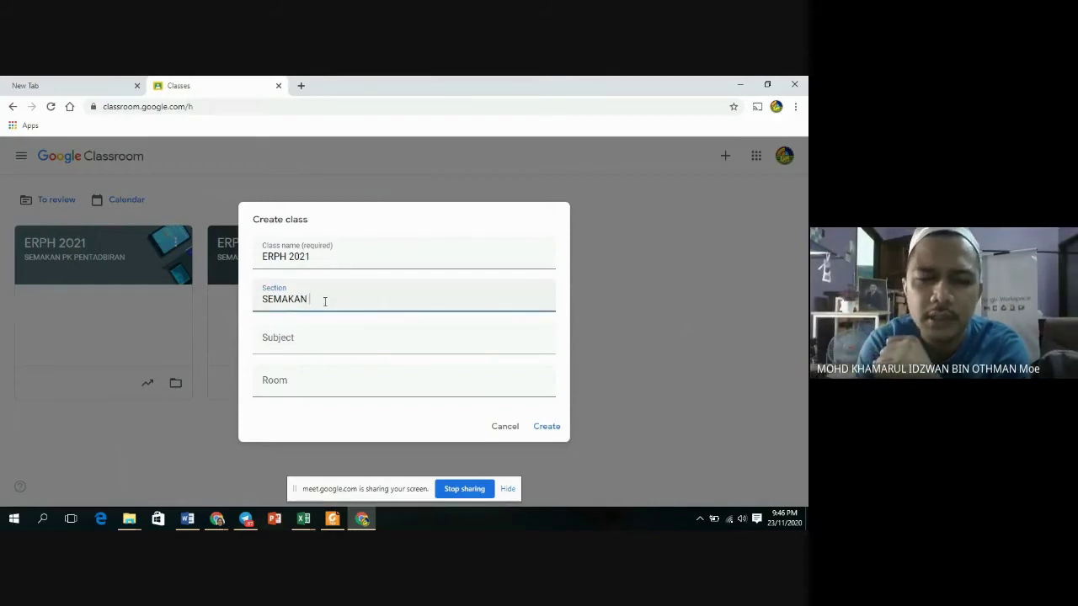
{"action": "type", "text": "PK HEM"}
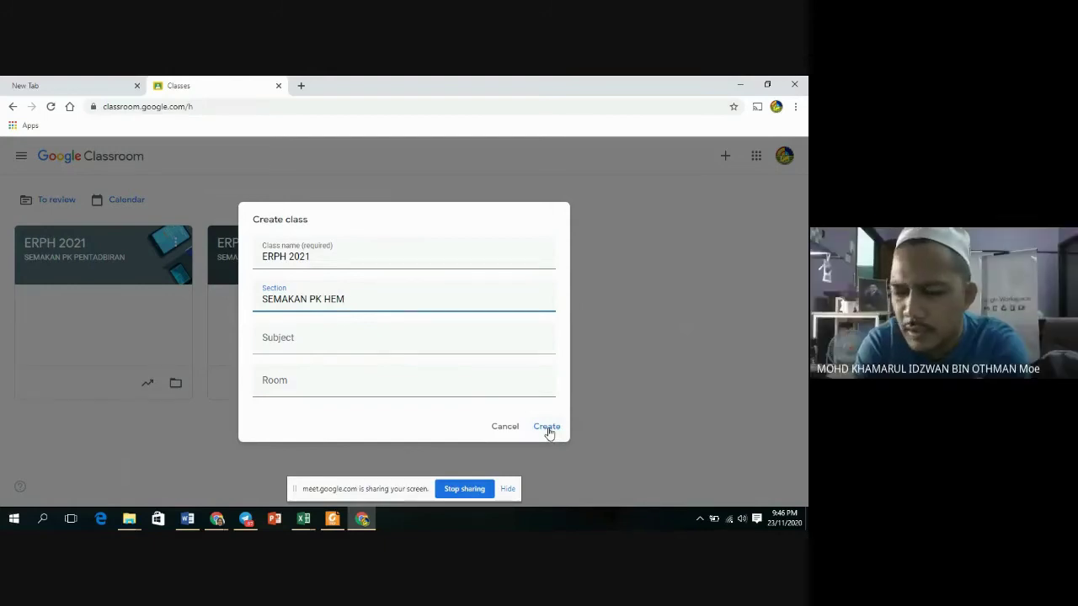
{"action": "left_click", "coordinate": [547, 427]}
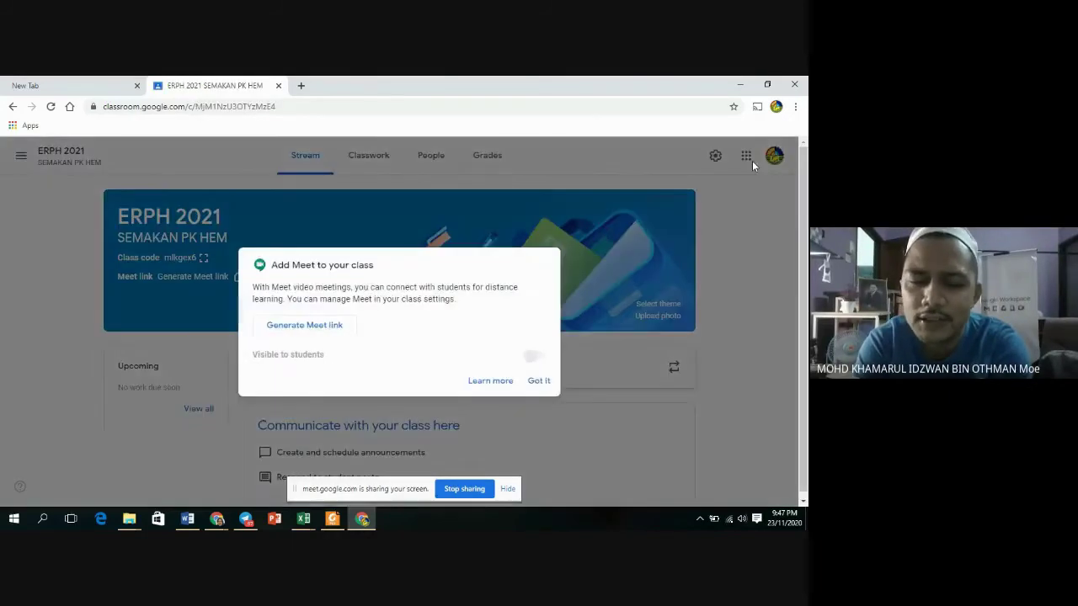
Dismiss the Meet prompt and return to the Classes page.
{"action": "left_click", "coordinate": [539, 383]}
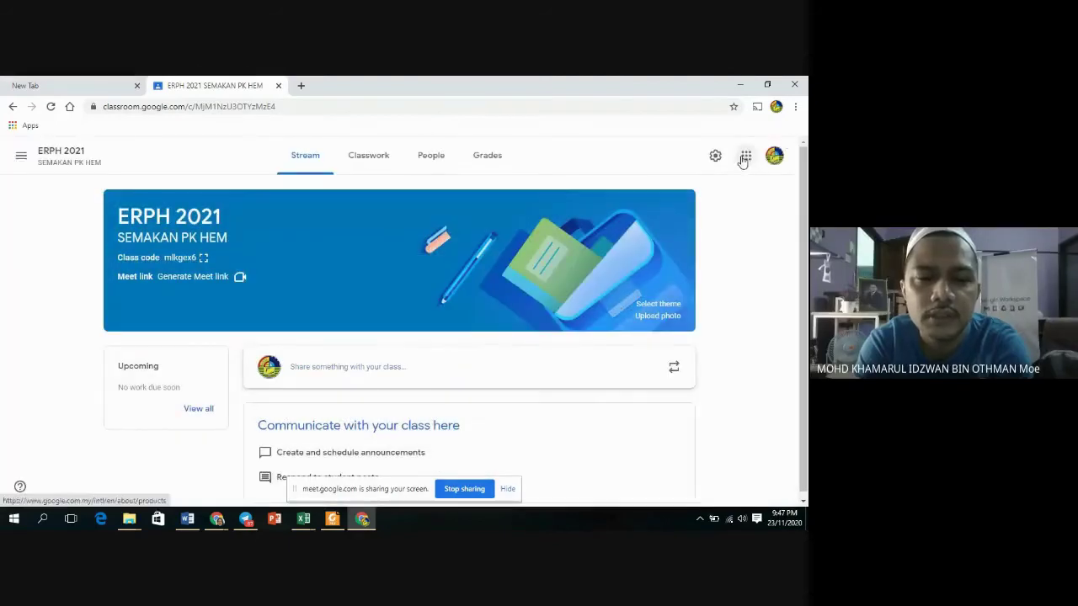
{"action": "left_click", "coordinate": [21, 156]}
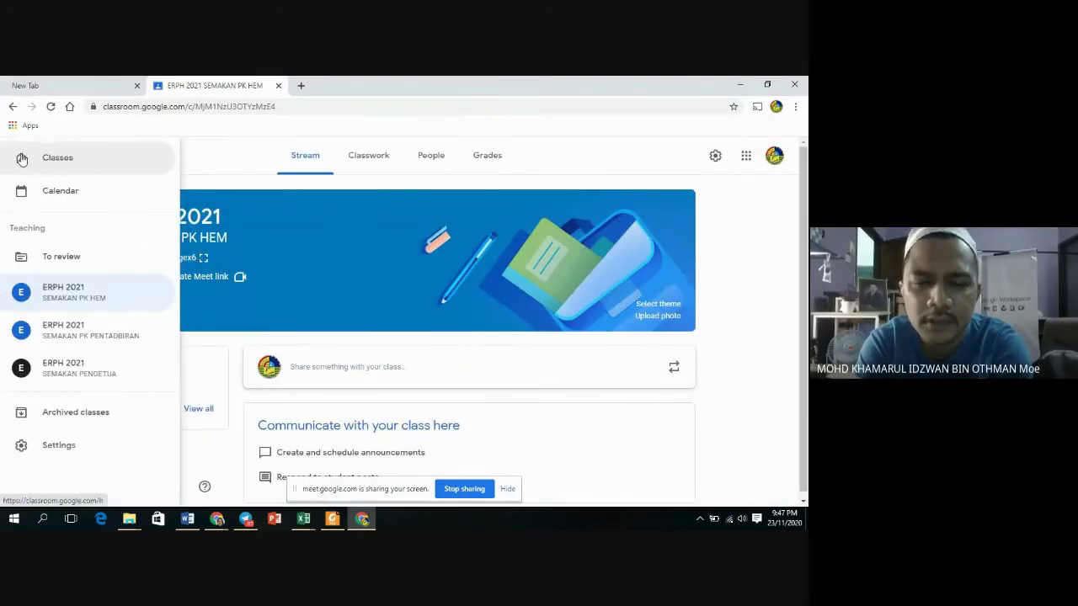
{"action": "left_click", "coordinate": [68, 164]}
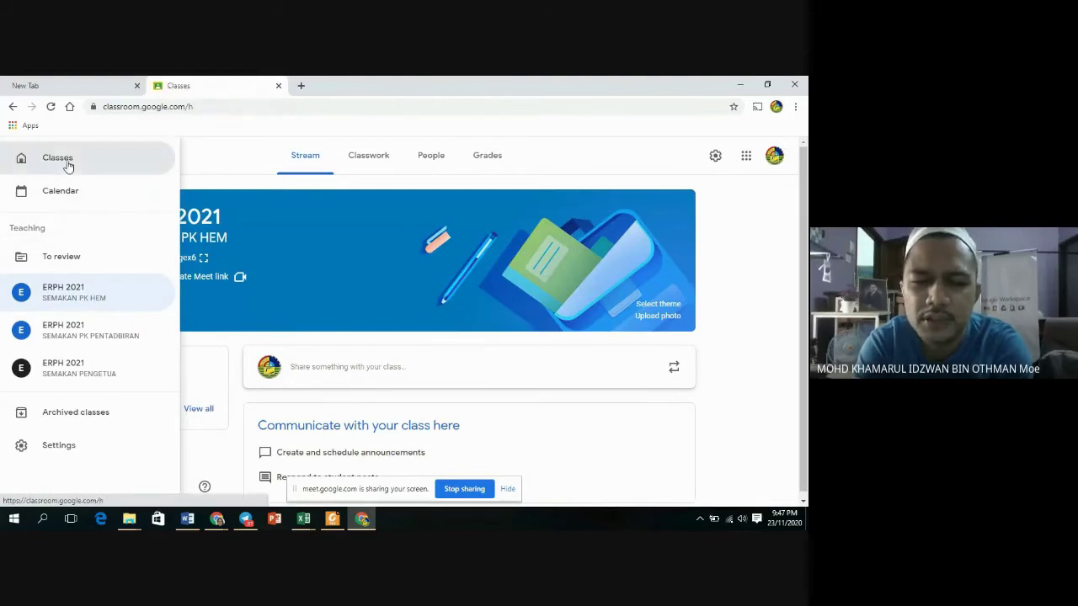
{"action": "left_click", "coordinate": [724, 157]}
Create the class 'ERPH 2021' with section 'SEMAKAN PK KOKO', fixing the section text before creating.
{"action": "left_click", "coordinate": [692, 201]}
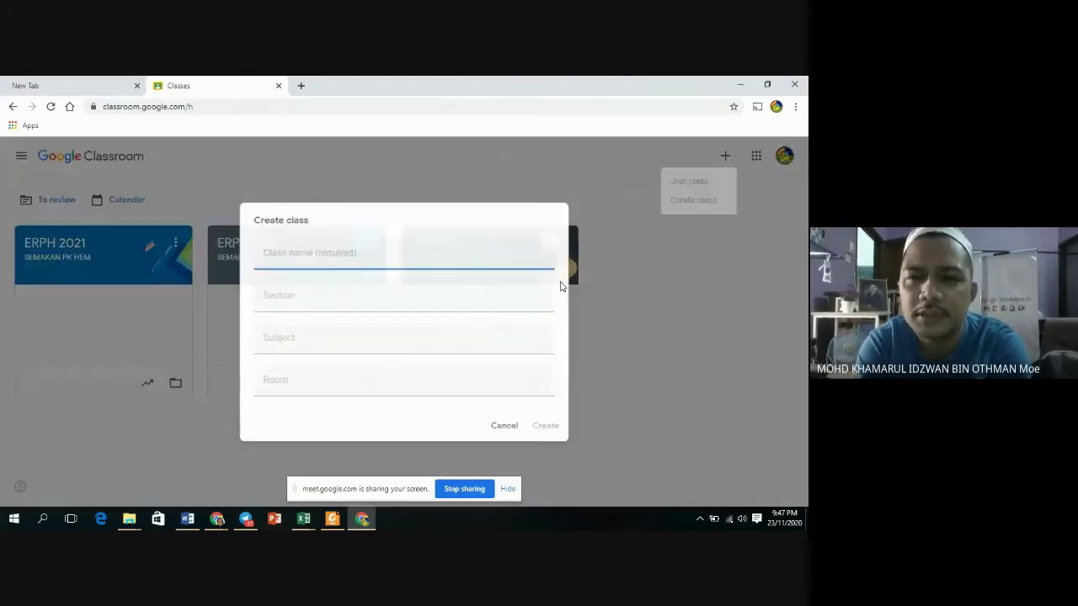
{"action": "type", "text": "ERPH"}
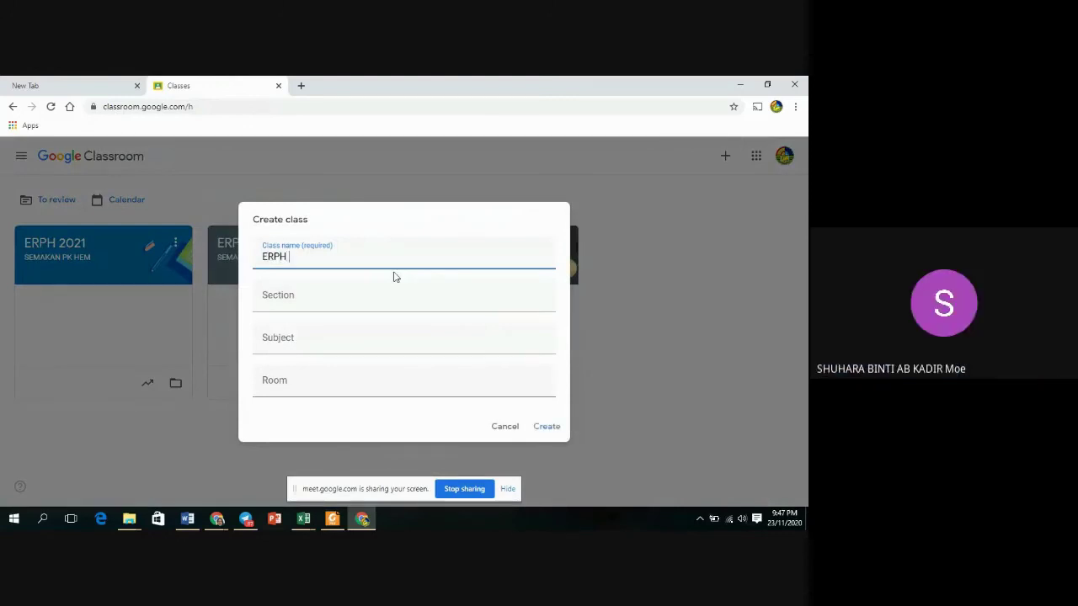
{"action": "type", "text": " 2021"}
{"action": "left_click", "coordinate": [323, 304]}
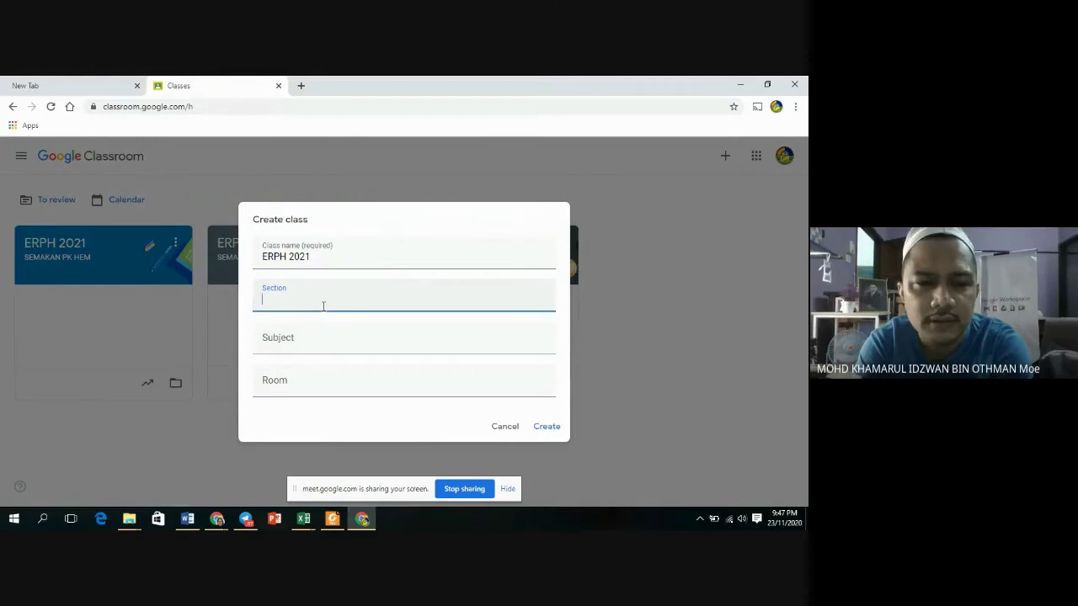
{"action": "type", "text": "PK"}
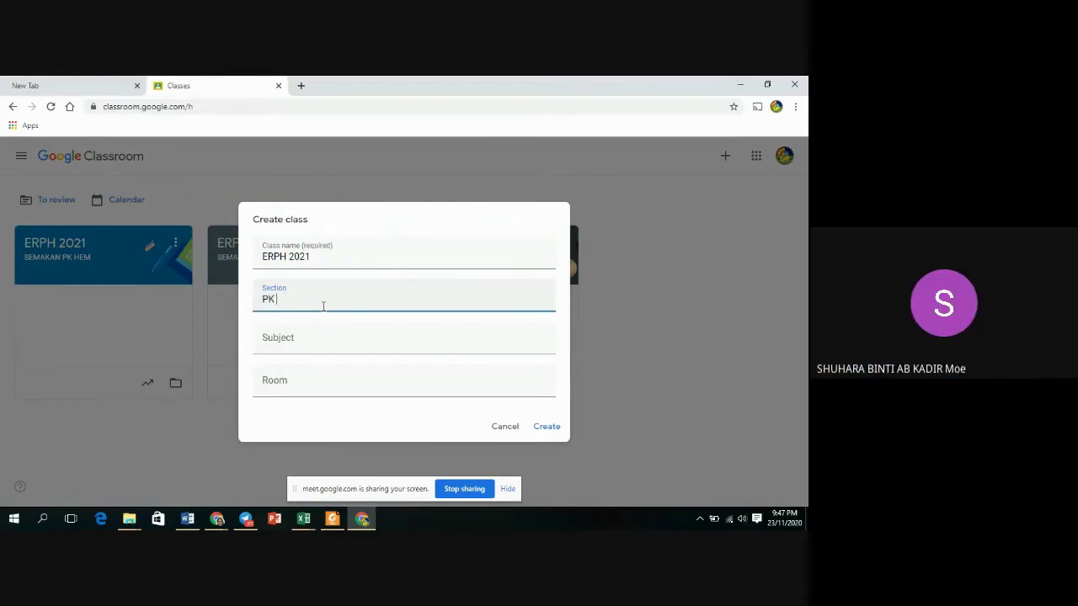
{"action": "type", "text": " KOKO"}
{"action": "left_click", "coordinate": [262, 301]}
{"action": "type", "text": "SEMAKAN"}
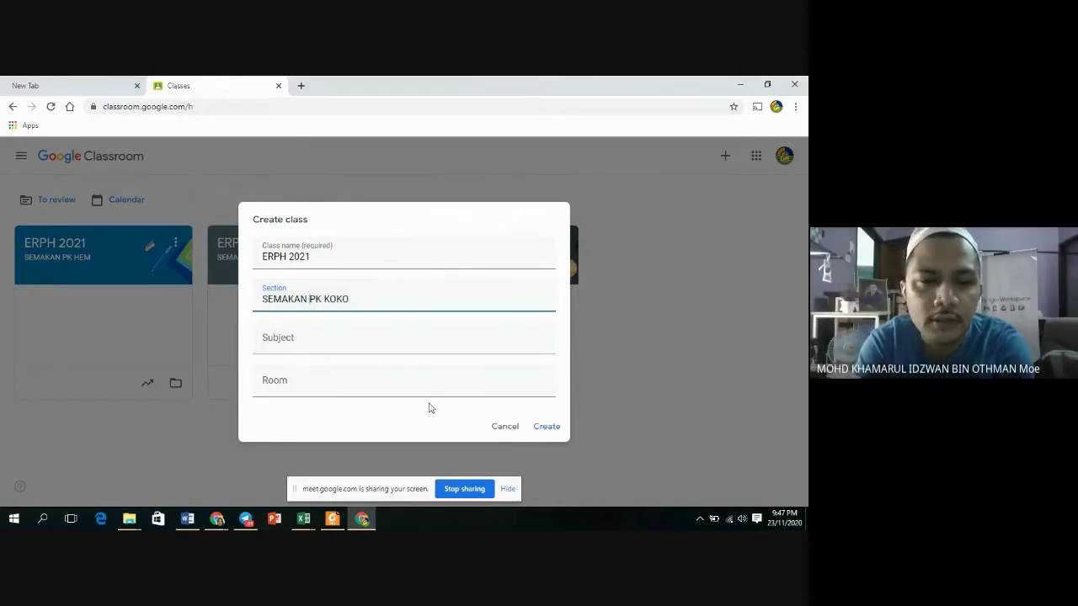
{"action": "left_click", "coordinate": [544, 427]}
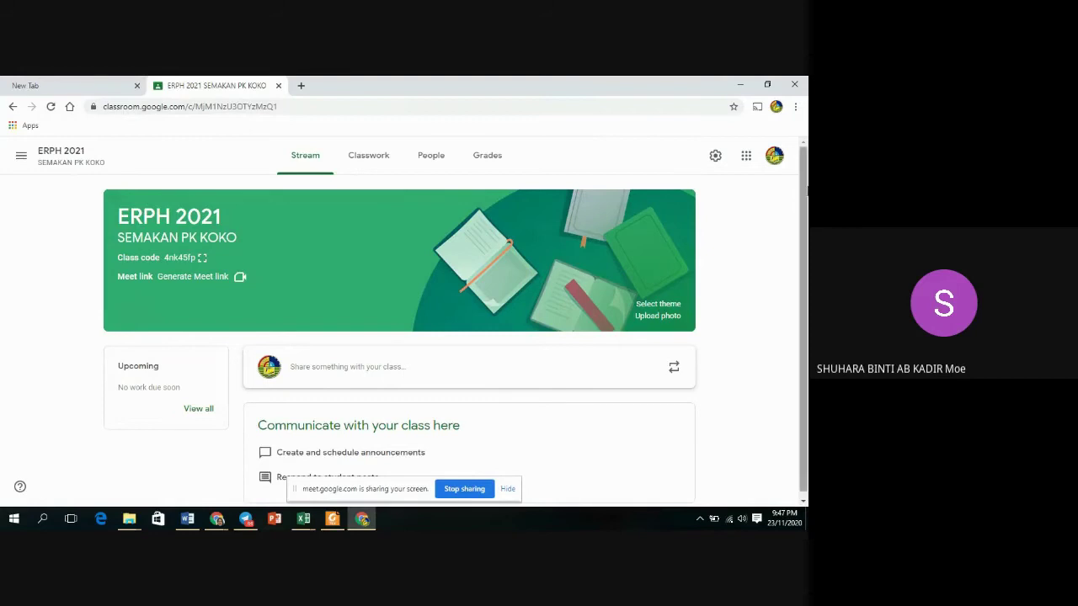
Go back to the Classes page listing all four ERPH 2021 classes.
{"action": "left_click", "coordinate": [22, 157]}
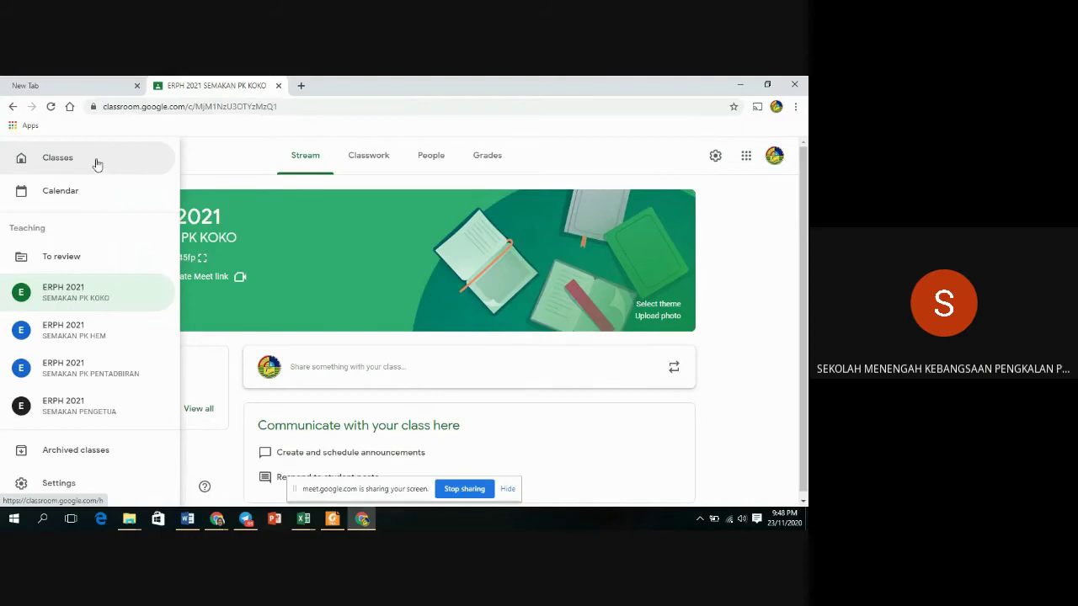
{"action": "left_click", "coordinate": [96, 162]}
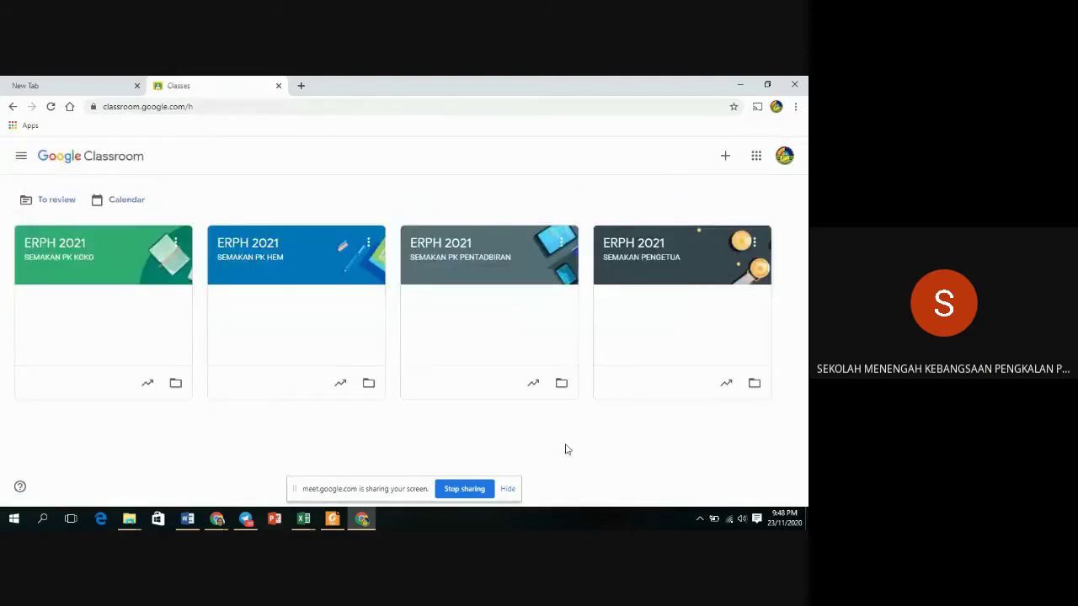
Create the class 'ERPH 2021' with section 'SEMAKAN GKSM' from the + menu.
{"action": "left_click", "coordinate": [725, 156]}
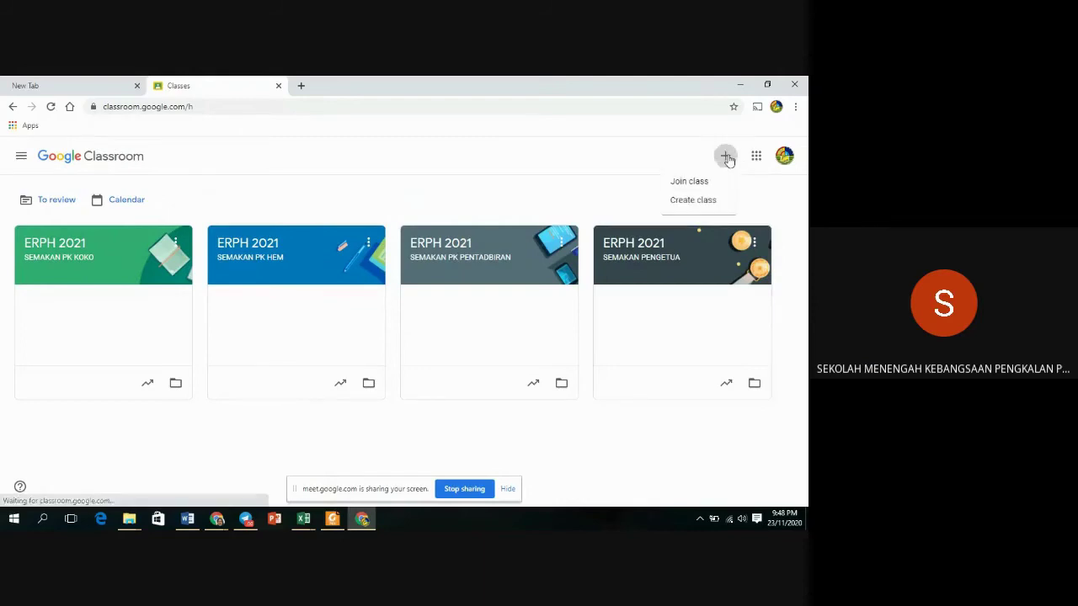
{"action": "left_click", "coordinate": [692, 204]}
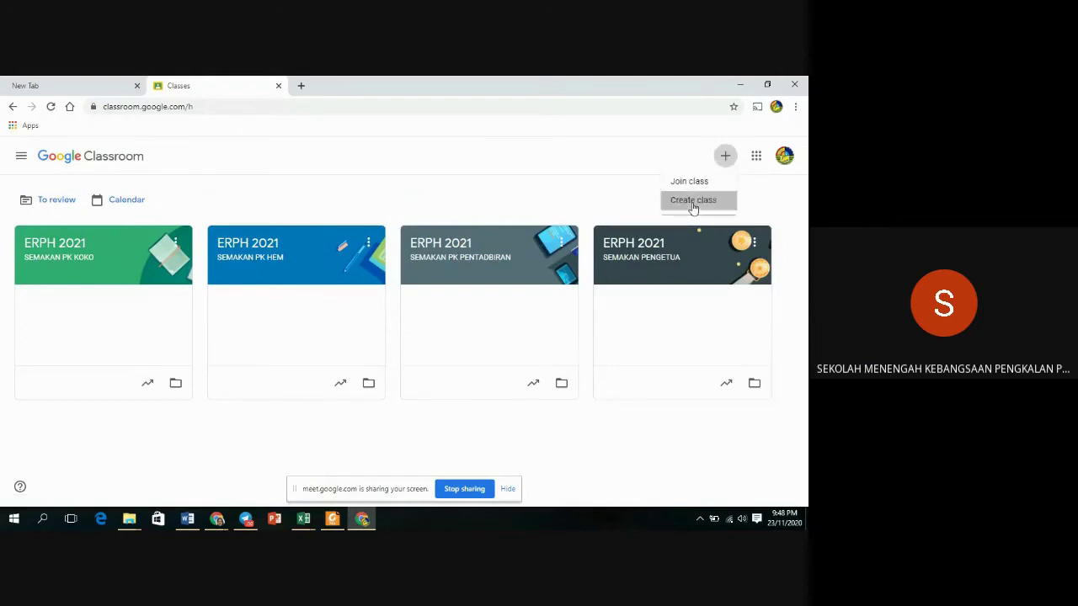
{"action": "type", "text": "E"}
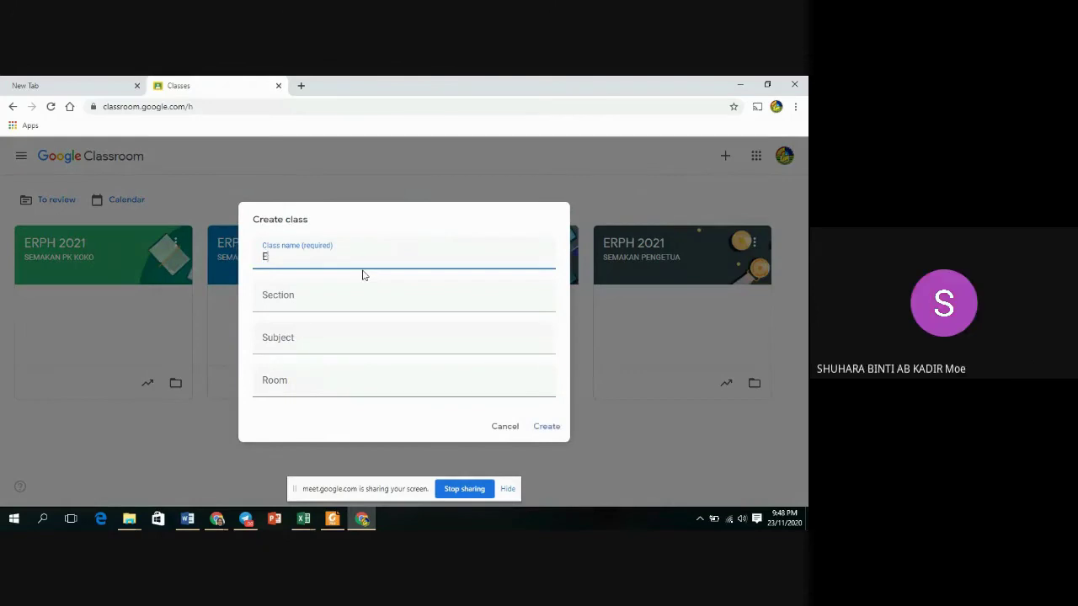
{"action": "type", "text": "RPH 2021"}
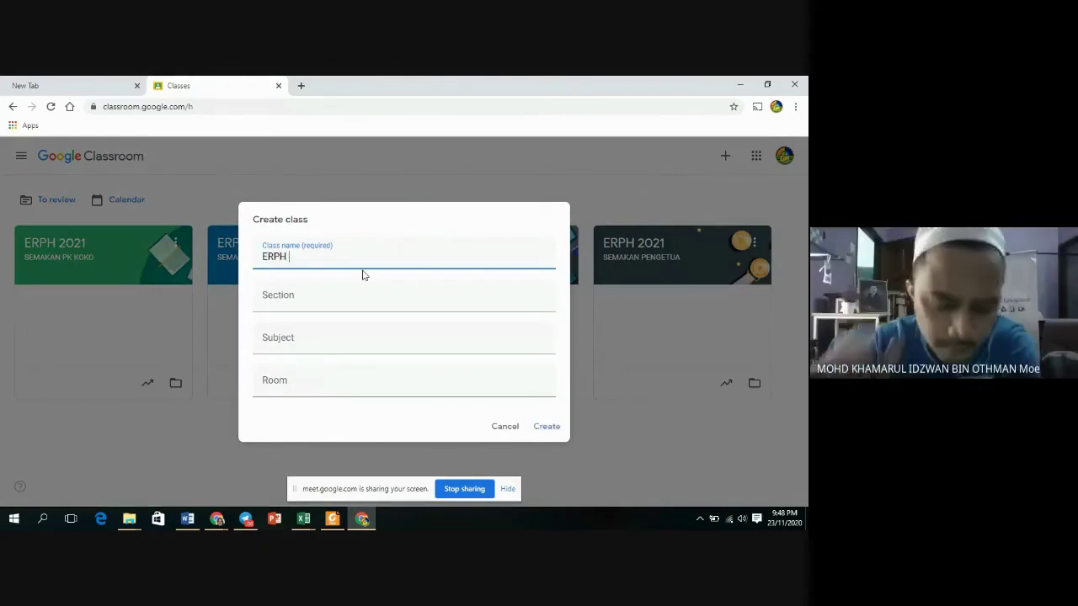
{"action": "left_click", "coordinate": [280, 304]}
{"action": "type", "text": "SEMAKAN GK"}
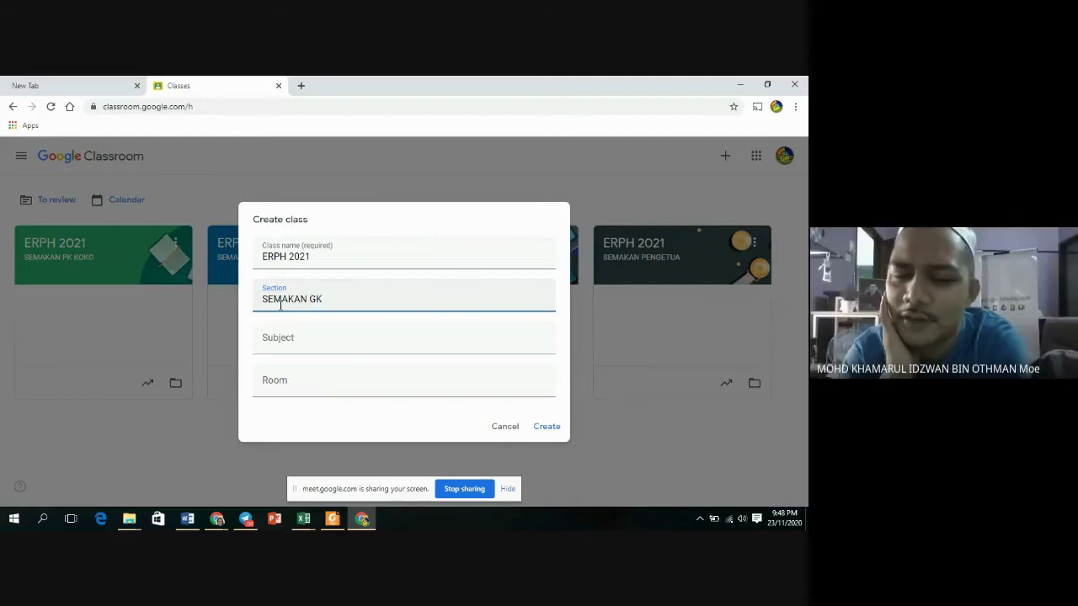
{"action": "type", "text": "SM"}
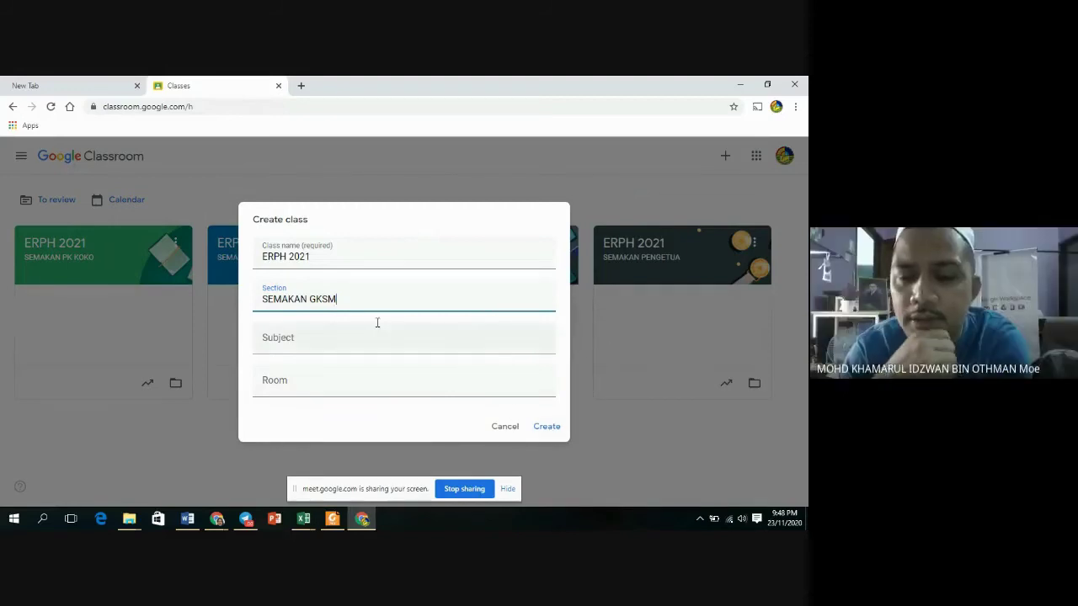
{"action": "left_click", "coordinate": [546, 429]}
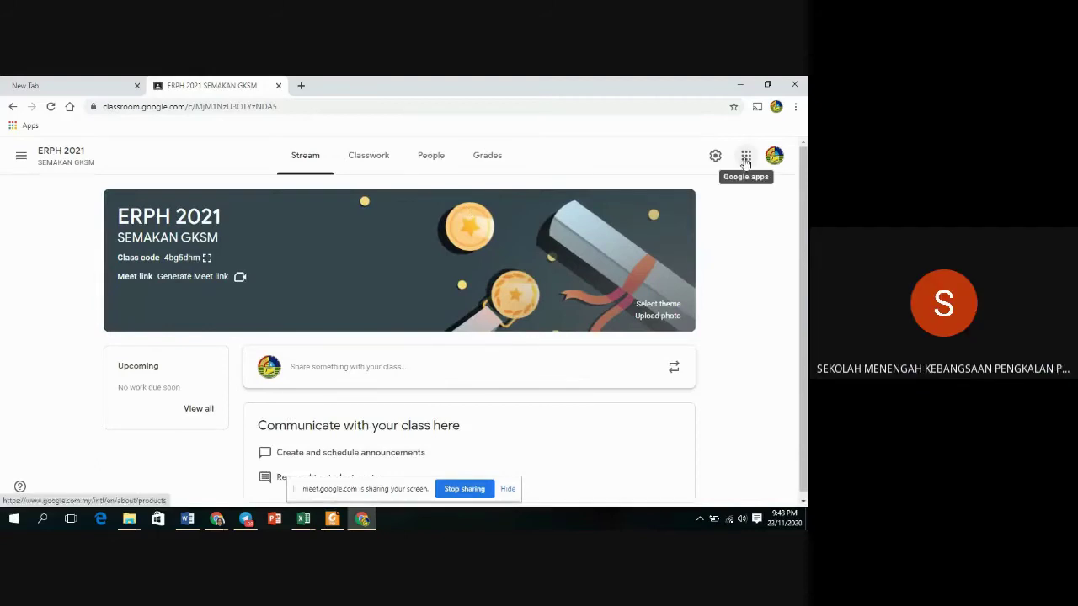
Return to the Classes list and create class 'ERPH 2021' with section 'SEMAKAN GKTV'.
{"action": "left_click", "coordinate": [21, 156]}
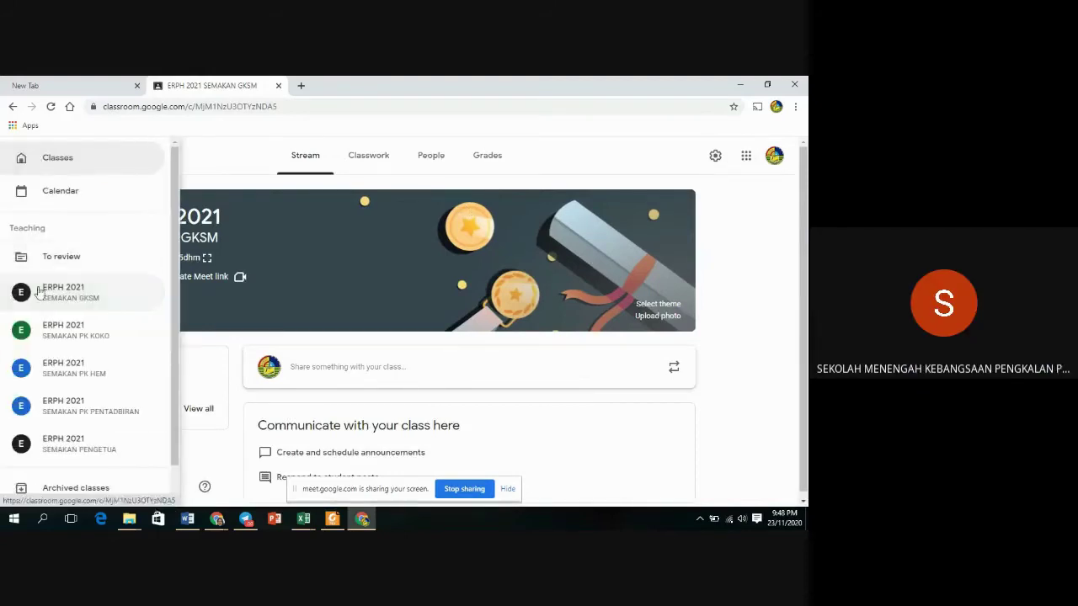
{"action": "left_click", "coordinate": [72, 160]}
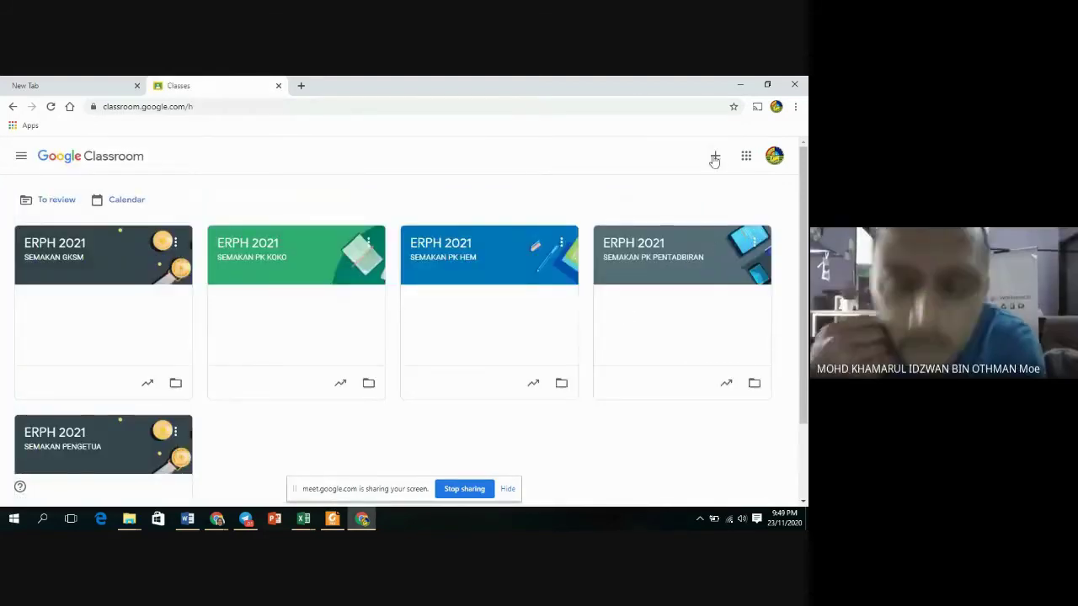
{"action": "left_click", "coordinate": [714, 156]}
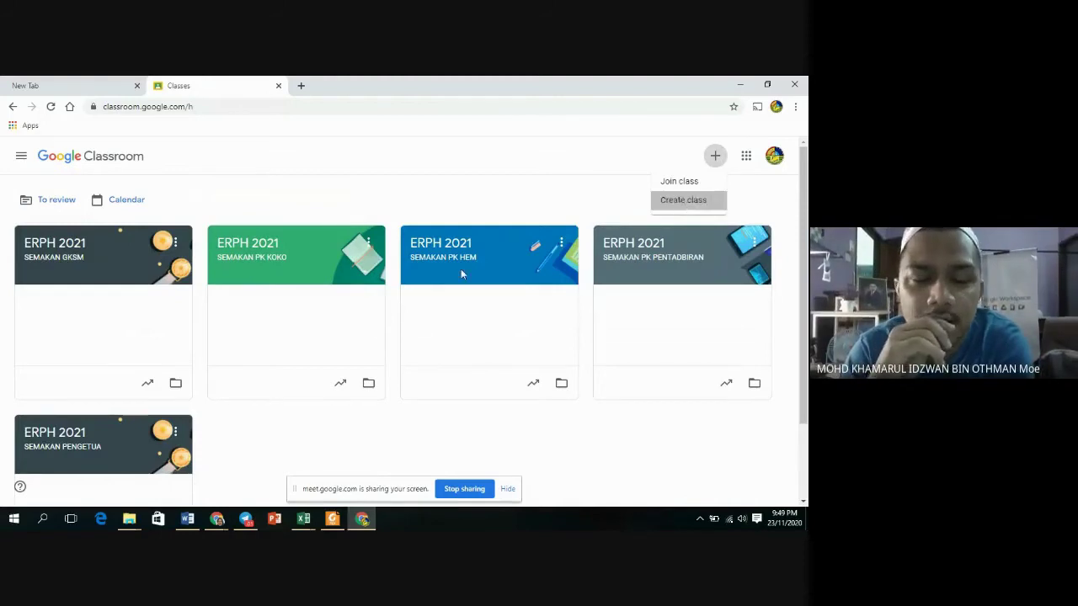
{"action": "left_click", "coordinate": [671, 201]}
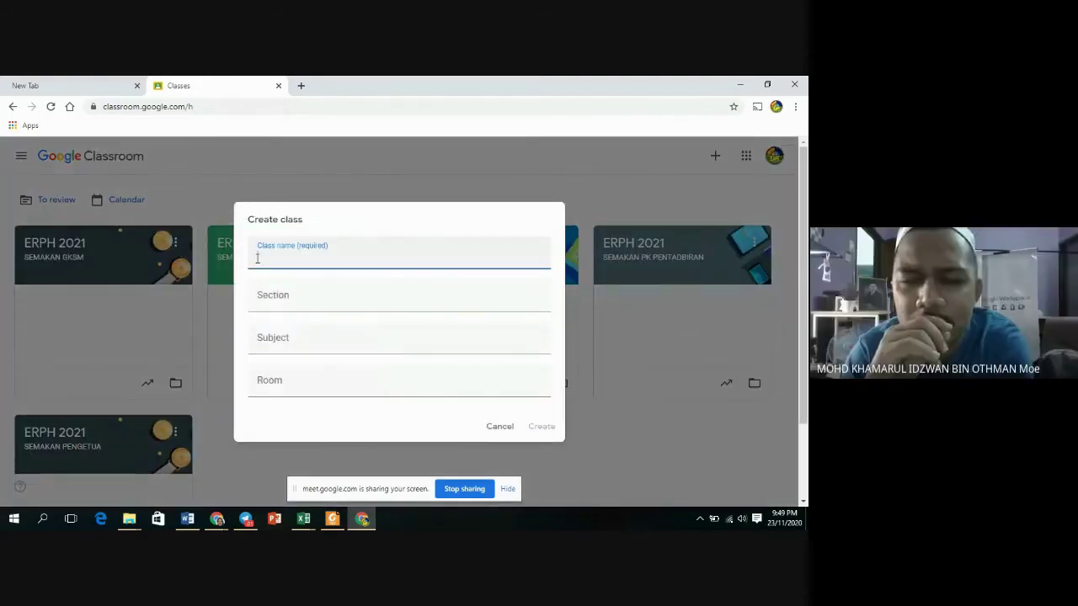
{"action": "type", "text": "ERPH"}
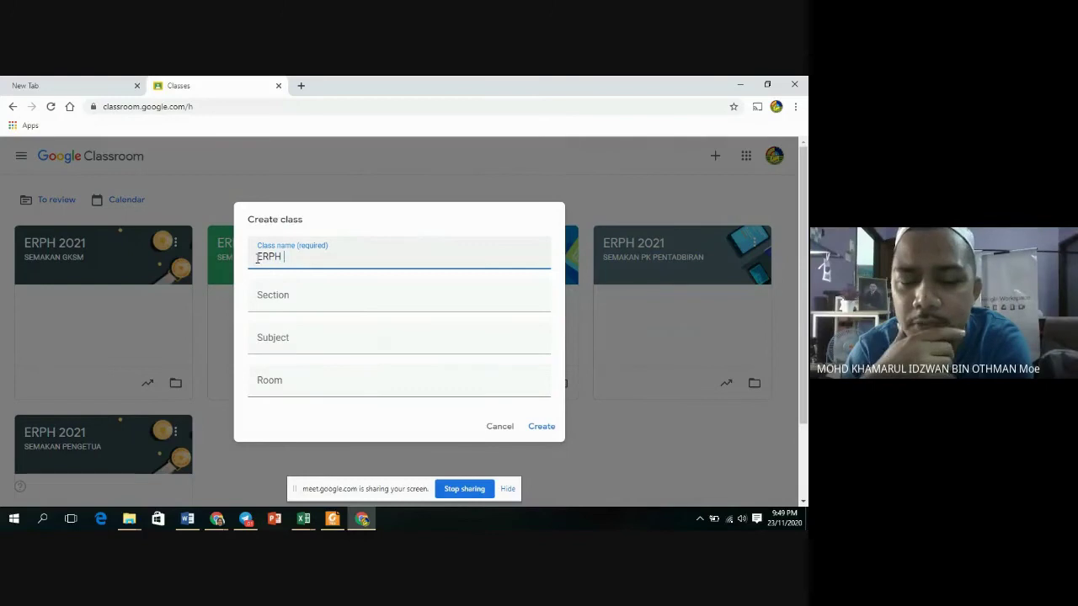
{"action": "type", "text": " 2021"}
{"action": "left_click", "coordinate": [256, 301]}
{"action": "type", "text": "SEMAKAN"}
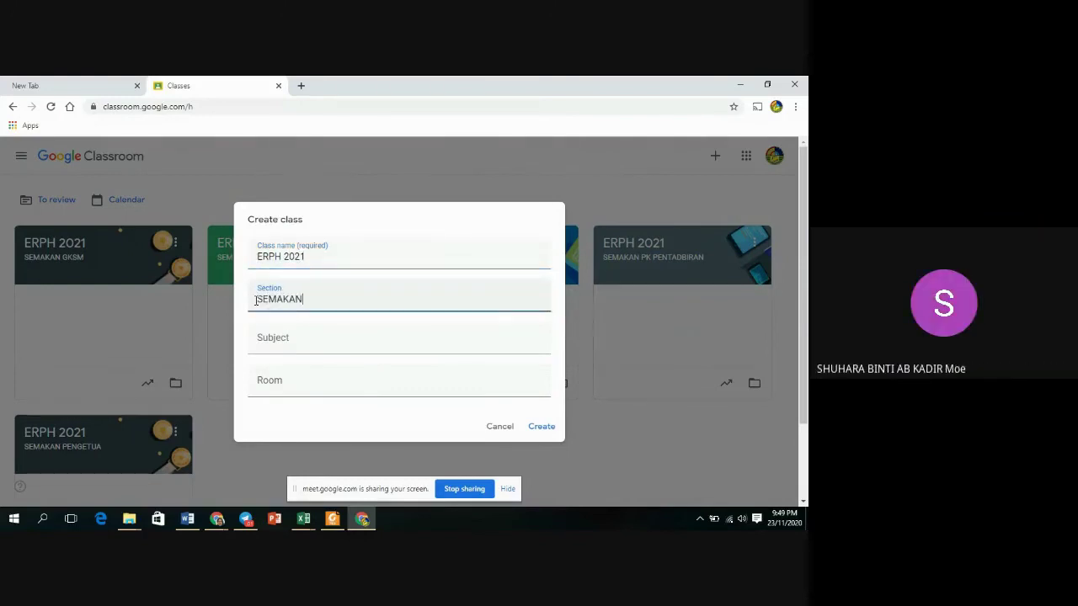
{"action": "type", "text": "GKTV"}
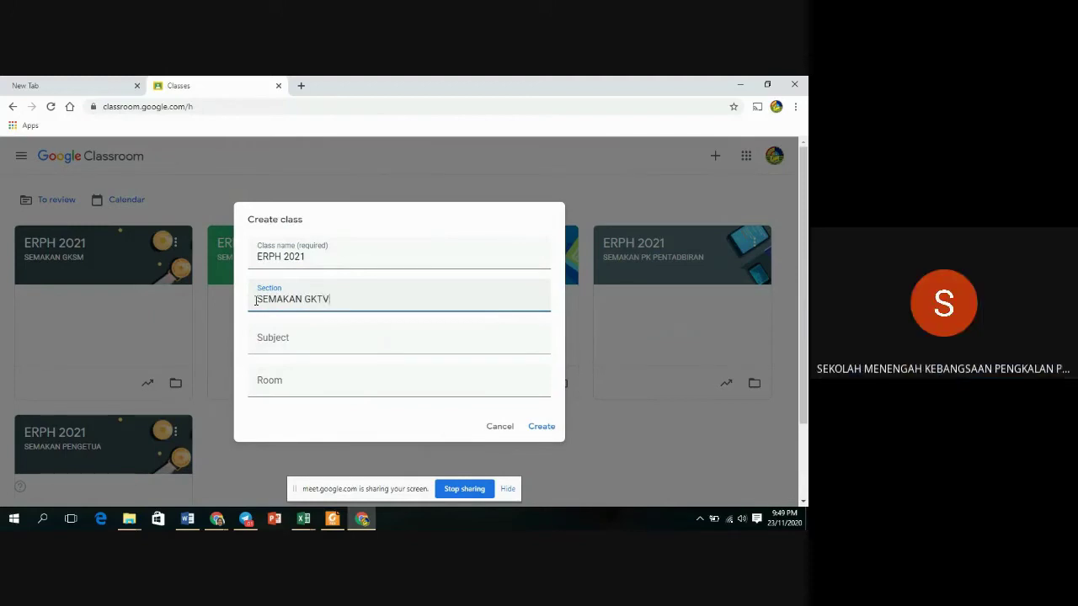
{"action": "left_click", "coordinate": [541, 426]}
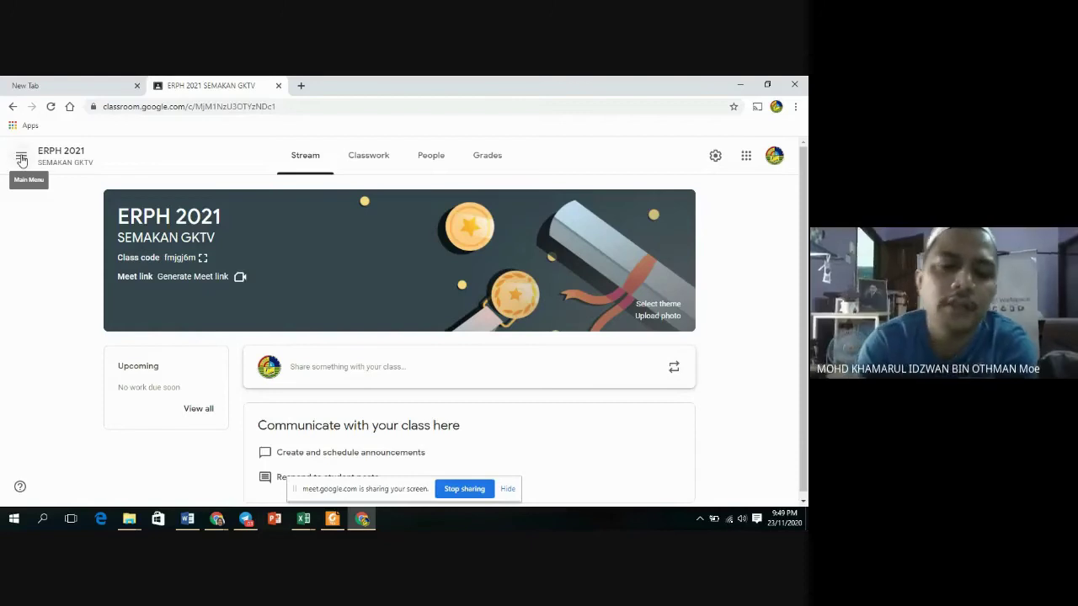
Return to the Classes overview from the main menu and bring up the + create/join options.
{"action": "left_click", "coordinate": [22, 160]}
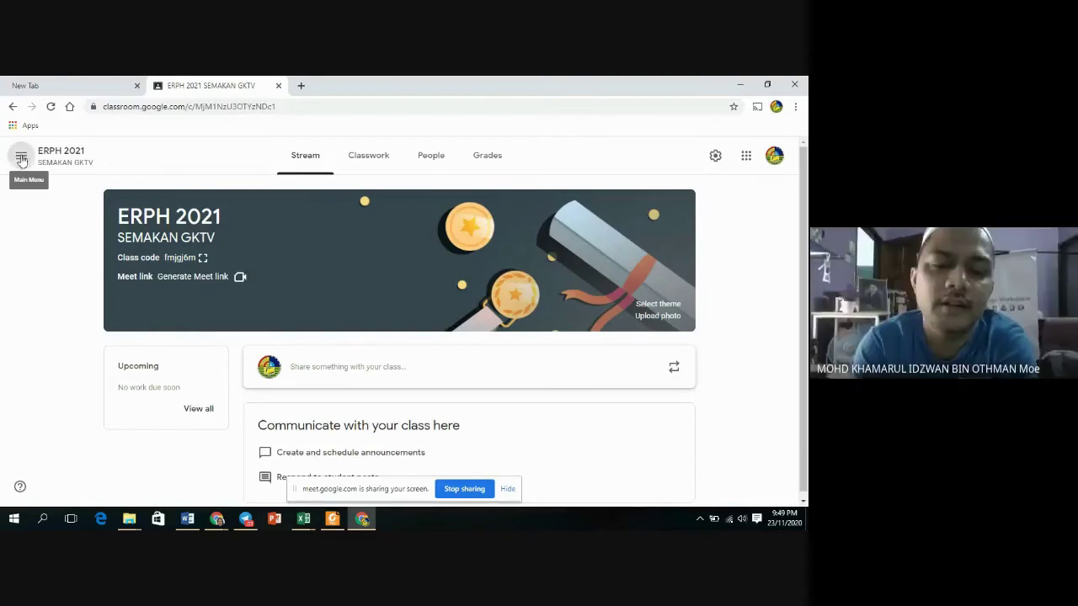
{"action": "left_click", "coordinate": [82, 168]}
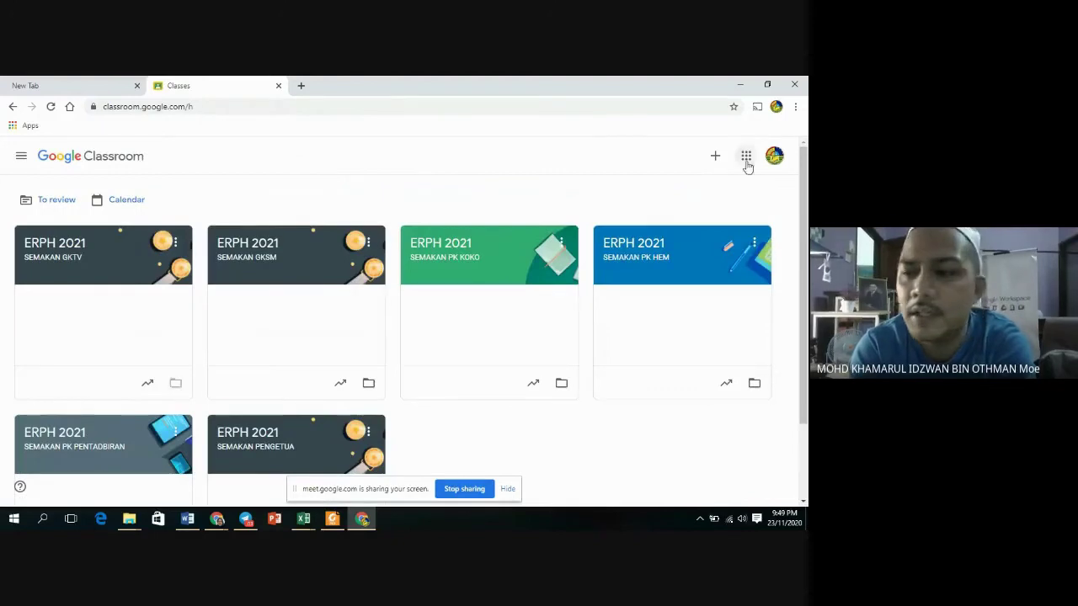
{"action": "left_click", "coordinate": [714, 156]}
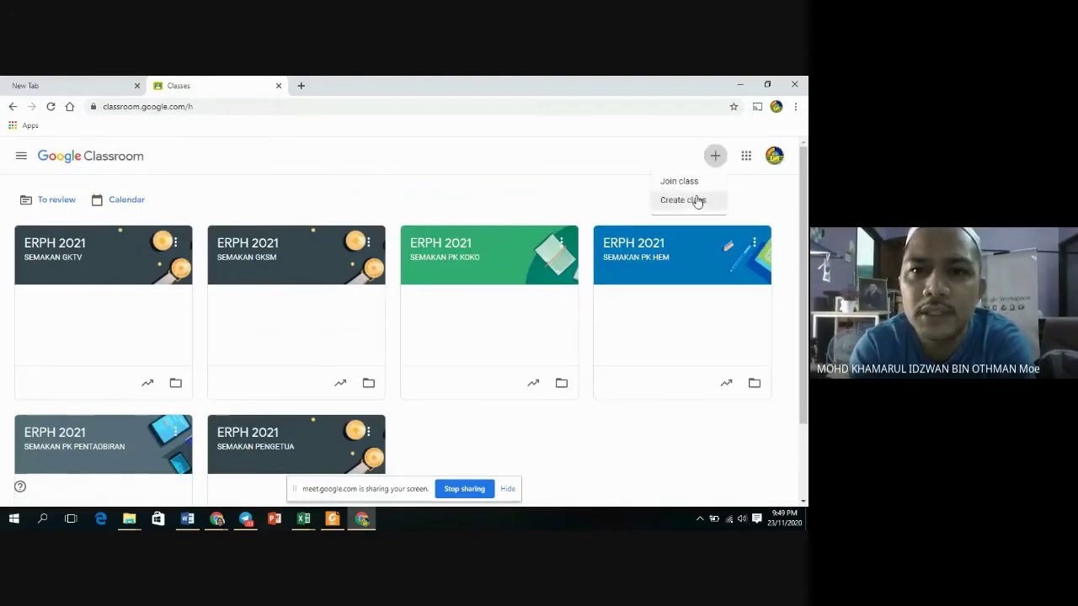
Create a class named 'ERPH 2021' with section 'SEMAKAN GKM'.
{"action": "left_click", "coordinate": [695, 199]}
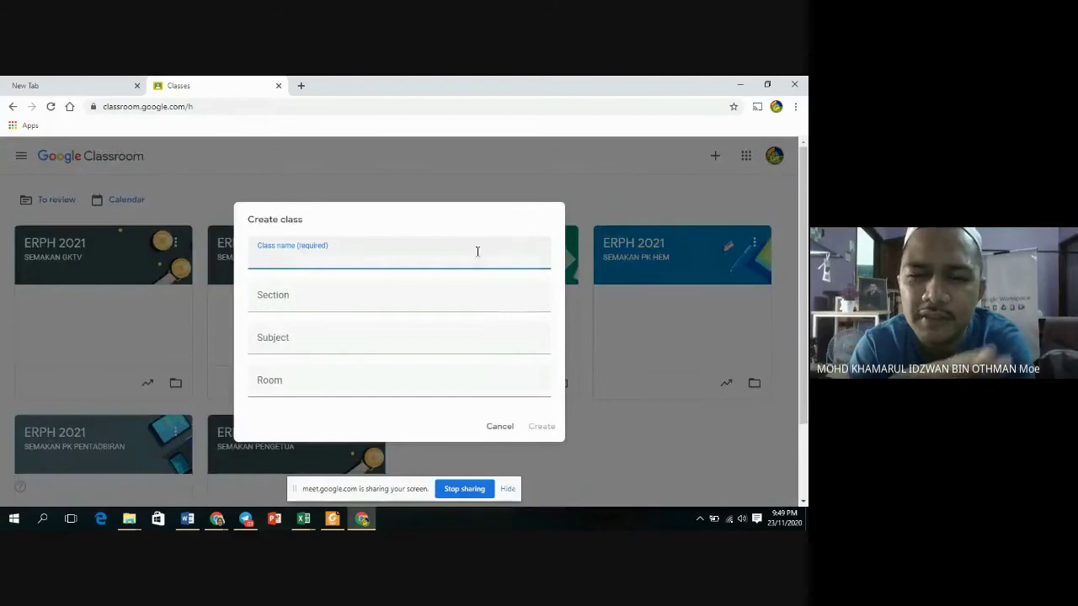
{"action": "type", "text": "E"}
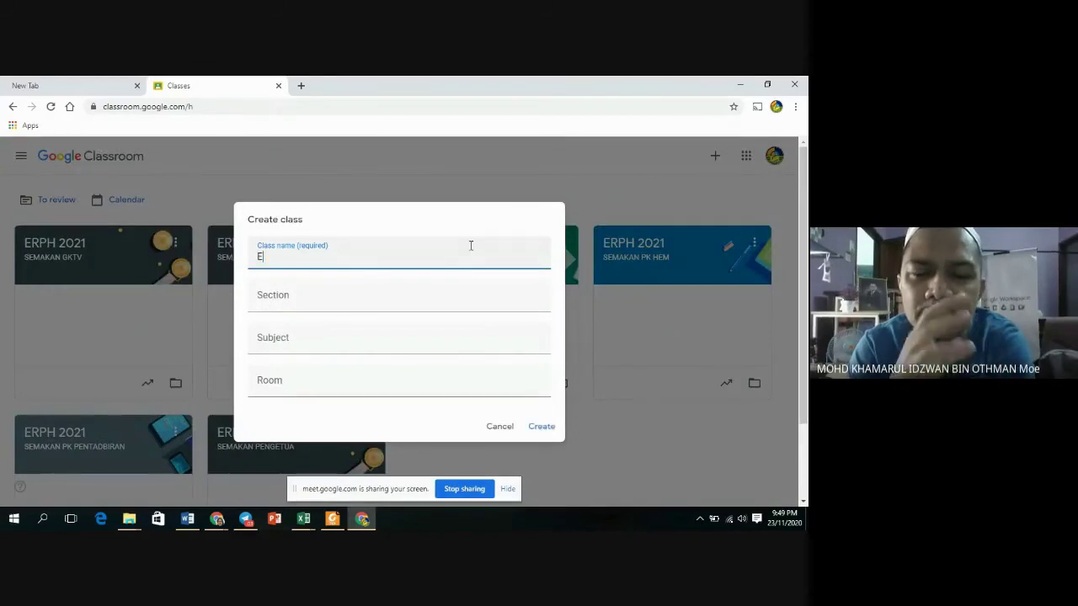
{"action": "type", "text": "RPH 2021"}
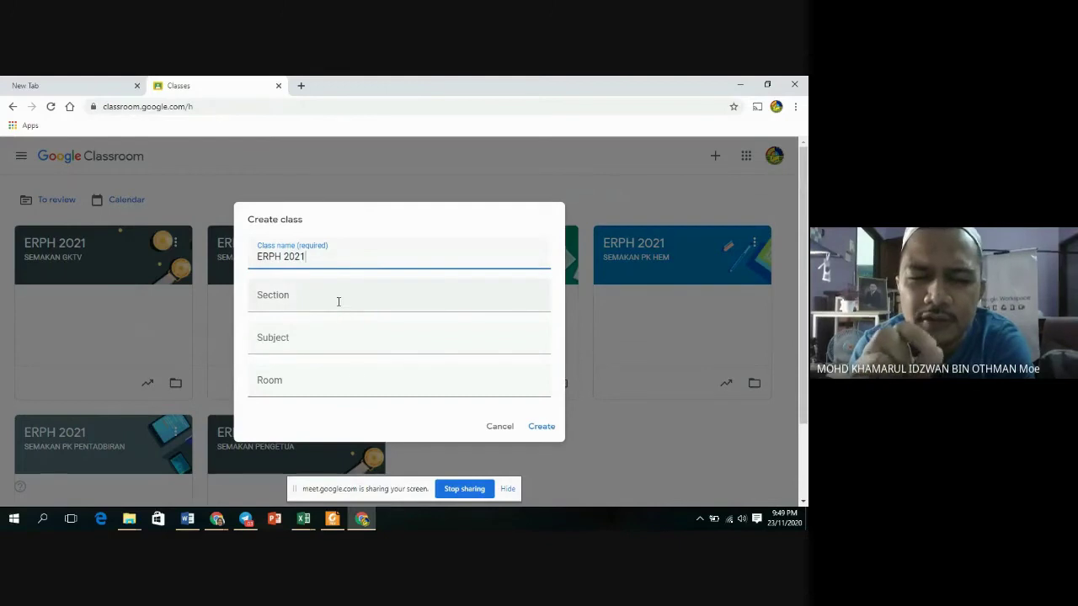
{"action": "left_click", "coordinate": [338, 301]}
{"action": "type", "text": "SEMAKAN GKM"}
{"action": "left_click", "coordinate": [548, 428]}
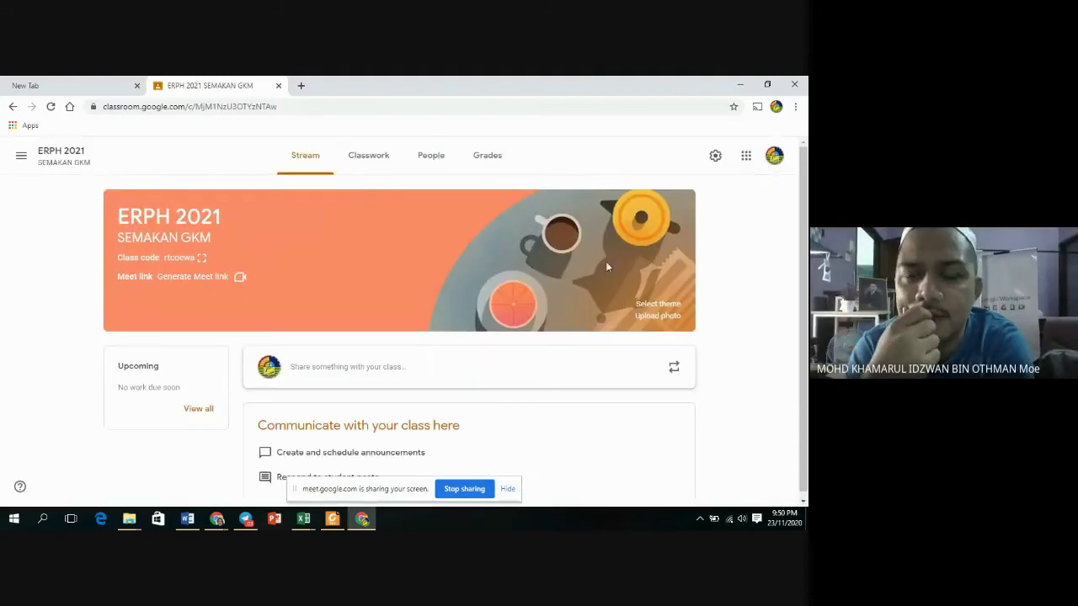
Go back to the Classes overview and bring up the + create/join options.
{"action": "left_click", "coordinate": [21, 157]}
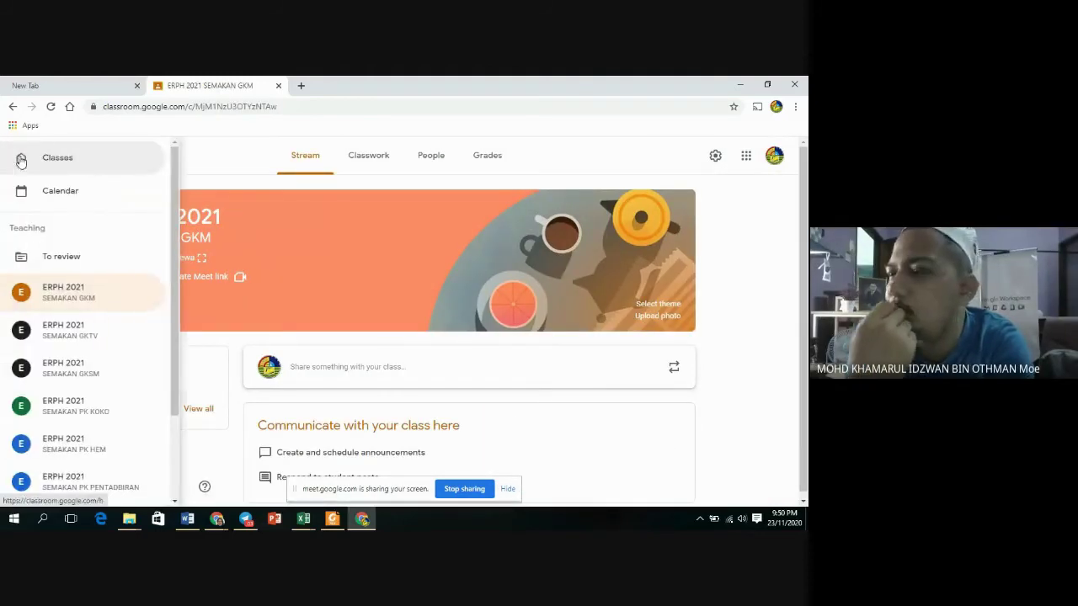
{"action": "left_click", "coordinate": [69, 160]}
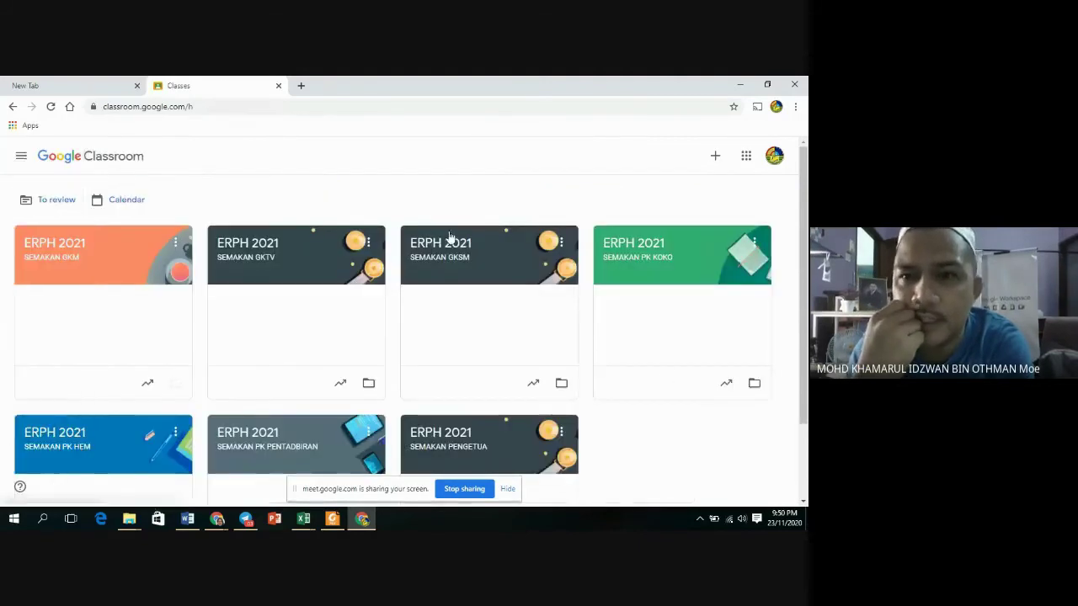
{"action": "left_click", "coordinate": [715, 165]}
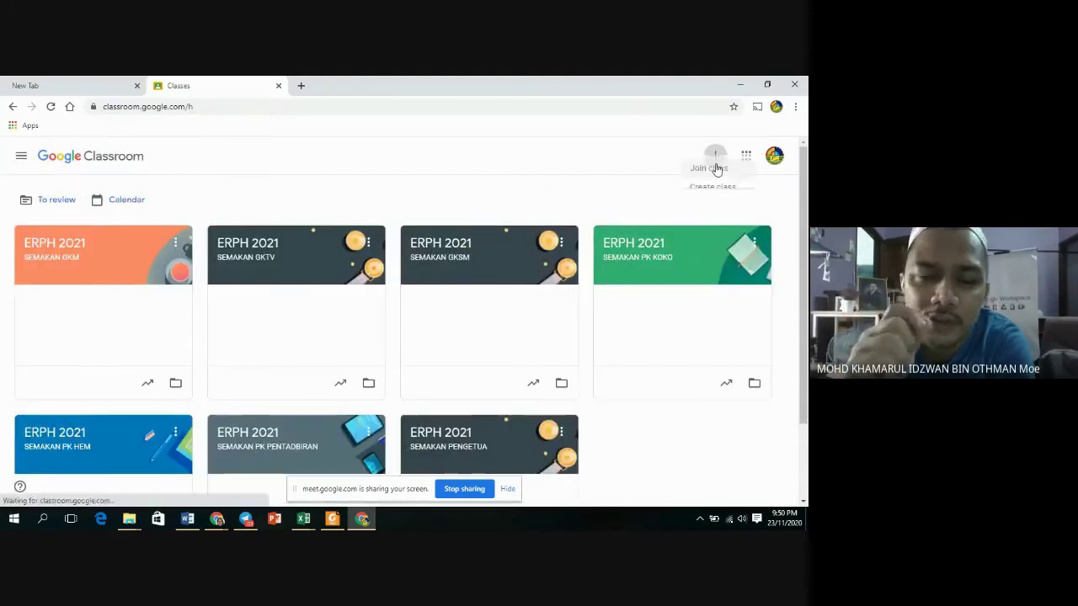
Create a class named 'ERPH 2021' with section 'SEMAKAN GKB'.
{"action": "left_click", "coordinate": [696, 200]}
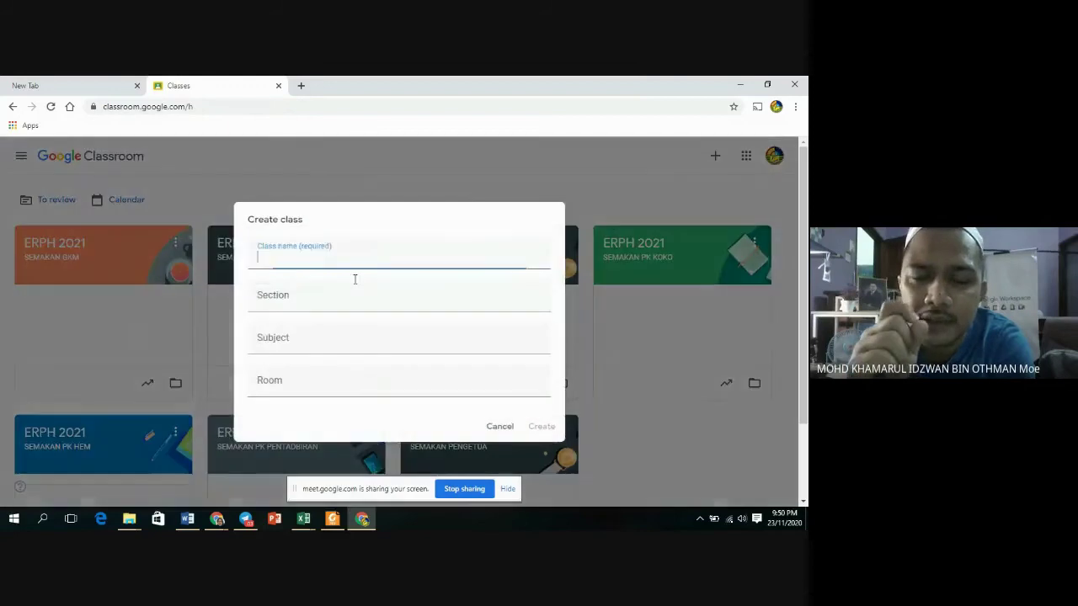
{"action": "type", "text": "ERPH 2021"}
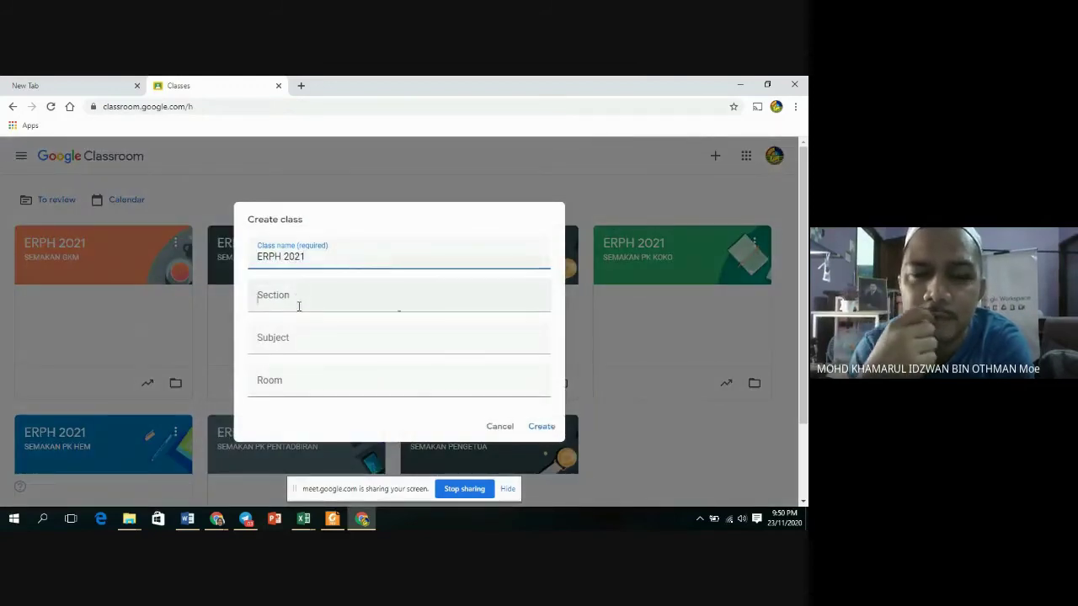
{"action": "left_click", "coordinate": [298, 303]}
{"action": "type", "text": "SEMAKAN GKB"}
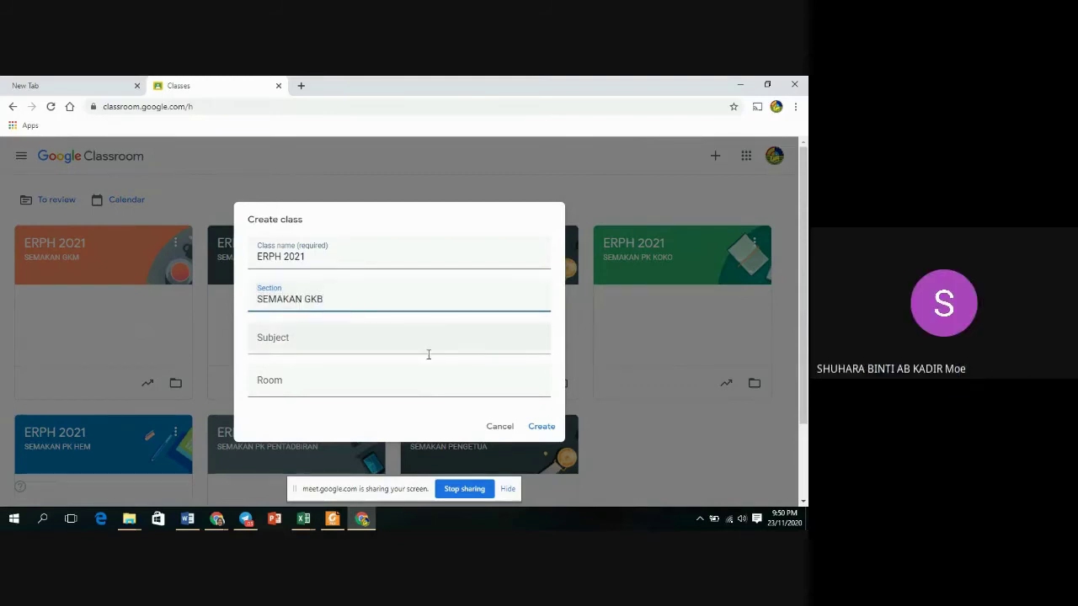
{"action": "left_click", "coordinate": [542, 428]}
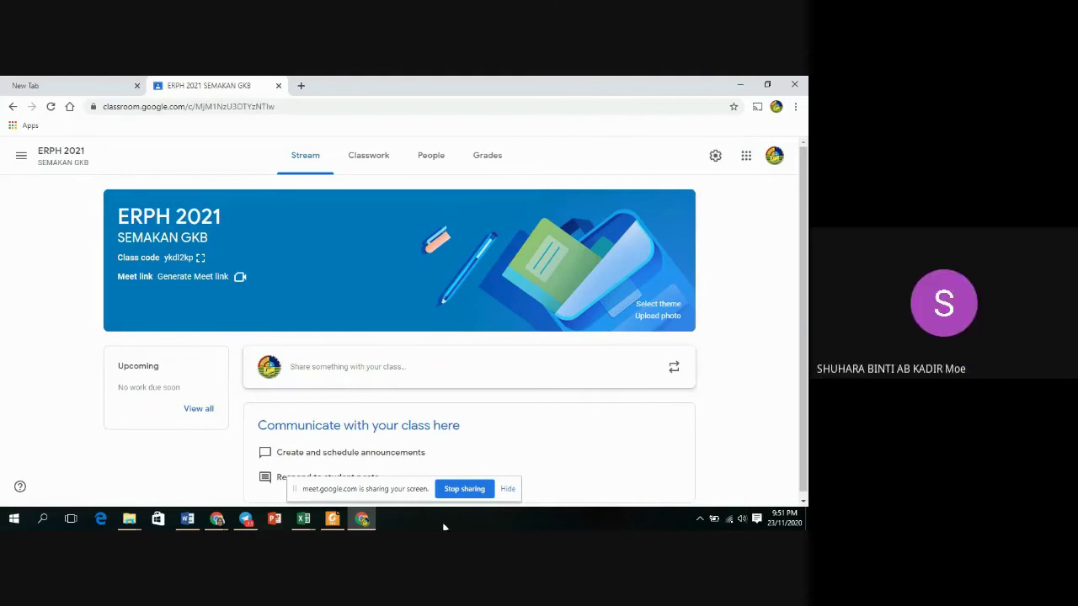
Stop the Meet screen share, revealing the Pengurusan ERPH Menggunakan Google Classroom stream.
{"action": "left_click", "coordinate": [465, 490]}
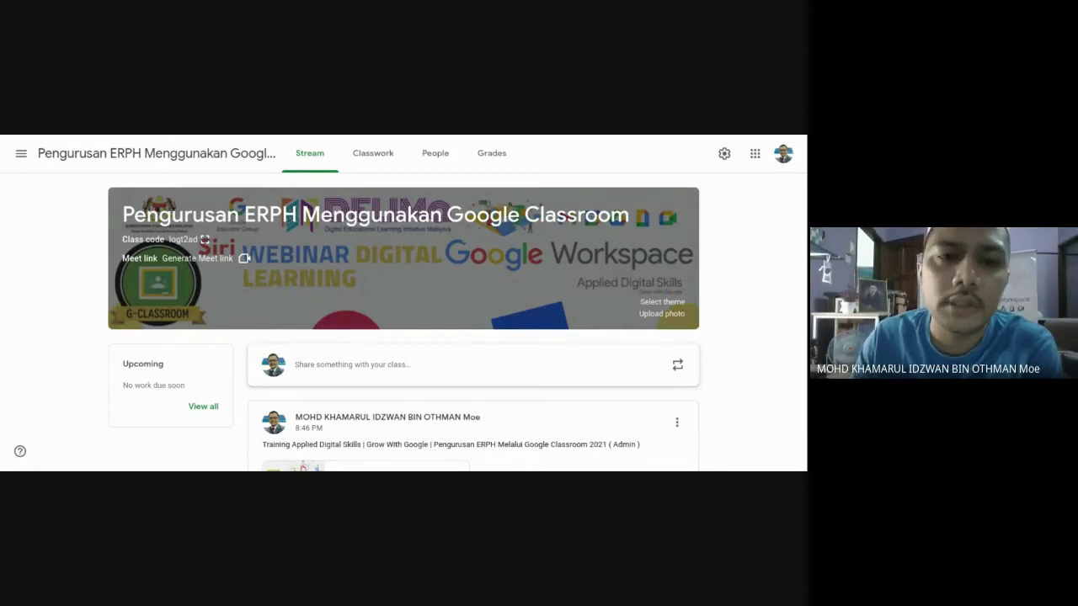
Move the SEMAKAN GURU BESAR card to second position, then open the ERPH 2020 SEMAKAN PK PPKI class.
{"action": "key", "text": "alt+Left"}
{"action": "scroll", "coordinate": [337, 298], "scroll_direction": "down", "scroll_amount": 1}
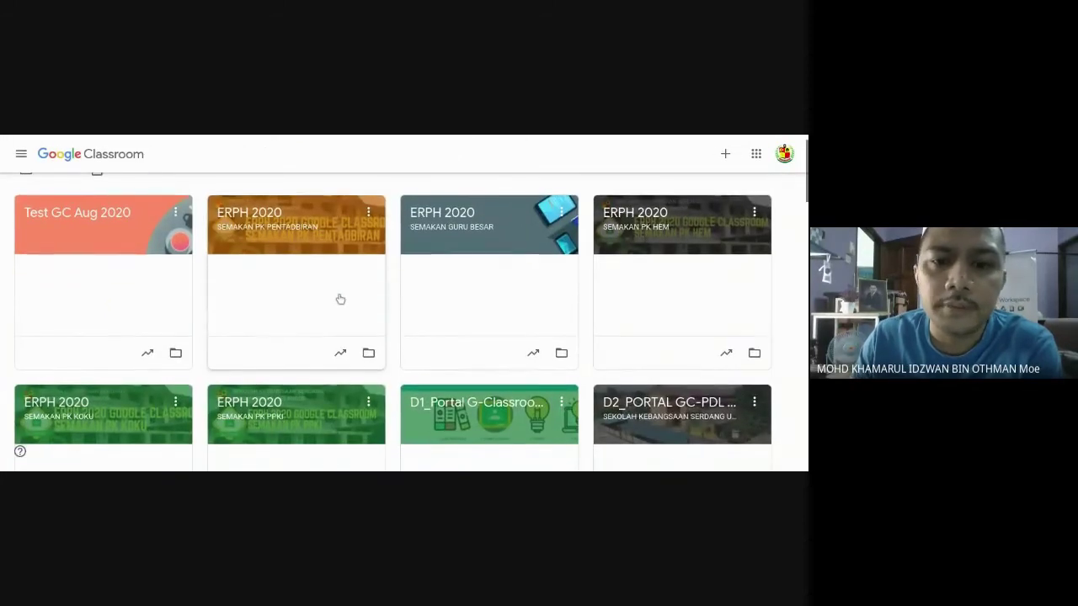
{"action": "scroll", "coordinate": [429, 308], "scroll_direction": "down", "scroll_amount": 1}
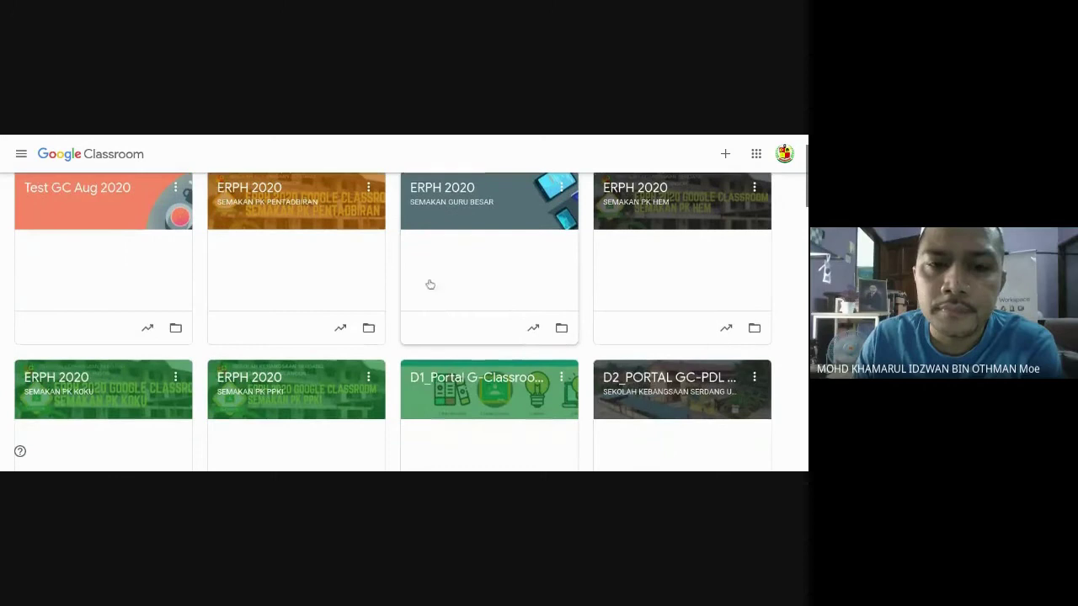
{"action": "scroll", "coordinate": [338, 258], "scroll_direction": "up", "scroll_amount": 1}
{"action": "left_click_drag", "start_coordinate": [457, 240], "coordinate": [320, 232]}
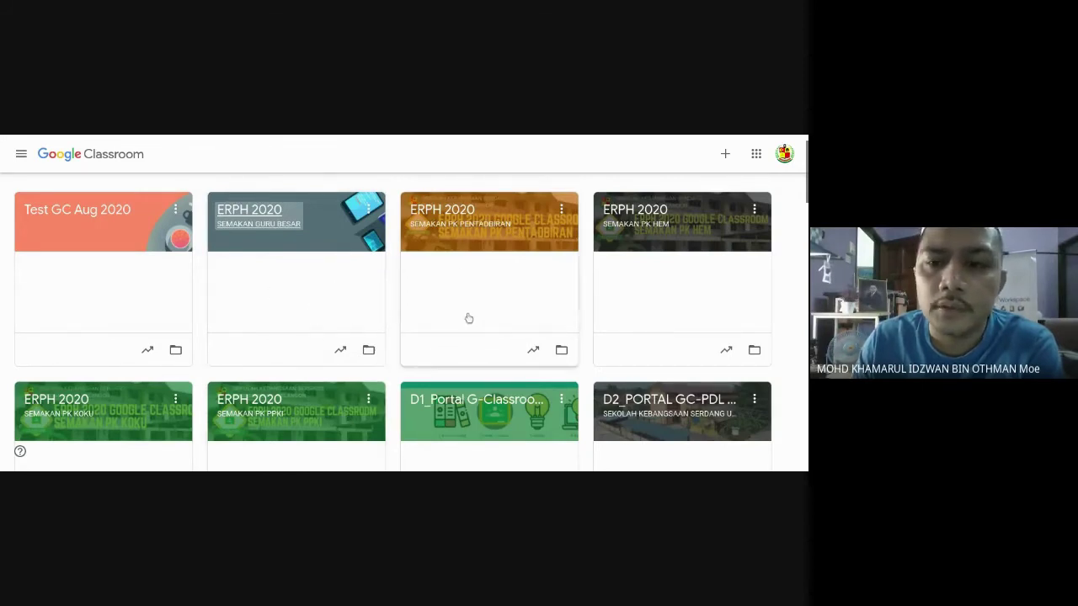
{"action": "left_click", "coordinate": [271, 406]}
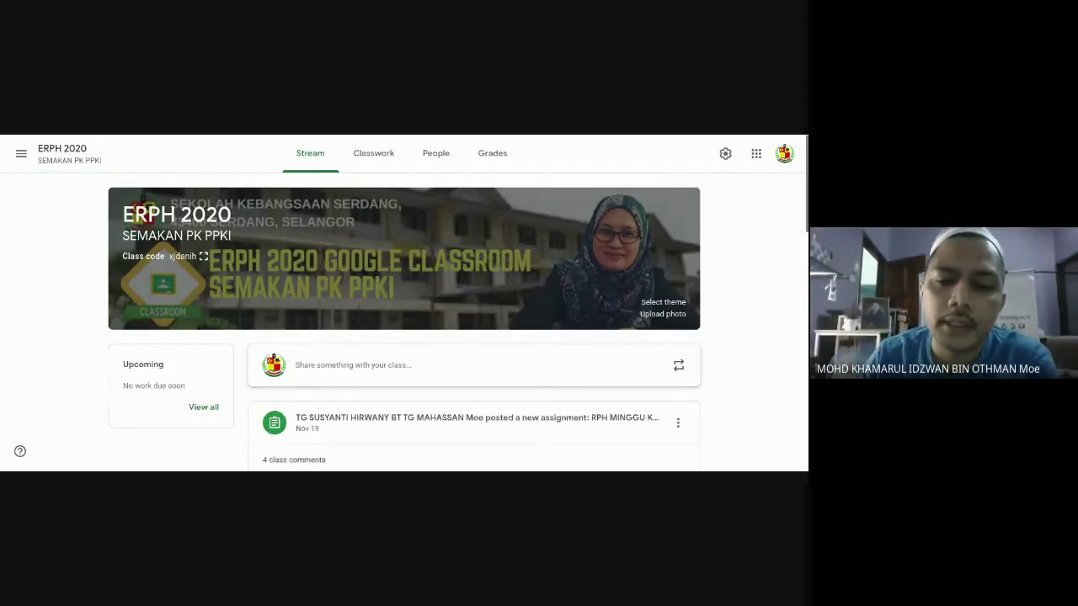
Look over the SEMAKAN PK PPKI stream and classwork list, then bring up the main menu.
{"action": "scroll", "coordinate": [507, 339], "scroll_direction": "down", "scroll_amount": 3}
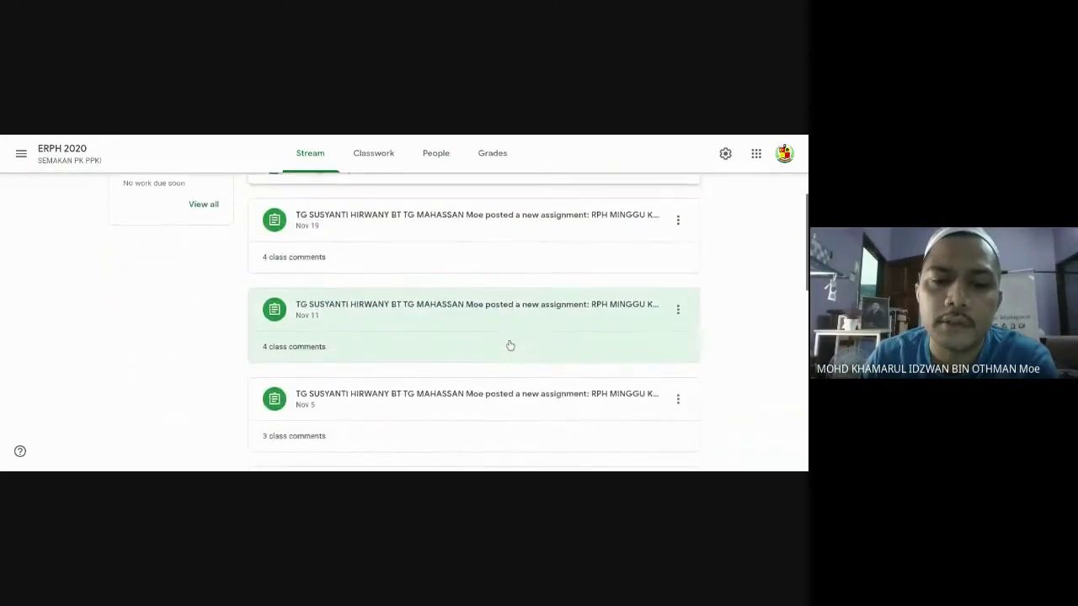
{"action": "scroll", "coordinate": [507, 344], "scroll_direction": "up", "scroll_amount": 2}
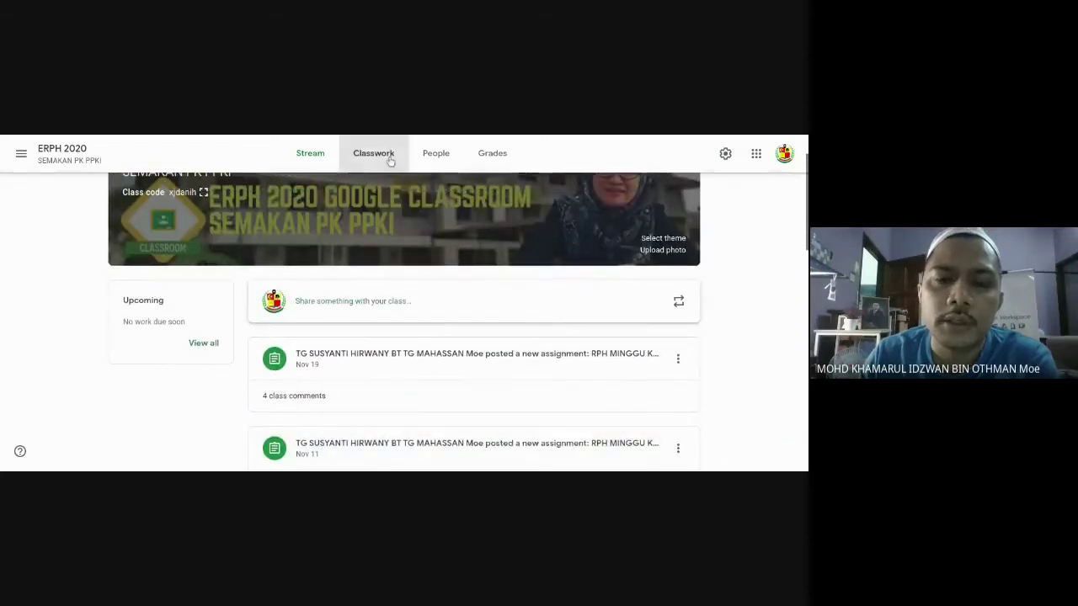
{"action": "left_click", "coordinate": [389, 159]}
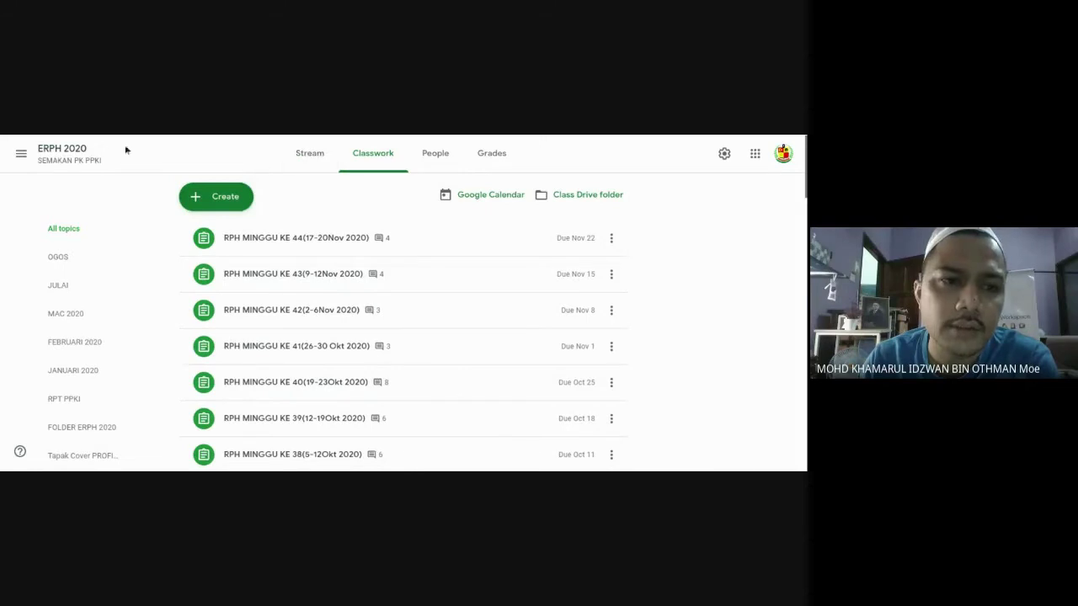
{"action": "left_click", "coordinate": [89, 158]}
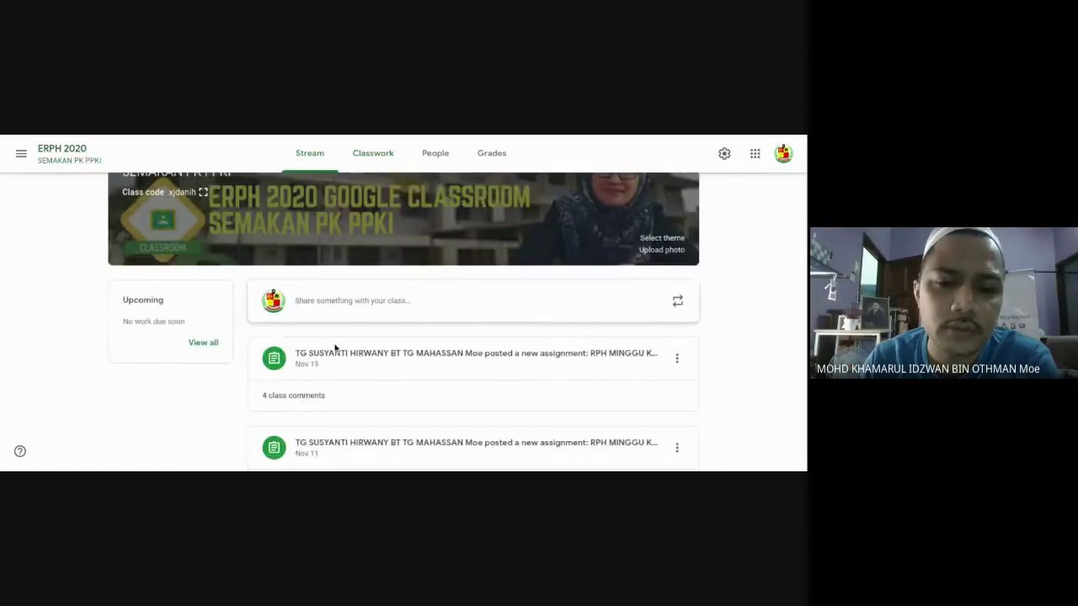
{"action": "scroll", "coordinate": [35, 213], "scroll_direction": "up", "scroll_amount": 1}
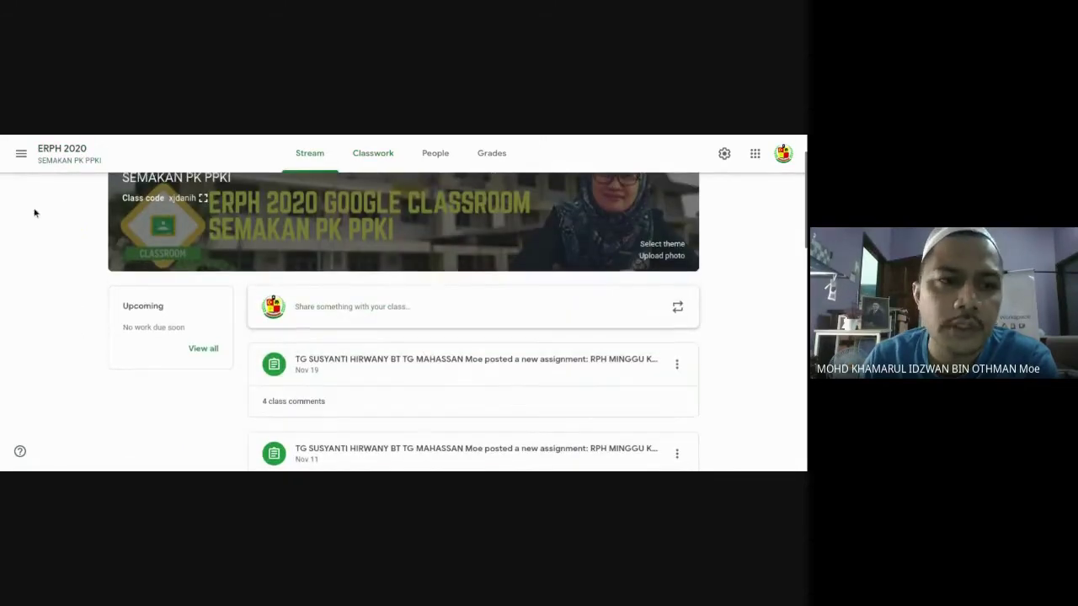
{"action": "left_click", "coordinate": [21, 157]}
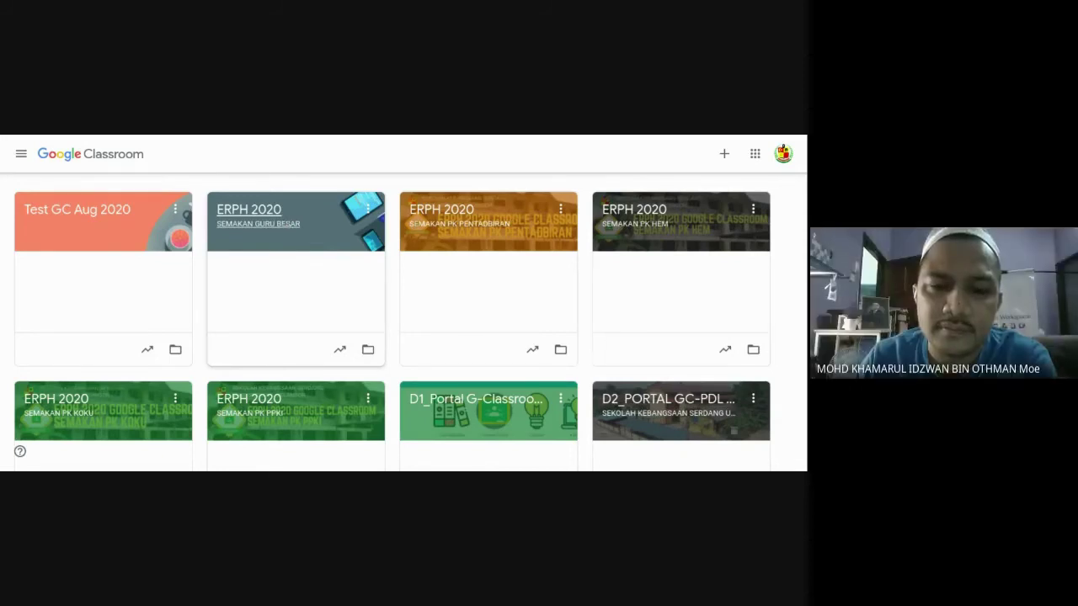
{"action": "left_click", "coordinate": [287, 225]}
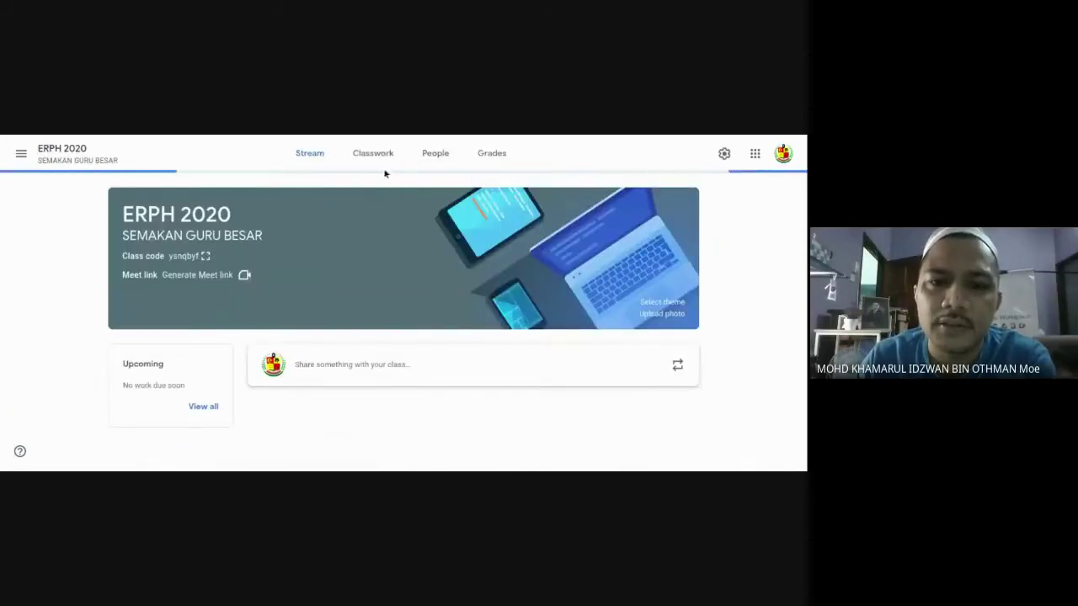
{"action": "left_click", "coordinate": [444, 166]}
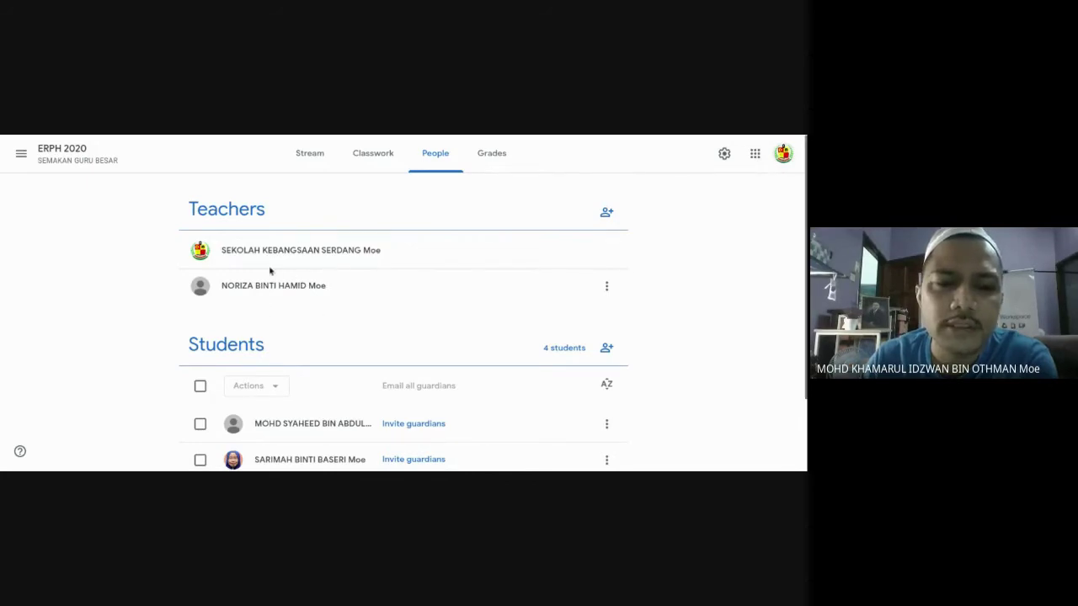
{"action": "scroll", "coordinate": [383, 276], "scroll_direction": "down", "scroll_amount": 2}
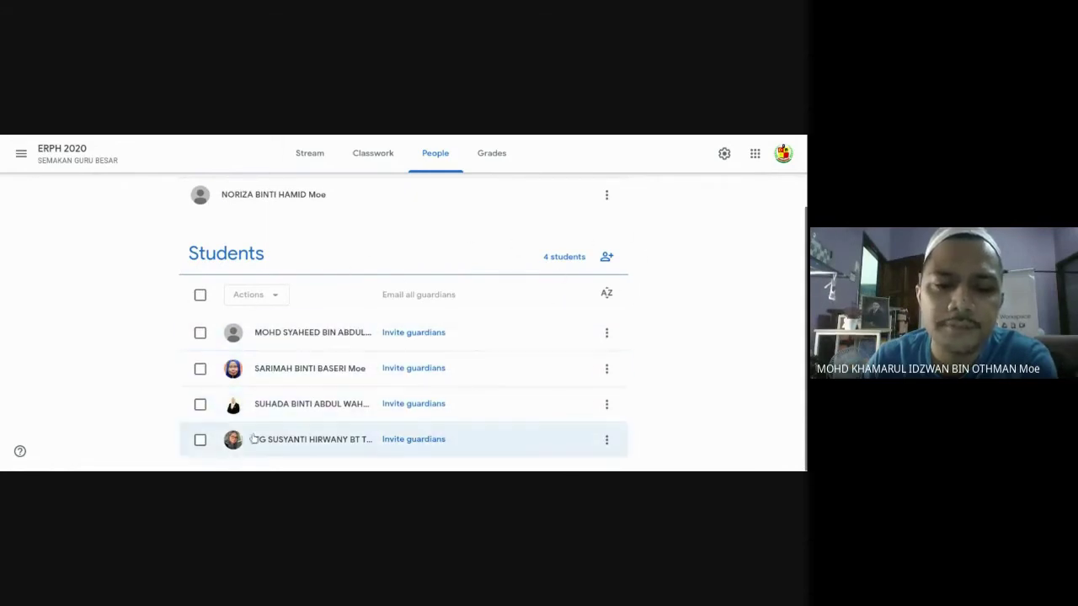
{"action": "scroll", "coordinate": [397, 371], "scroll_direction": "up", "scroll_amount": 2}
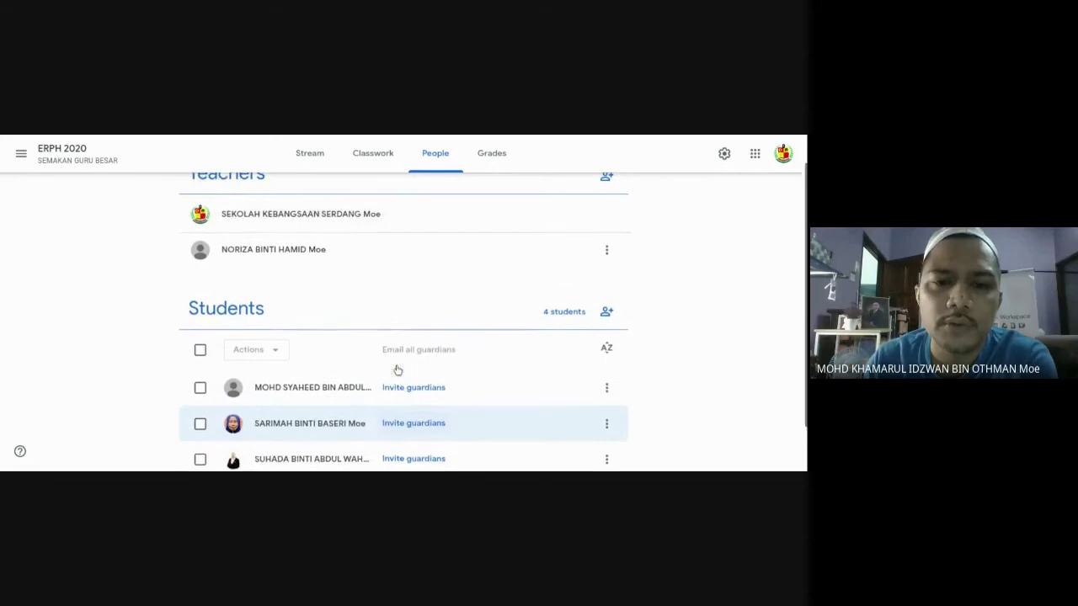
{"action": "left_click", "coordinate": [385, 155]}
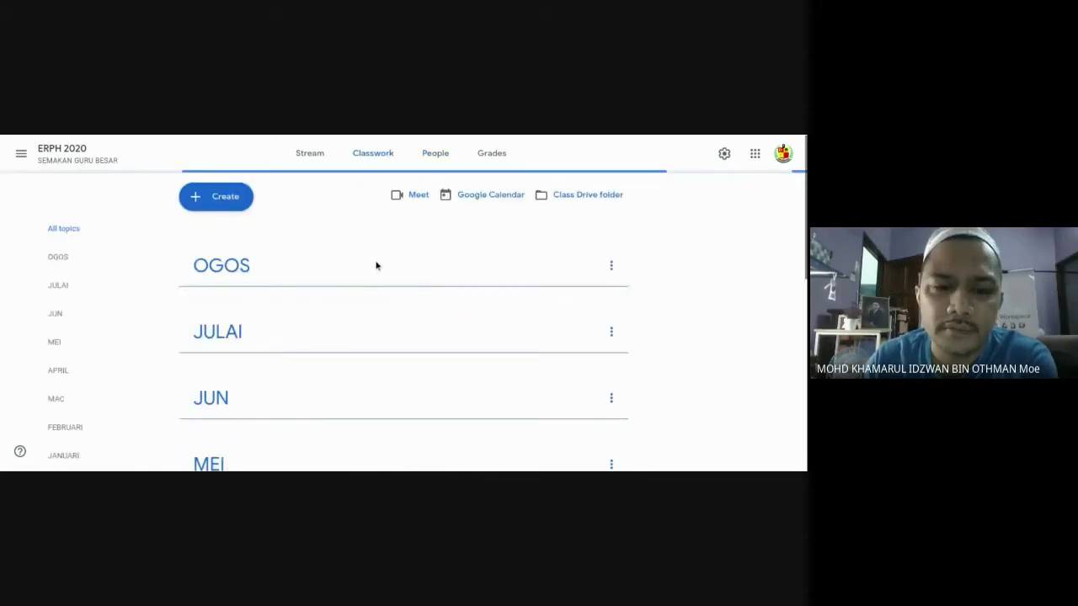
{"action": "scroll", "coordinate": [328, 290], "scroll_direction": "down", "scroll_amount": 2}
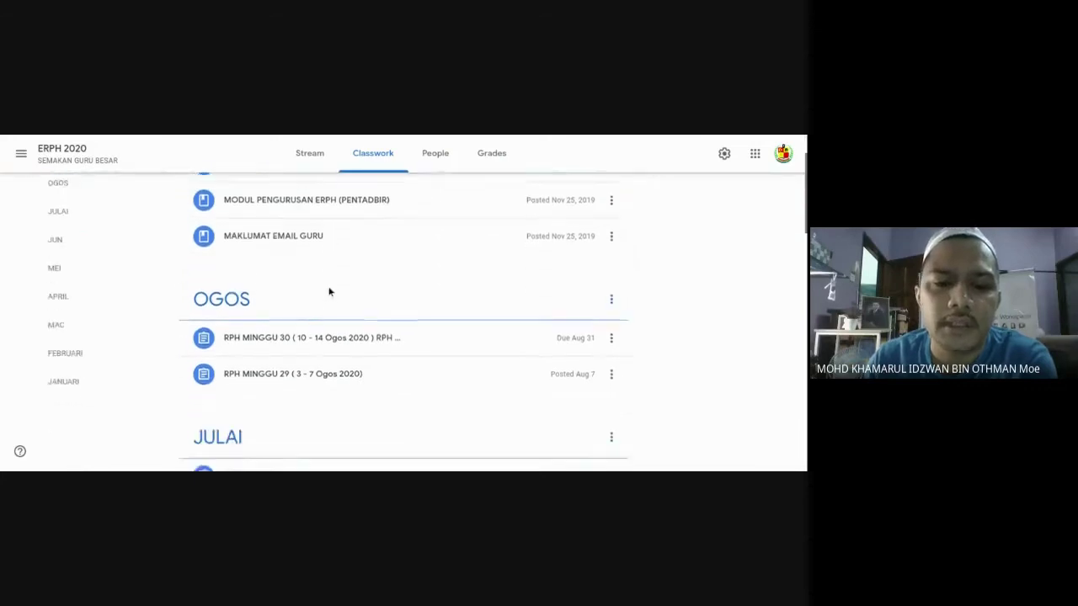
{"action": "scroll", "coordinate": [329, 292], "scroll_direction": "up", "scroll_amount": 1}
{"action": "scroll", "coordinate": [329, 292], "scroll_direction": "up", "scroll_amount": 1}
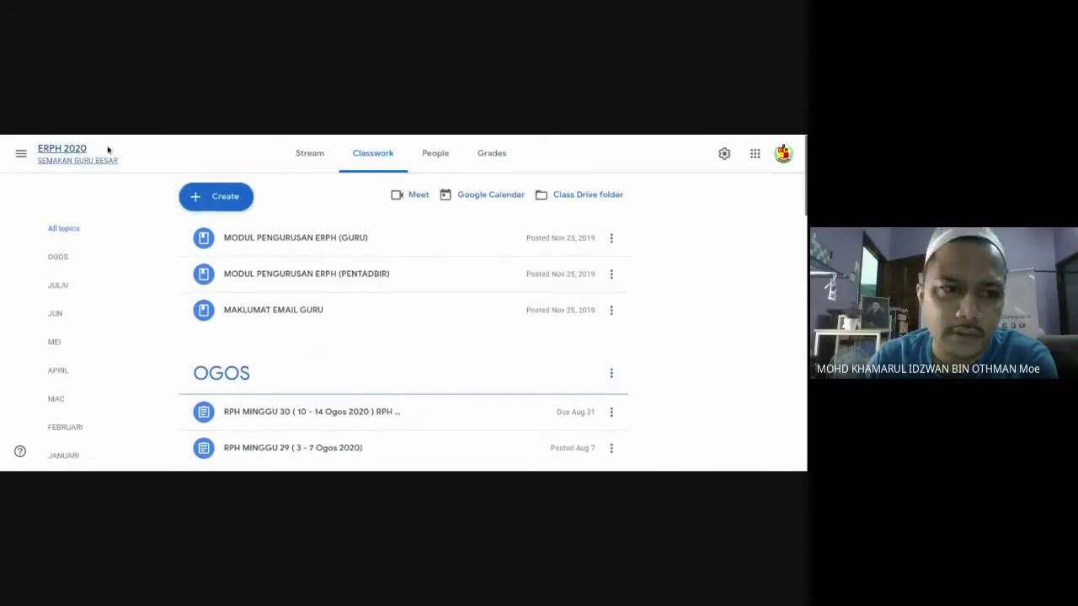
{"action": "left_click", "coordinate": [18, 157]}
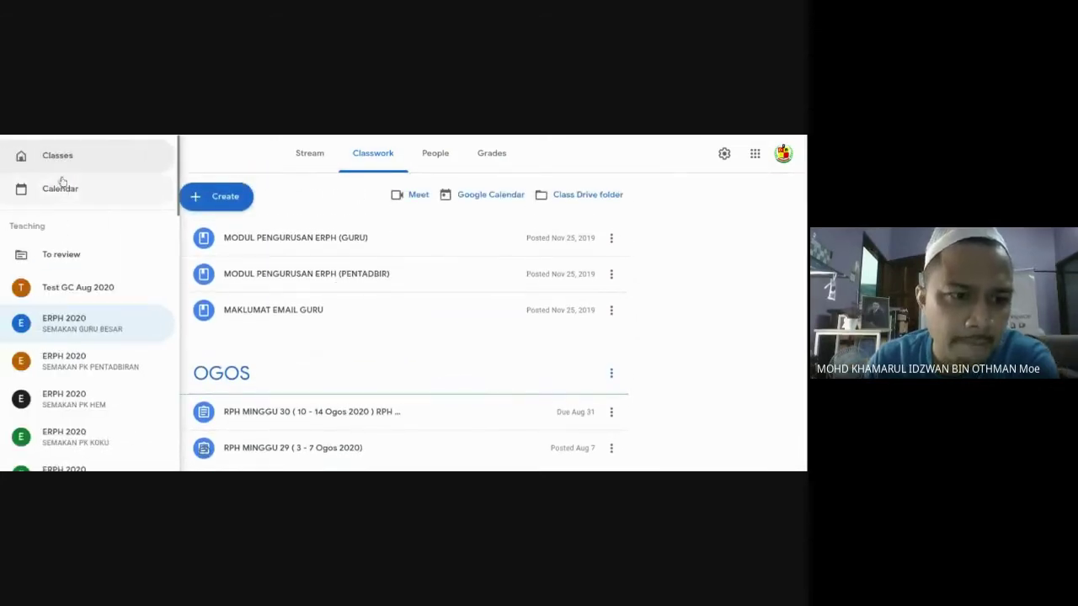
{"action": "left_click", "coordinate": [57, 155]}
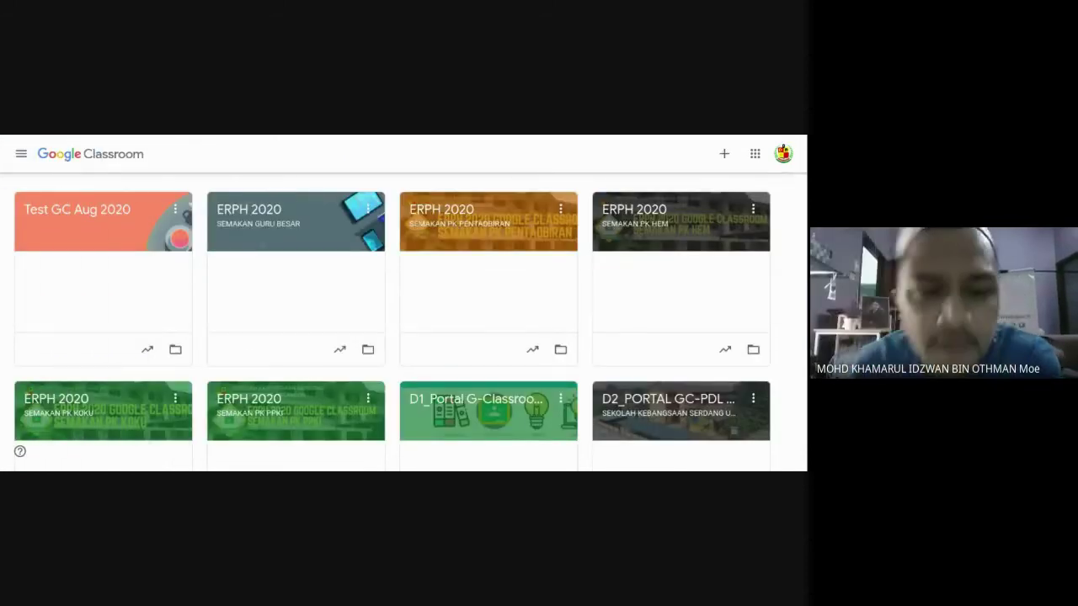
Show the SEMAKAN PK PENTADBIRAN class's full teacher list and check the signed-in account.
{"action": "left_click", "coordinate": [440, 219]}
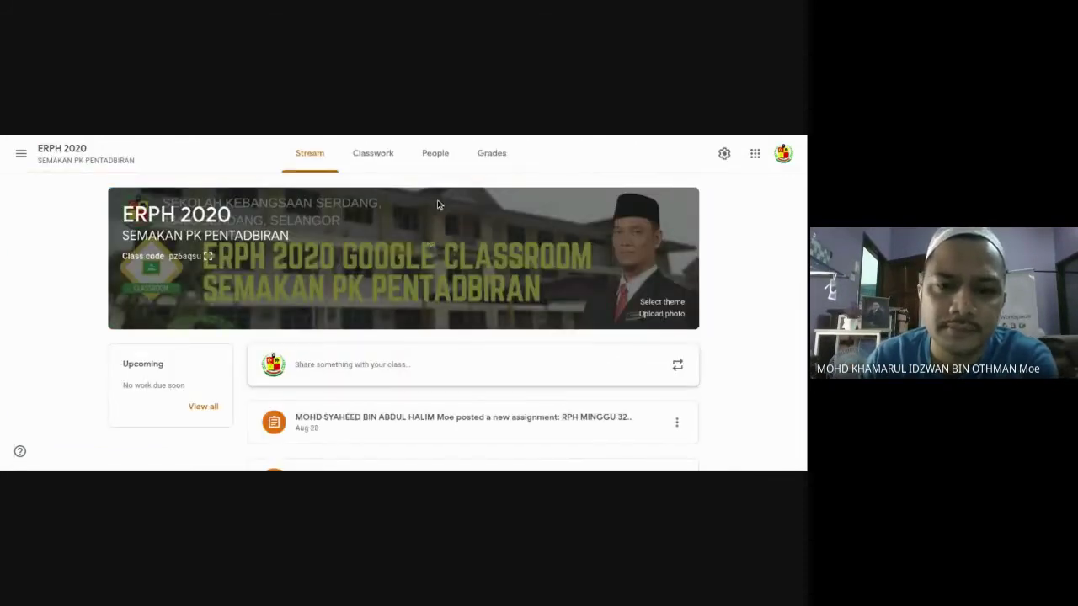
{"action": "left_click", "coordinate": [427, 161]}
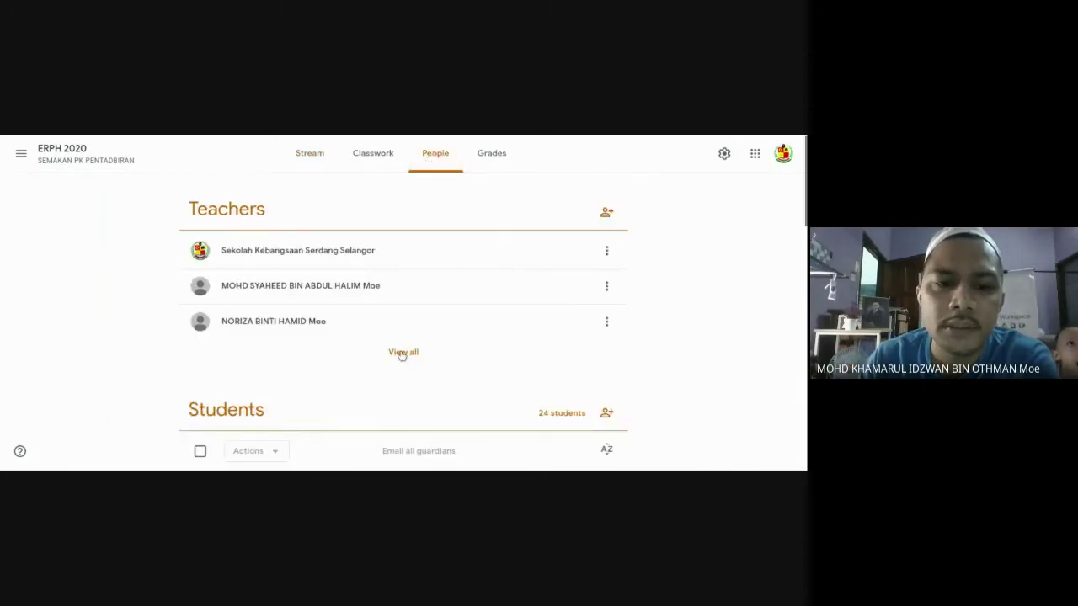
{"action": "left_click", "coordinate": [402, 352]}
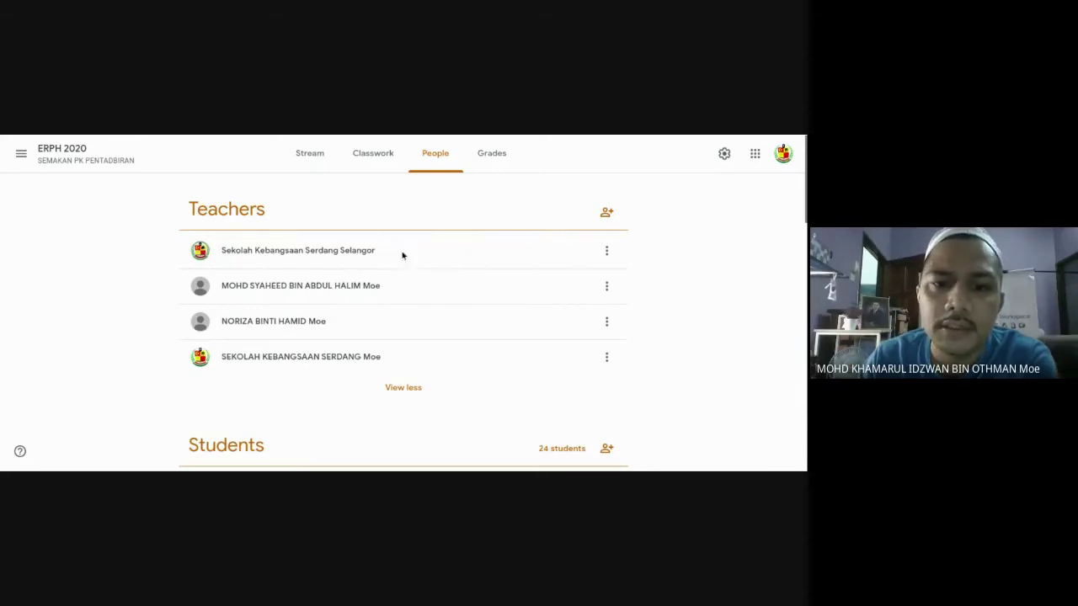
{"action": "left_click", "coordinate": [782, 154]}
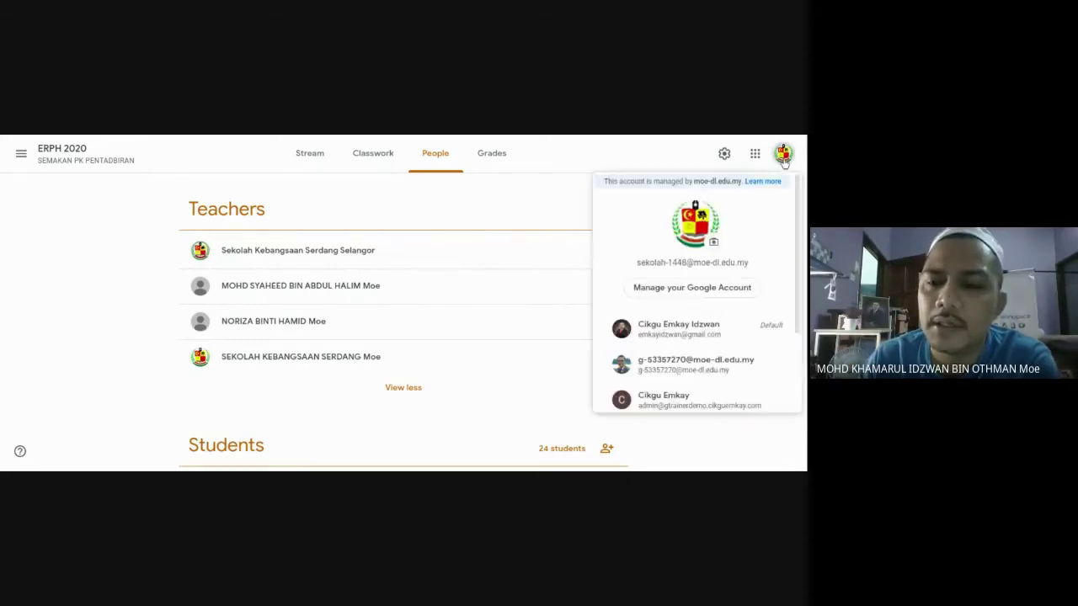
{"action": "left_click", "coordinate": [544, 204]}
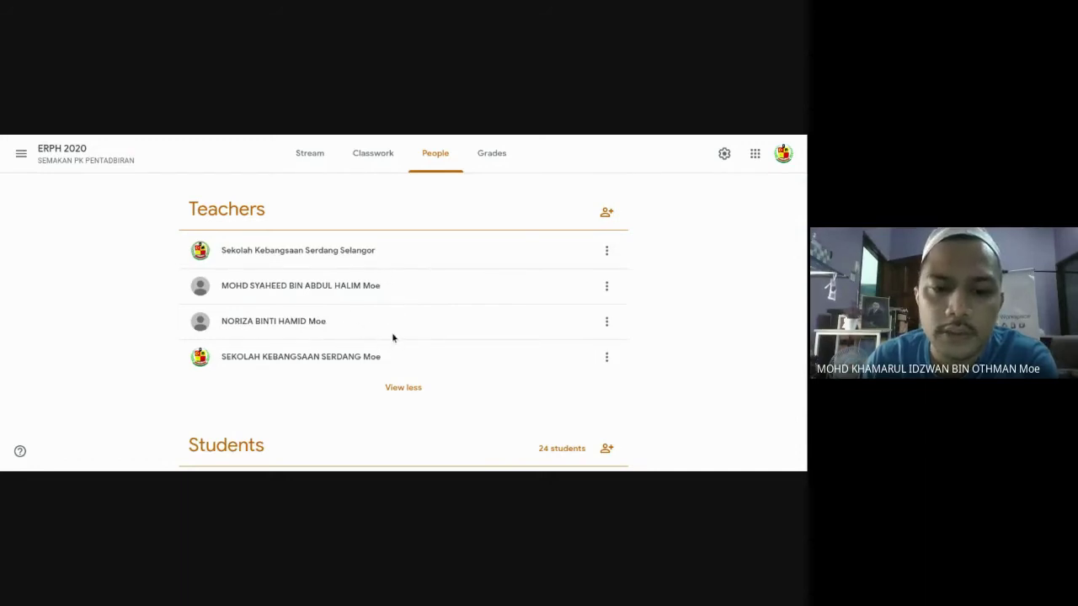
Scroll through the PK PENTADBIRAN teachers and students, then switch to the SEMAKAN PK HEM class.
{"action": "scroll", "coordinate": [394, 336], "scroll_direction": "down", "scroll_amount": 3}
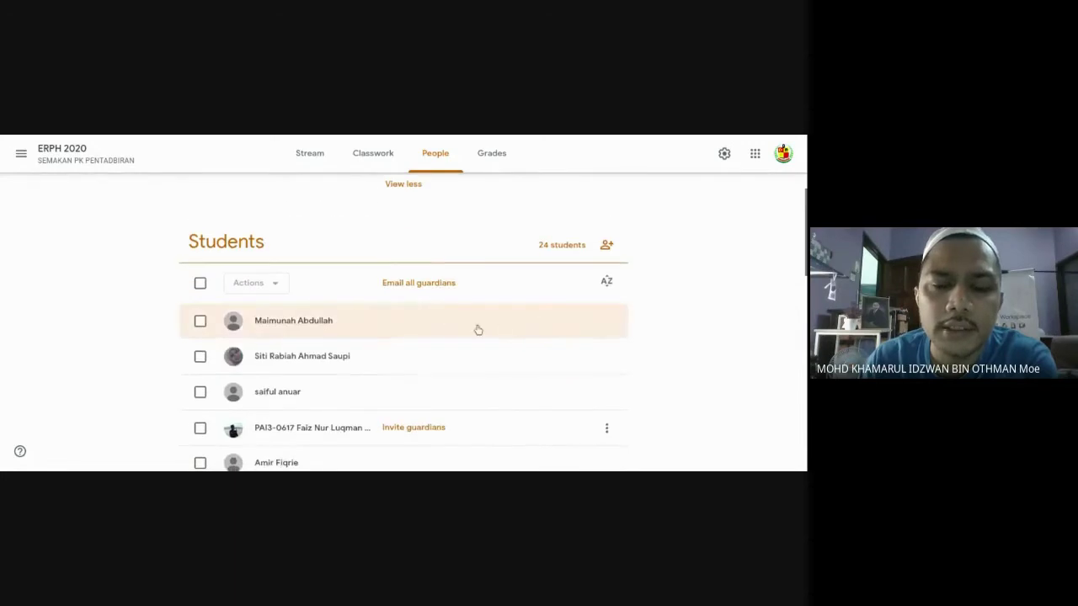
{"action": "scroll", "coordinate": [477, 330], "scroll_direction": "down", "scroll_amount": 3}
{"action": "scroll", "coordinate": [446, 344], "scroll_direction": "down", "scroll_amount": 2}
{"action": "scroll", "coordinate": [447, 340], "scroll_direction": "up", "scroll_amount": 5}
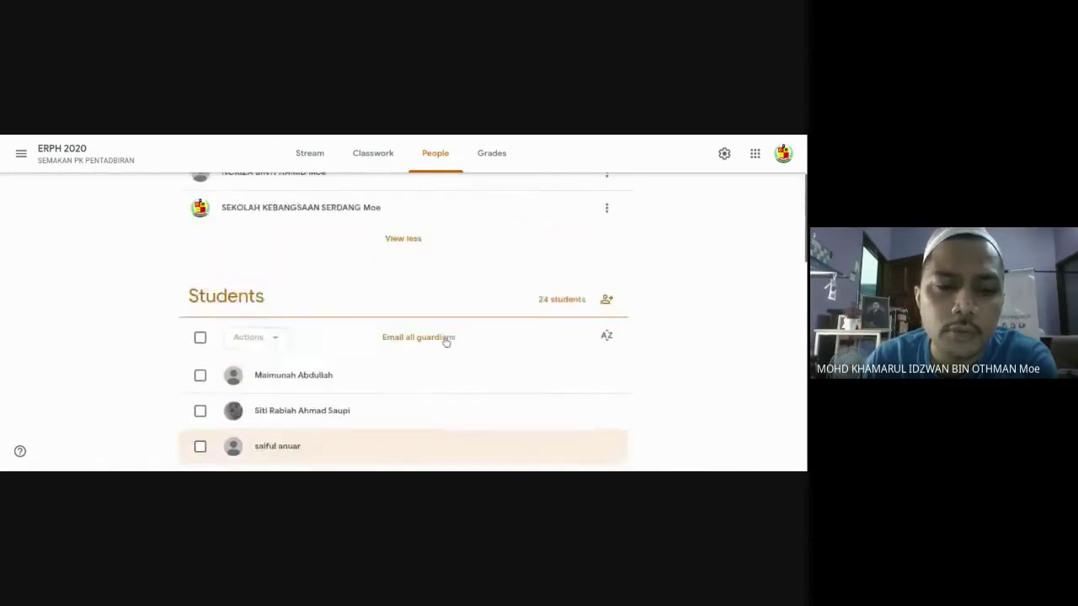
{"action": "scroll", "coordinate": [446, 340], "scroll_direction": "up", "scroll_amount": 2}
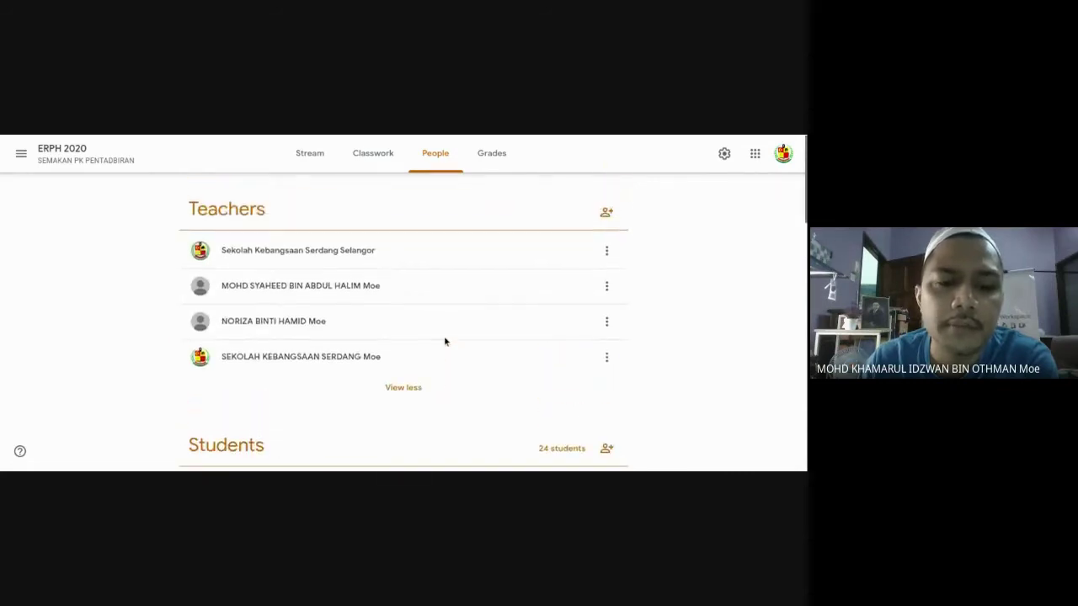
{"action": "scroll", "coordinate": [446, 340], "scroll_direction": "down", "scroll_amount": 2}
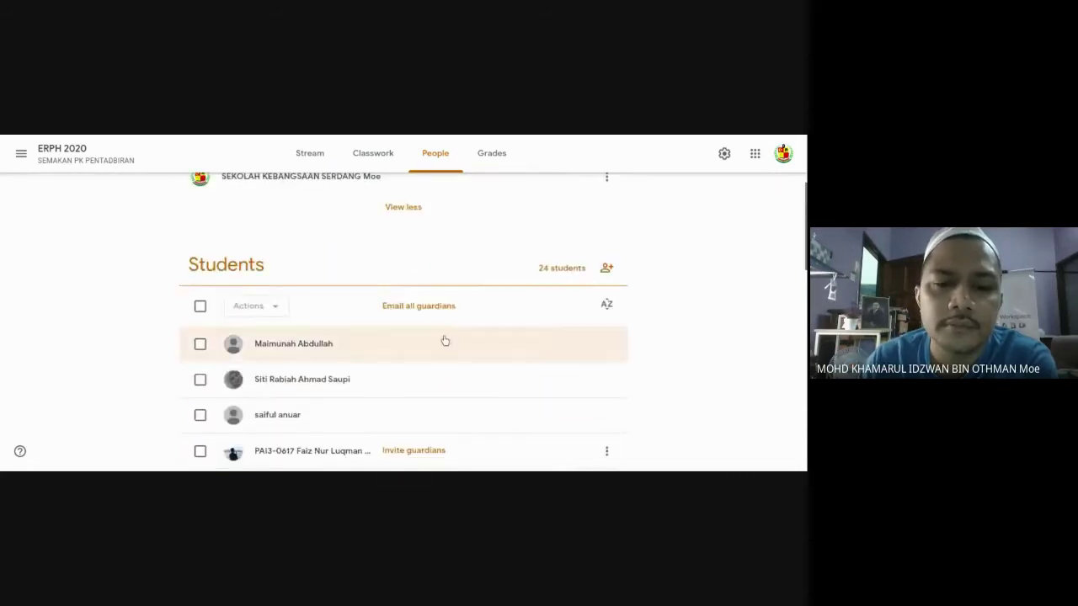
{"action": "scroll", "coordinate": [444, 340], "scroll_direction": "up", "scroll_amount": 2}
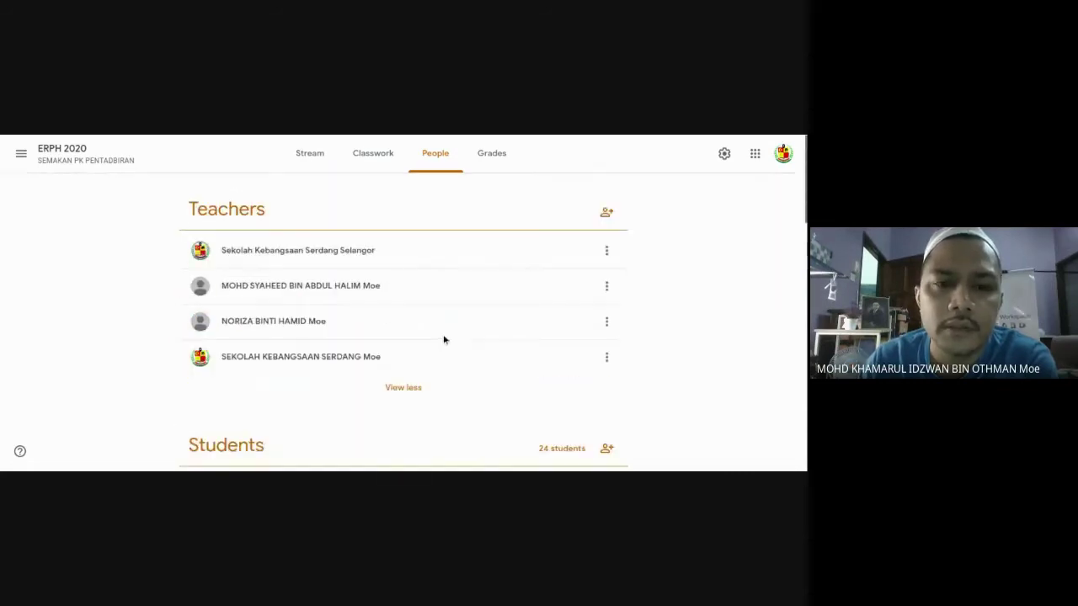
{"action": "left_click", "coordinate": [22, 153]}
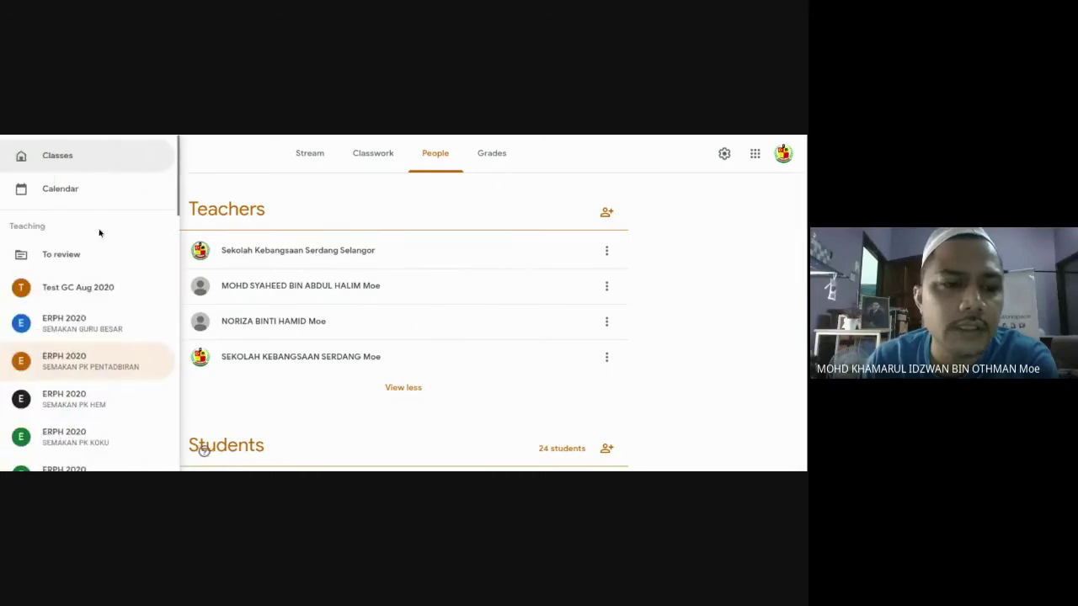
{"action": "left_click", "coordinate": [110, 408]}
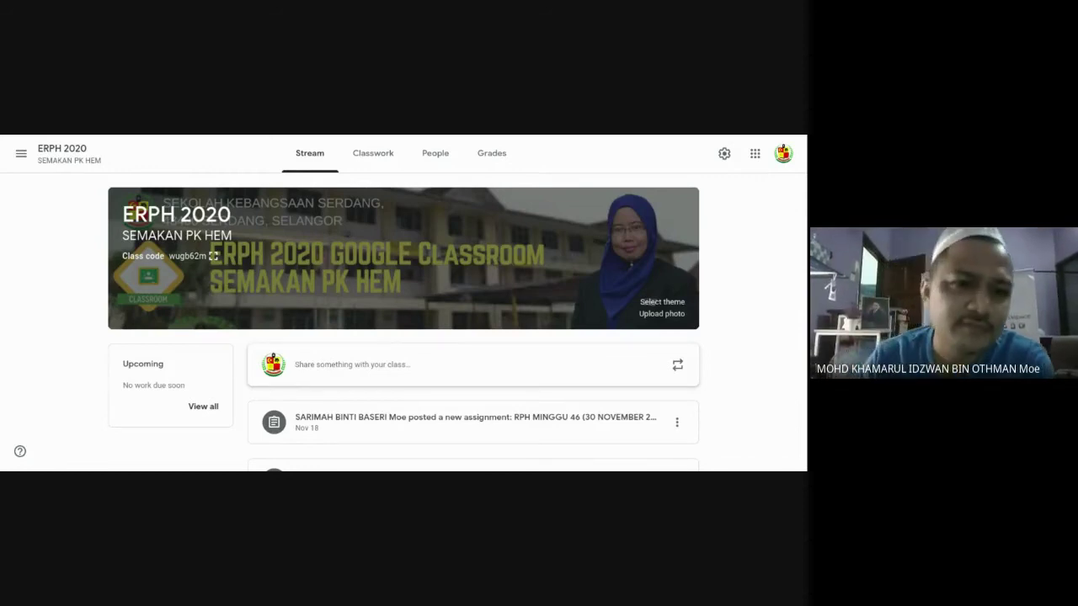
Open the SEMAKAN GURU BESAR class from the Classes overview and view its People page.
{"action": "left_click", "coordinate": [21, 153]}
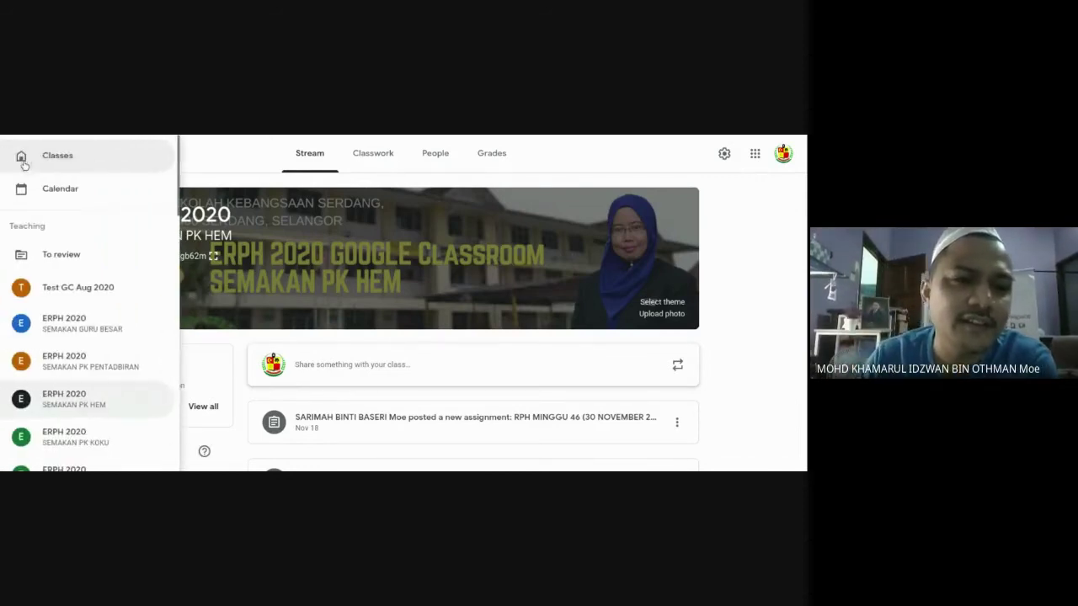
{"action": "left_click", "coordinate": [45, 158]}
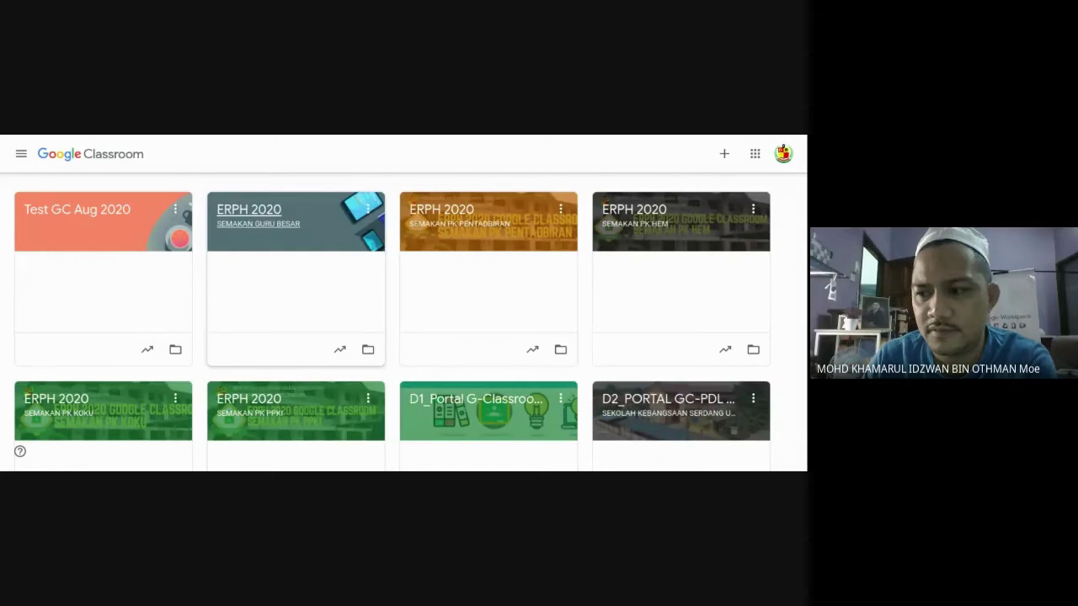
{"action": "left_click", "coordinate": [262, 215]}
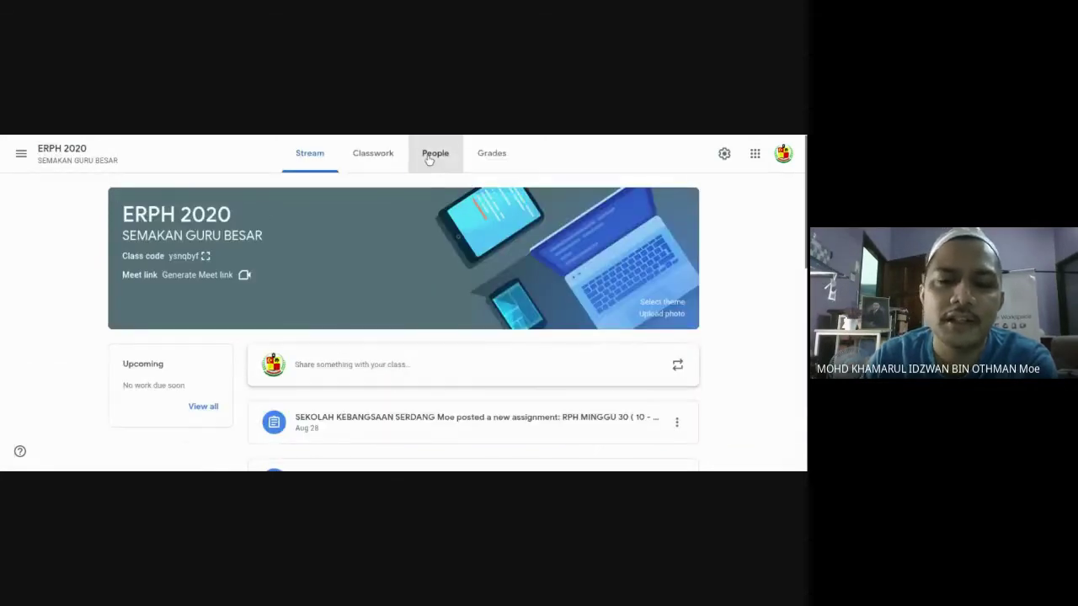
{"action": "left_click", "coordinate": [429, 158]}
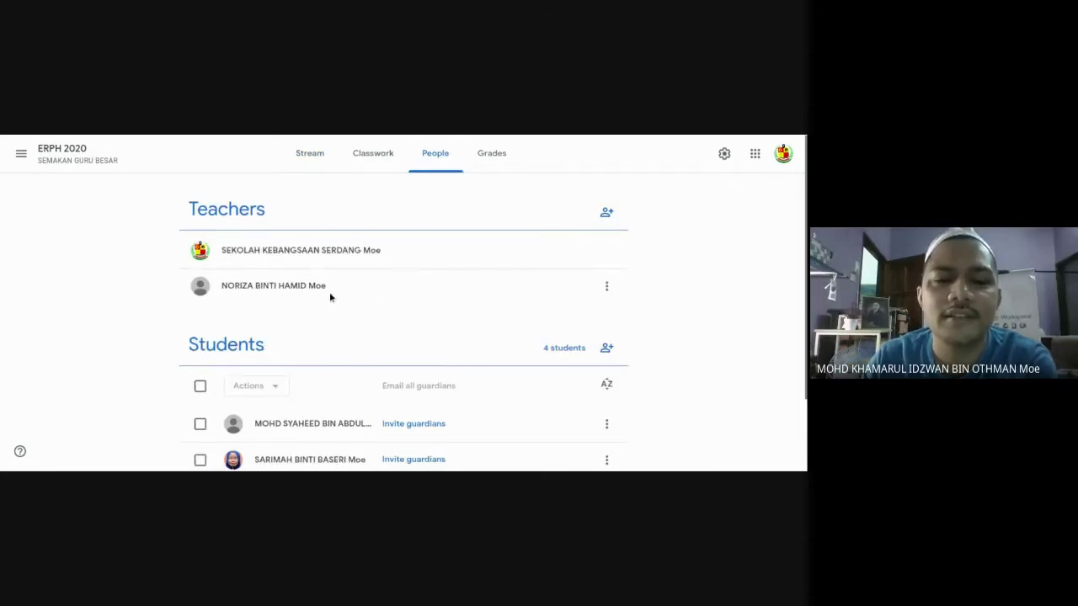
{"action": "scroll", "coordinate": [416, 312], "scroll_direction": "down", "scroll_amount": 1}
{"action": "scroll", "coordinate": [416, 312], "scroll_direction": "up", "scroll_amount": 1}
Switch to SEMAKAN PK HEM, back to SEMAKAN GURU BESAR, then bring up the navigation drawer.
{"action": "left_click", "coordinate": [21, 156]}
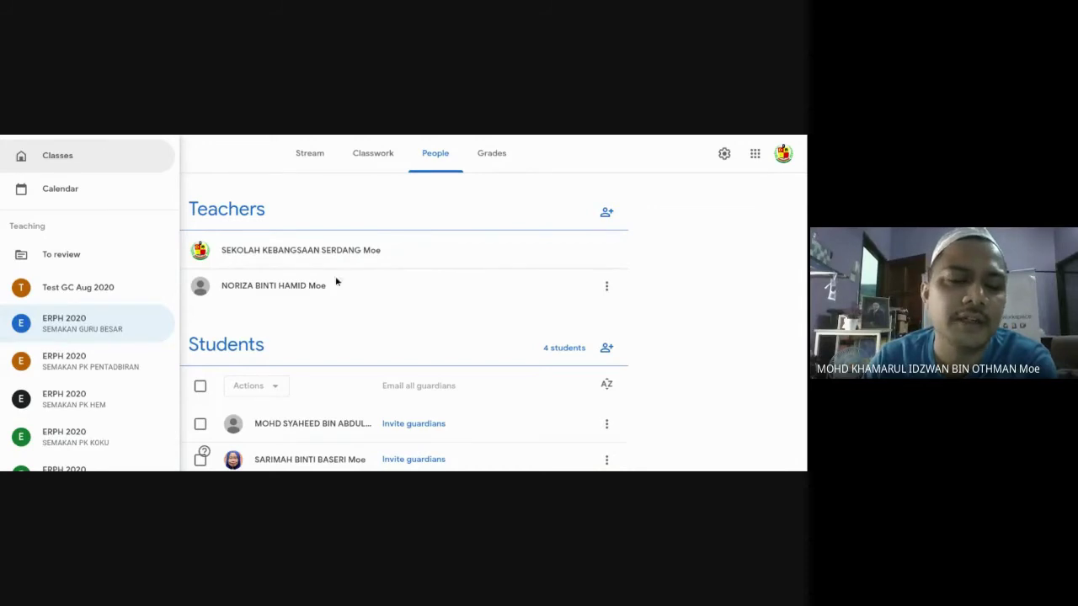
{"action": "left_click", "coordinate": [78, 410]}
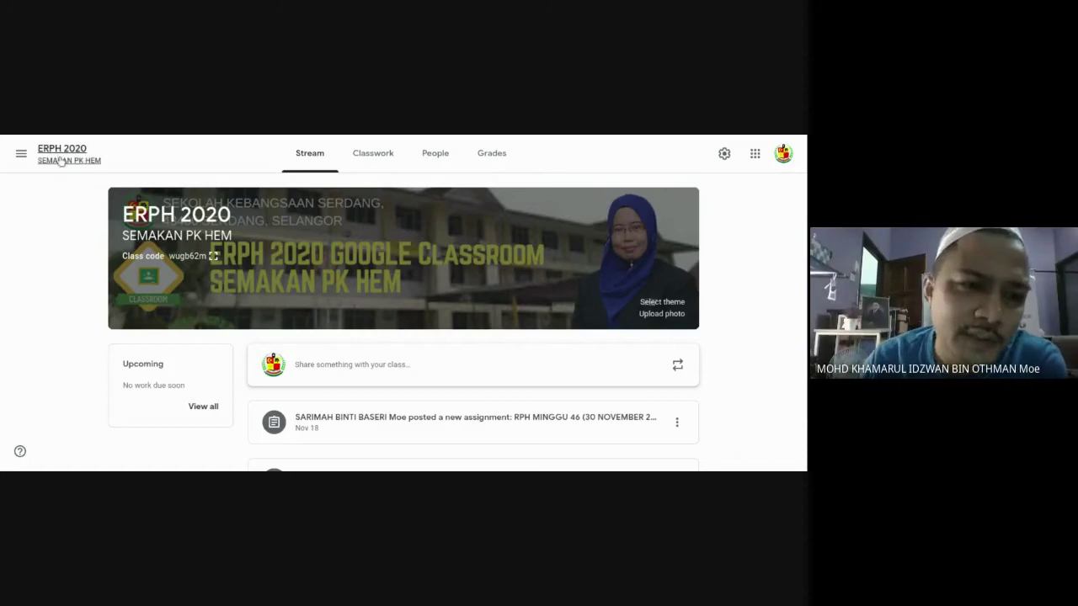
{"action": "left_click", "coordinate": [22, 155]}
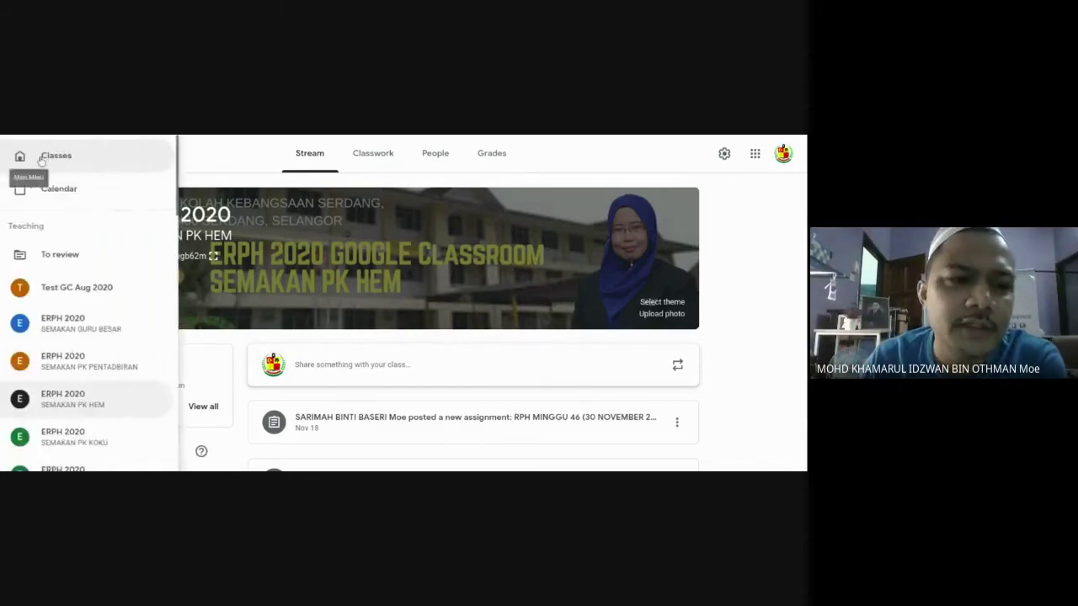
{"action": "left_click", "coordinate": [100, 324]}
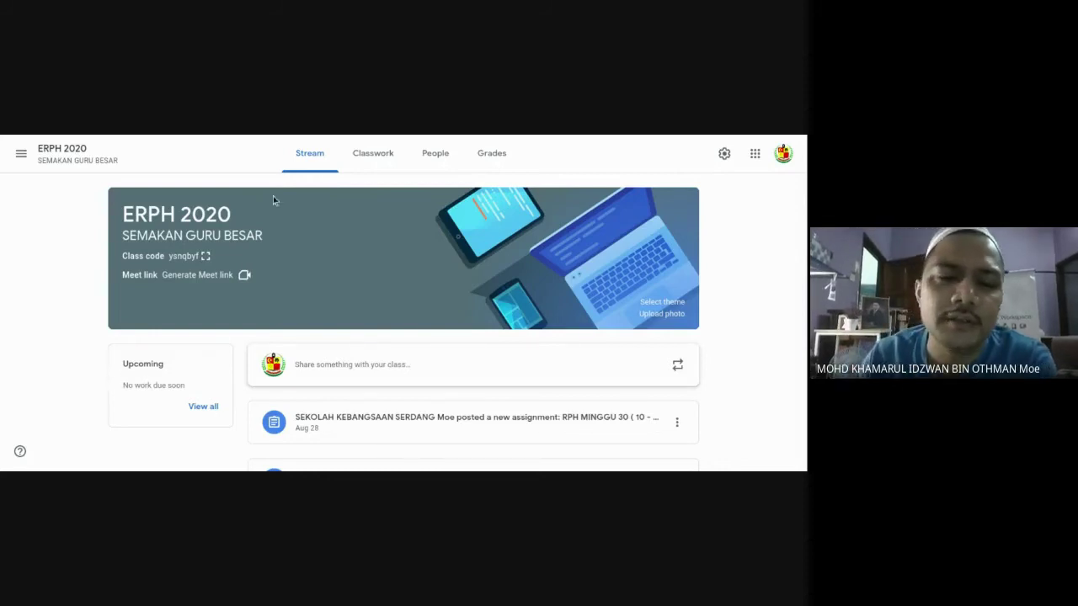
{"action": "left_click", "coordinate": [21, 153]}
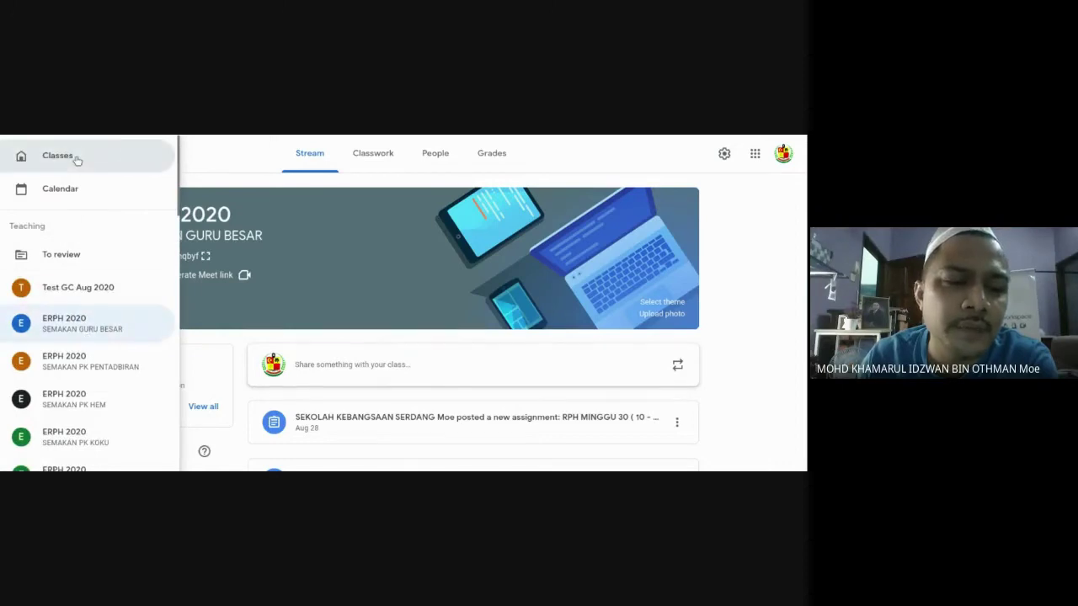
Return to the all-classes overview and scroll down to the ERPH 2020 SEMAKAN PK PPKI class.
{"action": "left_click", "coordinate": [76, 158]}
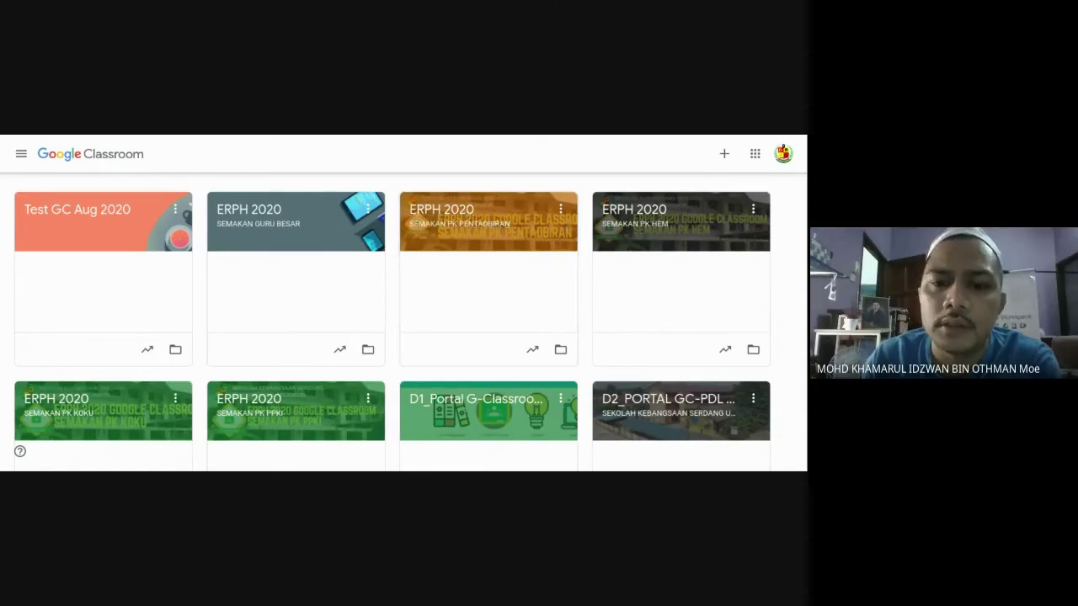
{"action": "scroll", "coordinate": [466, 302], "scroll_direction": "down", "scroll_amount": 1}
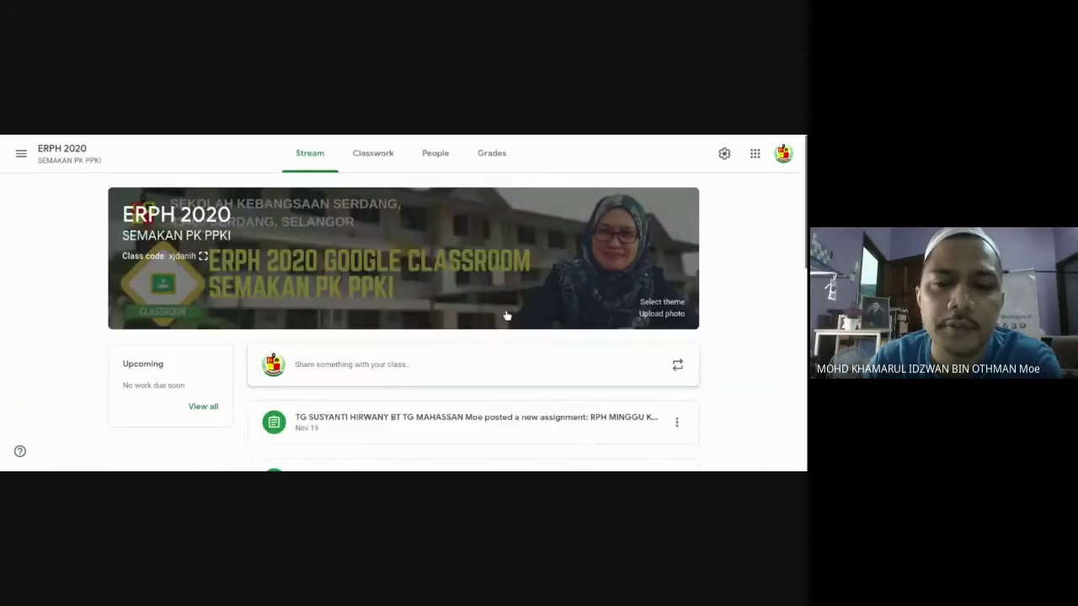
Expand all four PK PPKI teachers on the People page and scroll through the 16 students.
{"action": "left_click", "coordinate": [443, 160]}
{"action": "left_click", "coordinate": [402, 352]}
{"action": "scroll", "coordinate": [486, 332], "scroll_direction": "down", "scroll_amount": 1}
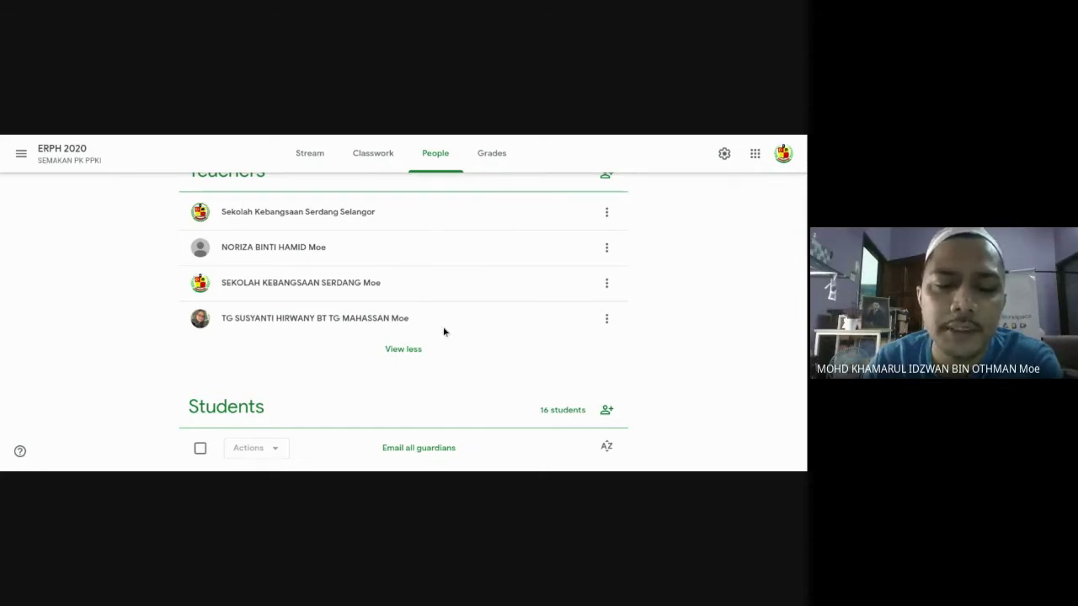
{"action": "scroll", "coordinate": [443, 331], "scroll_direction": "down", "scroll_amount": 1}
{"action": "scroll", "coordinate": [444, 331], "scroll_direction": "down", "scroll_amount": 3}
{"action": "scroll", "coordinate": [448, 324], "scroll_direction": "up", "scroll_amount": 4}
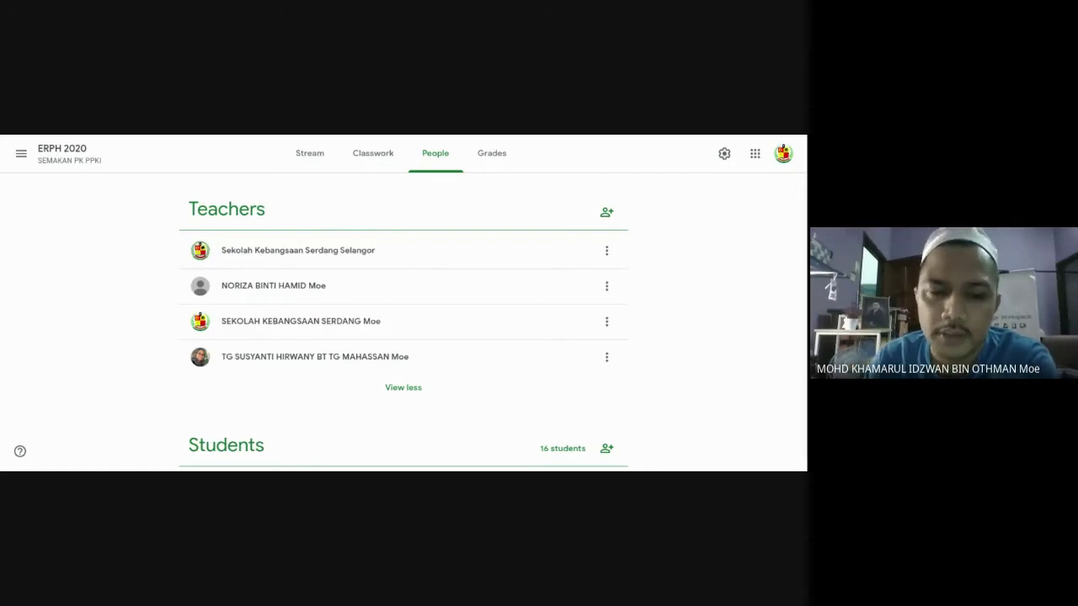
{"action": "scroll", "coordinate": [381, 318], "scroll_direction": "down", "scroll_amount": 3}
{"action": "scroll", "coordinate": [394, 330], "scroll_direction": "down", "scroll_amount": 3}
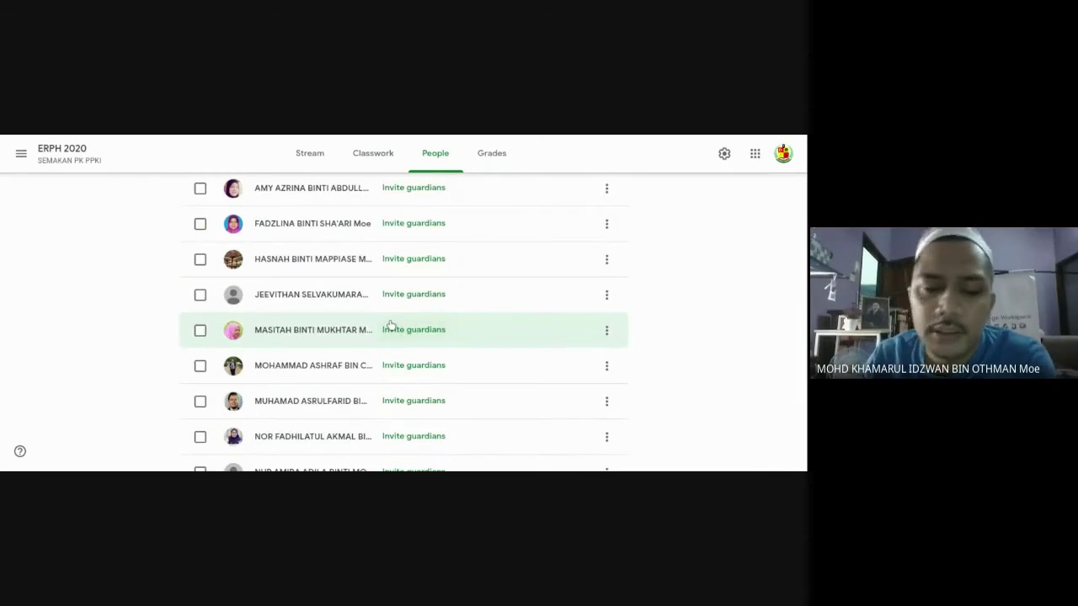
{"action": "scroll", "coordinate": [457, 332], "scroll_direction": "up", "scroll_amount": 5}
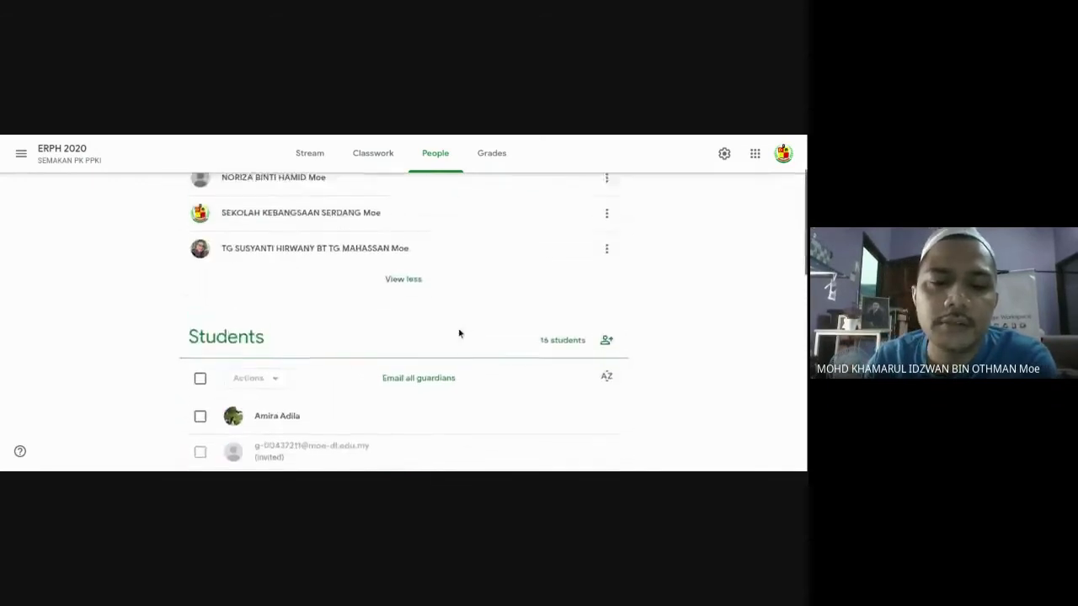
{"action": "scroll", "coordinate": [459, 334], "scroll_direction": "up", "scroll_amount": 2}
{"action": "left_click", "coordinate": [21, 153]}
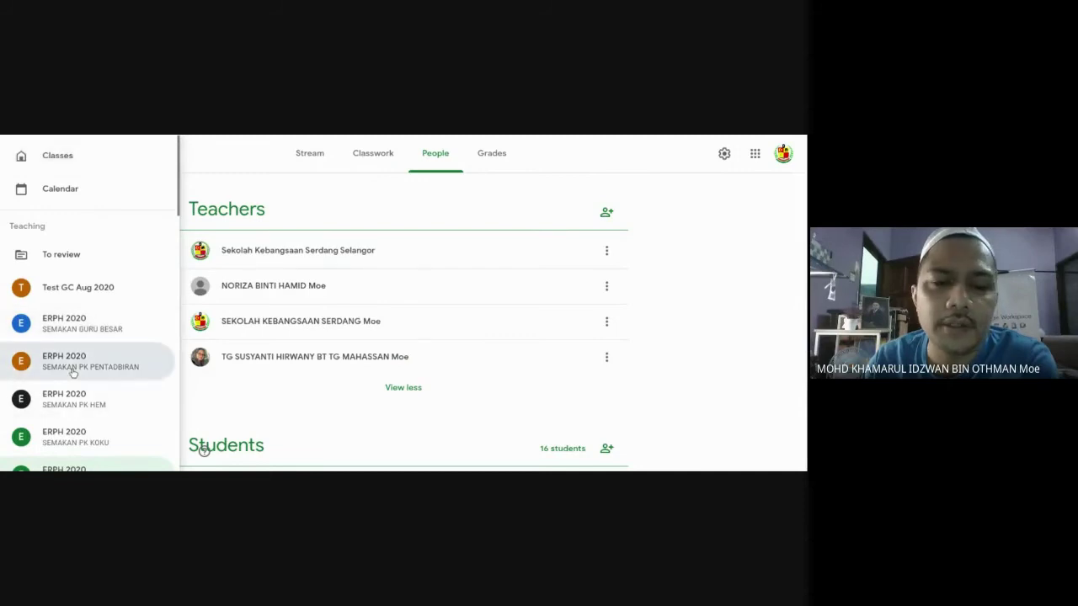
Browse the 24 students of ERPH 2020 SEMAKAN PK PENTADBIRAN, then return to all classes.
{"action": "left_click", "coordinate": [74, 374]}
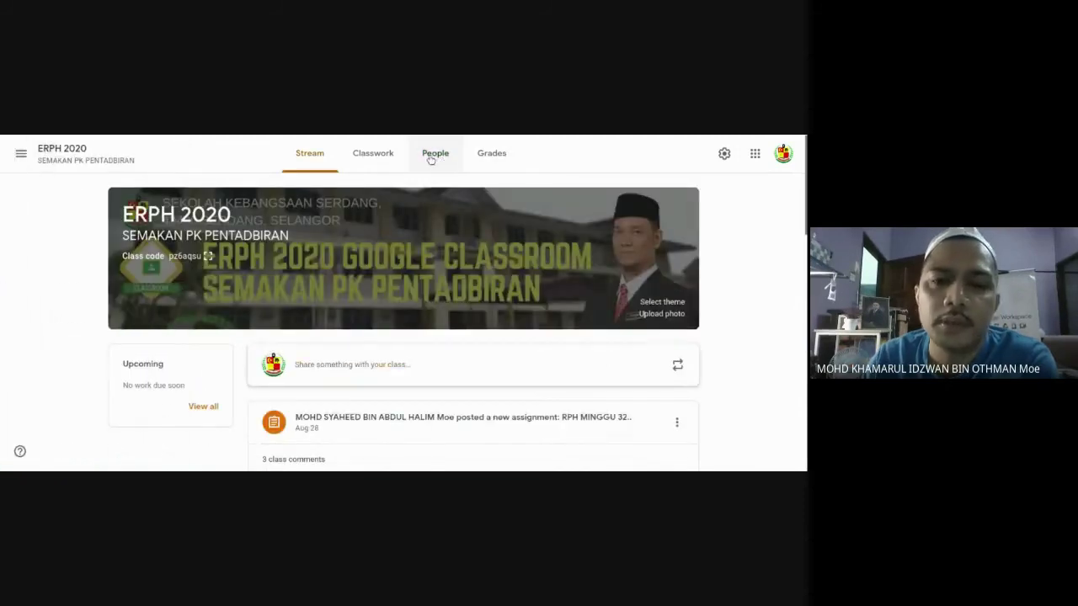
{"action": "scroll", "coordinate": [474, 351], "scroll_direction": "down", "scroll_amount": 2}
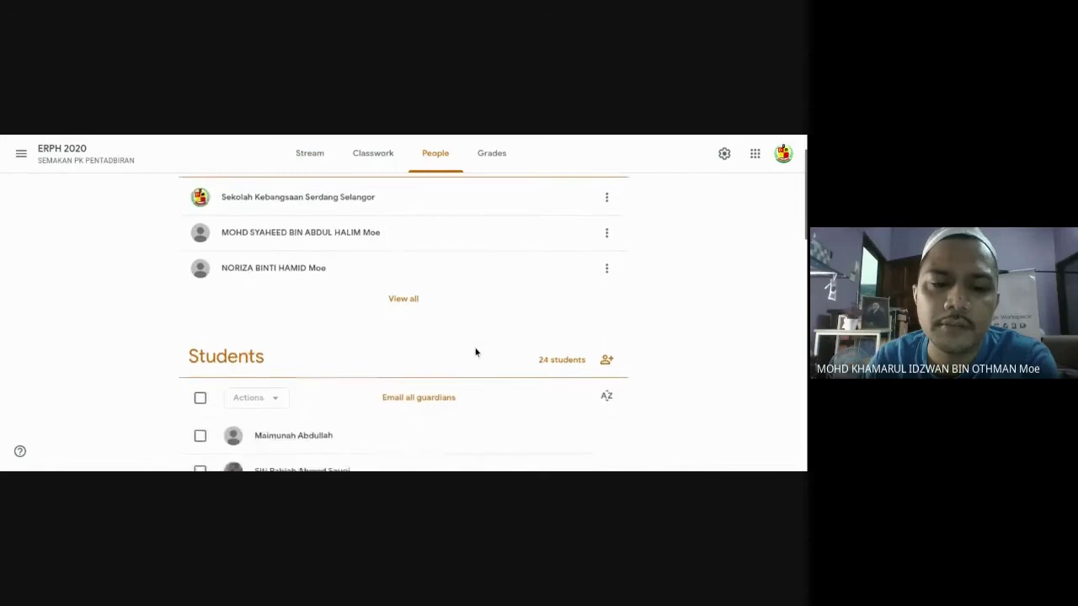
{"action": "scroll", "coordinate": [419, 379], "scroll_direction": "down", "scroll_amount": 6}
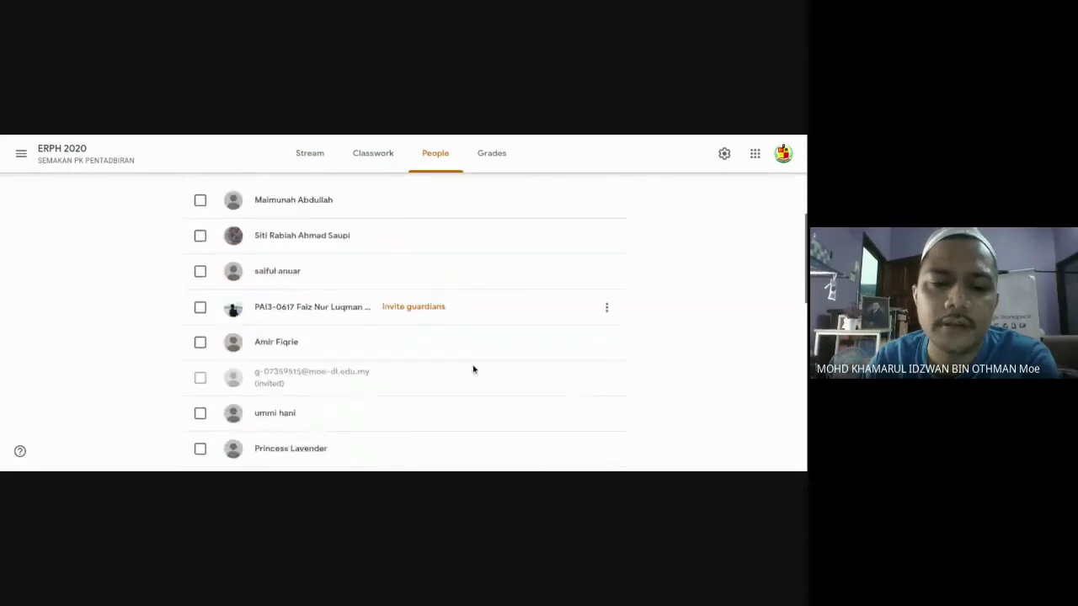
{"action": "scroll", "coordinate": [478, 368], "scroll_direction": "up", "scroll_amount": 8}
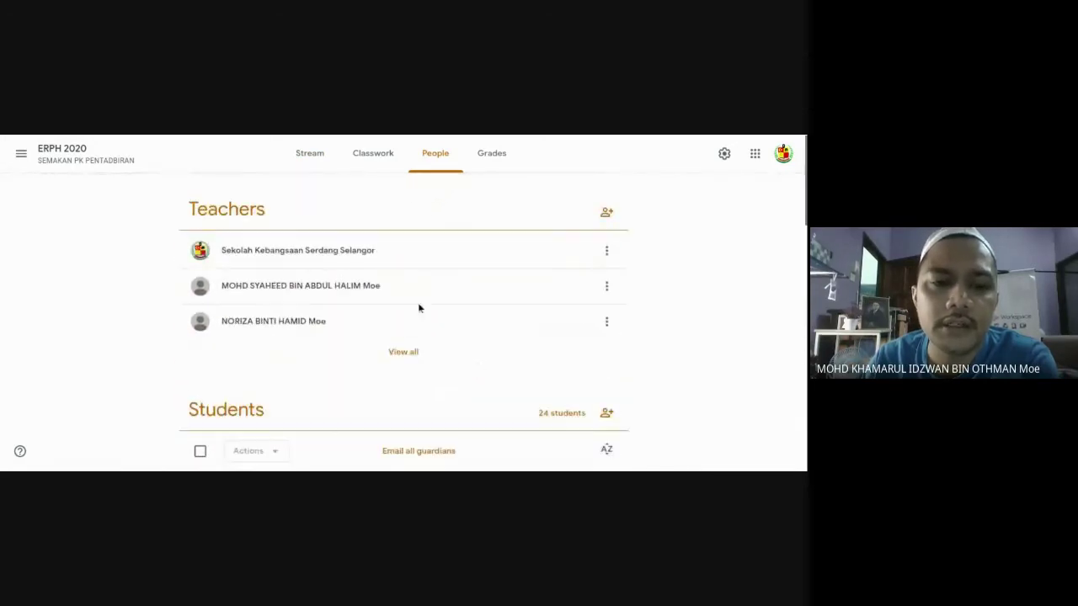
{"action": "left_click", "coordinate": [21, 155]}
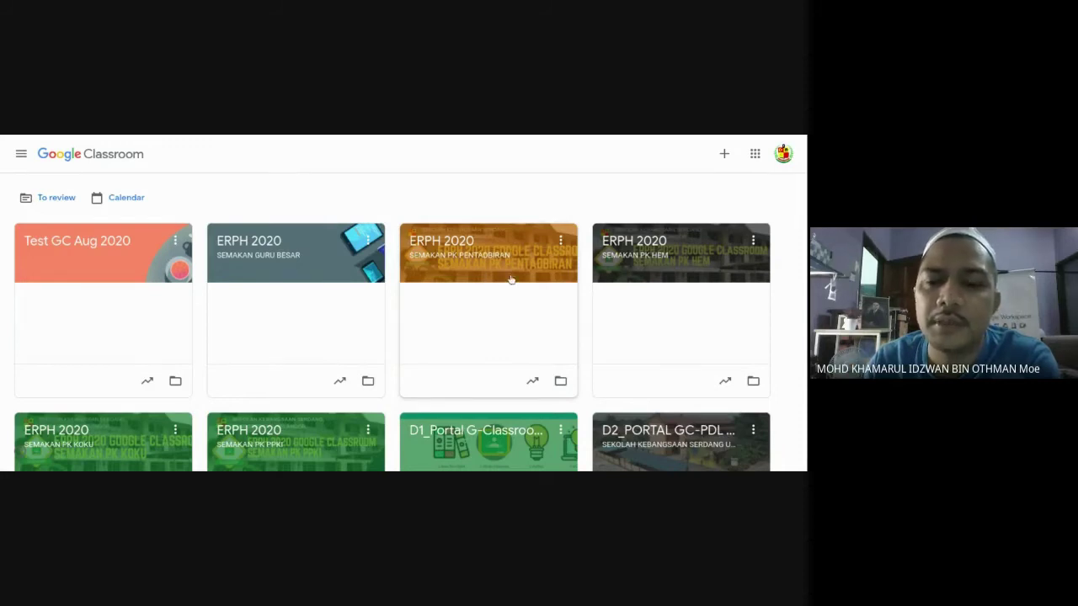
Look at the Join/Create class options, then dismiss them without choosing one.
{"action": "scroll", "coordinate": [640, 267], "scroll_direction": "down", "scroll_amount": 1}
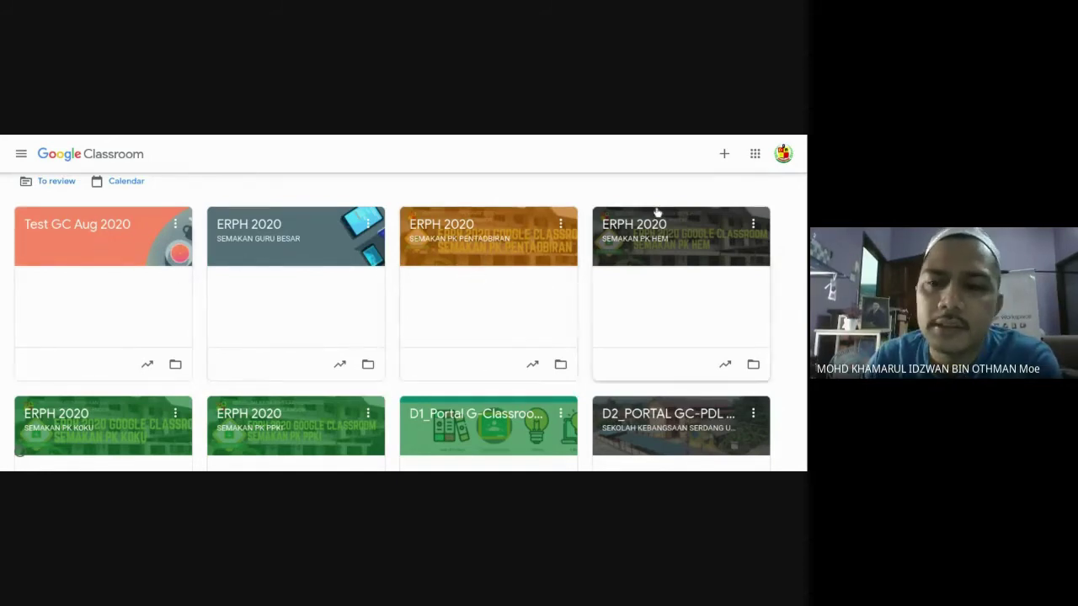
{"action": "left_click", "coordinate": [723, 154]}
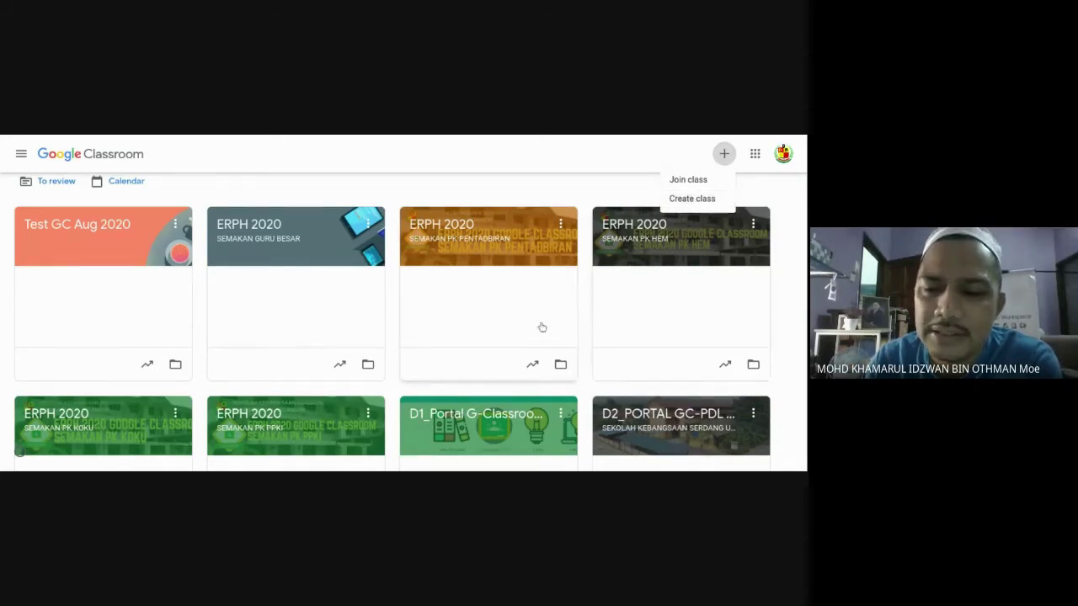
{"action": "left_click", "coordinate": [793, 313]}
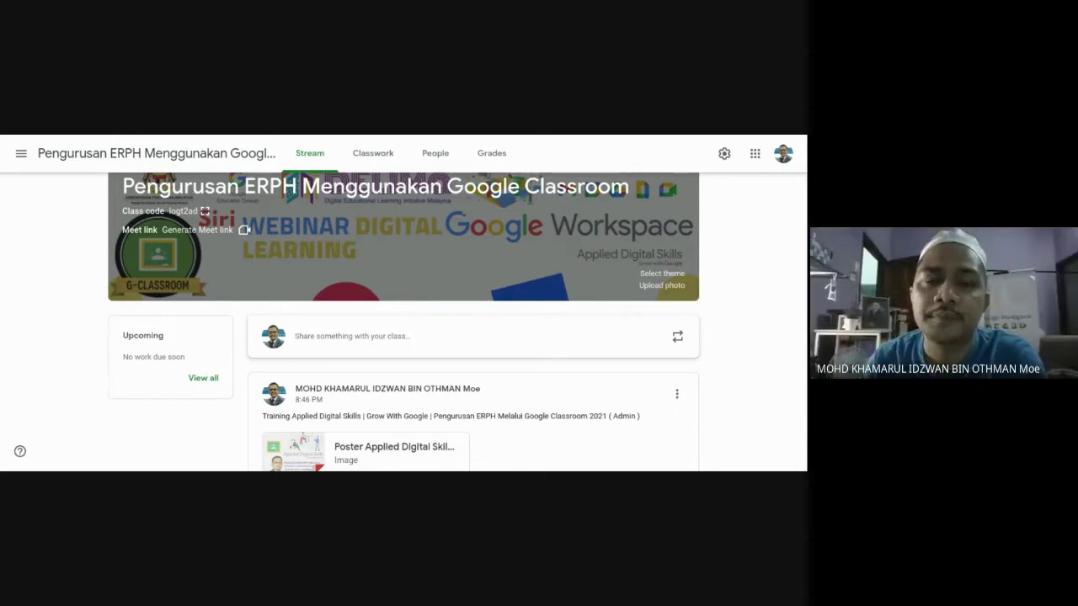
Create a new blank assignment from the class's Classwork page.
{"action": "left_click", "coordinate": [379, 160]}
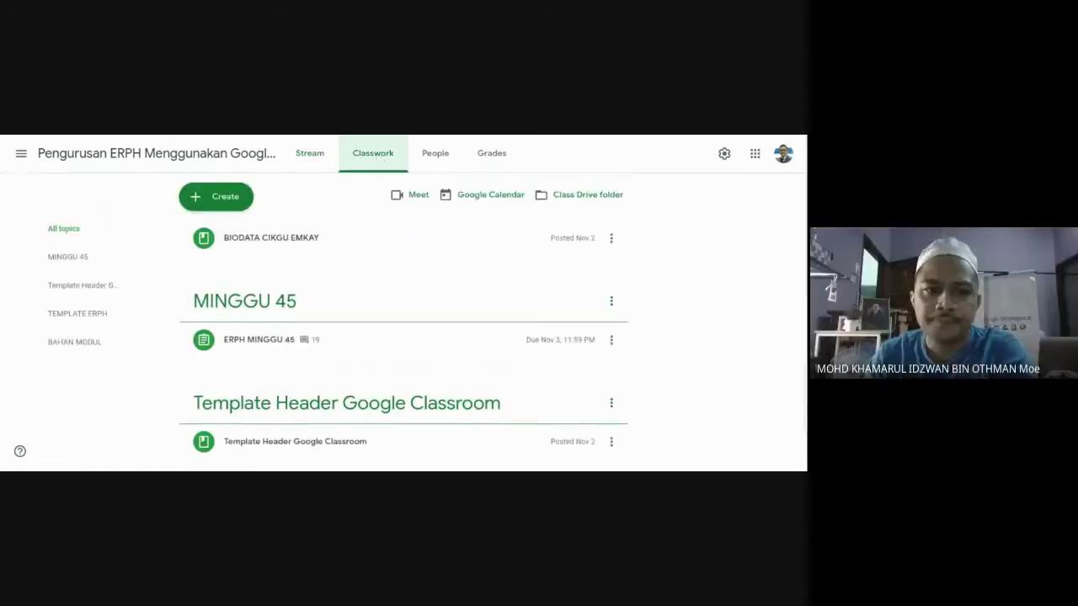
{"action": "left_click", "coordinate": [215, 197]}
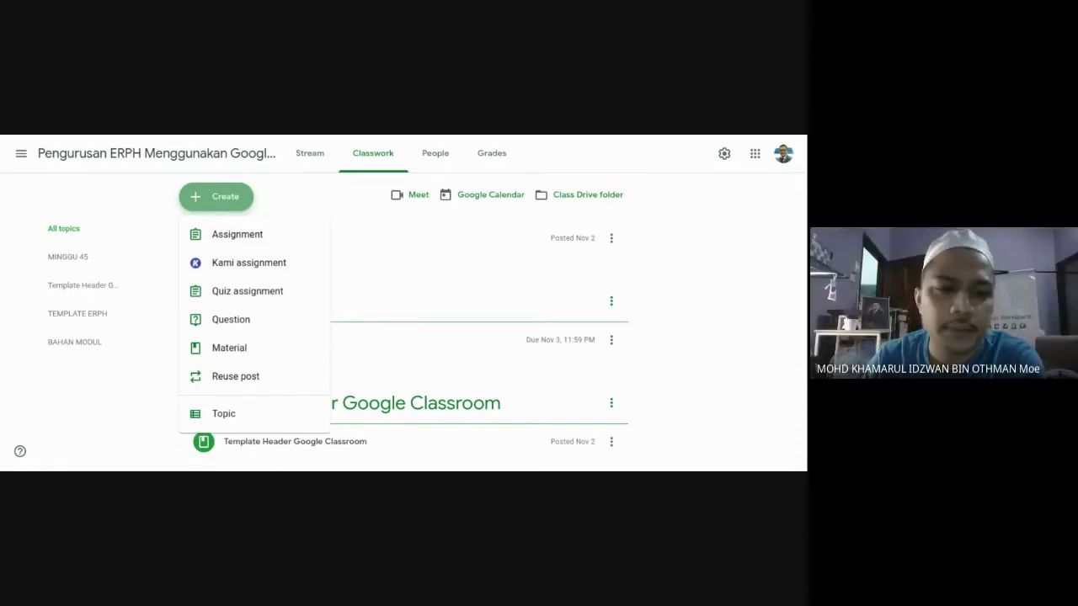
{"action": "left_click", "coordinate": [223, 245]}
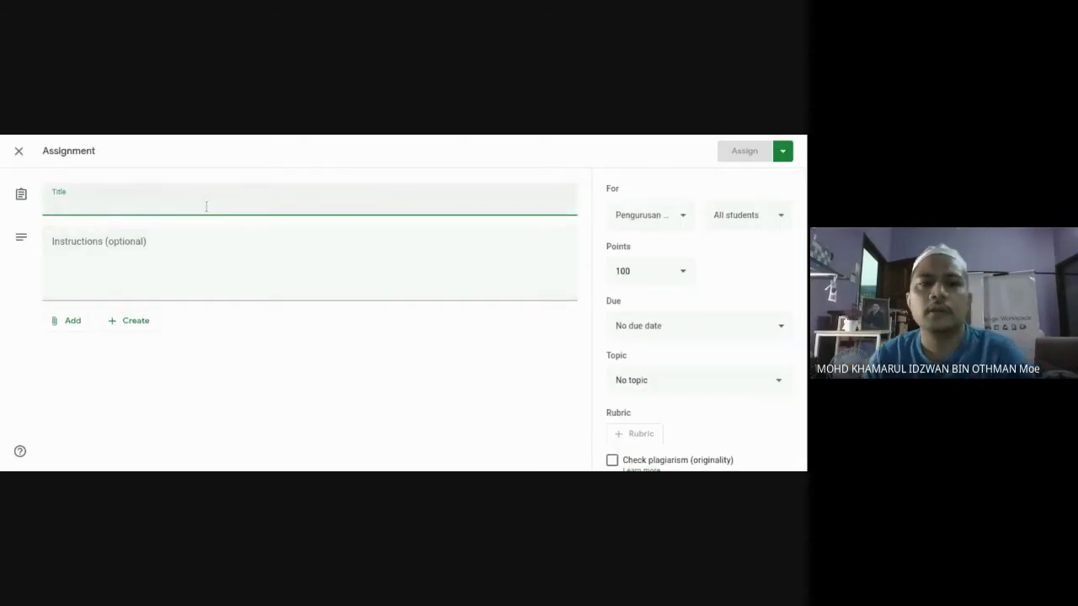
Title the assignment 'RPH MINGGU KE 44(17-20Nov 2020)' and add the instruction 'Sila hantar ERPH.'.
{"action": "left_click", "coordinate": [309, 135]}
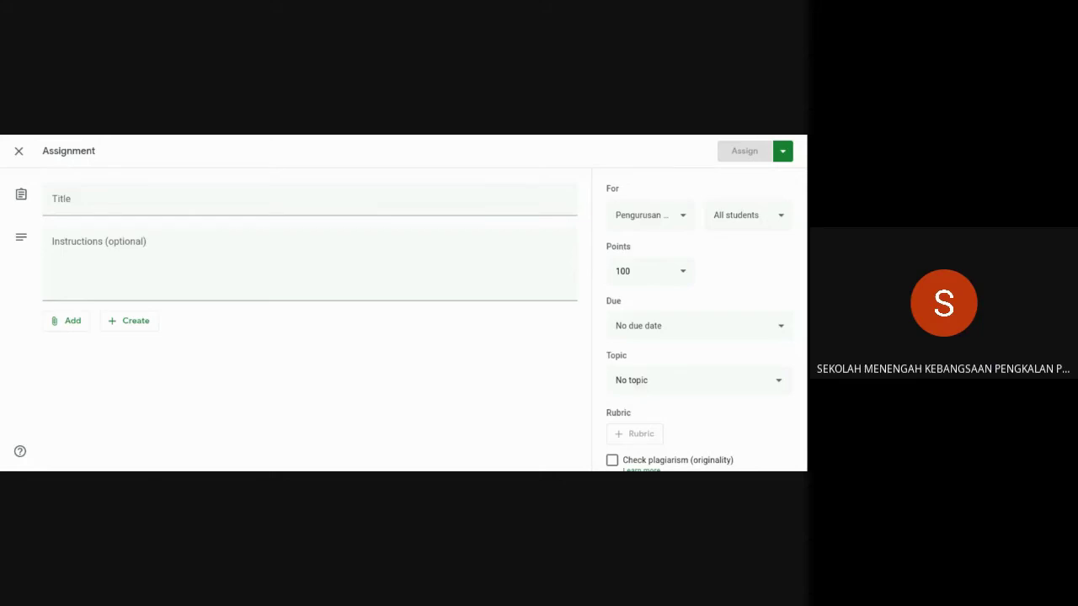
{"action": "left_click", "coordinate": [52, 202]}
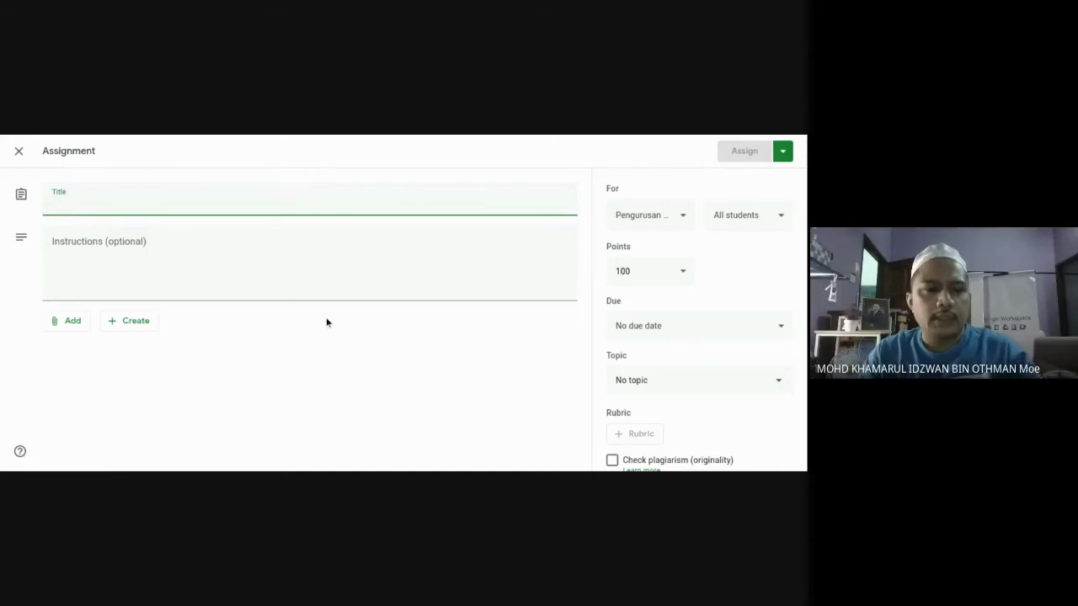
{"action": "type", "text": "RPH MINGGU KE 44(17-20Nov 2020)"}
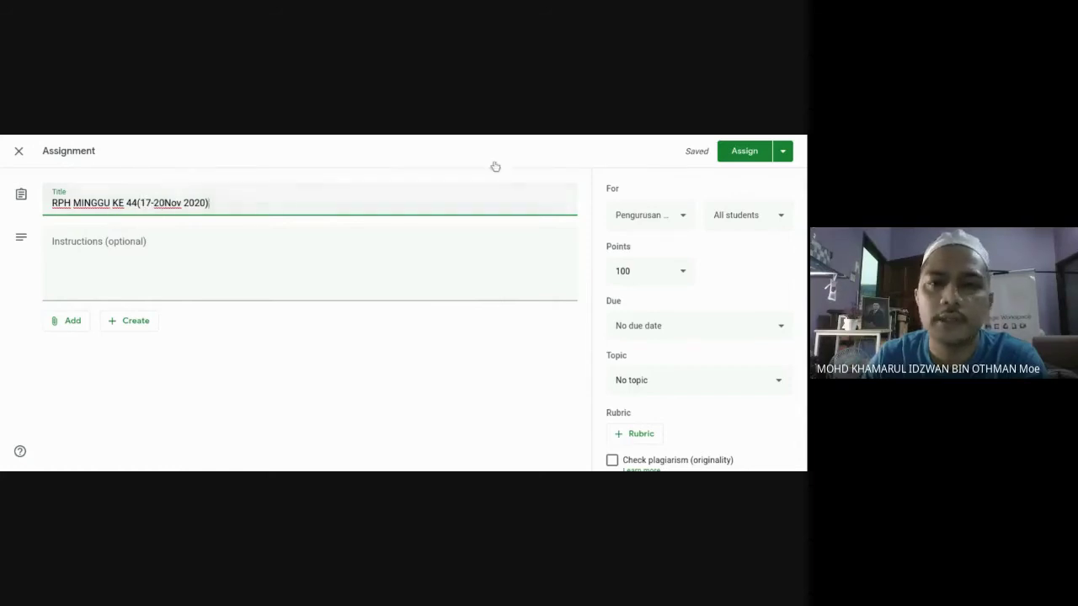
{"action": "left_click", "coordinate": [526, 135]}
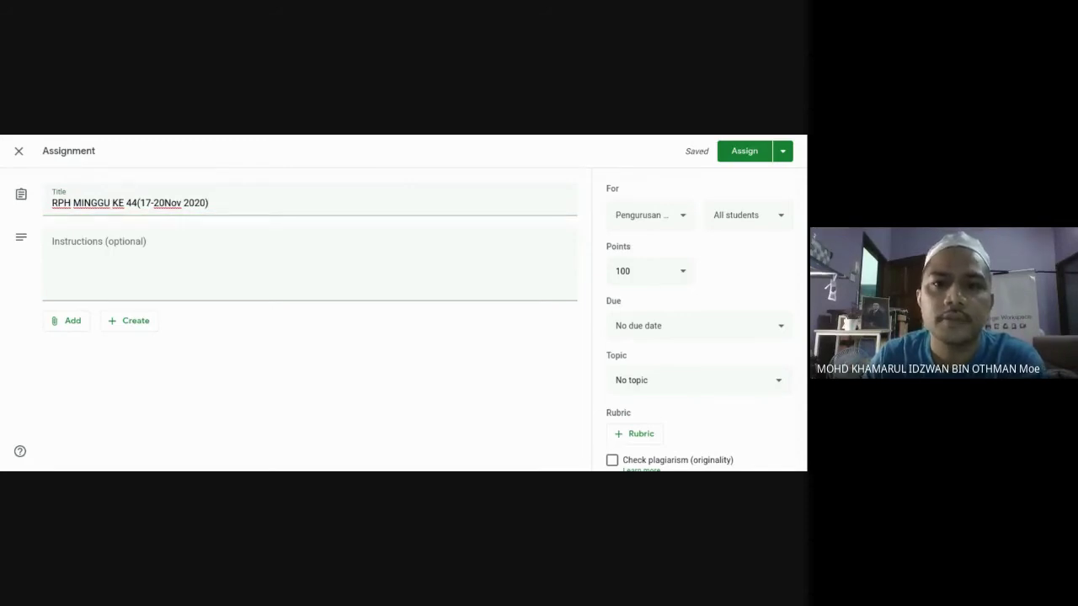
{"action": "left_click", "coordinate": [179, 237]}
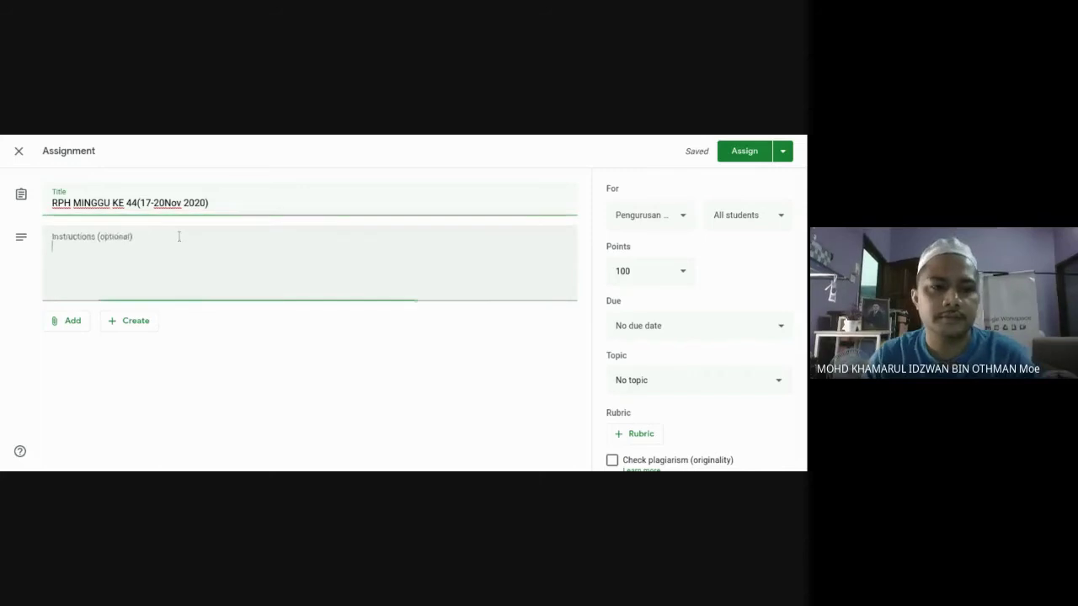
{"action": "type", "text": "Sila han"}
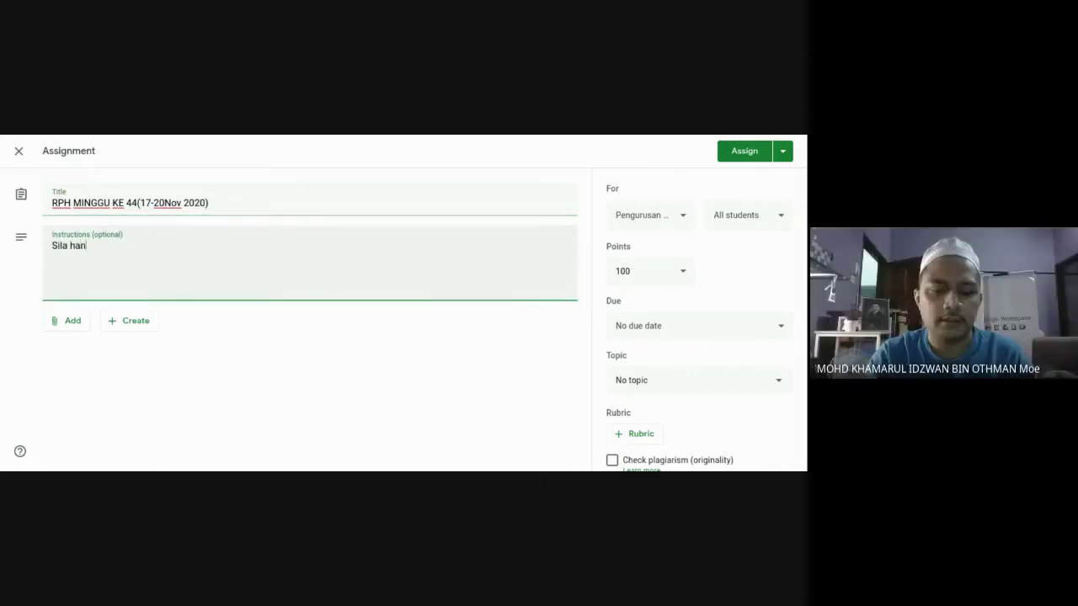
{"action": "type", "text": "tar ERPH."}
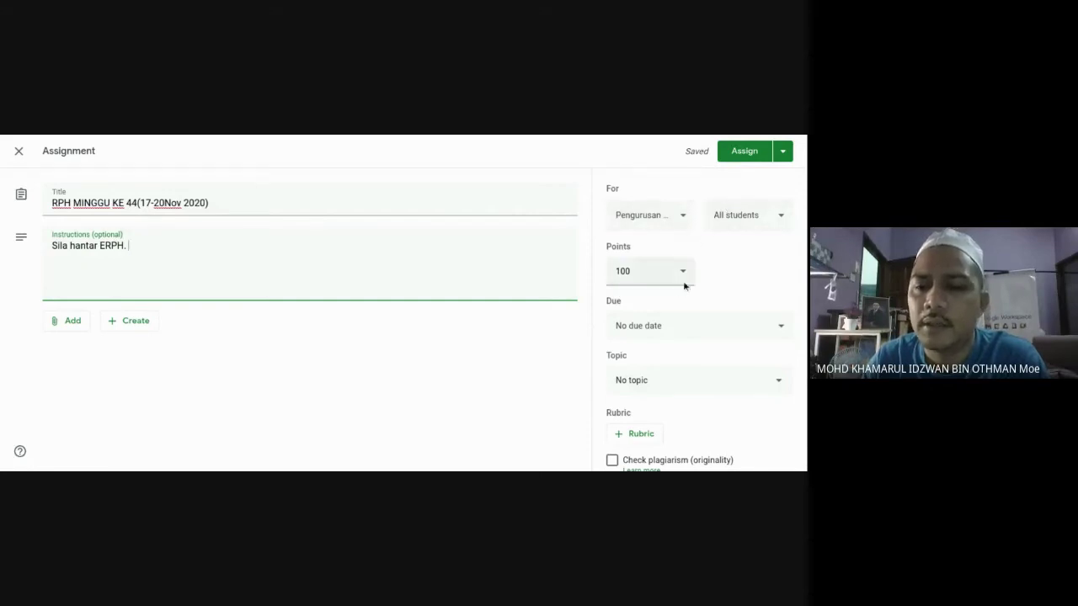
Set the assignment's due date to Friday, Nov 27.
{"action": "left_click", "coordinate": [762, 329]}
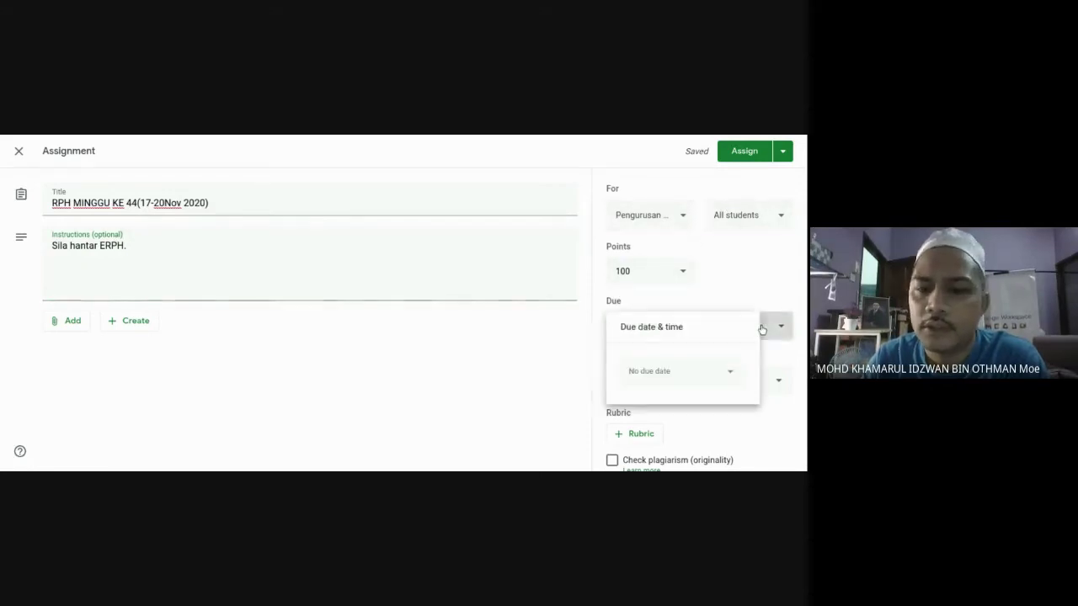
{"action": "left_click", "coordinate": [733, 375]}
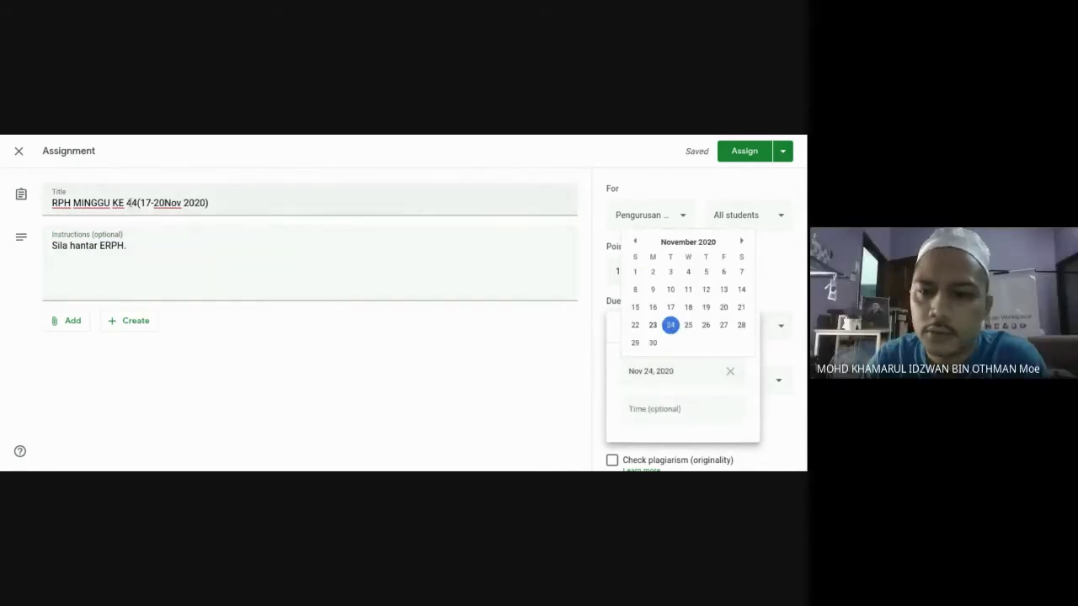
{"action": "left_click", "coordinate": [722, 327]}
{"action": "left_click", "coordinate": [417, 257]}
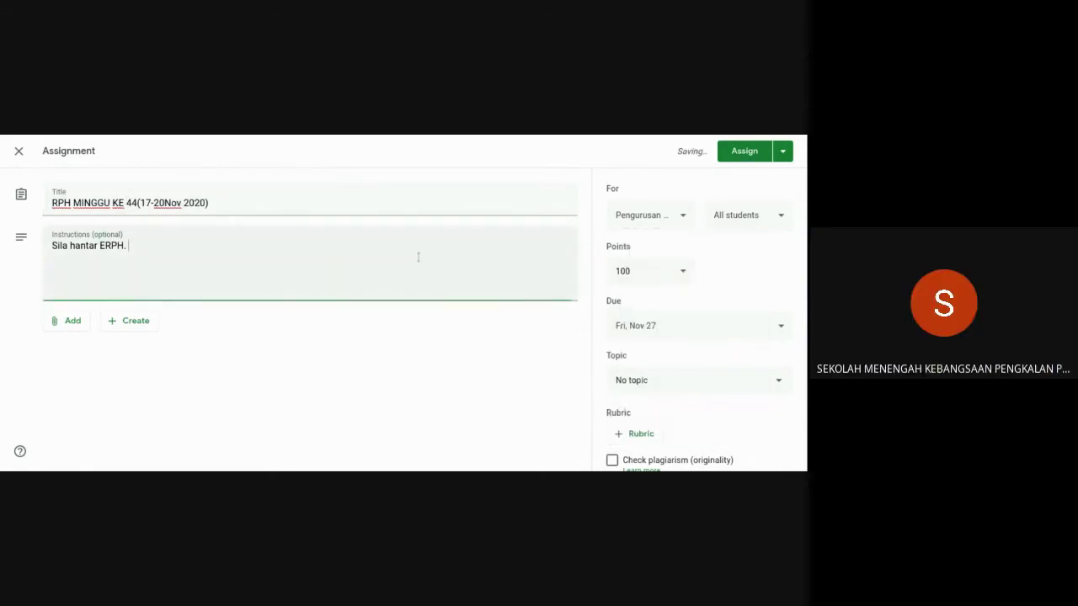
{"action": "scroll", "coordinate": [512, 271], "scroll_direction": "down", "scroll_amount": 1}
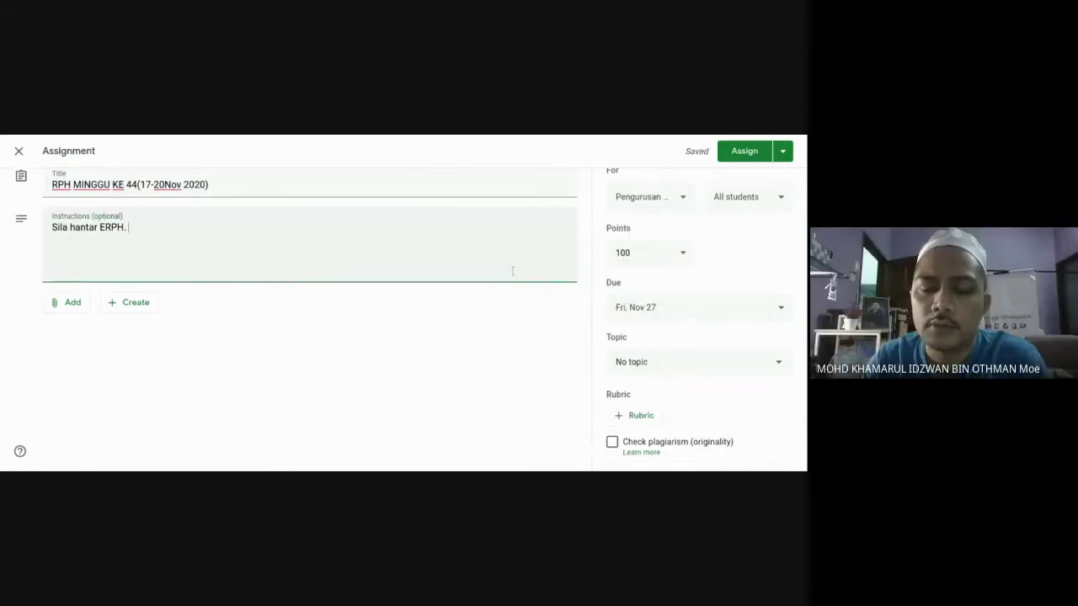
File the assignment under a new topic 'MINGGU 44' and bring up the attachment choices.
{"action": "left_click", "coordinate": [672, 362]}
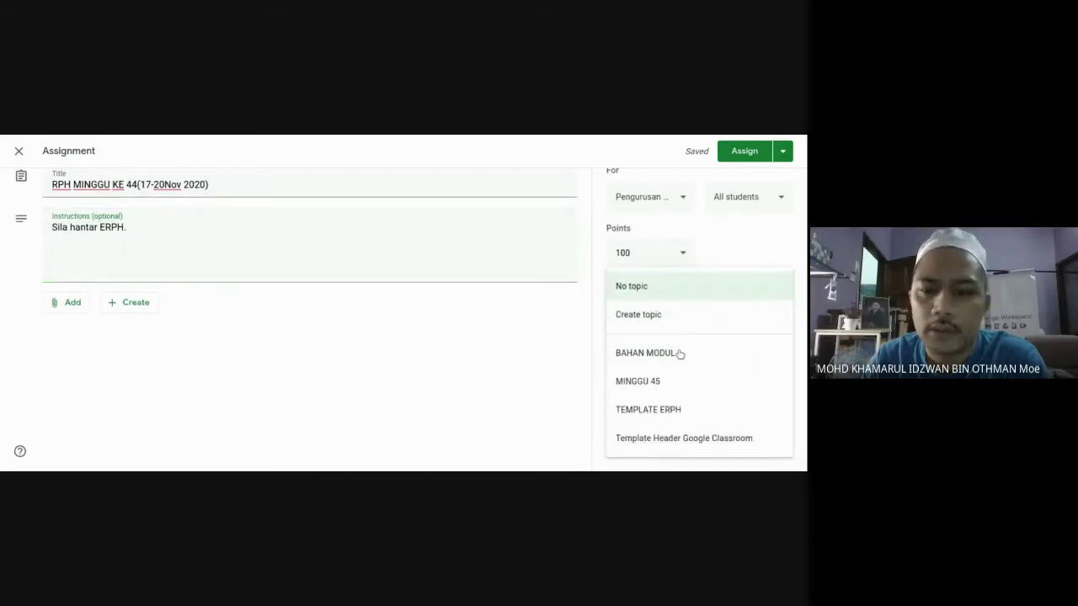
{"action": "left_click", "coordinate": [642, 314]}
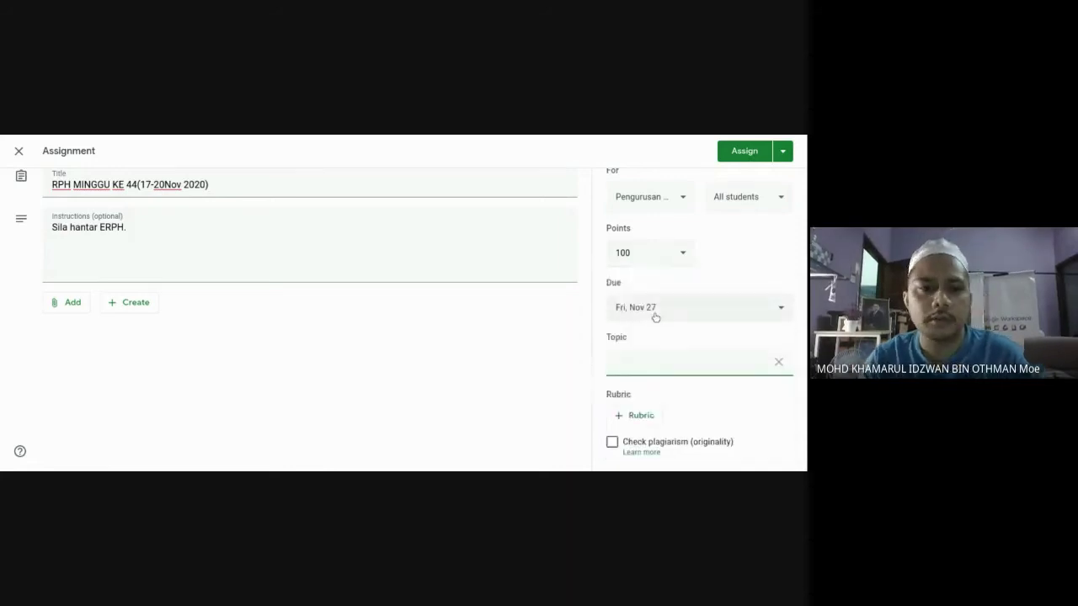
{"action": "type", "text": "MINGGU 44"}
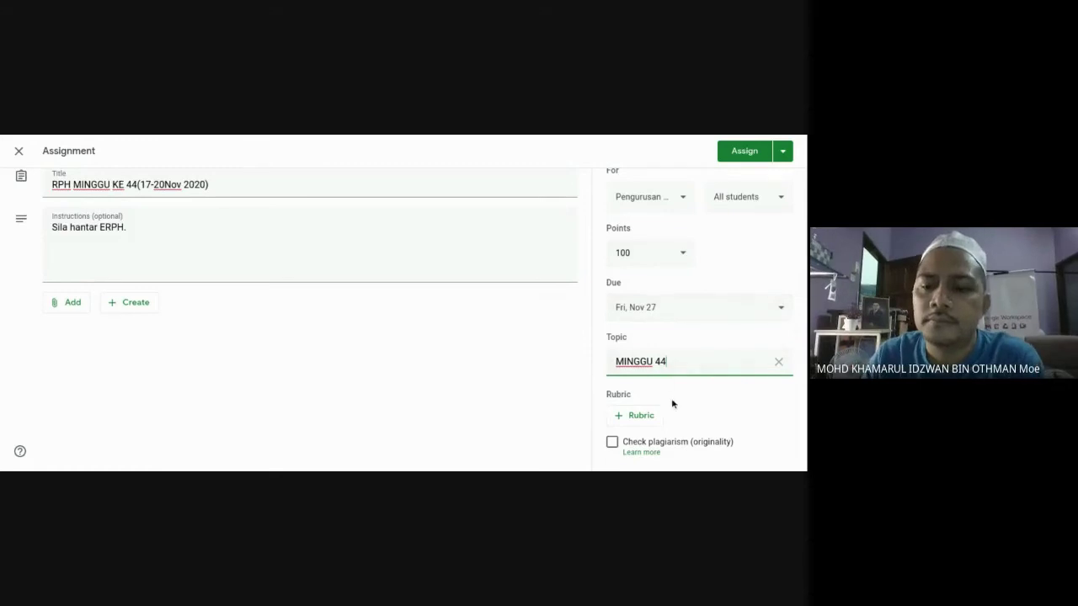
{"action": "left_click", "coordinate": [728, 396]}
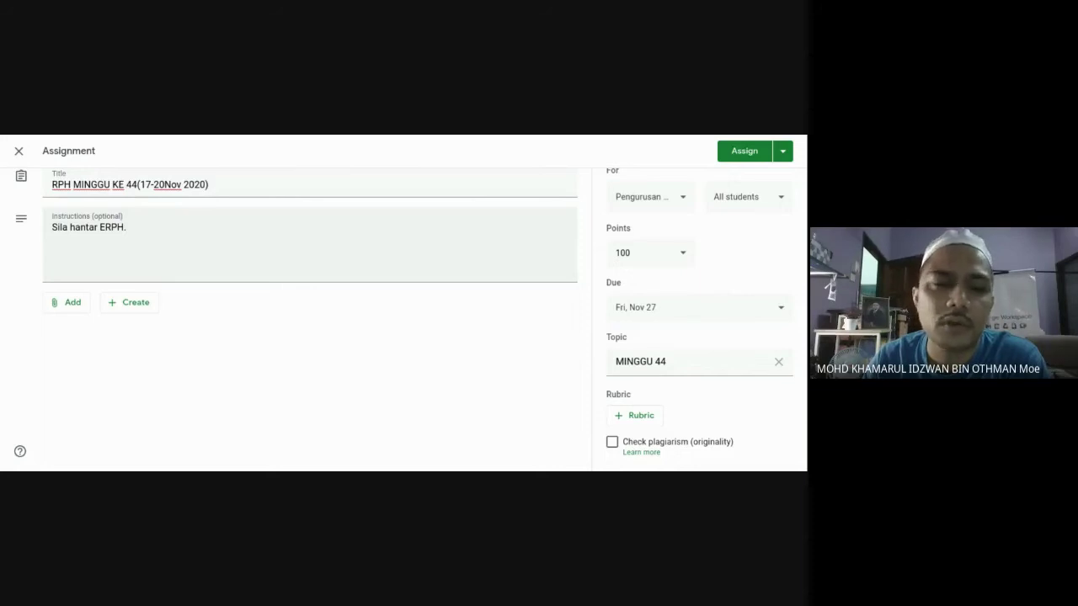
{"action": "left_click", "coordinate": [72, 304]}
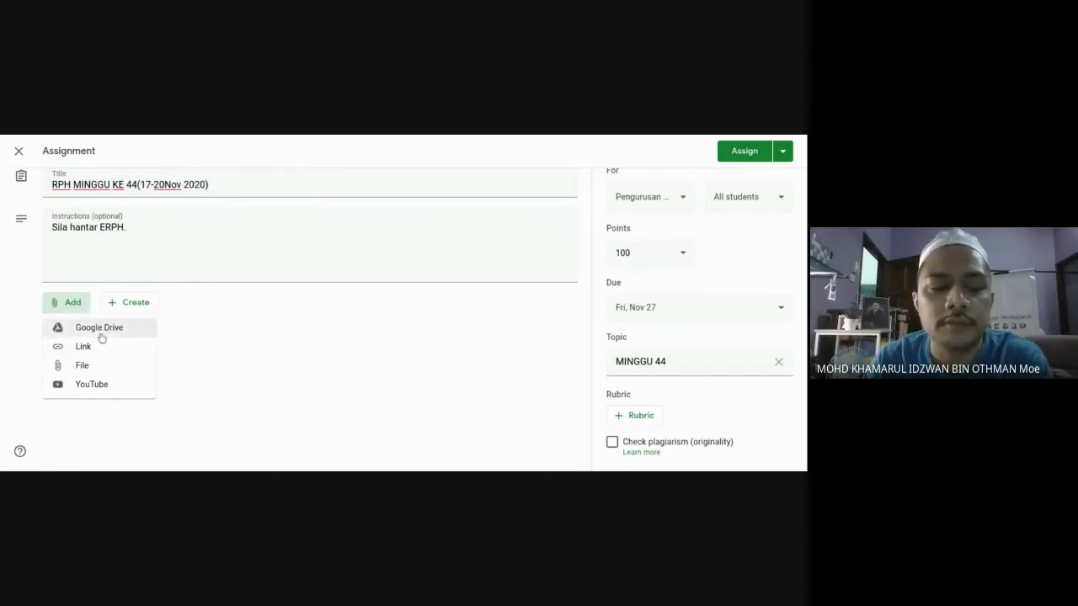
Search Google Drive for the lesson-plan file, trying 'erph' and then 'minggu'.
{"action": "left_click", "coordinate": [102, 334]}
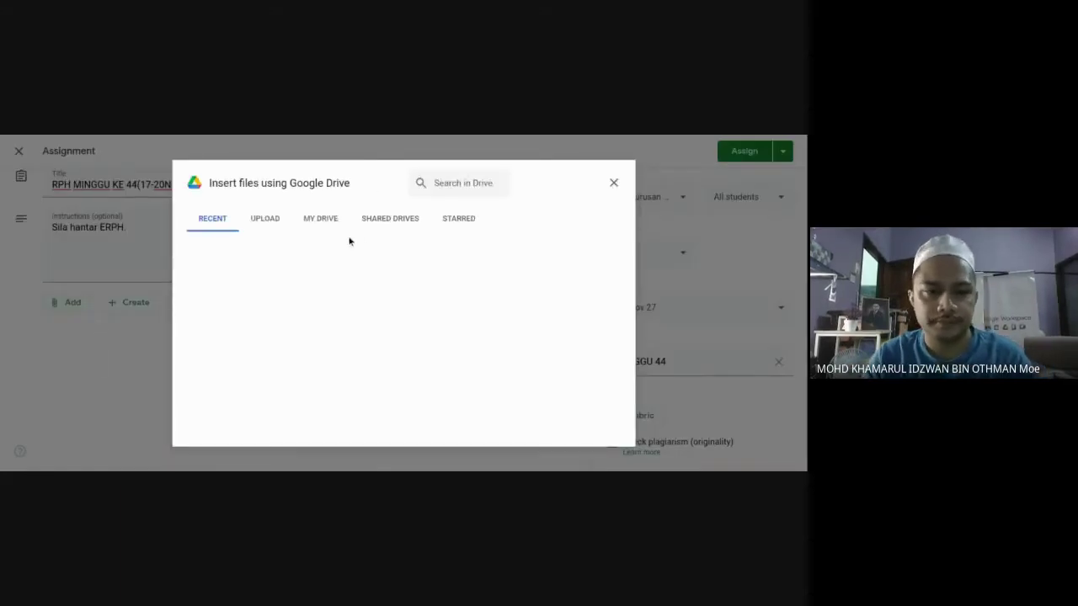
{"action": "left_click", "coordinate": [441, 182]}
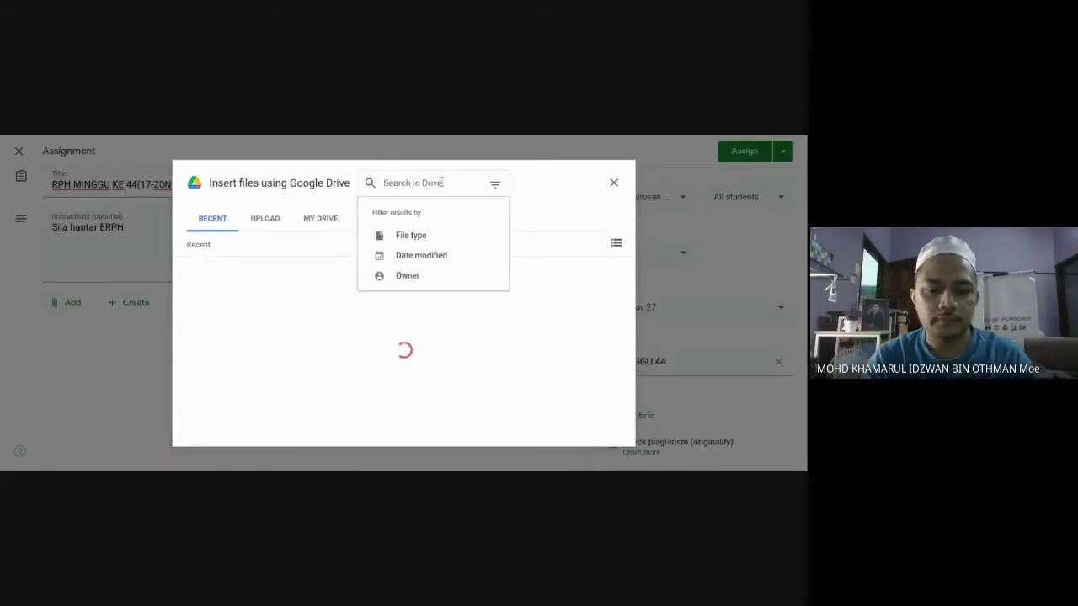
{"action": "type", "text": "erph"}
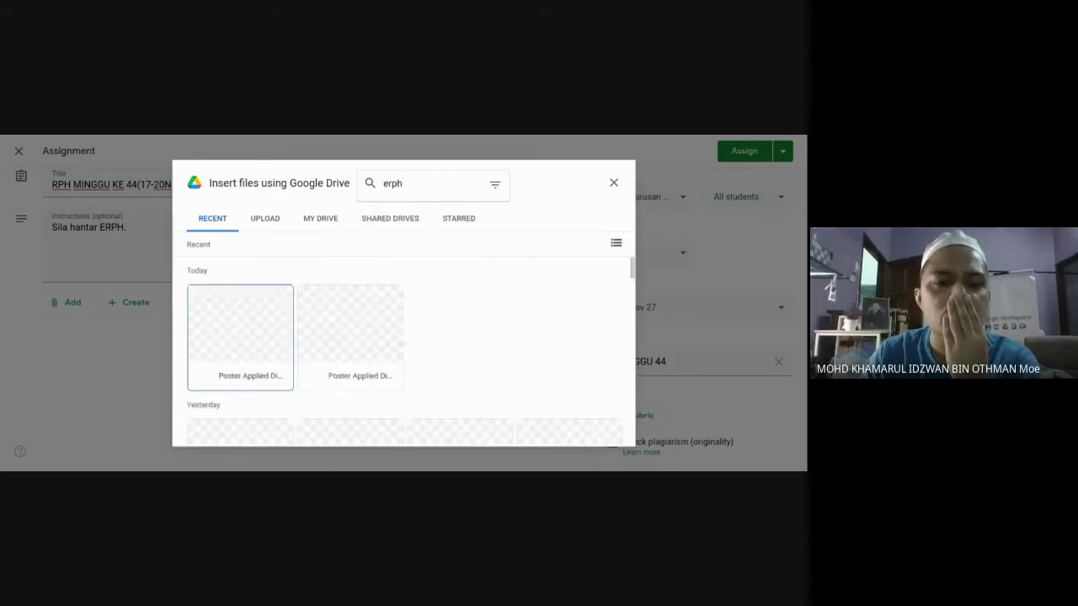
{"action": "scroll", "coordinate": [367, 358], "scroll_direction": "down", "scroll_amount": 2}
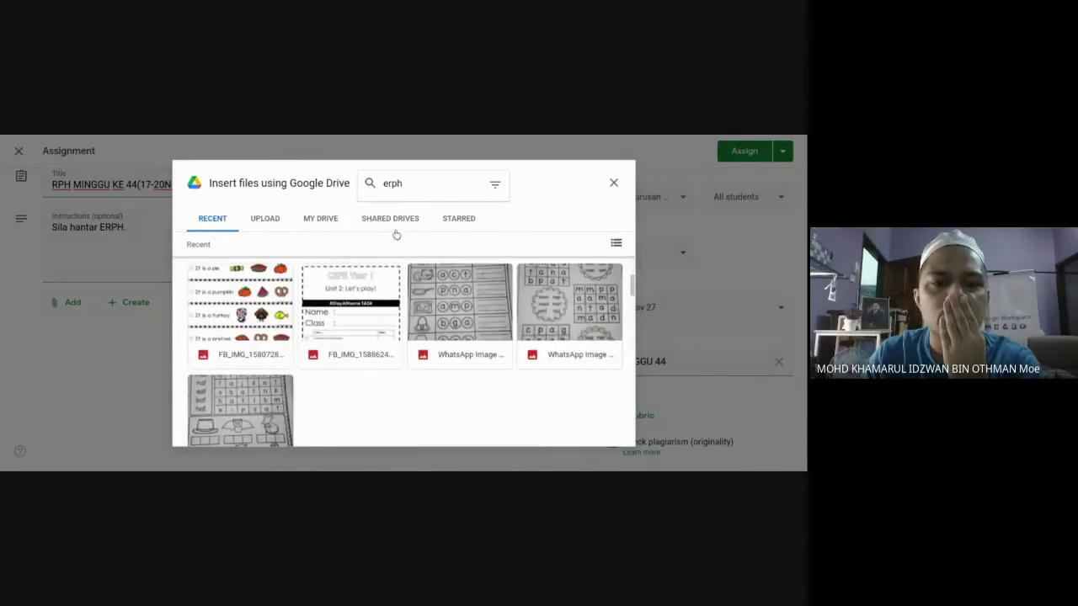
{"action": "scroll", "coordinate": [362, 337], "scroll_direction": "down", "scroll_amount": 2}
{"action": "scroll", "coordinate": [362, 336], "scroll_direction": "down", "scroll_amount": 5}
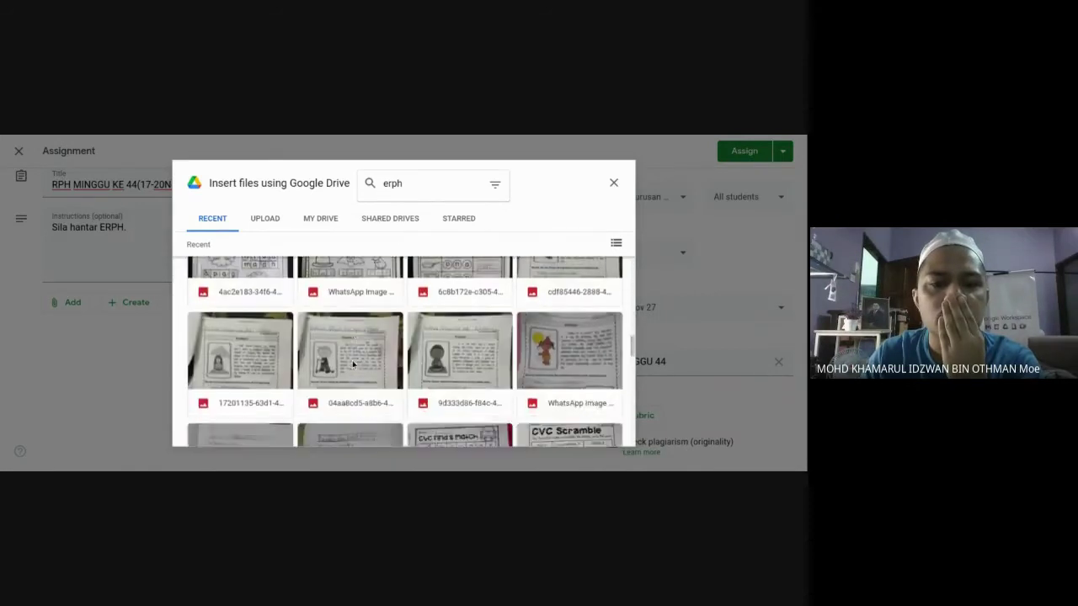
{"action": "left_click", "coordinate": [407, 186]}
{"action": "key", "text": "Return"}
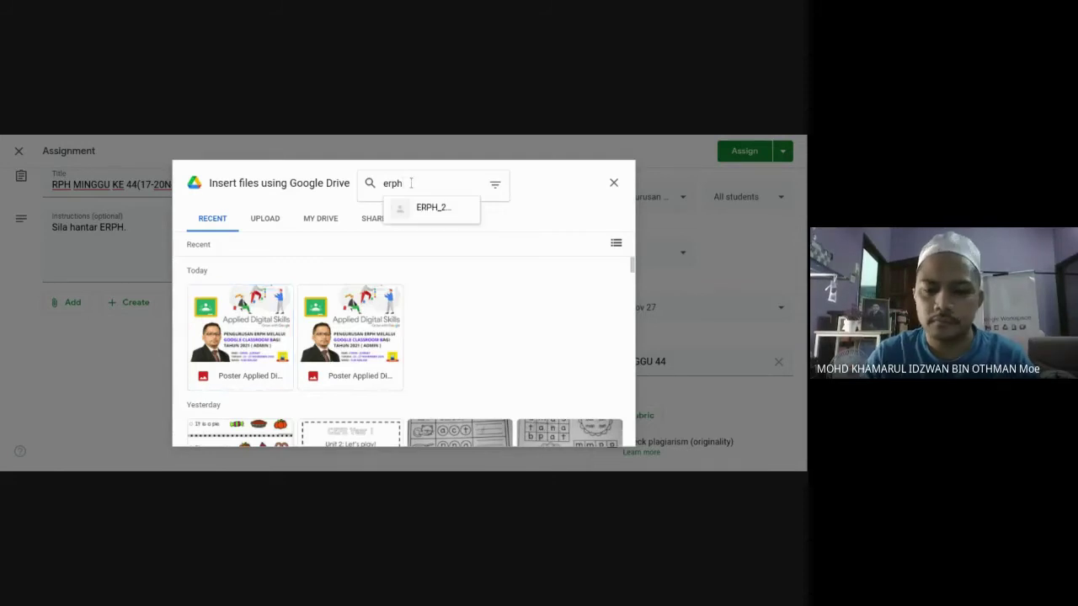
{"action": "key", "text": "BackSpace"}
{"action": "key", "text": "BackSpace"}
{"action": "key", "text": "BackSpace"}
{"action": "key", "text": "BackSpace"}
{"action": "type", "text": "minggu"}
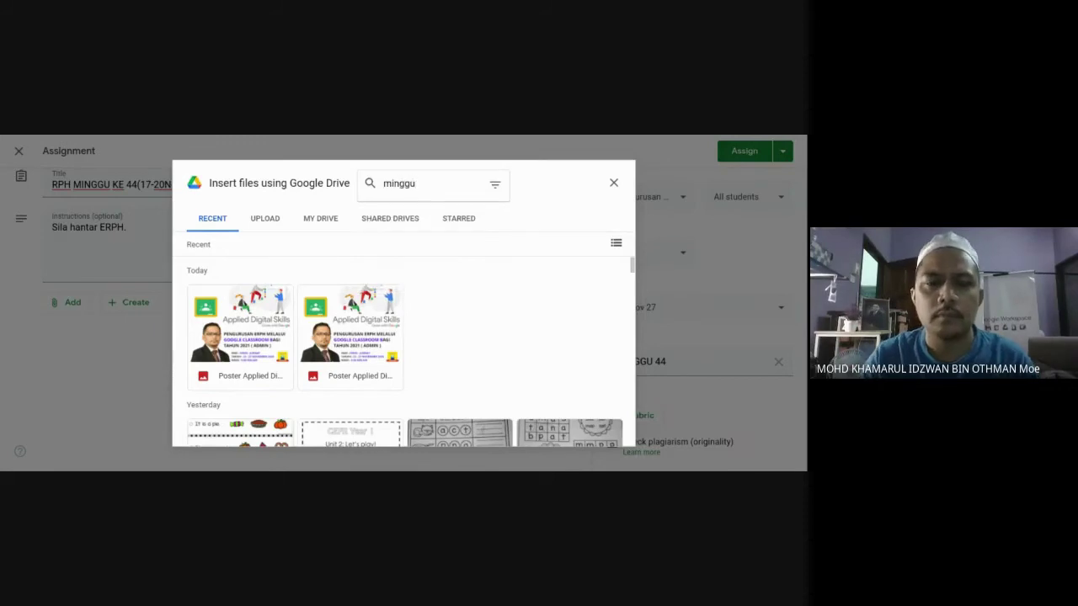
{"action": "key", "text": "Return"}
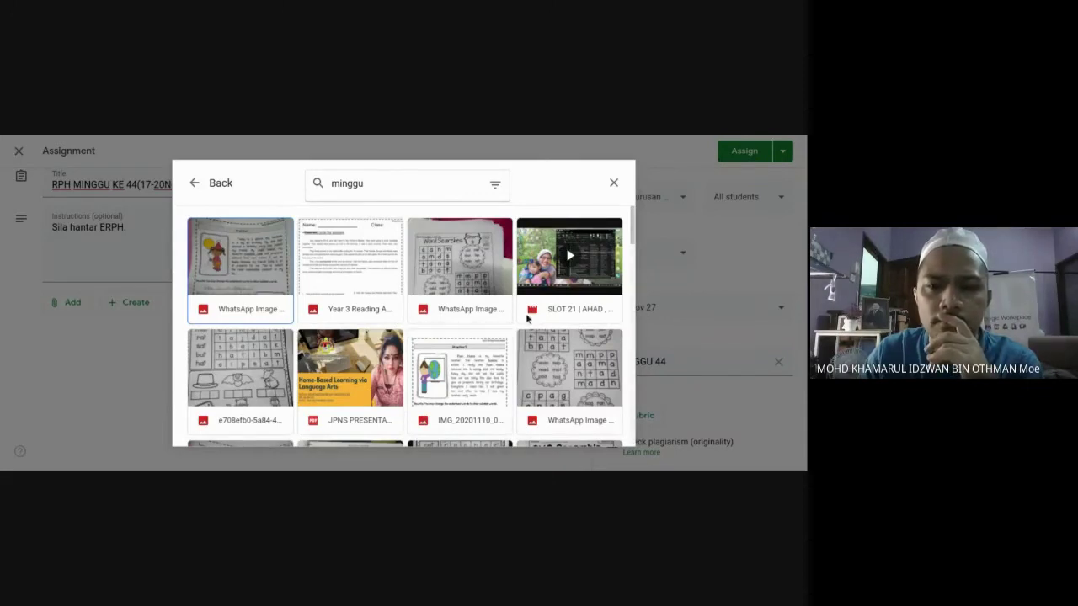
Search for 'week8_e rph' and insert the WEEK8_E-RPH spreadsheet.
{"action": "left_click_drag", "start_coordinate": [637, 245], "coordinate": [339, 171]}
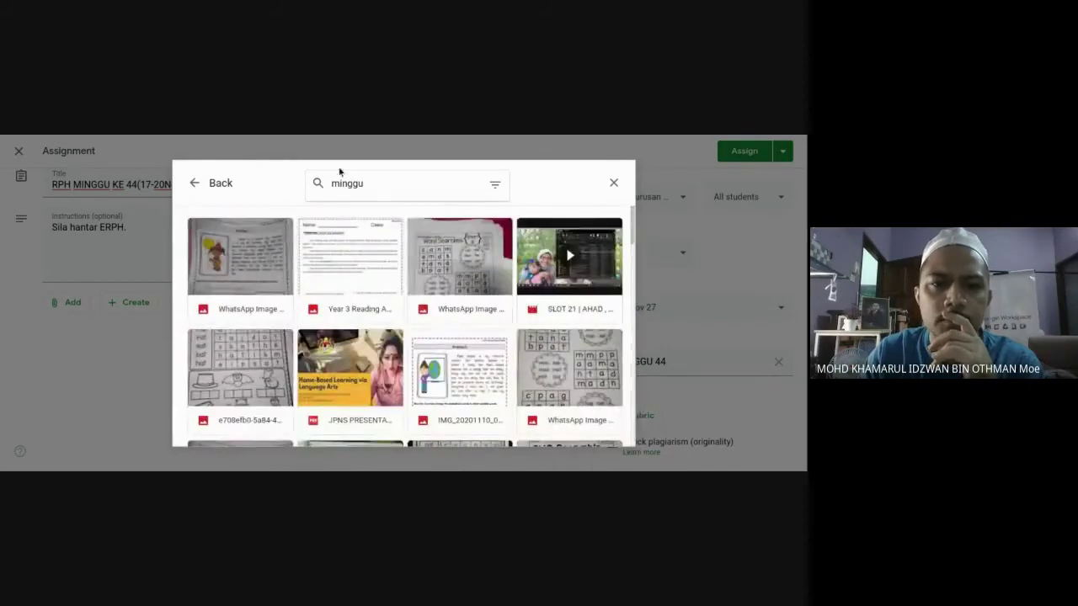
{"action": "double_click", "coordinate": [331, 193]}
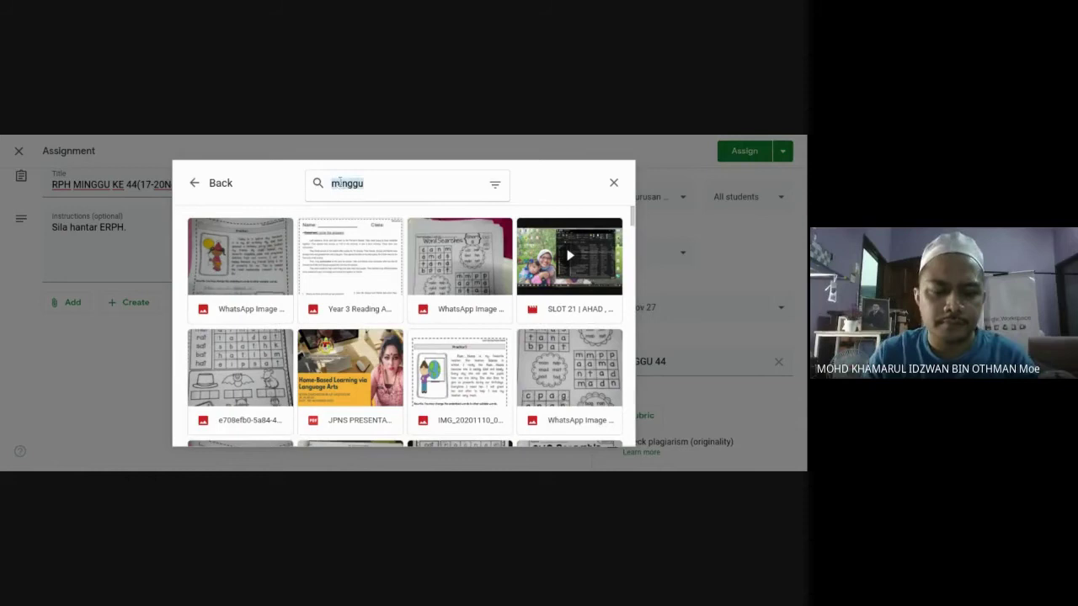
{"action": "type", "text": "week8_e rph"}
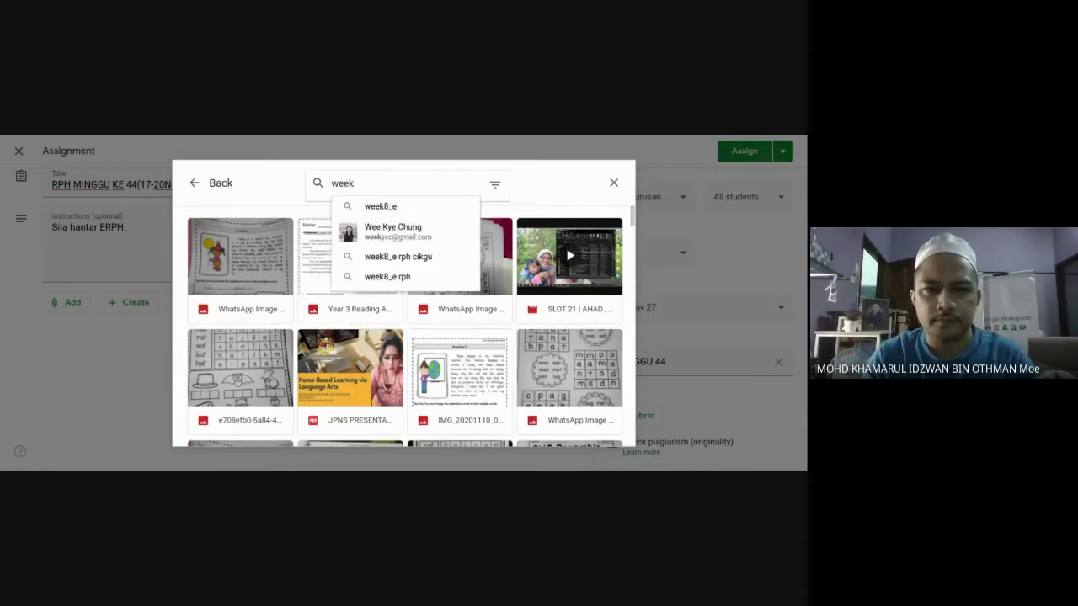
{"action": "left_click", "coordinate": [378, 276]}
{"action": "left_click", "coordinate": [246, 271]}
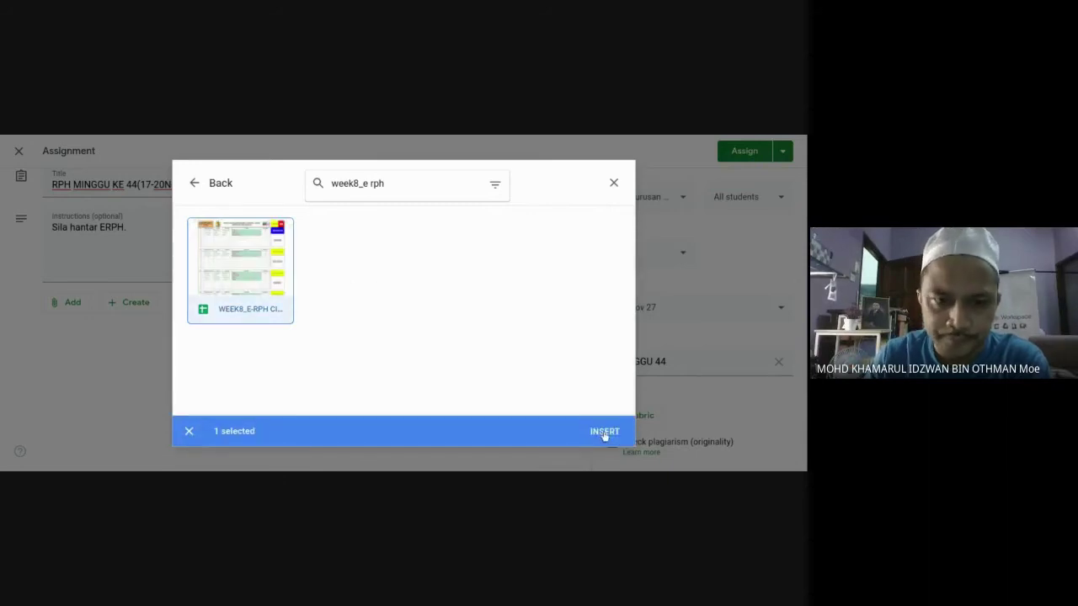
{"action": "left_click", "coordinate": [604, 432]}
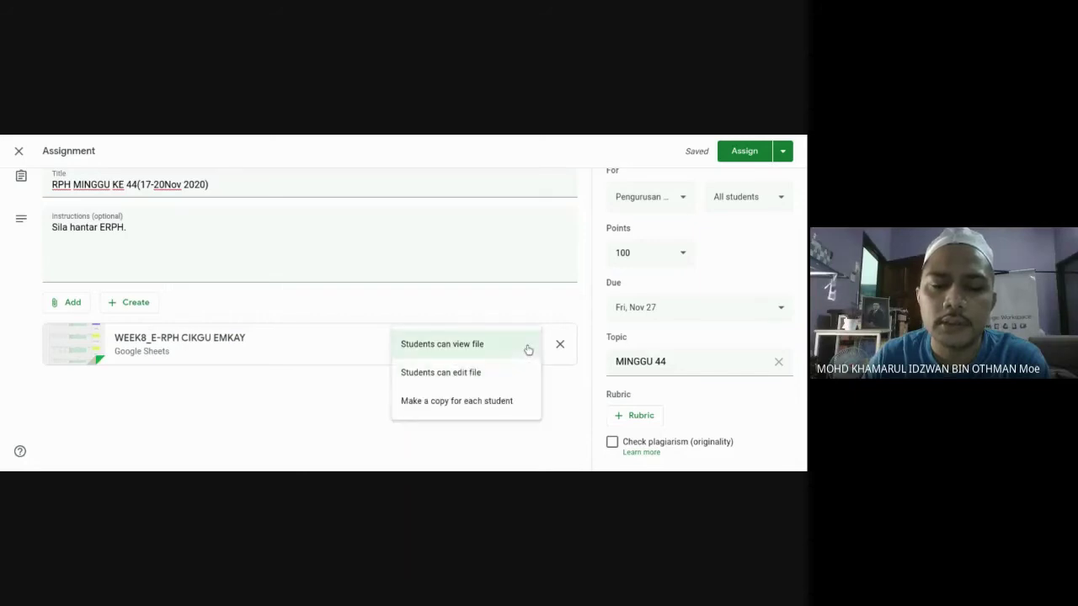
Set the spreadsheet to 'Make a copy for each student' and assign the work.
{"action": "left_click", "coordinate": [456, 408]}
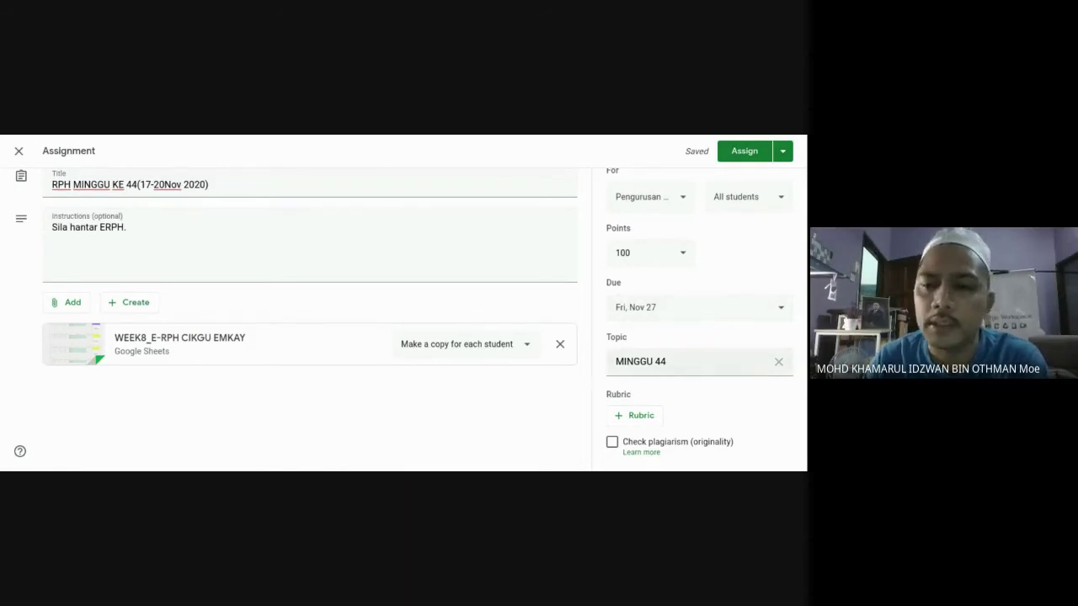
{"action": "left_click", "coordinate": [740, 153]}
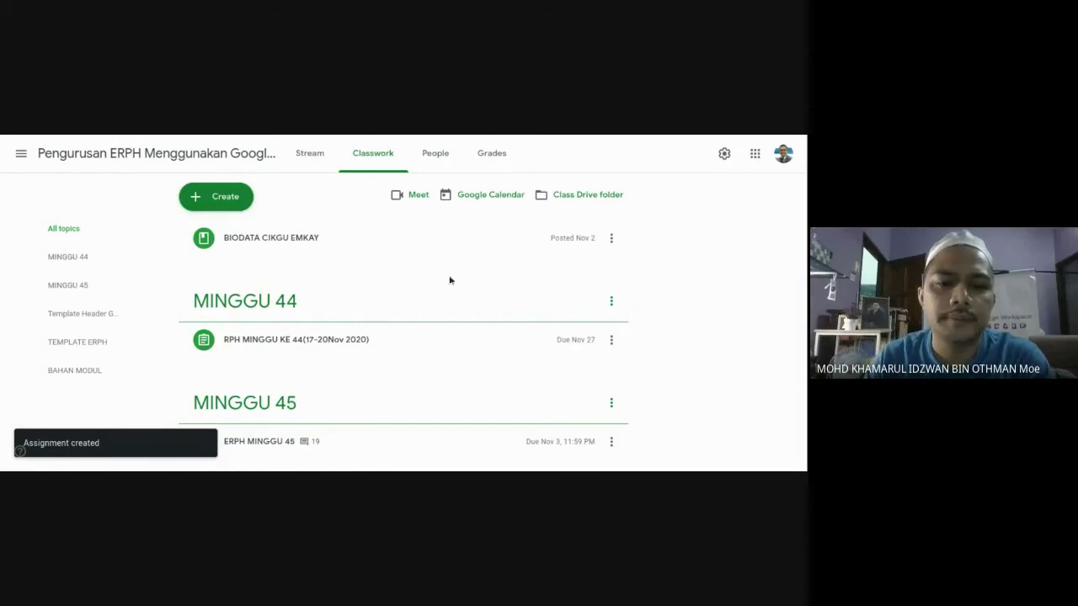
Open the posted RPH MINGGU KE 44 assignment and begin the class comment 'Maklum , Terima'.
{"action": "left_click", "coordinate": [310, 155]}
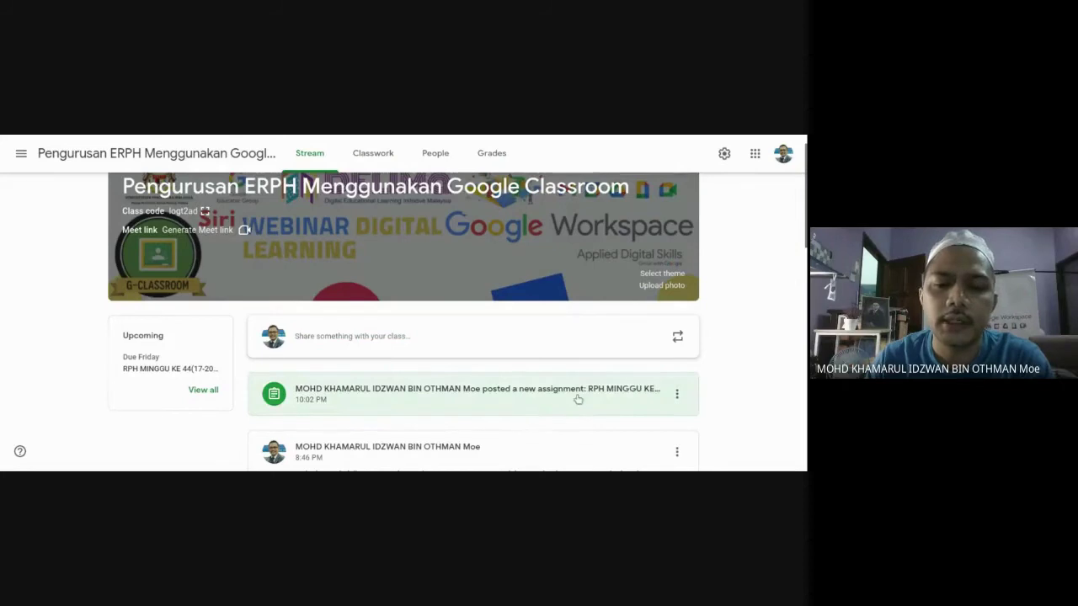
{"action": "scroll", "coordinate": [579, 402], "scroll_direction": "down", "scroll_amount": 1}
{"action": "scroll", "coordinate": [579, 403], "scroll_direction": "up", "scroll_amount": 2}
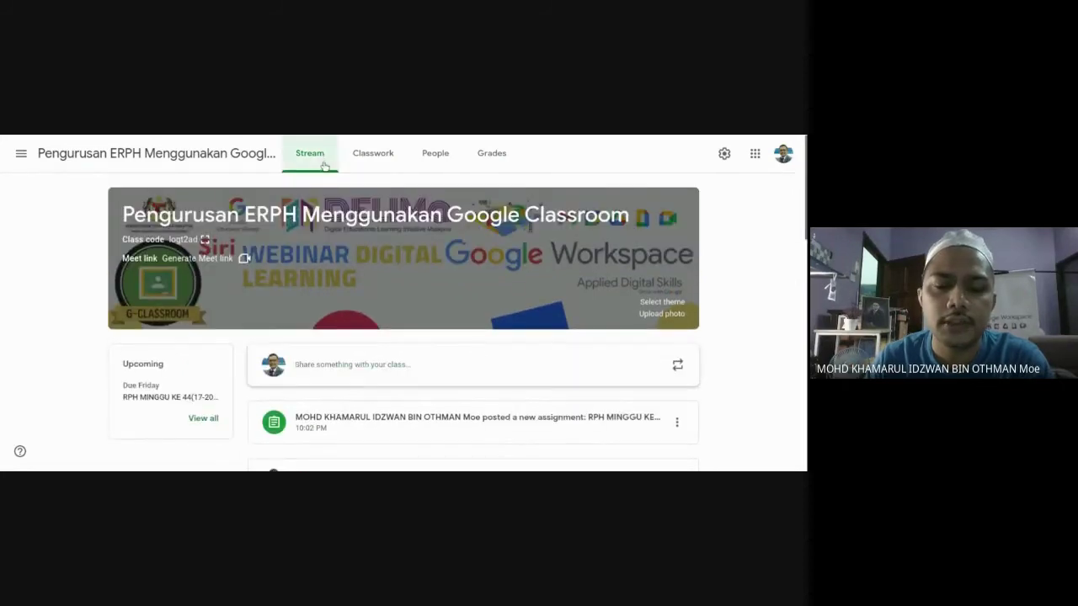
{"action": "scroll", "coordinate": [475, 370], "scroll_direction": "down", "scroll_amount": 2}
{"action": "left_click", "coordinate": [476, 370]}
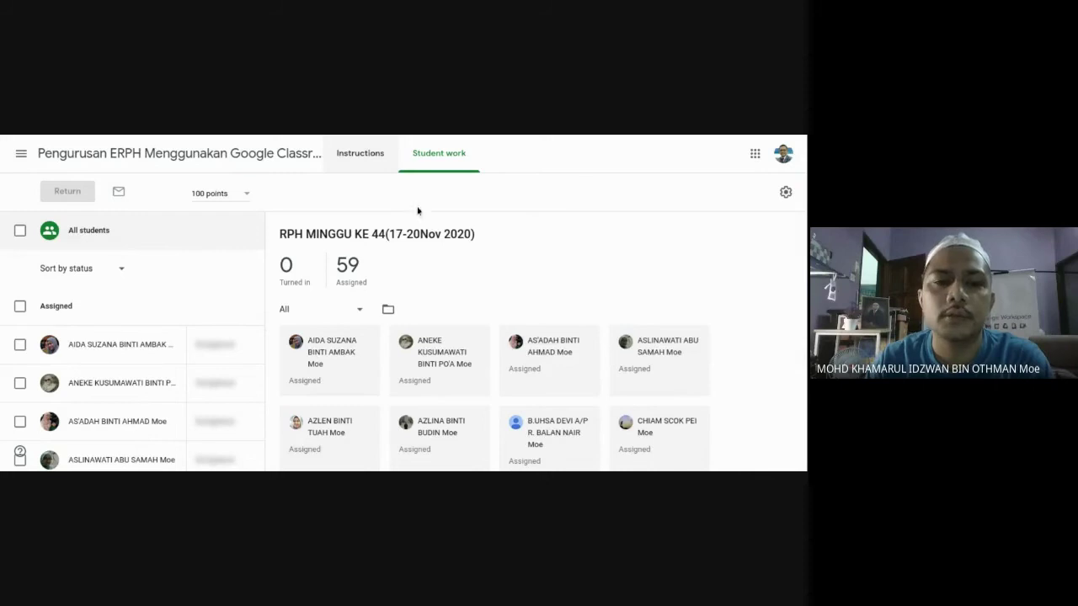
{"action": "left_click", "coordinate": [357, 157]}
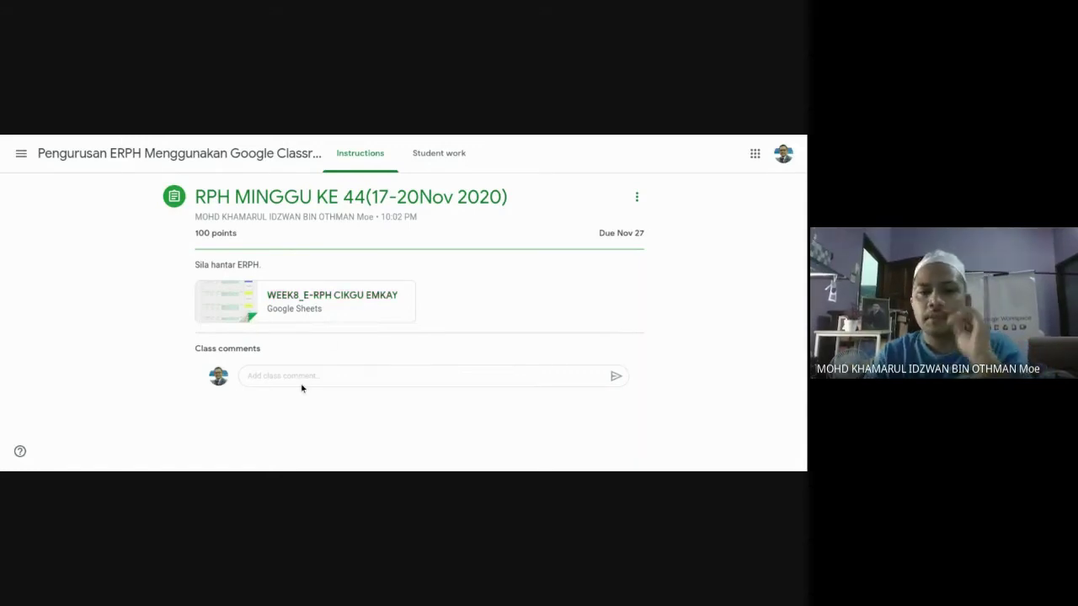
{"action": "left_click", "coordinate": [295, 378]}
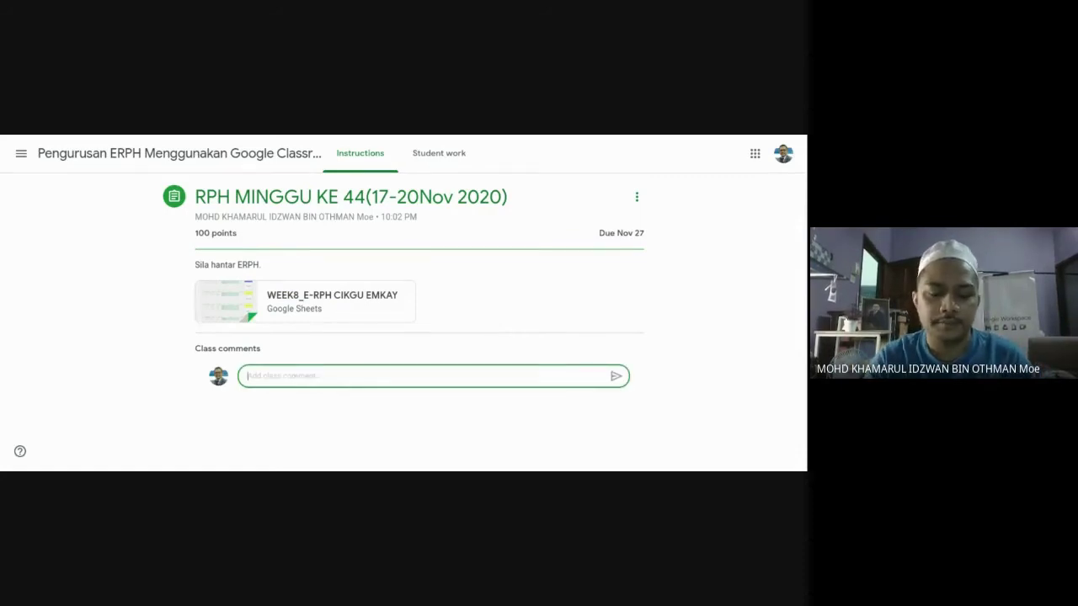
{"action": "type", "text": "Maklum , Terima"}
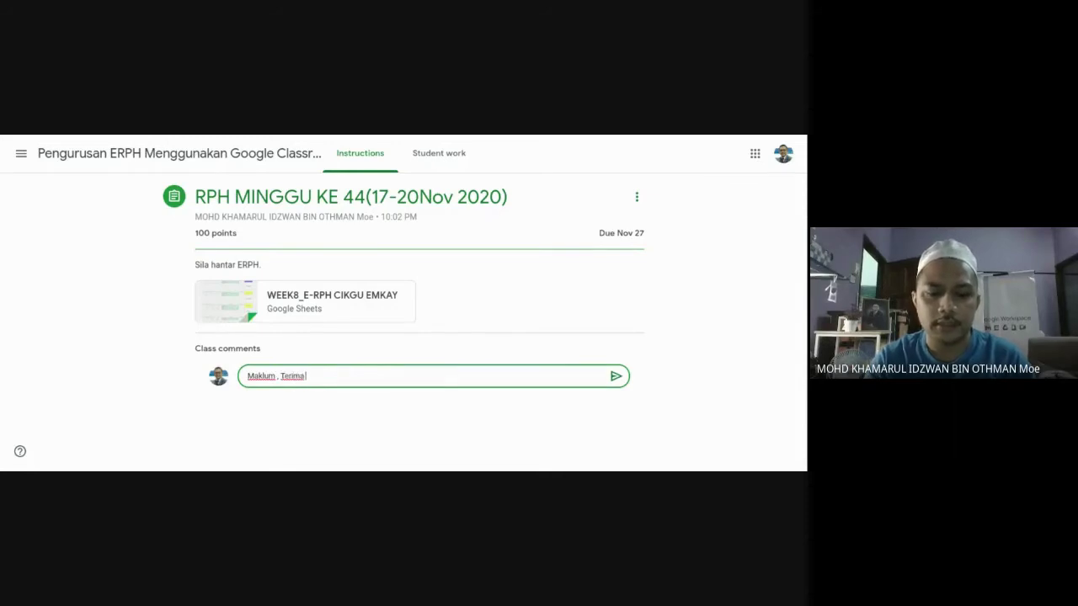
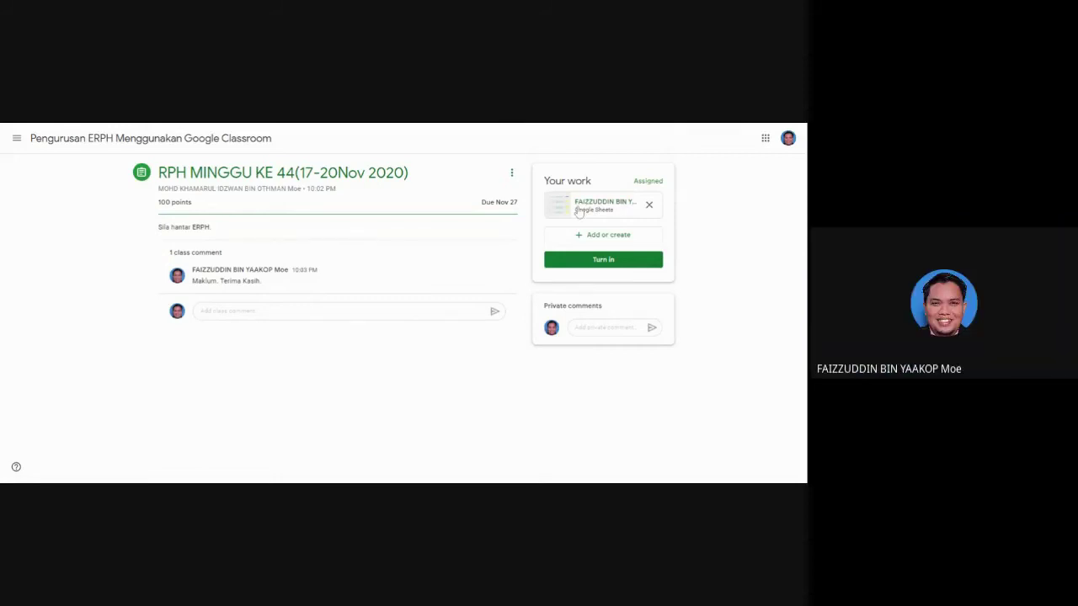
Open the attached e-RPH spreadsheet and show its ISNIN sheet.
{"action": "left_click", "coordinate": [578, 212]}
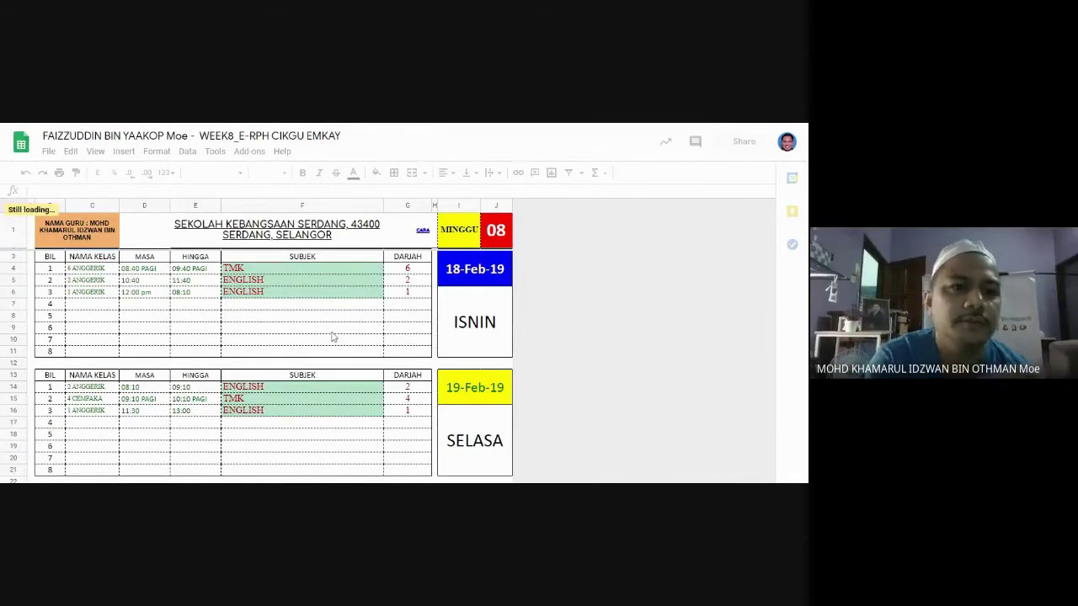
{"action": "scroll", "coordinate": [332, 337], "scroll_direction": "down", "scroll_amount": 1}
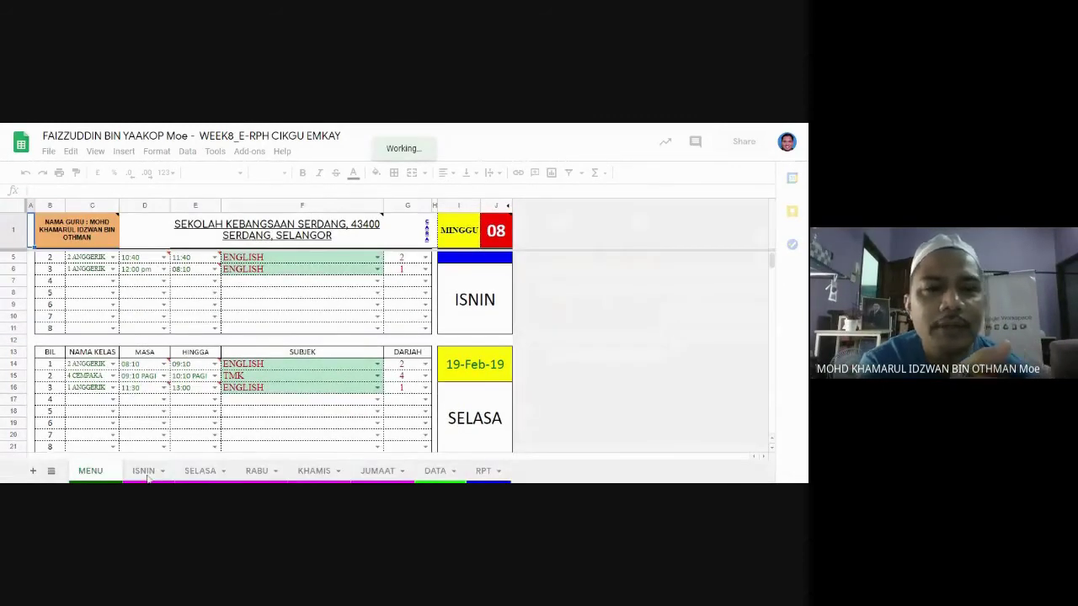
{"action": "left_click", "coordinate": [145, 472]}
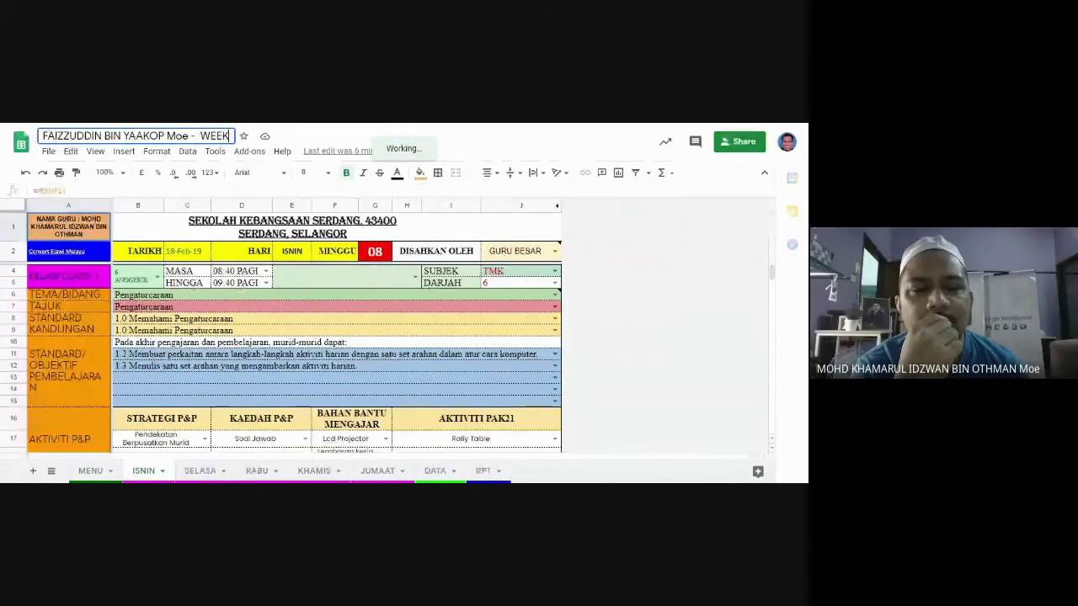
Enter 22 in B29 and 25 in D29 on the ISNIN reflection row.
{"action": "left_click", "coordinate": [354, 367]}
{"action": "scroll", "coordinate": [337, 379], "scroll_direction": "down", "scroll_amount": 1}
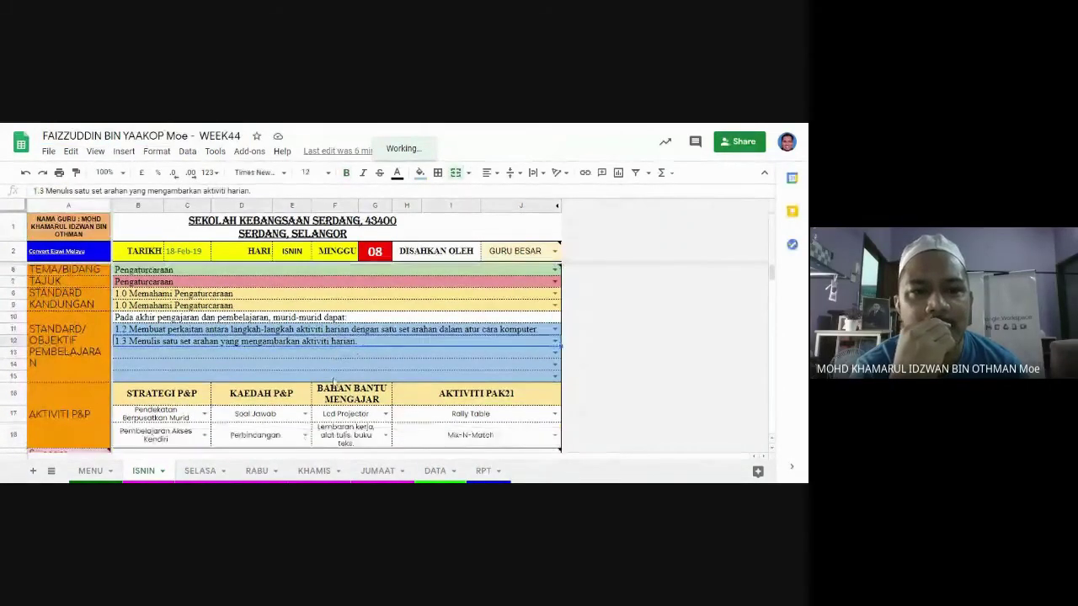
{"action": "scroll", "coordinate": [332, 382], "scroll_direction": "down", "scroll_amount": 5}
{"action": "scroll", "coordinate": [253, 379], "scroll_direction": "up", "scroll_amount": 4}
{"action": "scroll", "coordinate": [145, 371], "scroll_direction": "down", "scroll_amount": 5}
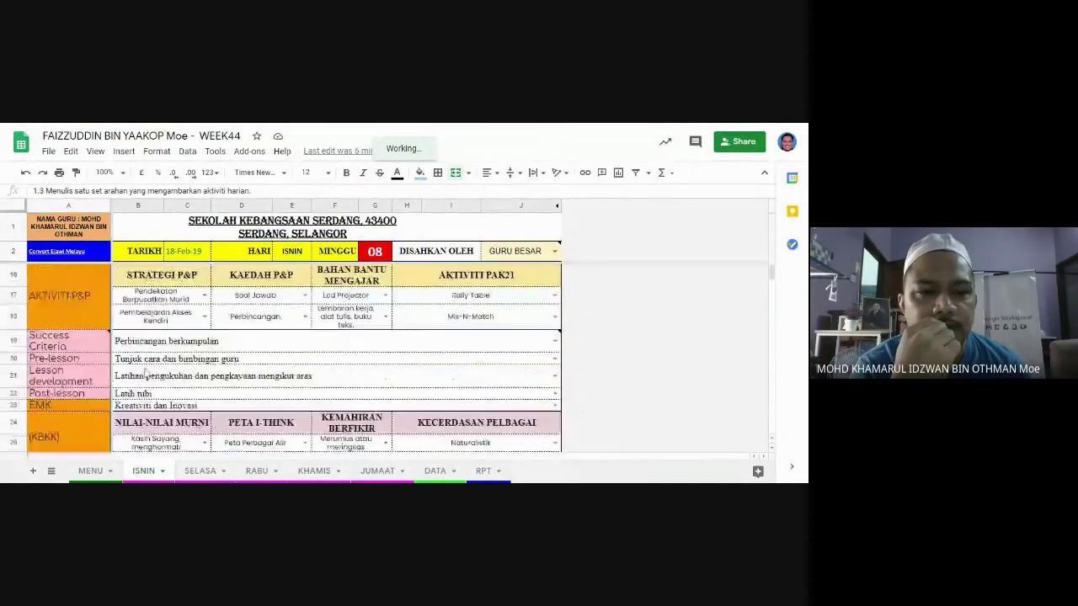
{"action": "scroll", "coordinate": [144, 371], "scroll_direction": "down", "scroll_amount": 6}
{"action": "scroll", "coordinate": [145, 371], "scroll_direction": "up", "scroll_amount": 2}
{"action": "left_click", "coordinate": [144, 371]}
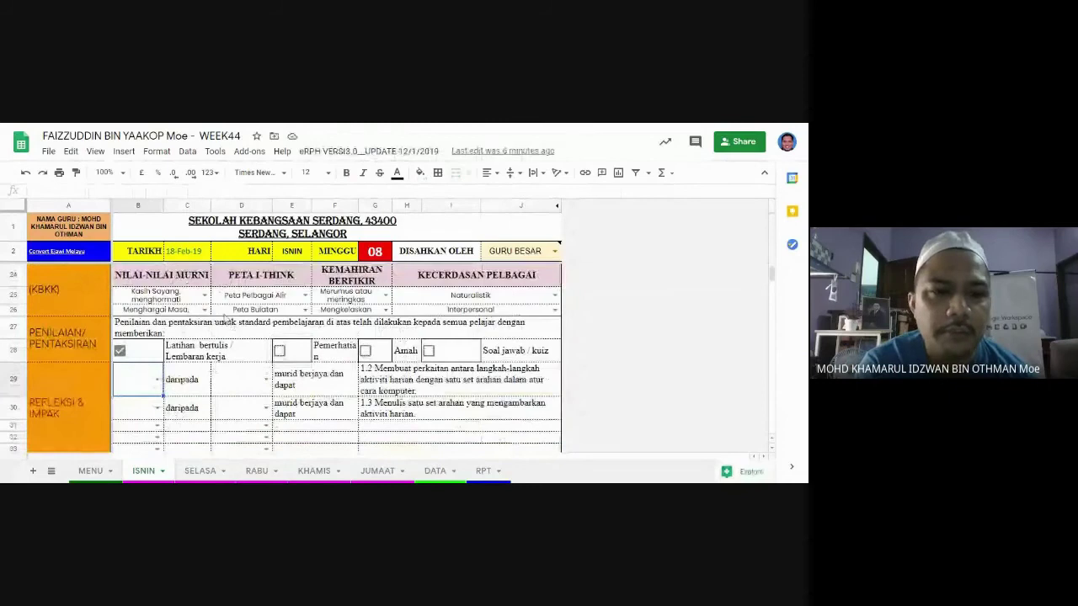
{"action": "type", "text": "22"}
{"action": "left_click", "coordinate": [242, 382]}
{"action": "type", "text": "2"}
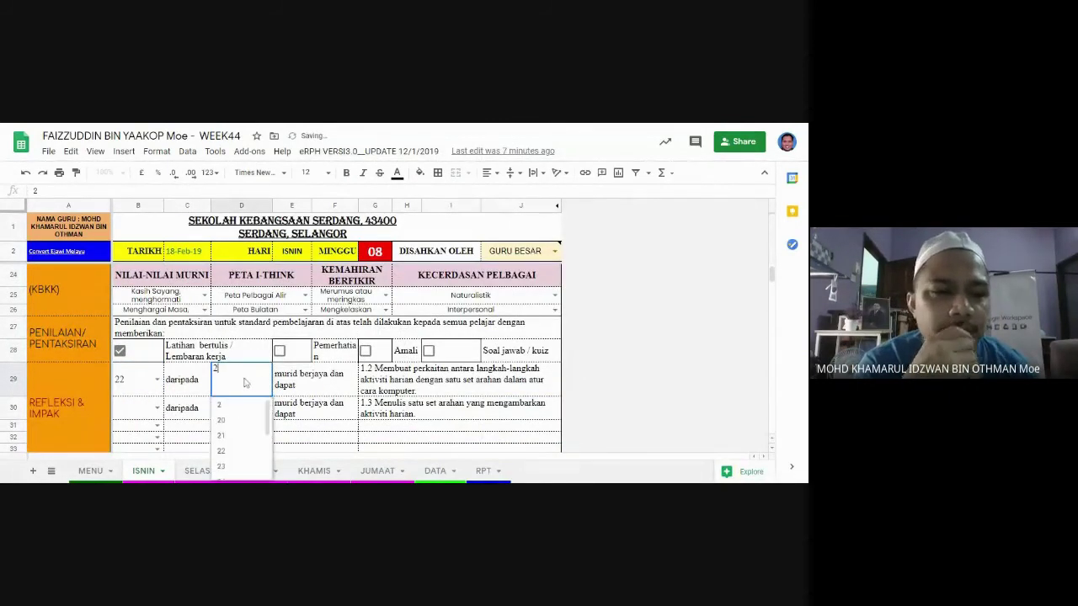
{"action": "type", "text": "5"}
{"action": "left_click", "coordinate": [377, 427]}
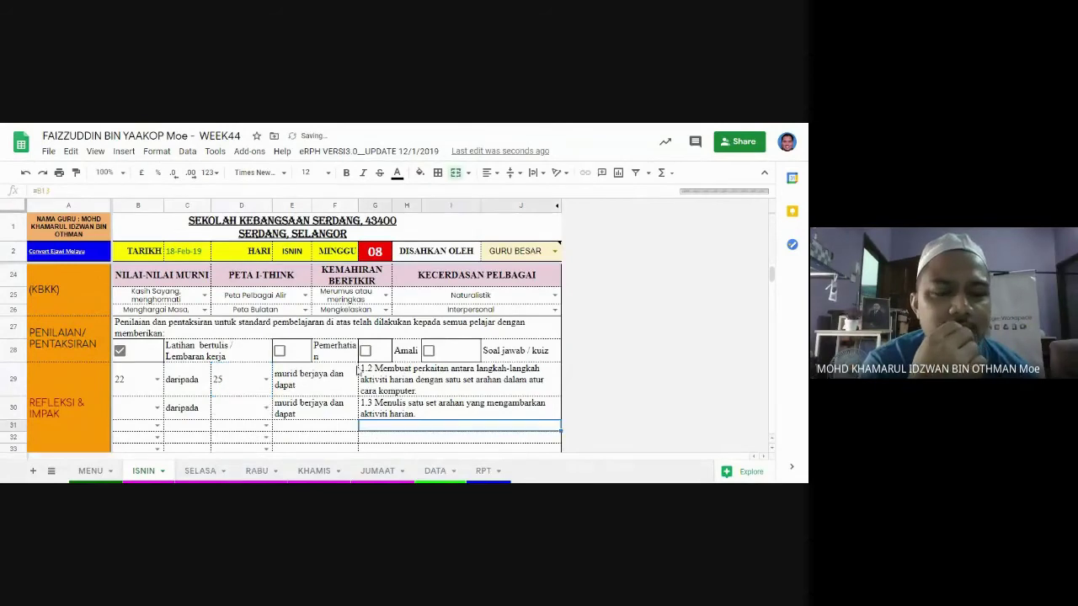
{"action": "left_click", "coordinate": [270, 383]}
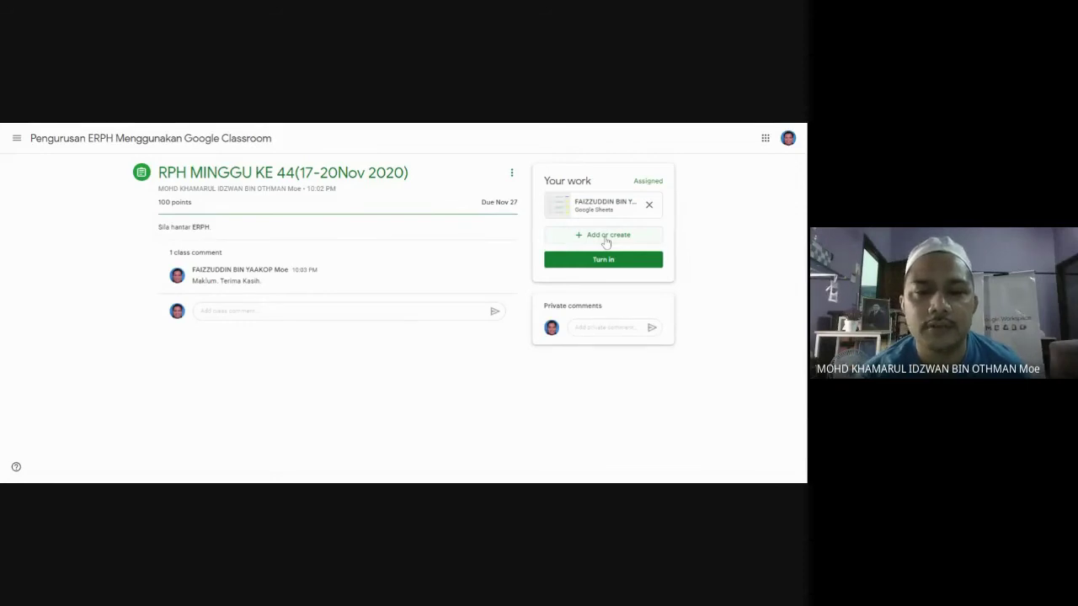
Open the Google Drive picker from Add or create and show the Starred items.
{"action": "left_click", "coordinate": [605, 237]}
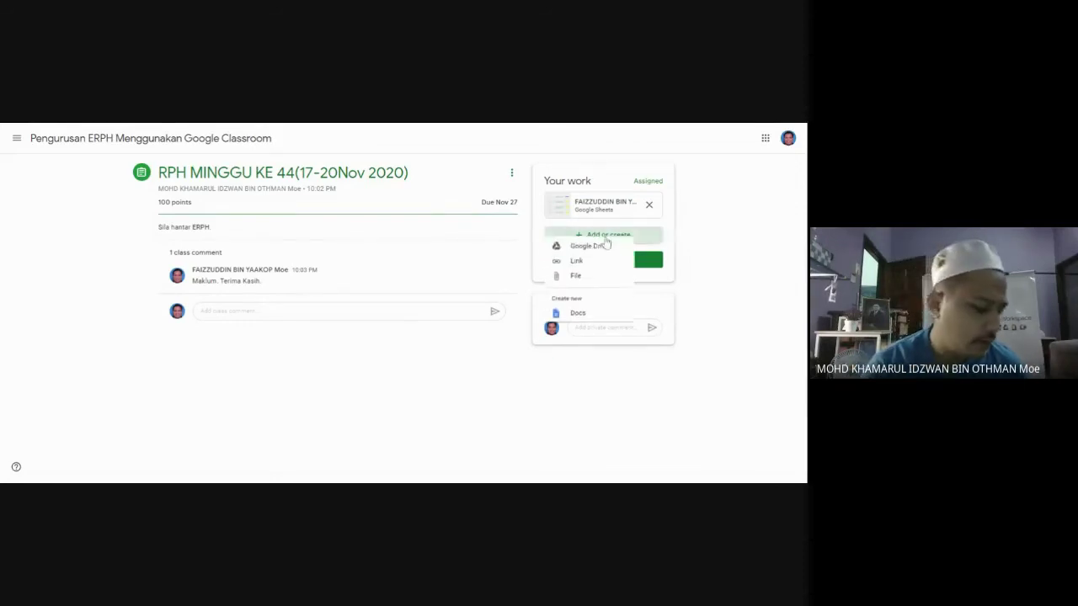
{"action": "left_click", "coordinate": [581, 286]}
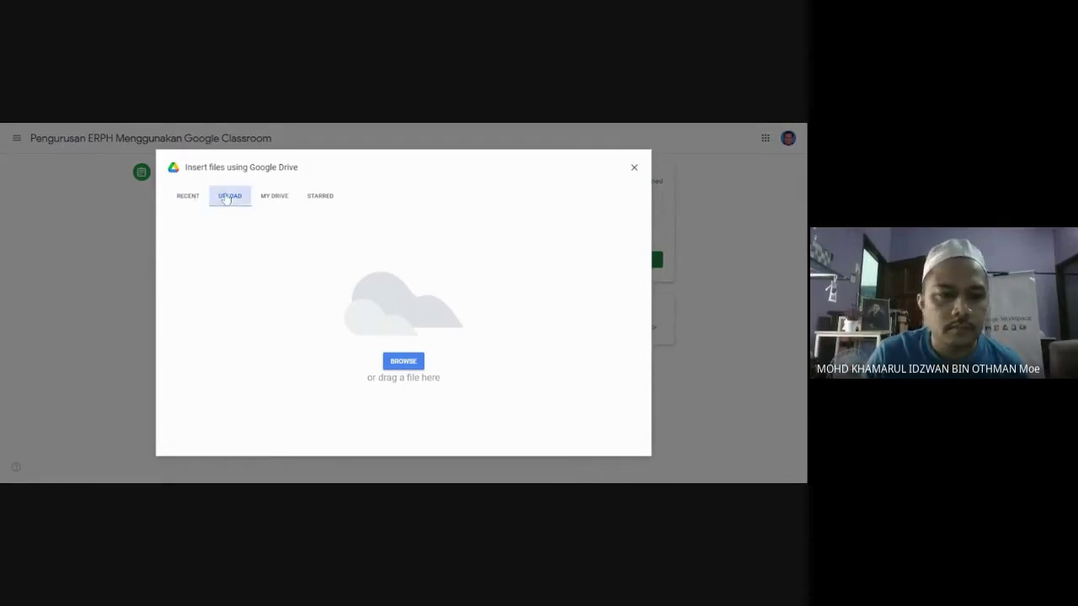
{"action": "left_click", "coordinate": [199, 200]}
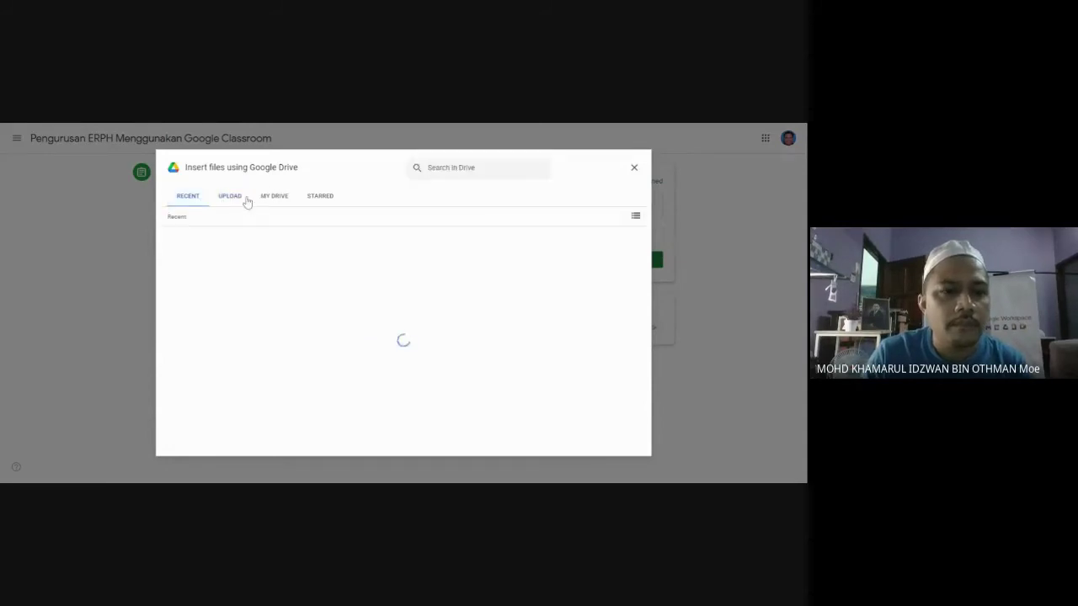
{"action": "left_click", "coordinate": [240, 200]}
{"action": "left_click", "coordinate": [269, 199]}
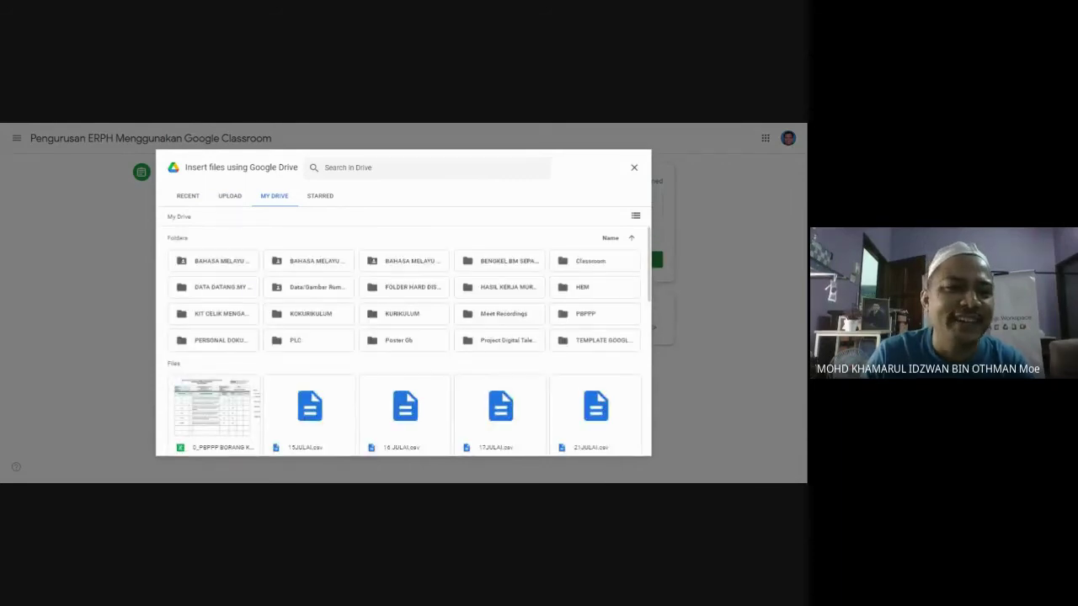
{"action": "left_click", "coordinate": [325, 200]}
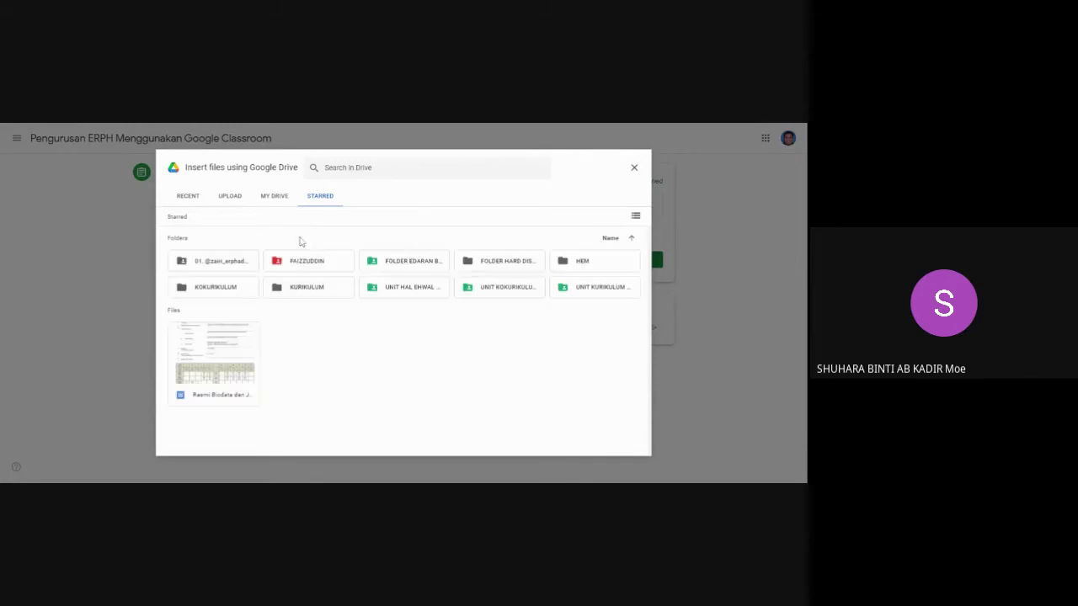
Attach the Minggu 29 spreadsheet from the starred RPH folder.
{"action": "double_click", "coordinate": [297, 259]}
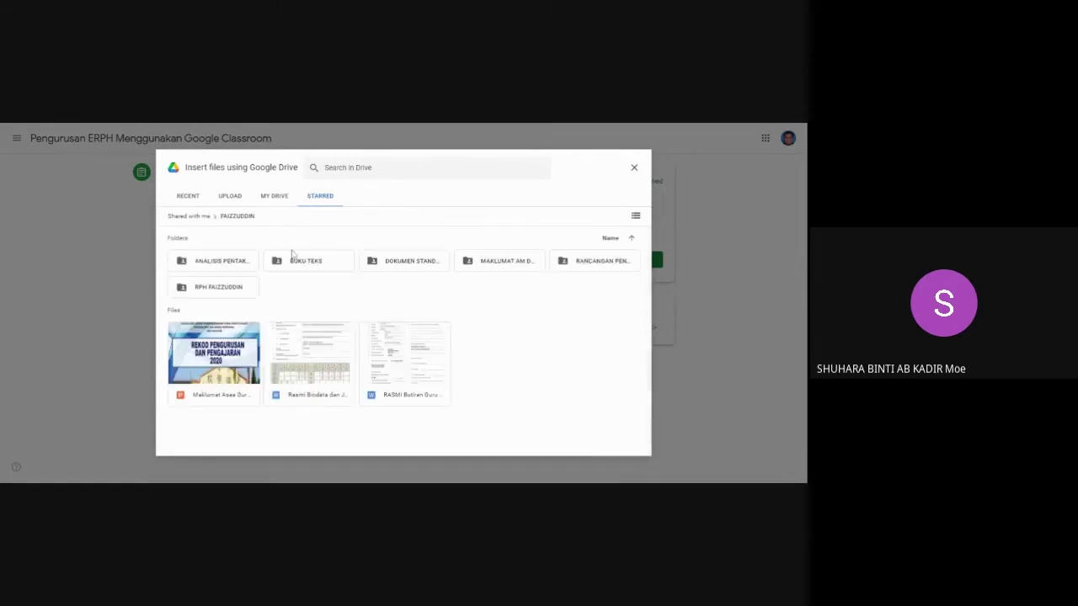
{"action": "double_click", "coordinate": [228, 286]}
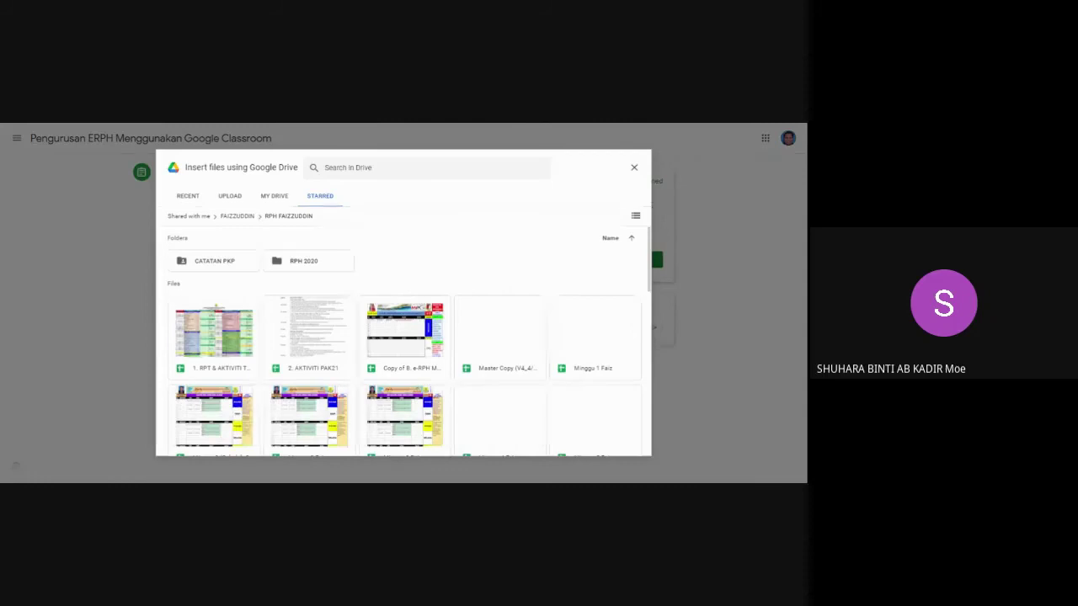
{"action": "scroll", "coordinate": [478, 325], "scroll_direction": "down", "scroll_amount": 8}
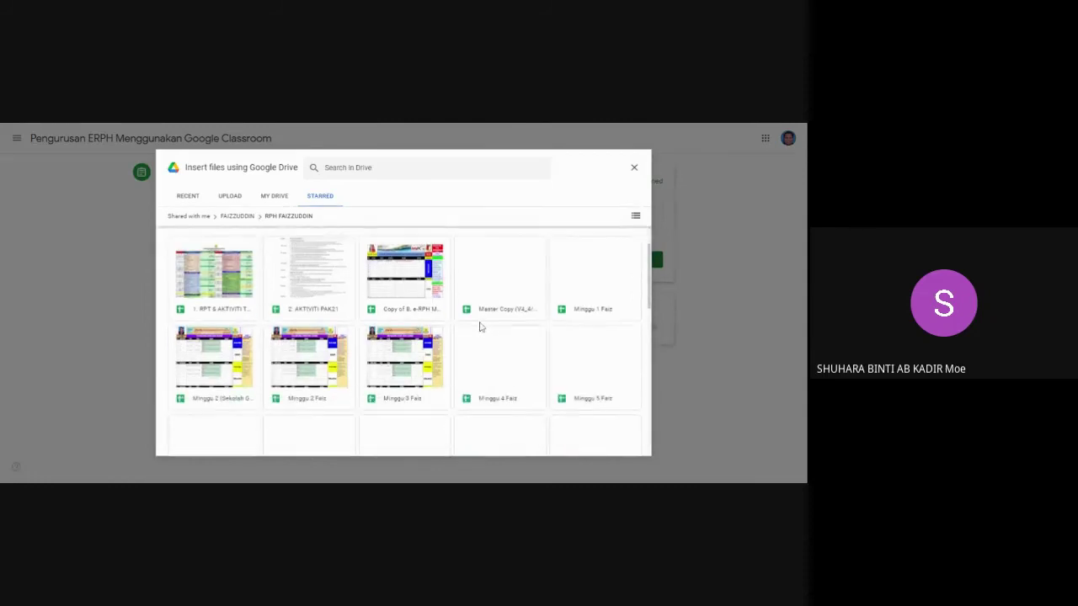
{"action": "scroll", "coordinate": [475, 326], "scroll_direction": "down", "scroll_amount": 3}
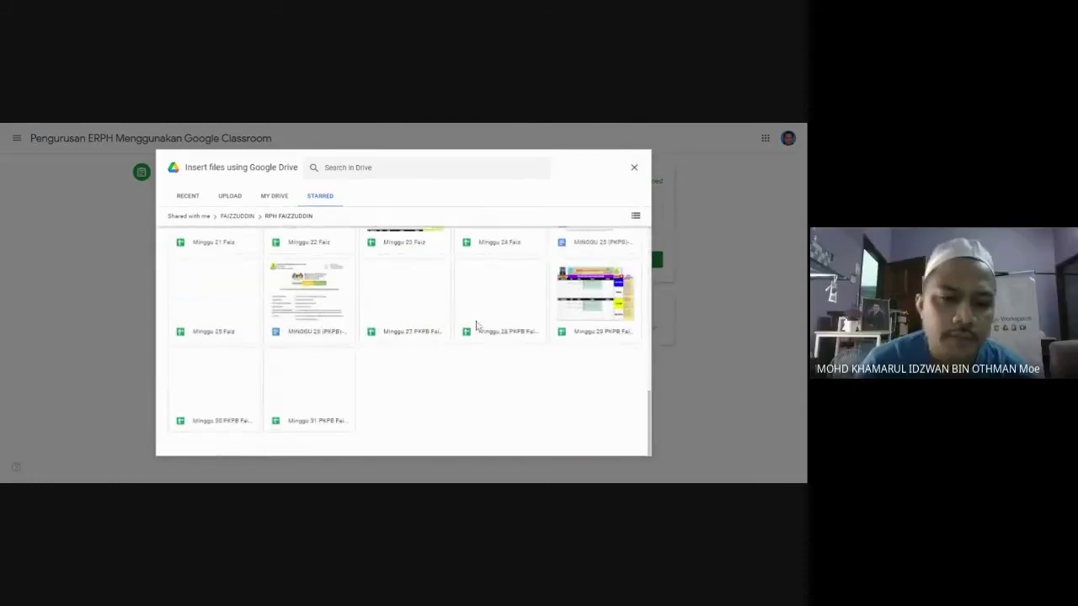
{"action": "left_click", "coordinate": [334, 386]}
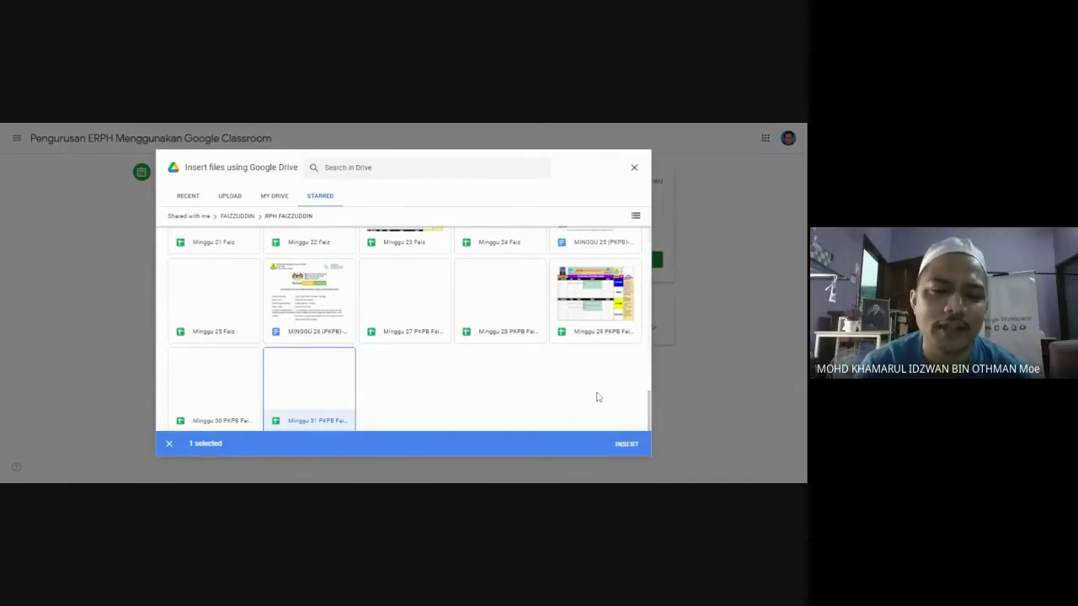
{"action": "left_click", "coordinate": [598, 308]}
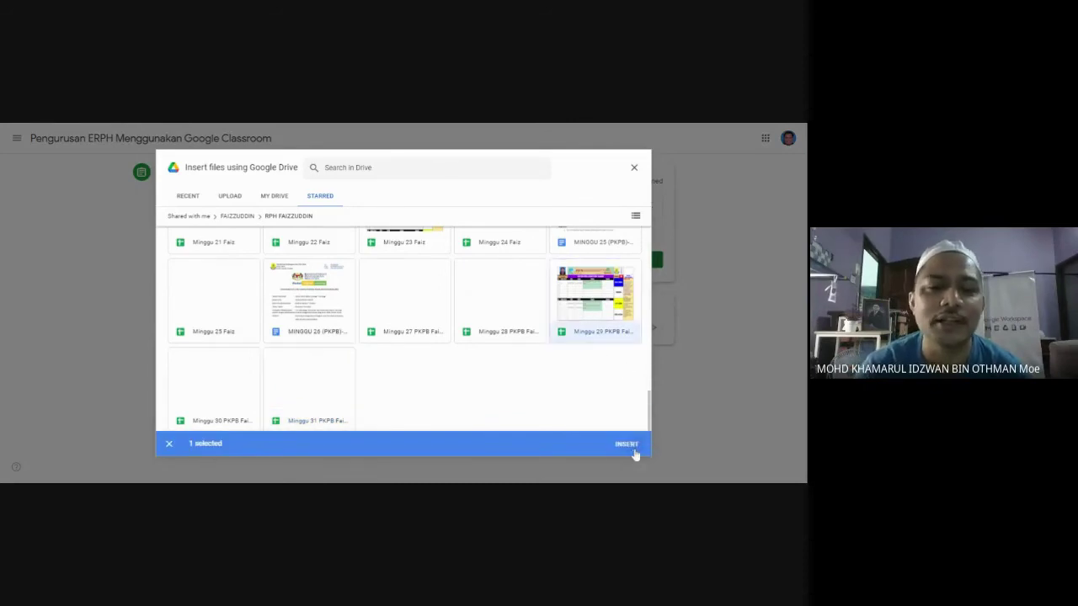
{"action": "left_click", "coordinate": [633, 455]}
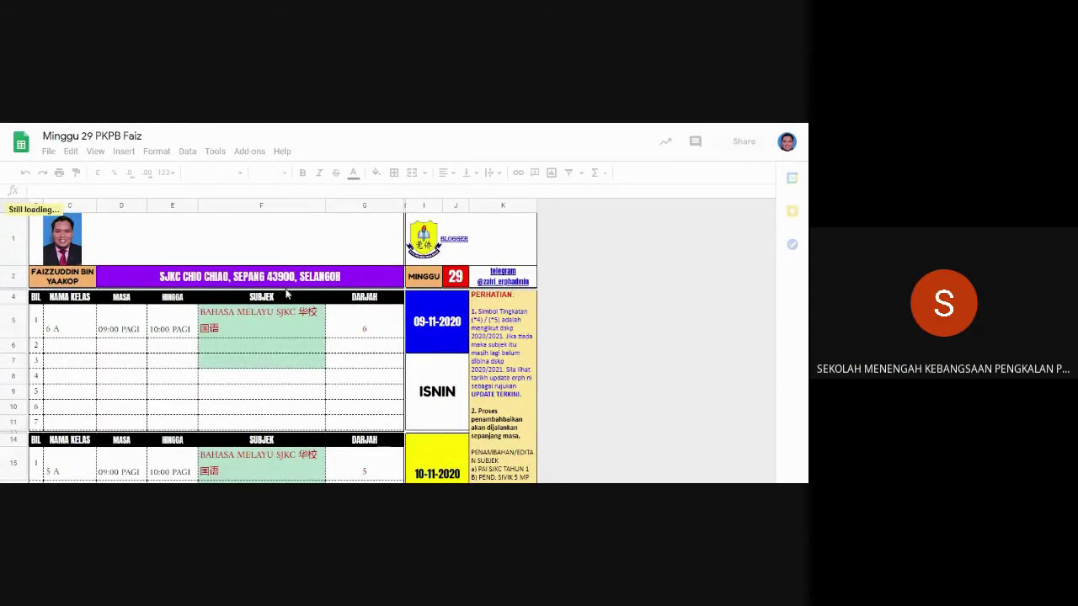
Check the F5 subject dropdown without changing it, then close the Minggu 29 workbook.
{"action": "scroll", "coordinate": [287, 303], "scroll_direction": "down", "scroll_amount": 3}
{"action": "scroll", "coordinate": [287, 303], "scroll_direction": "up", "scroll_amount": 2}
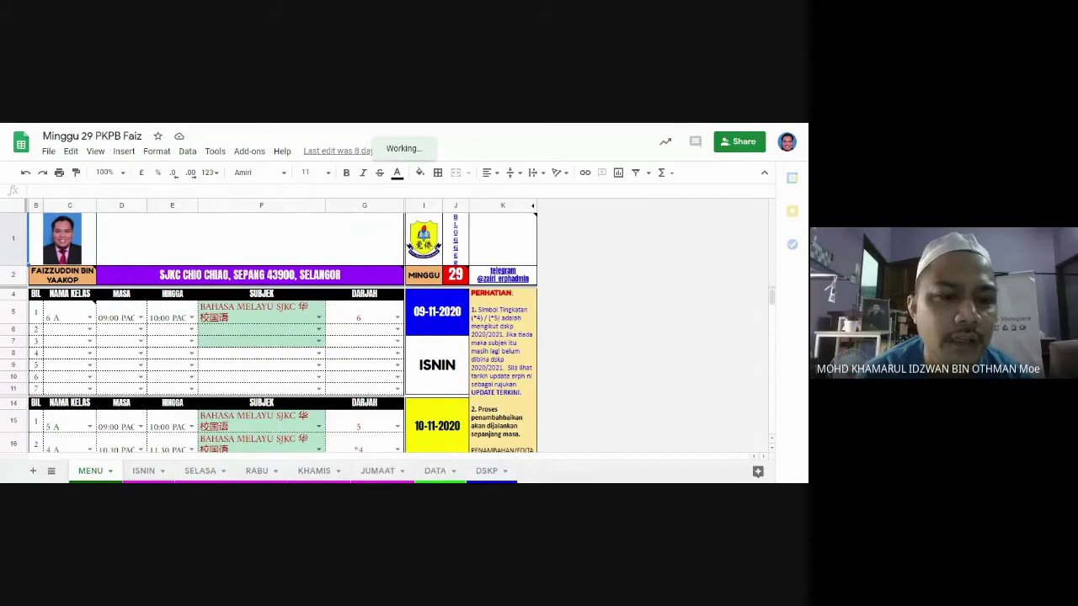
{"action": "left_click", "coordinate": [257, 317]}
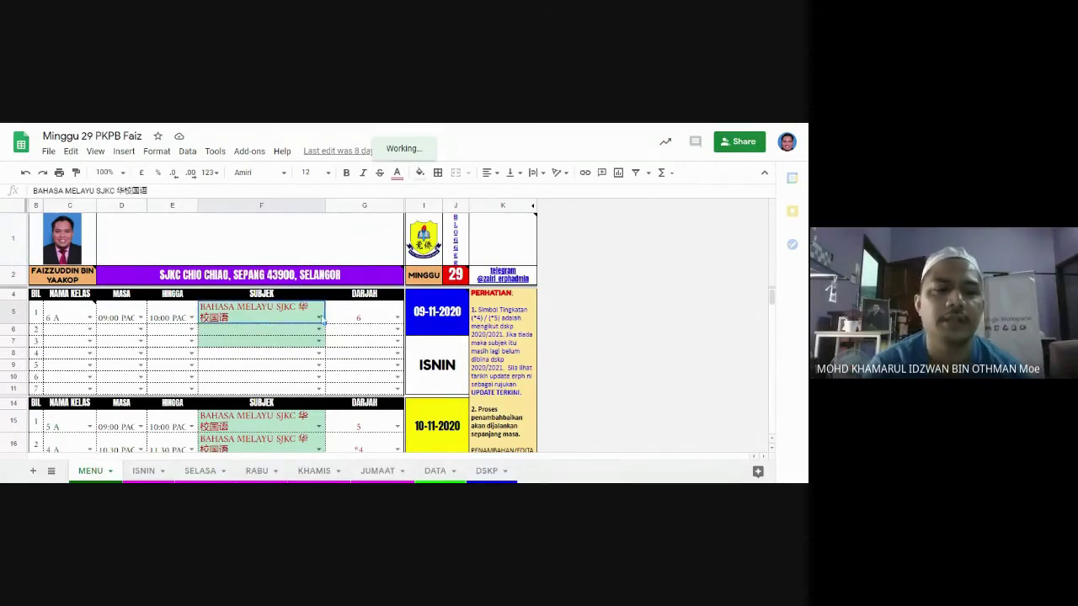
{"action": "left_click", "coordinate": [319, 318]}
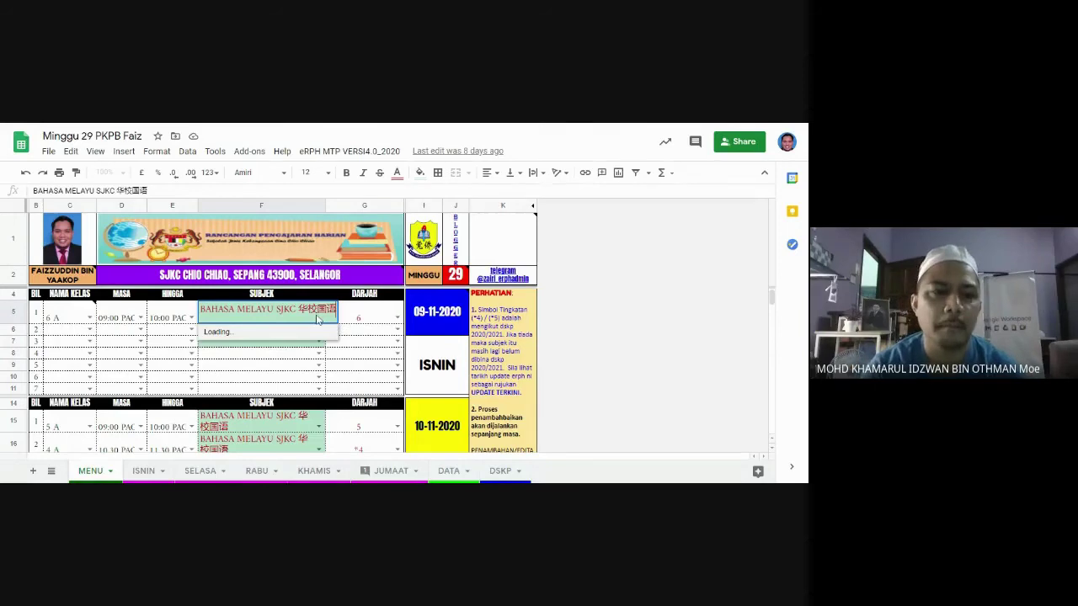
{"action": "left_click", "coordinate": [303, 321]}
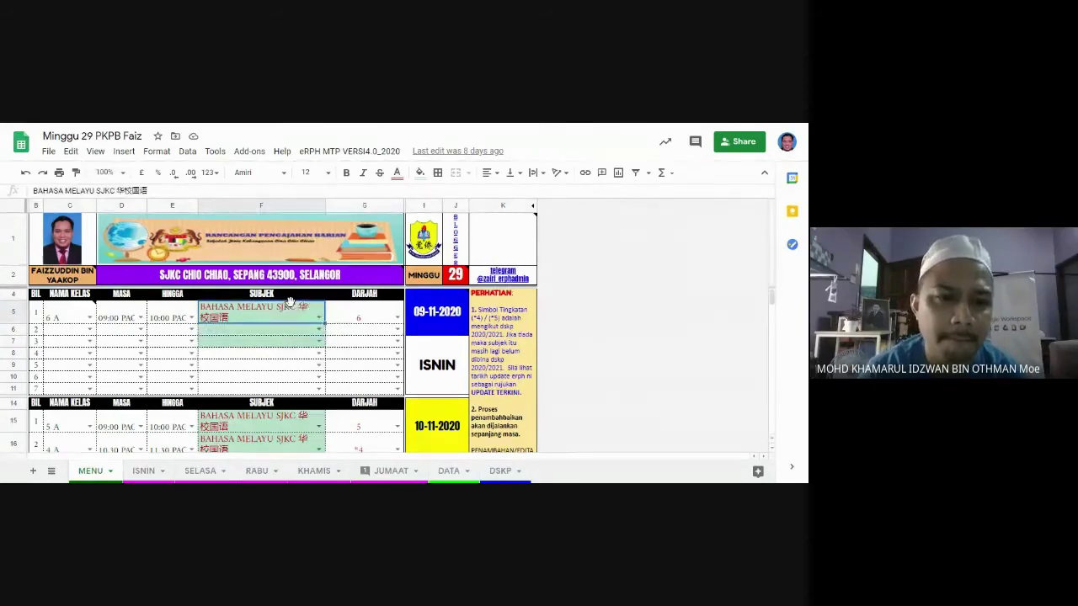
{"action": "left_click", "coordinate": [319, 319]}
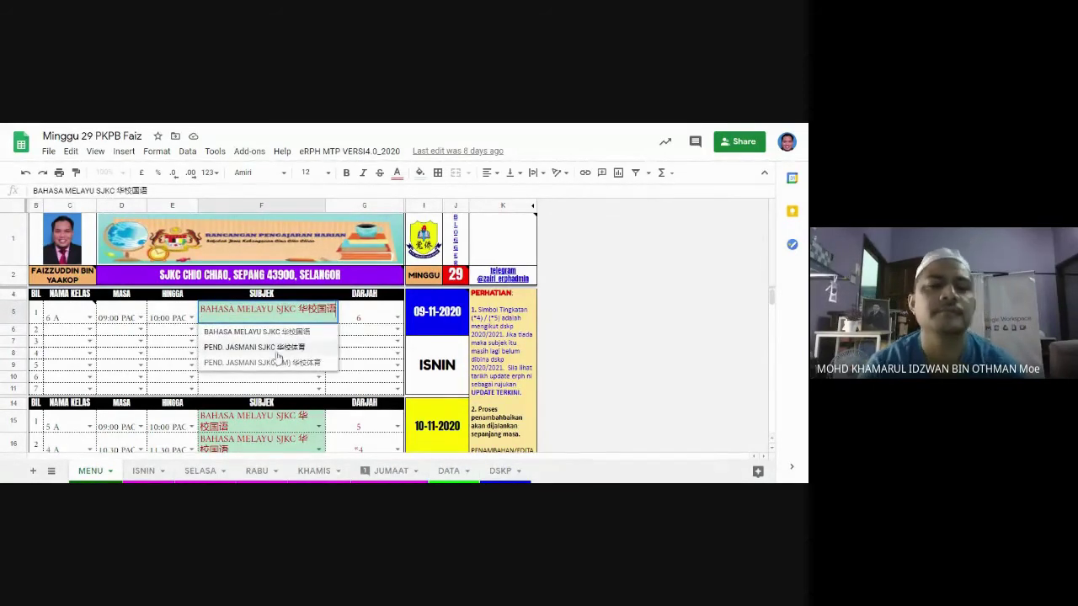
{"action": "left_click", "coordinate": [370, 354]}
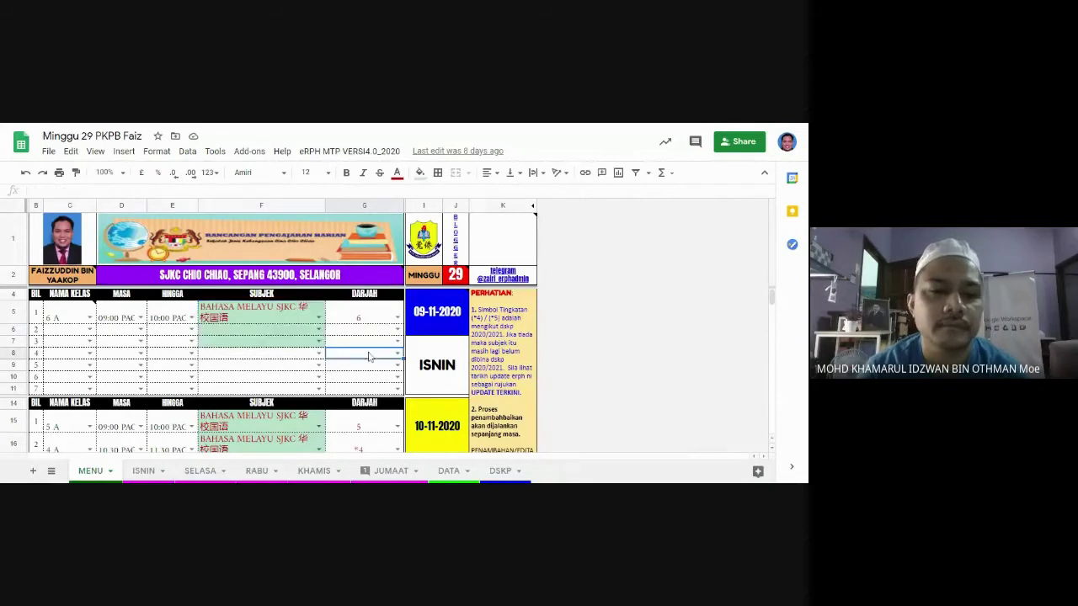
{"action": "left_click", "coordinate": [312, 332]}
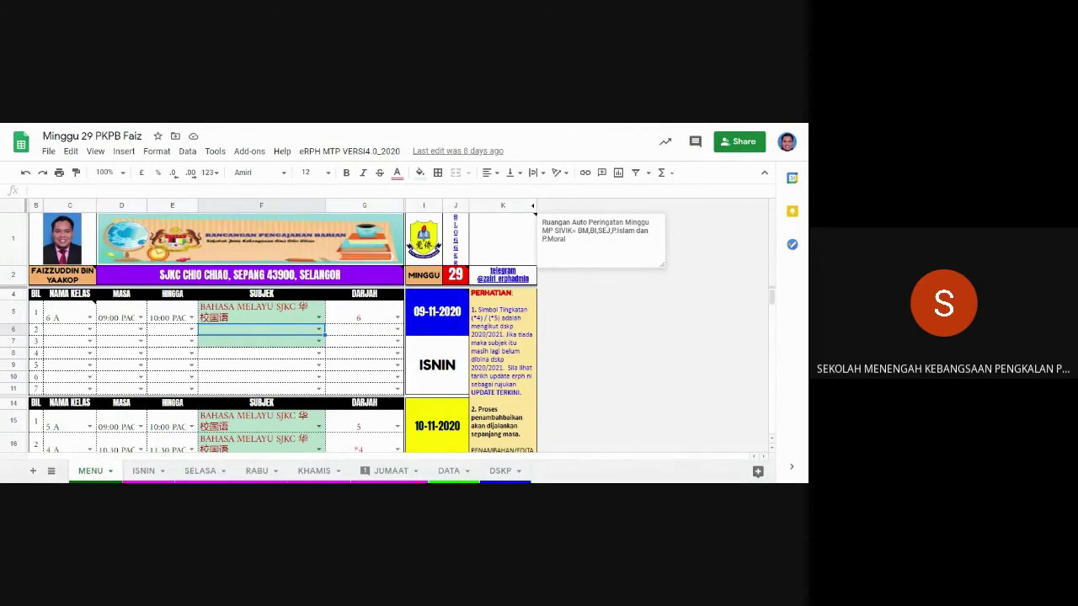
{"action": "key", "text": "ctrl+w"}
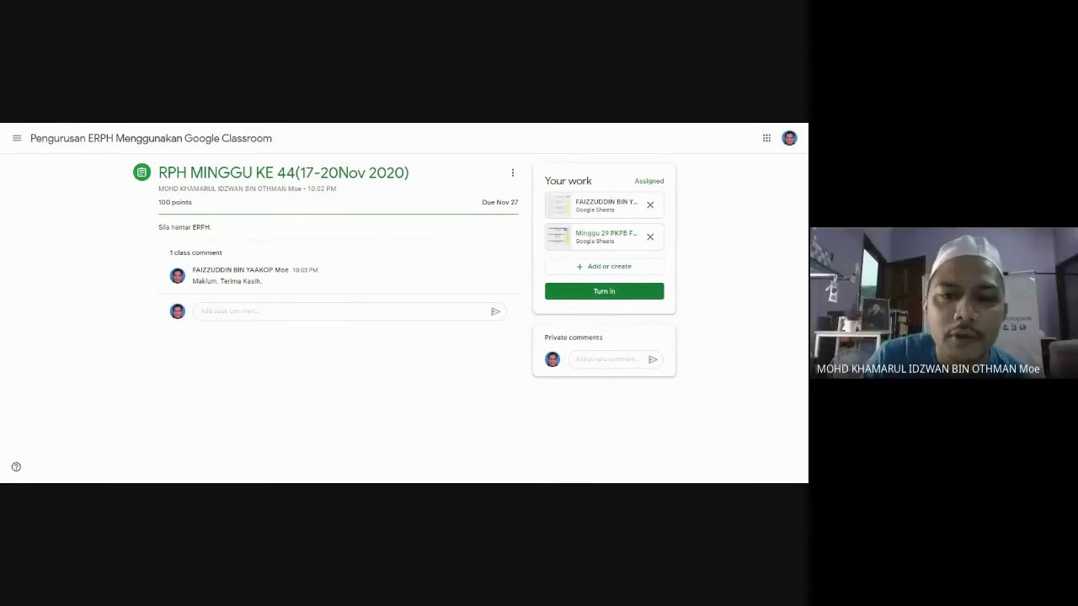
Post the private comment 'Saya telah hantar. Harap Maklum' and turn in the assignment.
{"action": "left_click", "coordinate": [594, 357]}
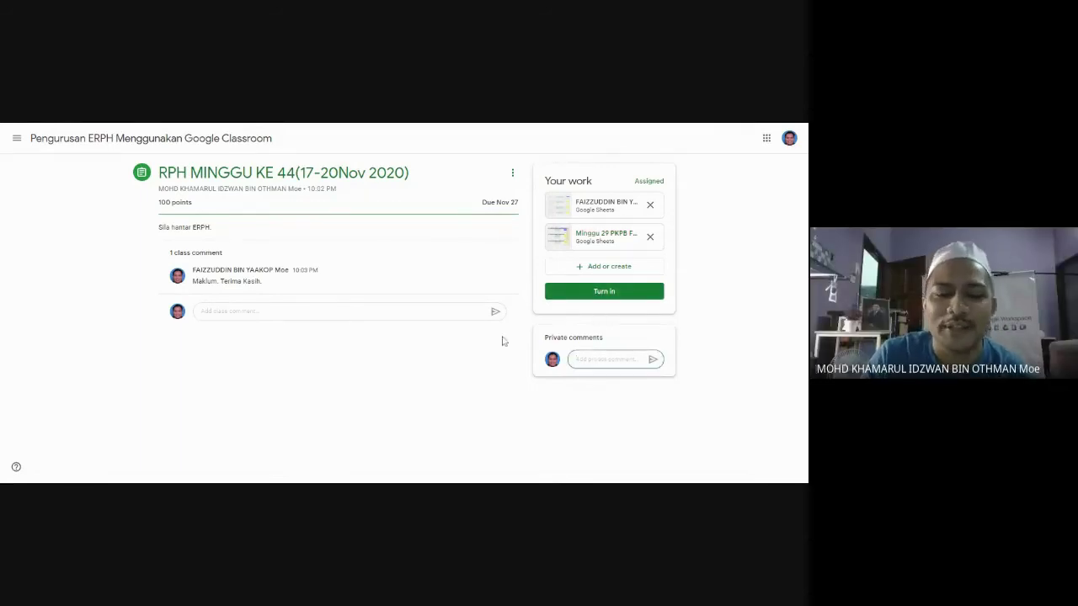
{"action": "type", "text": "s"}
{"action": "type", "text": "aya telah m"}
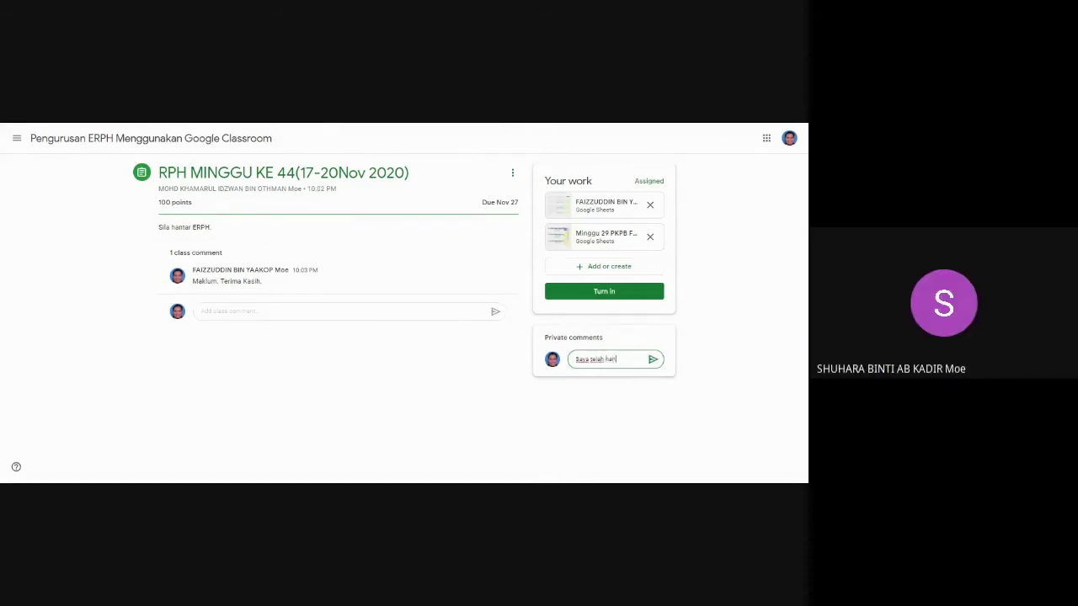
{"action": "type", "text": "antar. Harap Maklum"}
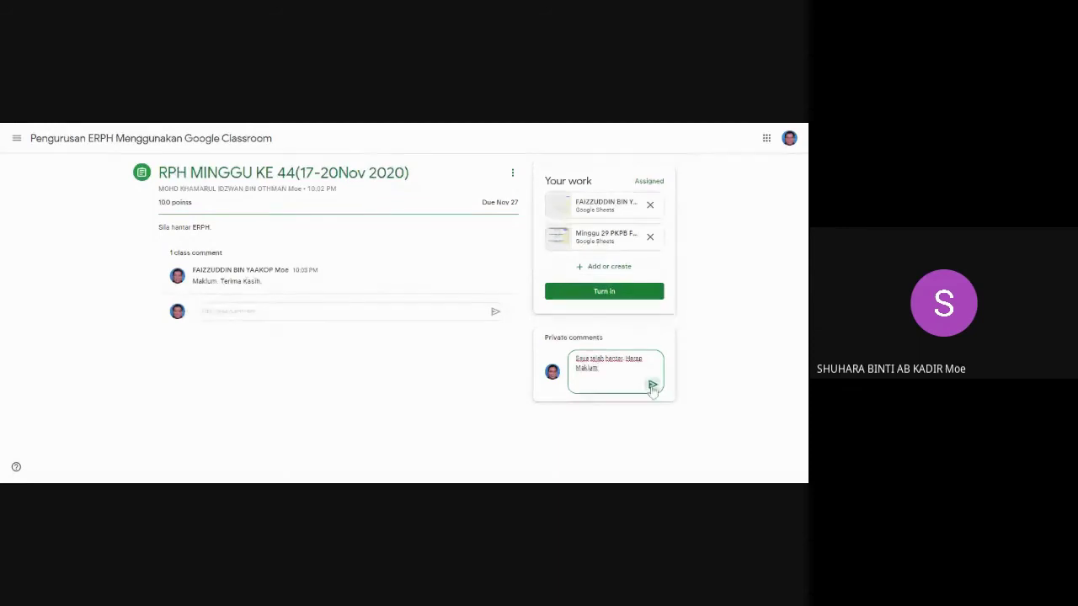
{"action": "left_click", "coordinate": [652, 383]}
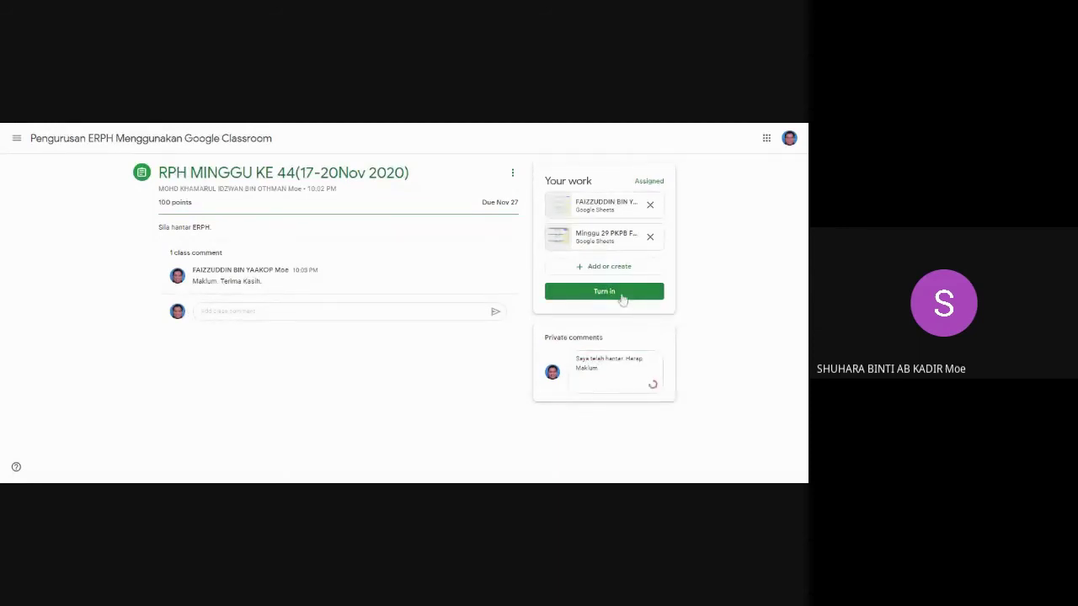
{"action": "left_click", "coordinate": [622, 296]}
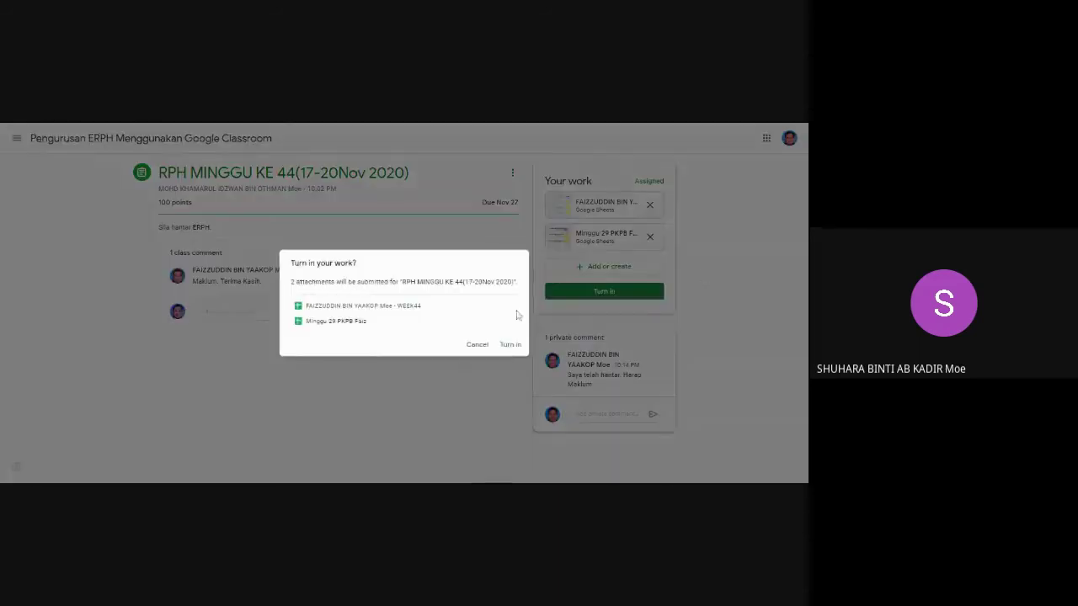
{"action": "left_click", "coordinate": [511, 344]}
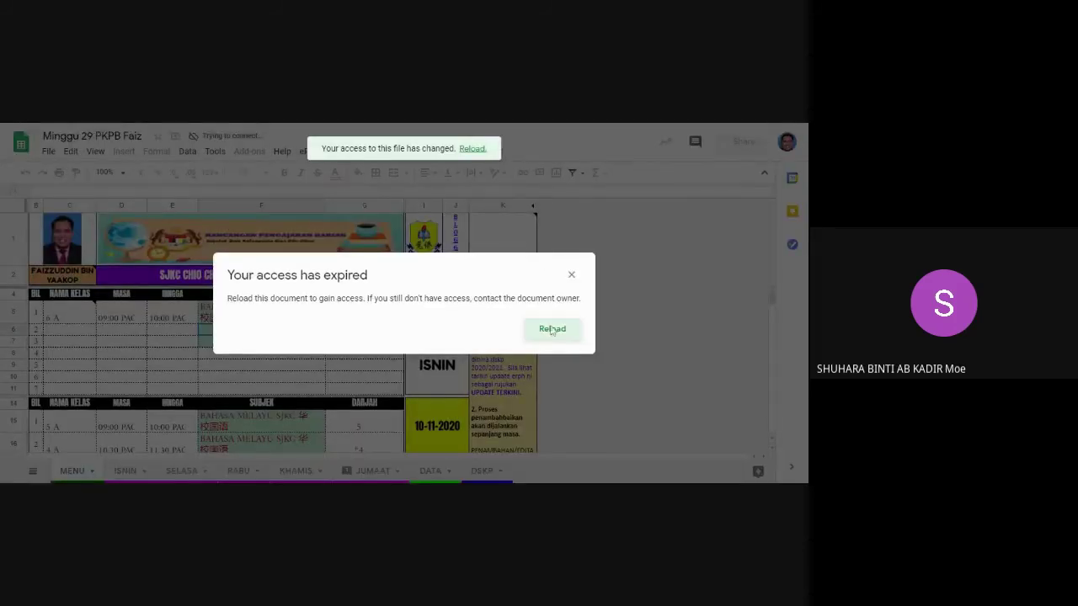
Reload the expired-access sheet, then unsubmit the RPH MINGGU KE 44 assignment.
{"action": "left_click", "coordinate": [553, 330]}
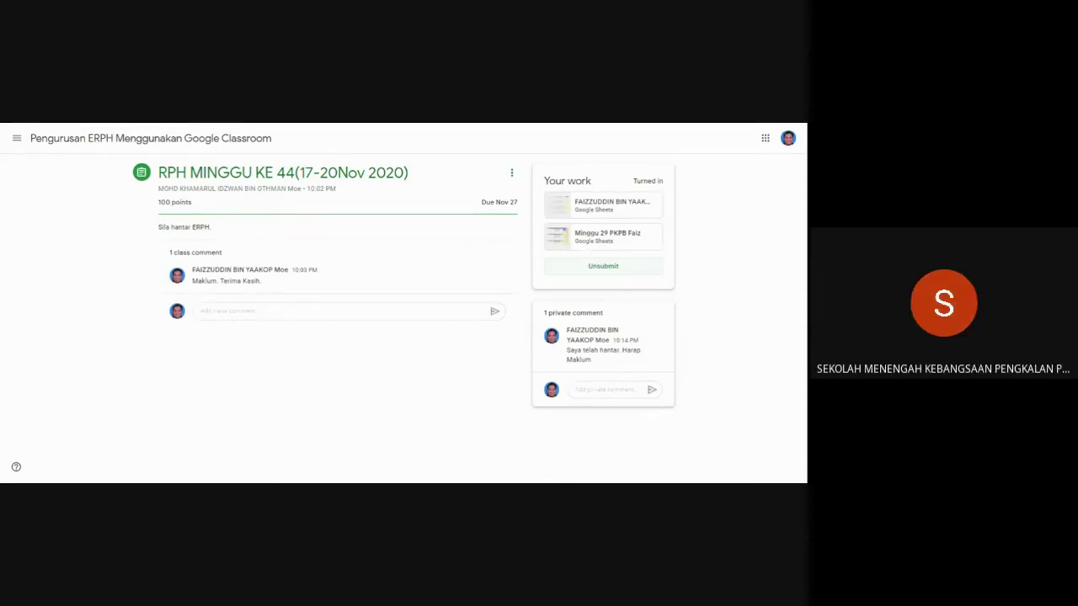
{"action": "left_click", "coordinate": [599, 267]}
{"action": "left_click", "coordinate": [444, 334]}
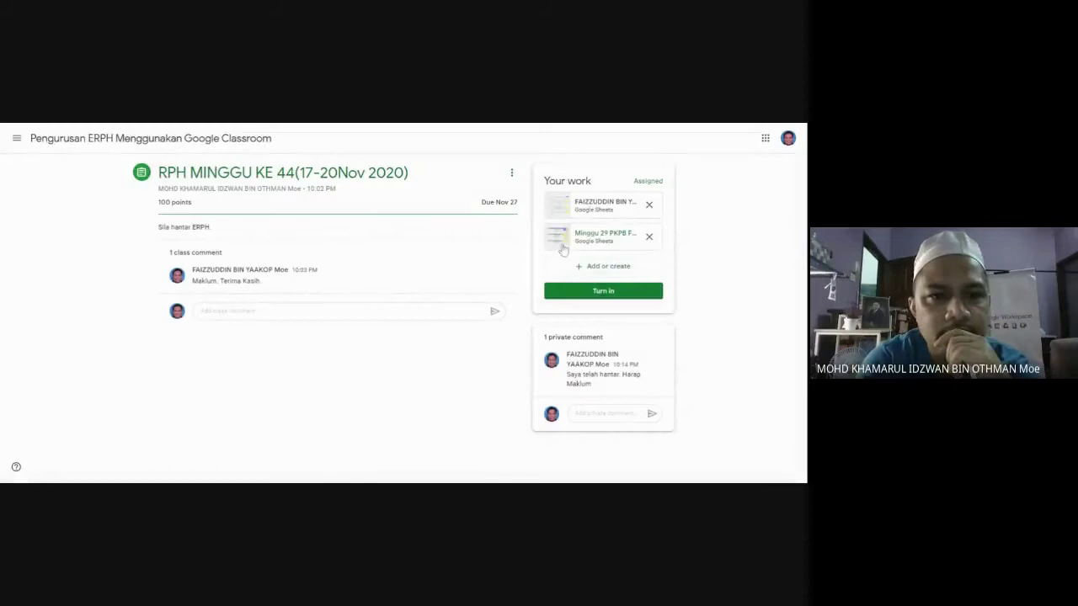
Remove the Minggu 29 PKPB Faiz attachment and choose Google Drive under Add or create.
{"action": "left_click", "coordinate": [649, 237]}
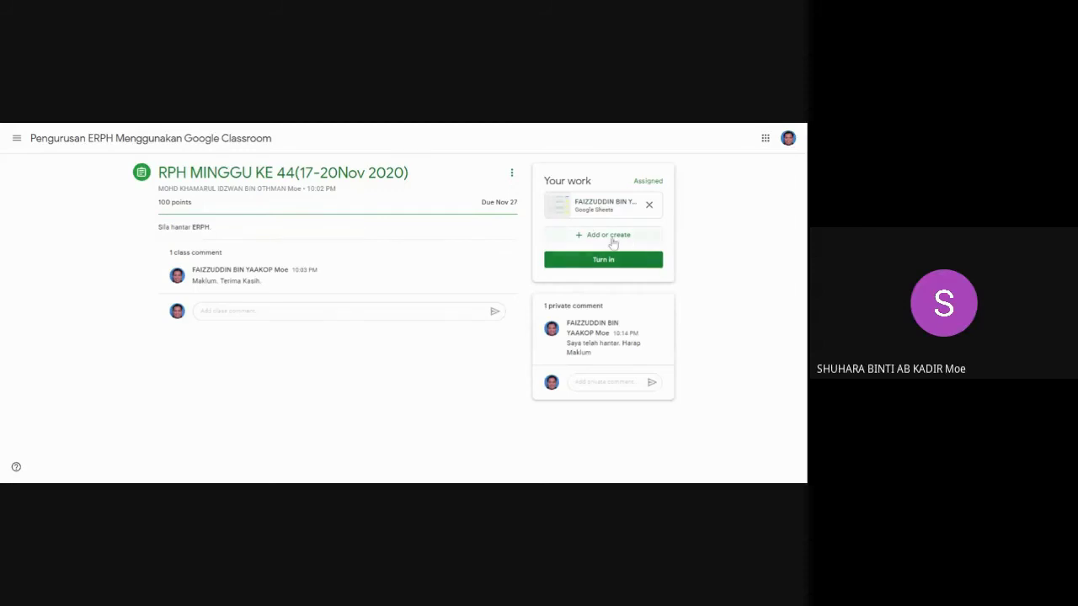
{"action": "left_click", "coordinate": [613, 239]}
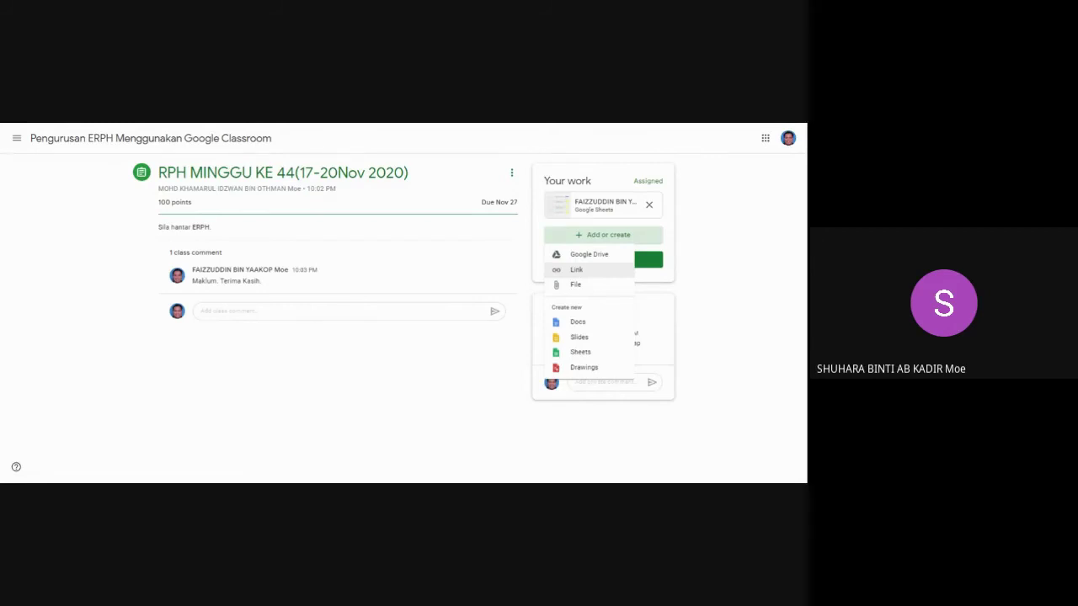
{"action": "left_click", "coordinate": [585, 259]}
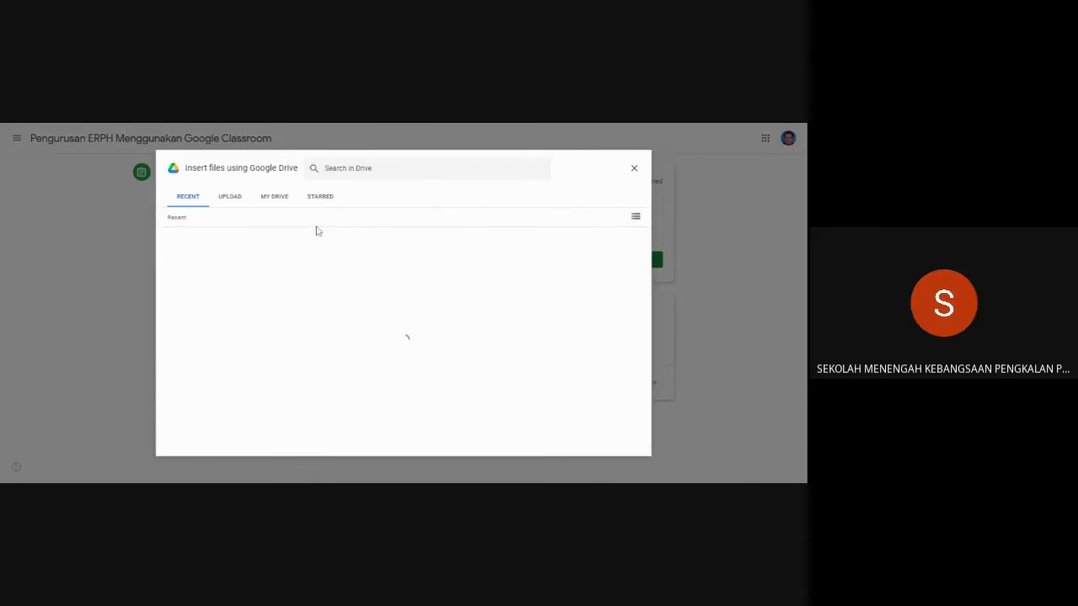
Browse Starred > FAIZZUDDIN > RPH FAIZZUDDIN in the picker, selecting then deselecting Minggu 31.
{"action": "left_click", "coordinate": [280, 197]}
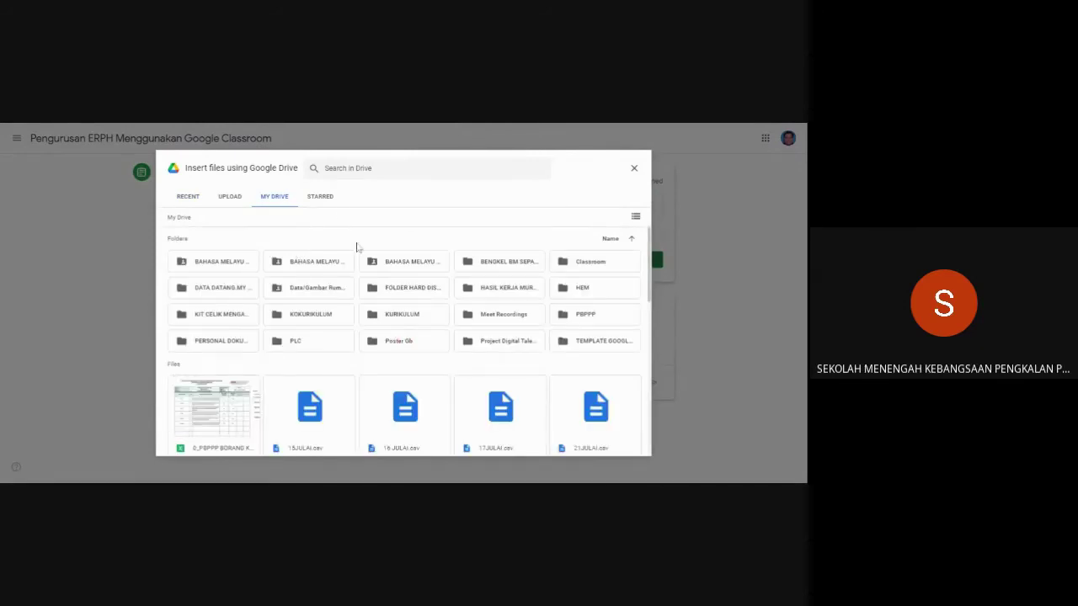
{"action": "left_click", "coordinate": [336, 202]}
{"action": "double_click", "coordinate": [315, 265]}
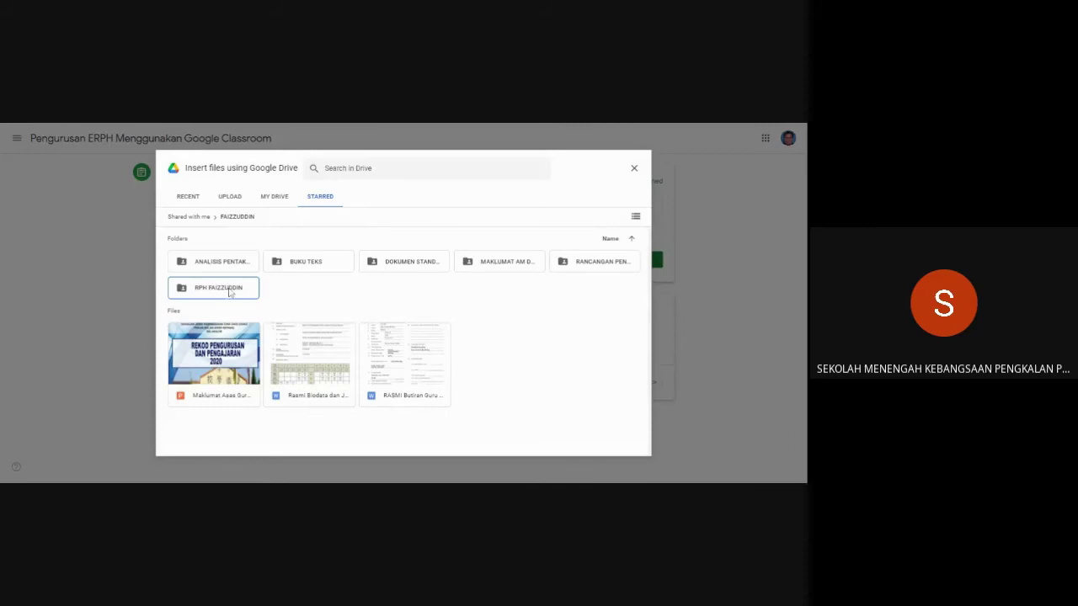
{"action": "double_click", "coordinate": [229, 291]}
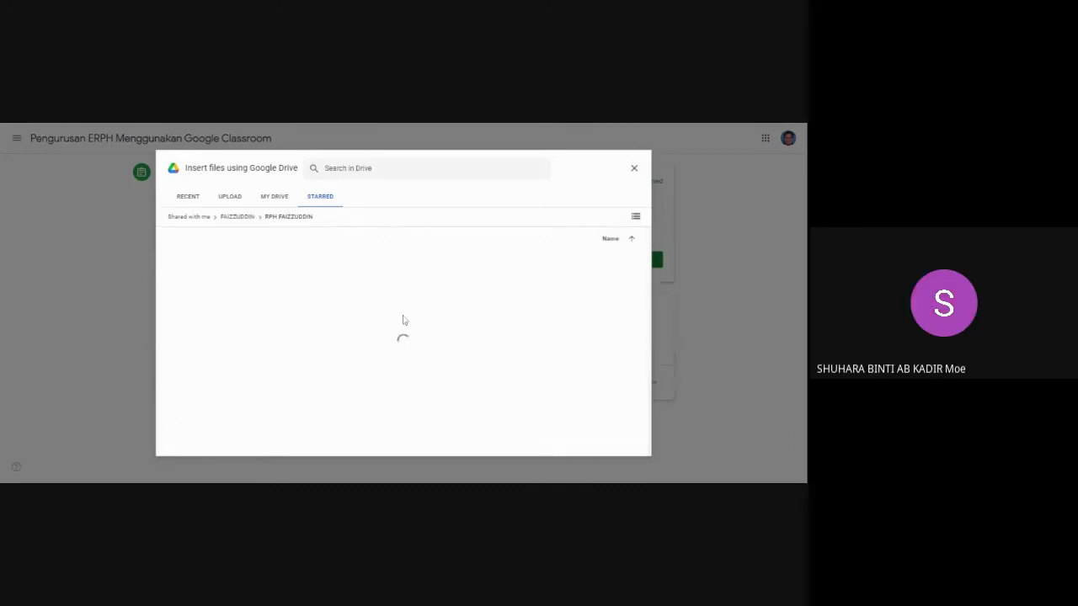
{"action": "scroll", "coordinate": [403, 320], "scroll_direction": "down", "scroll_amount": 10}
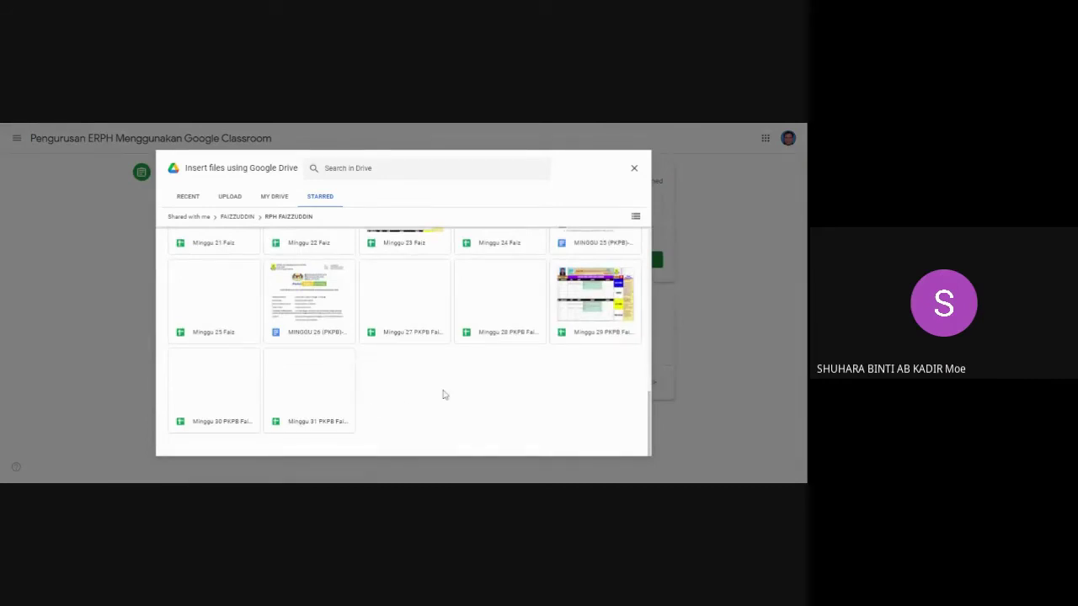
{"action": "scroll", "coordinate": [472, 379], "scroll_direction": "up", "scroll_amount": 5}
{"action": "scroll", "coordinate": [517, 358], "scroll_direction": "down", "scroll_amount": 5}
{"action": "left_click", "coordinate": [332, 397]}
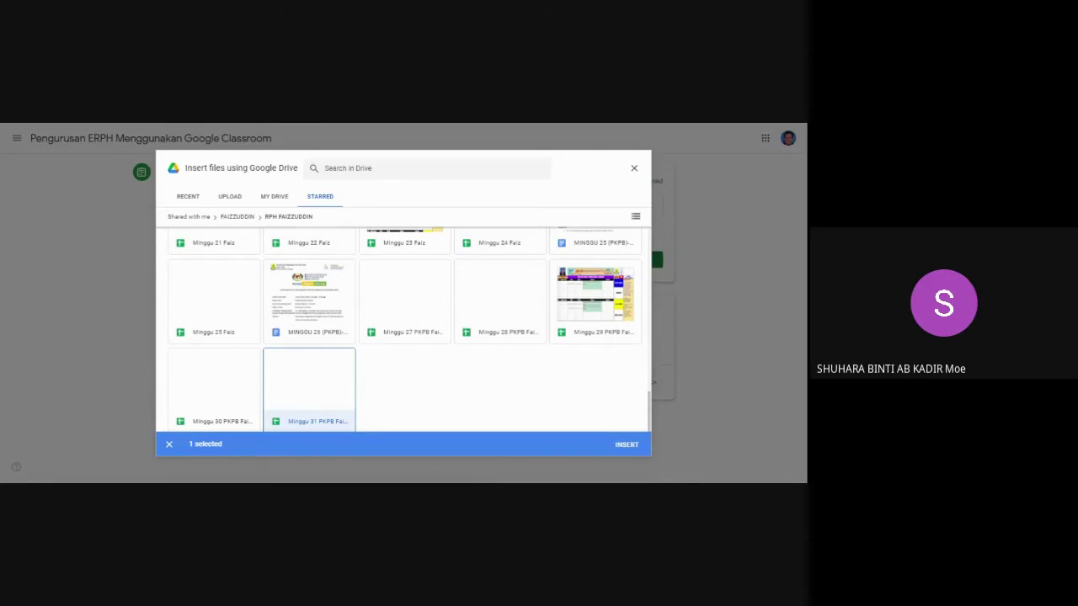
{"action": "left_click", "coordinate": [421, 417]}
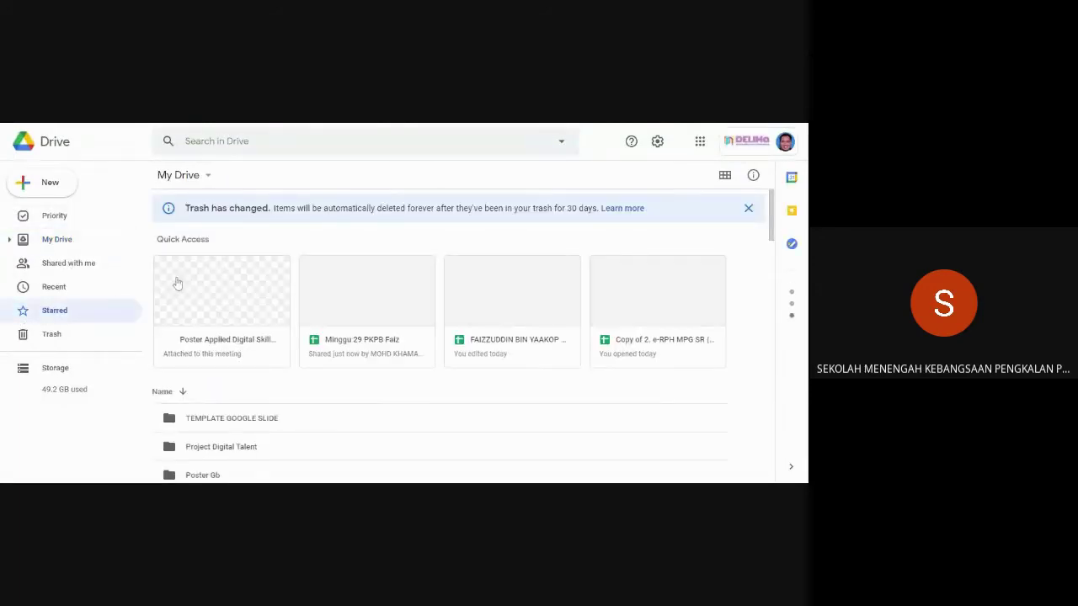
Make a copy of Minggu 31 PKPB Faiz in the Starred > FAIZZUDDIN > RPH FAIZZUDDIN folder.
{"action": "scroll", "coordinate": [198, 303], "scroll_direction": "down", "scroll_amount": 3}
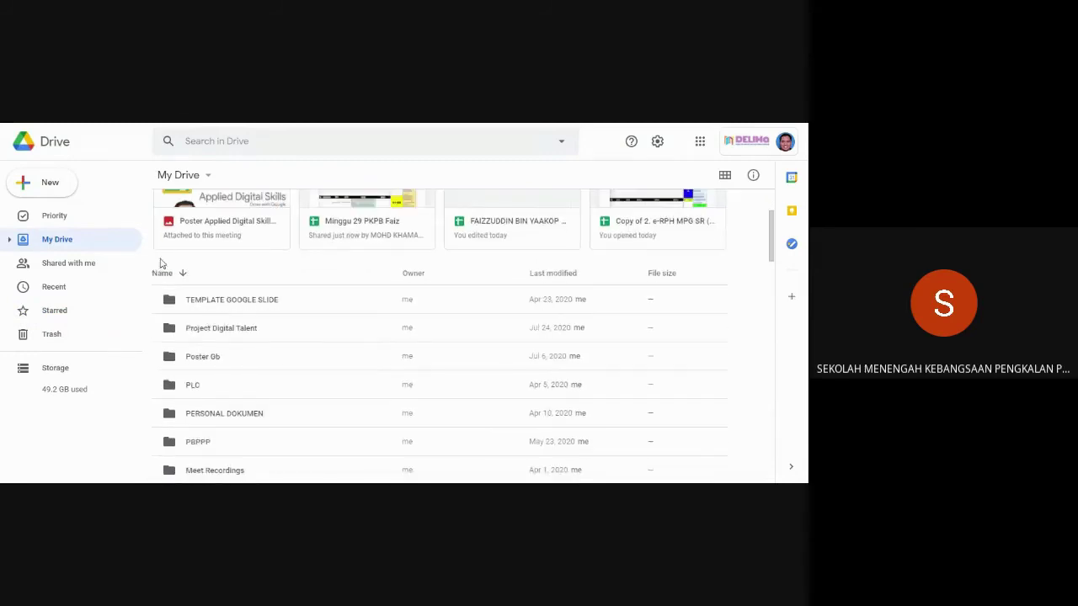
{"action": "left_click", "coordinate": [56, 314]}
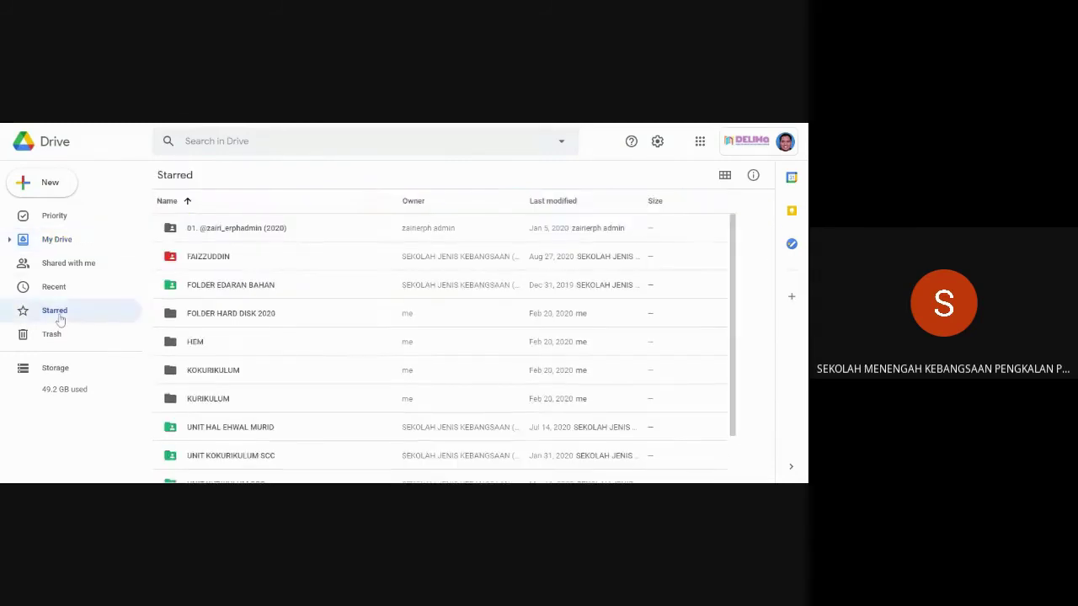
{"action": "double_click", "coordinate": [284, 258]}
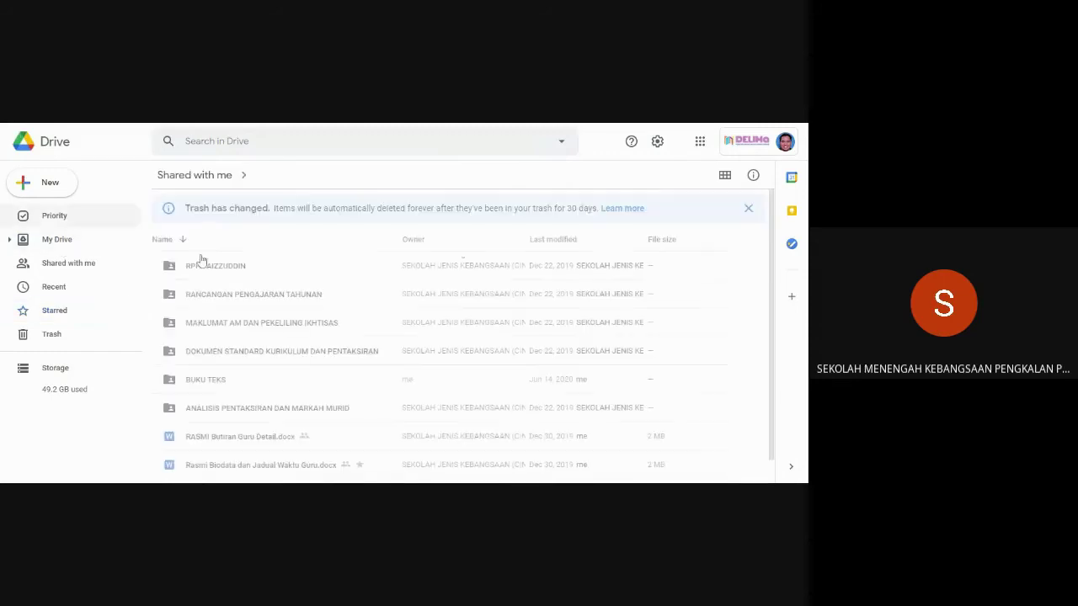
{"action": "key", "text": "alt+Left"}
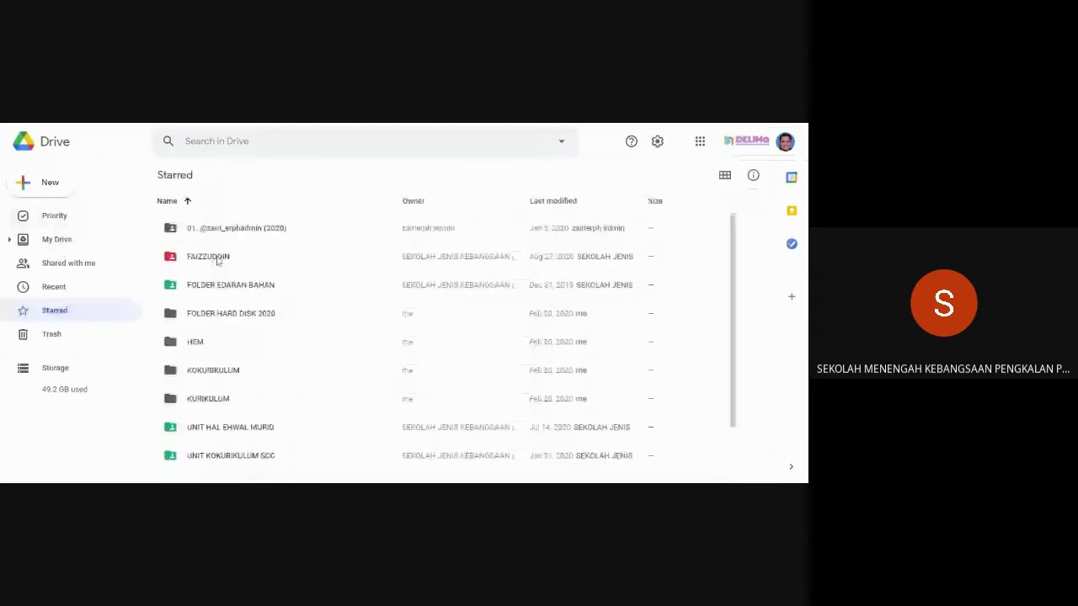
{"action": "double_click", "coordinate": [218, 259]}
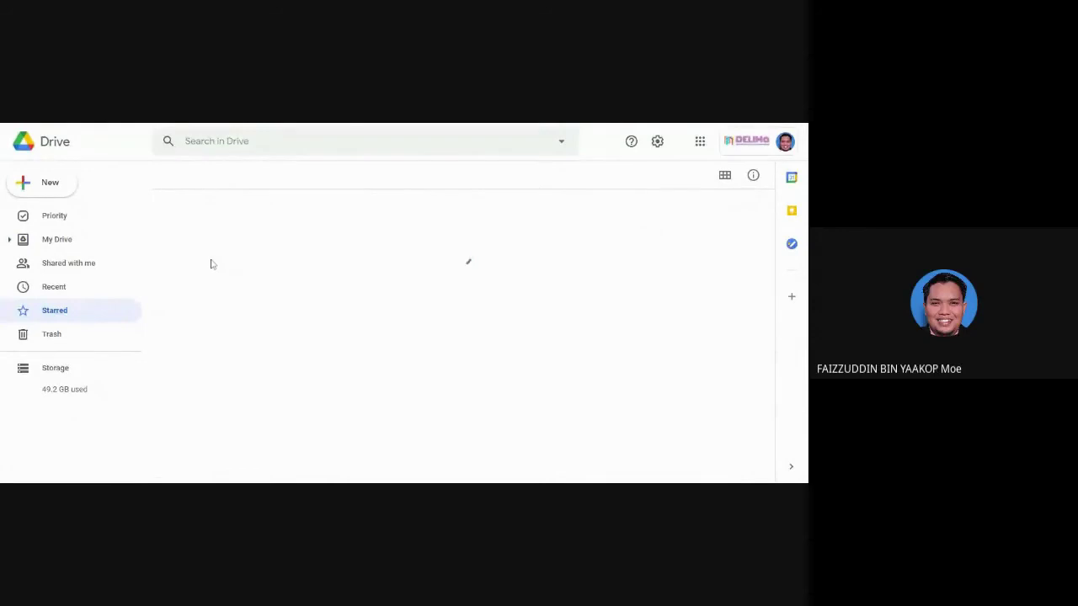
{"action": "double_click", "coordinate": [217, 271]}
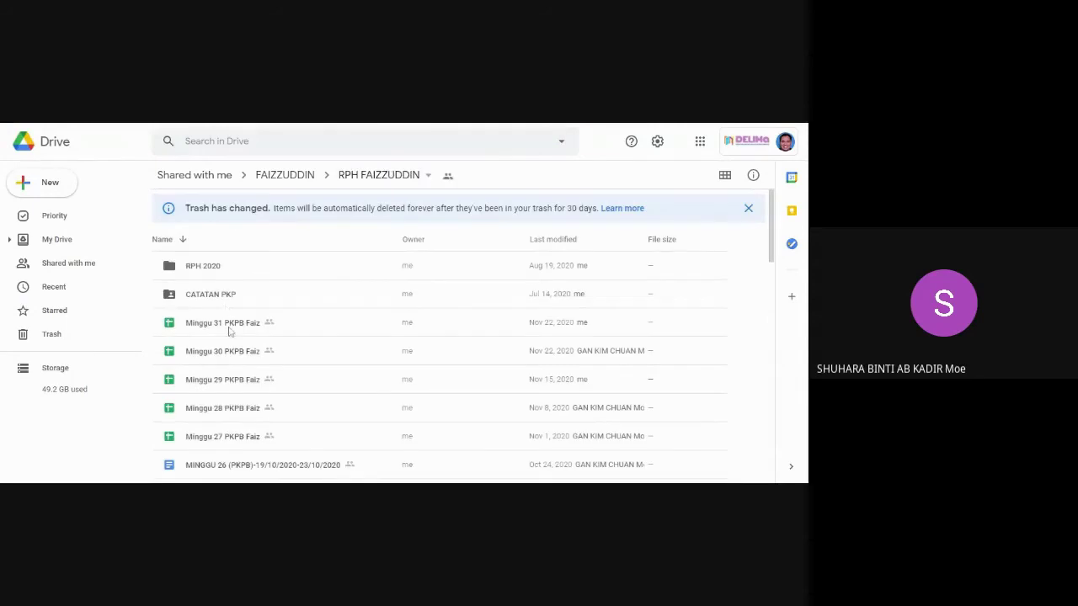
{"action": "left_click", "coordinate": [229, 332]}
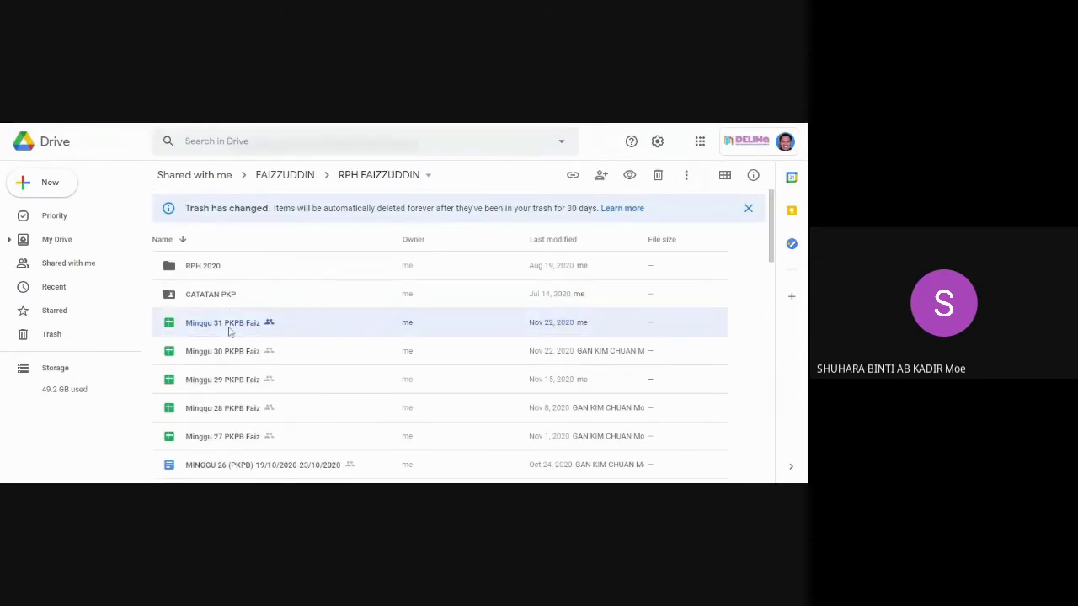
{"action": "right_click", "coordinate": [228, 331]}
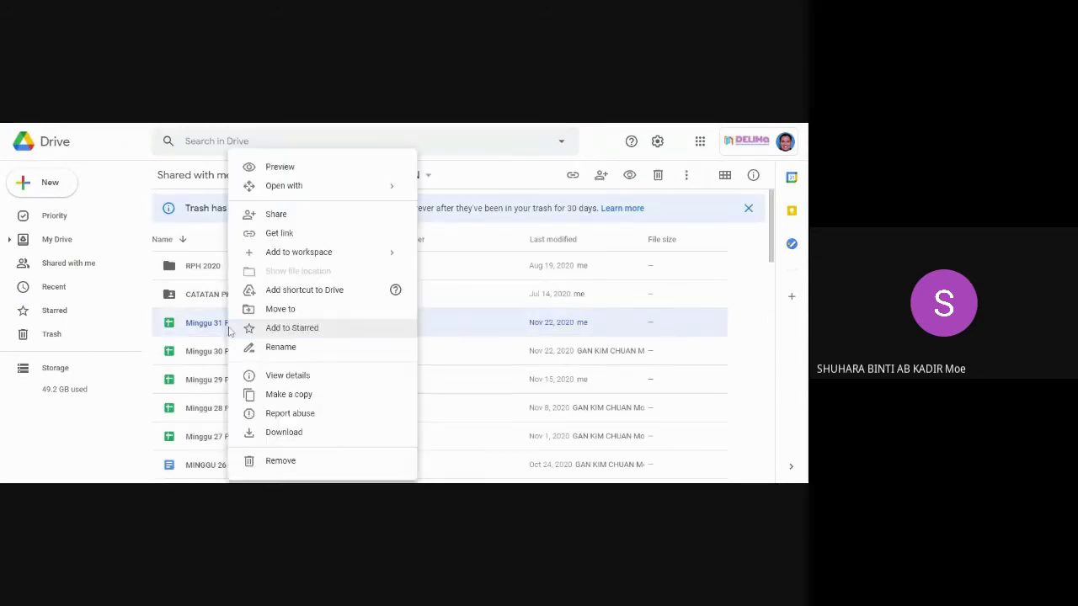
{"action": "left_click", "coordinate": [282, 395]}
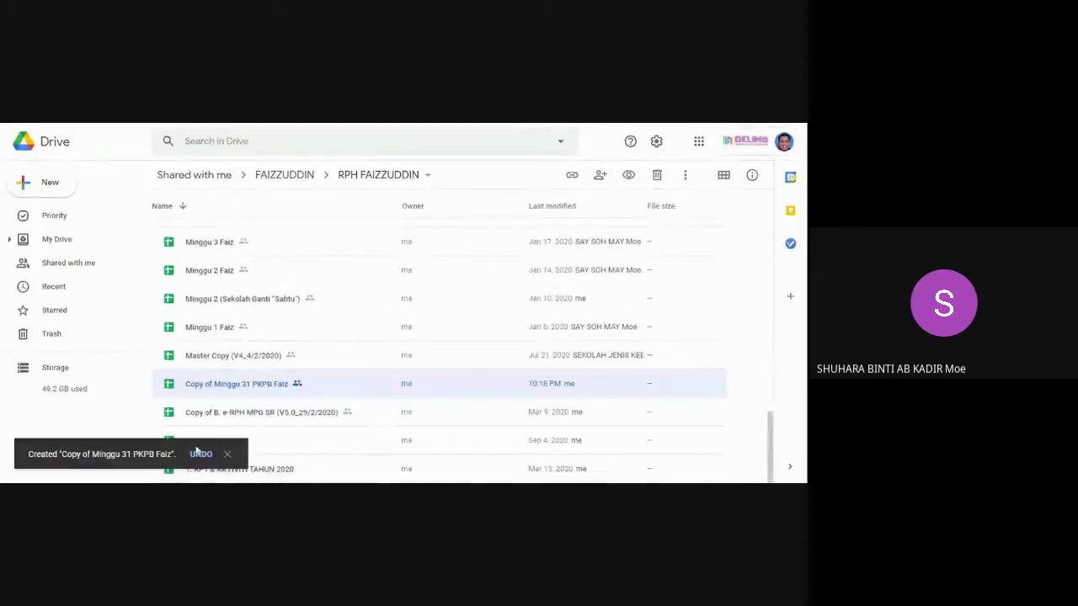
Rename 'Copy of Minggu 31 PKPB Faiz' to 'Minggu 32 PKPB Faiz' and switch back to Classroom.
{"action": "right_click", "coordinate": [259, 392]}
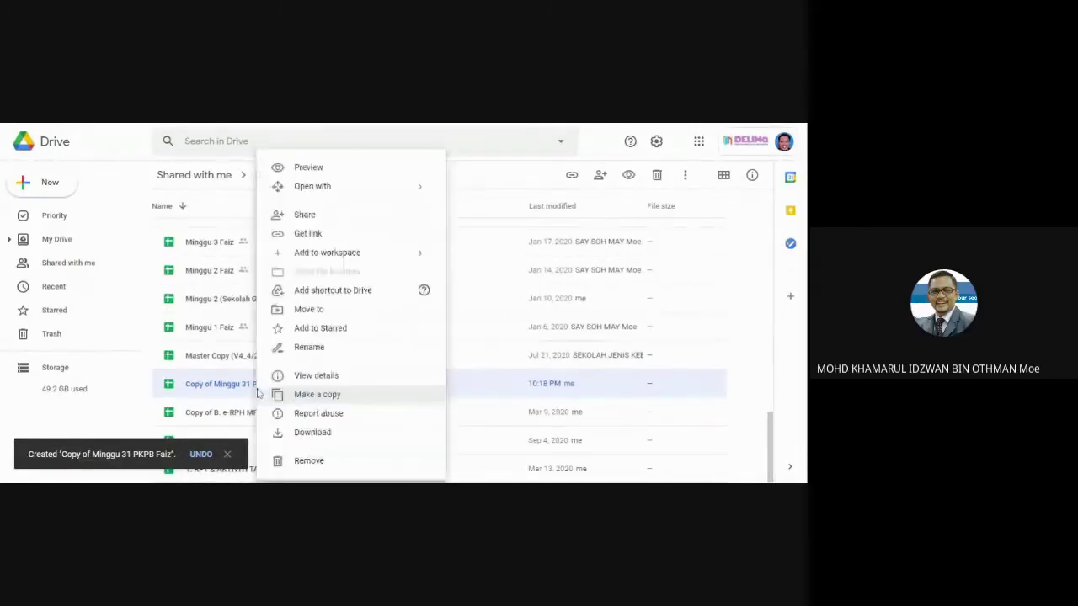
{"action": "left_click", "coordinate": [316, 348]}
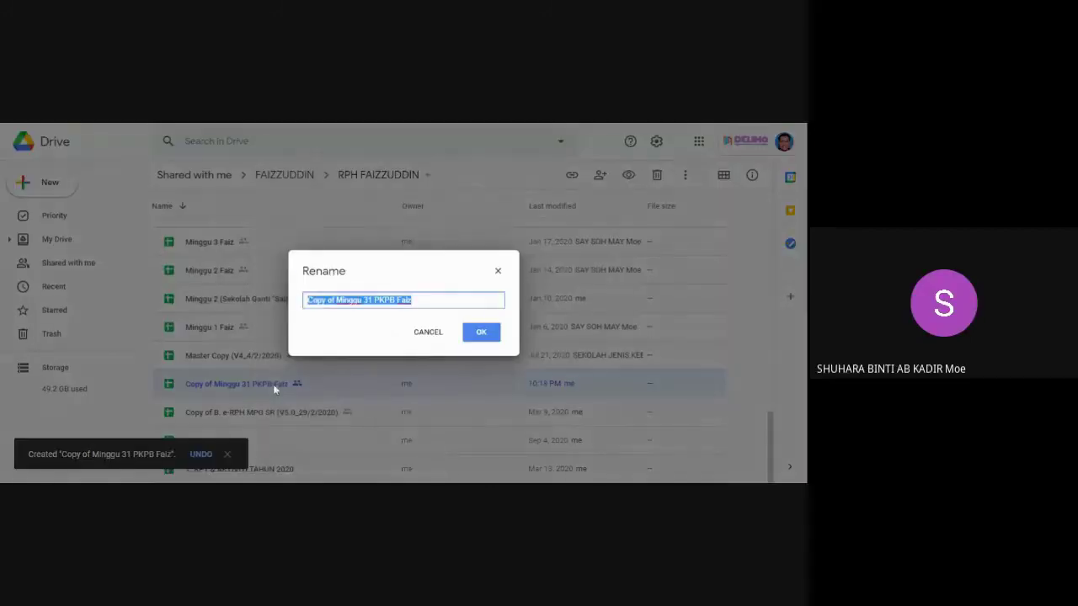
{"action": "left_click", "coordinate": [372, 300]}
{"action": "key", "text": "BackSpace"}
{"action": "type", "text": "2"}
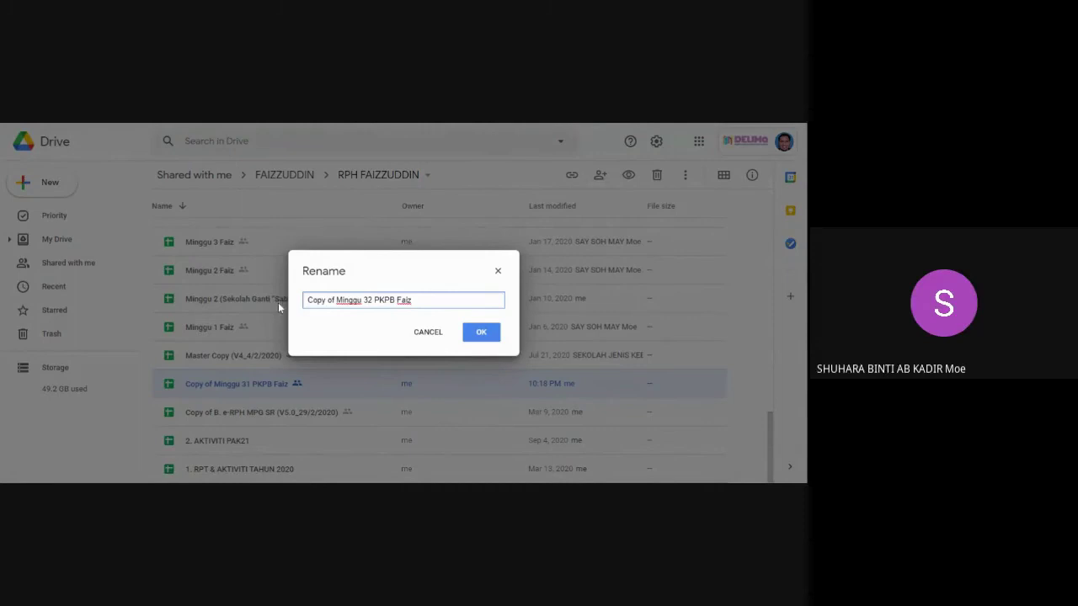
{"action": "key", "text": "BackSpace"}
{"action": "key", "text": "BackSpace"}
{"action": "key", "text": "BackSpace"}
{"action": "key", "text": "BackSpace"}
{"action": "key", "text": "BackSpace"}
{"action": "key", "text": "BackSpace"}
{"action": "key", "text": "BackSpace"}
{"action": "key", "text": "BackSpace"}
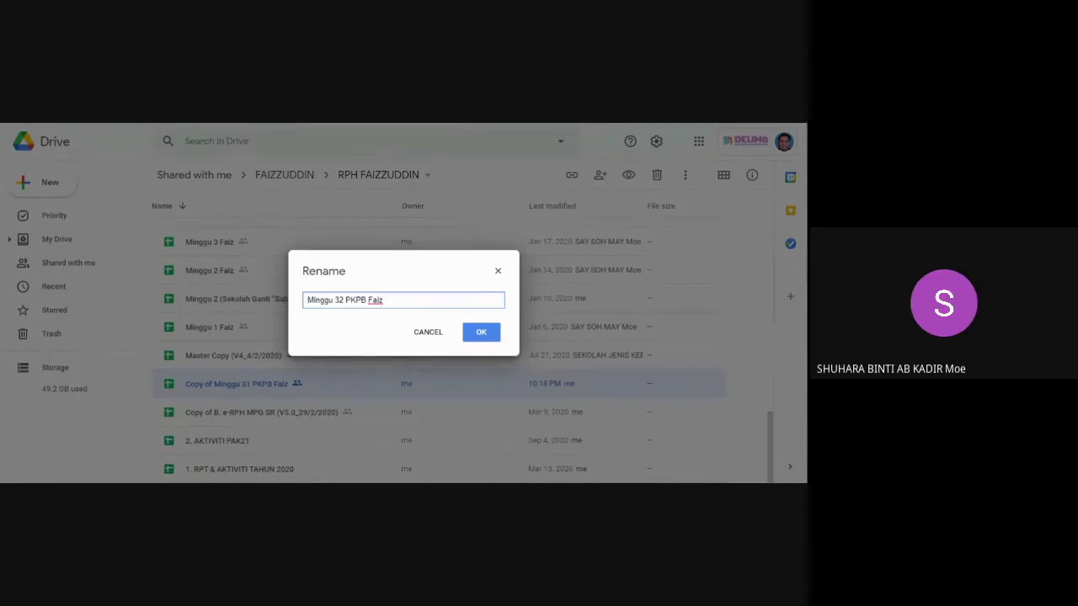
{"action": "left_click", "coordinate": [477, 334]}
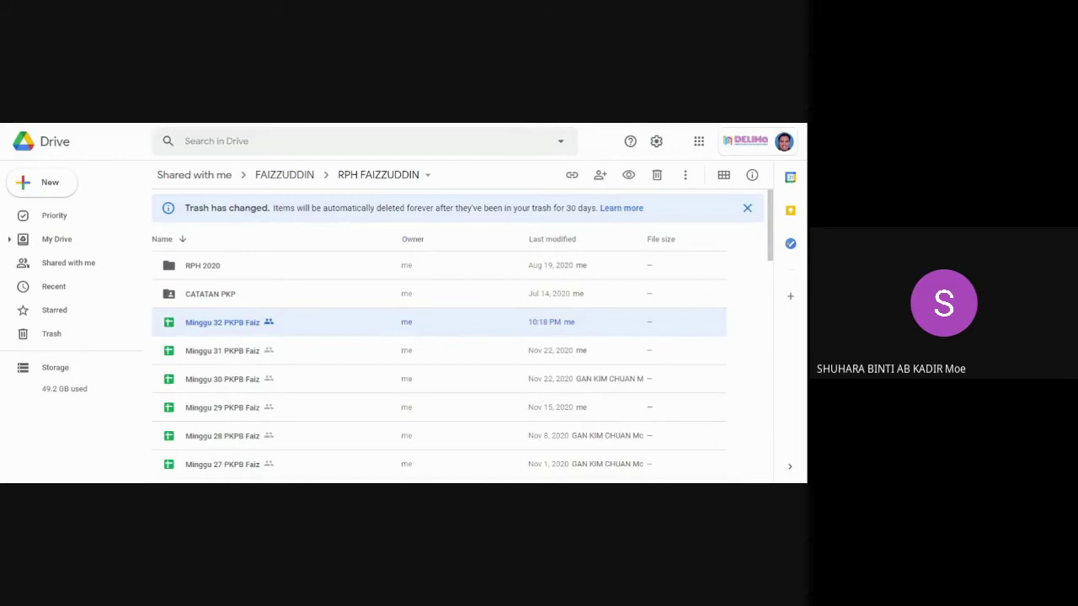
{"action": "key", "text": "alt+Tab"}
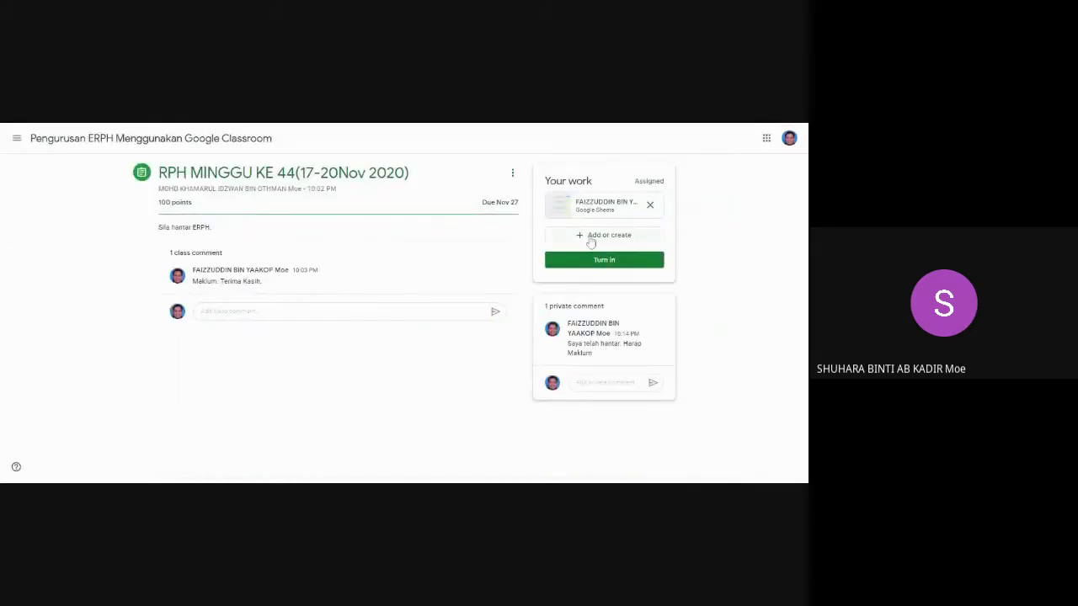
{"action": "left_click", "coordinate": [589, 235]}
{"action": "left_click", "coordinate": [590, 255]}
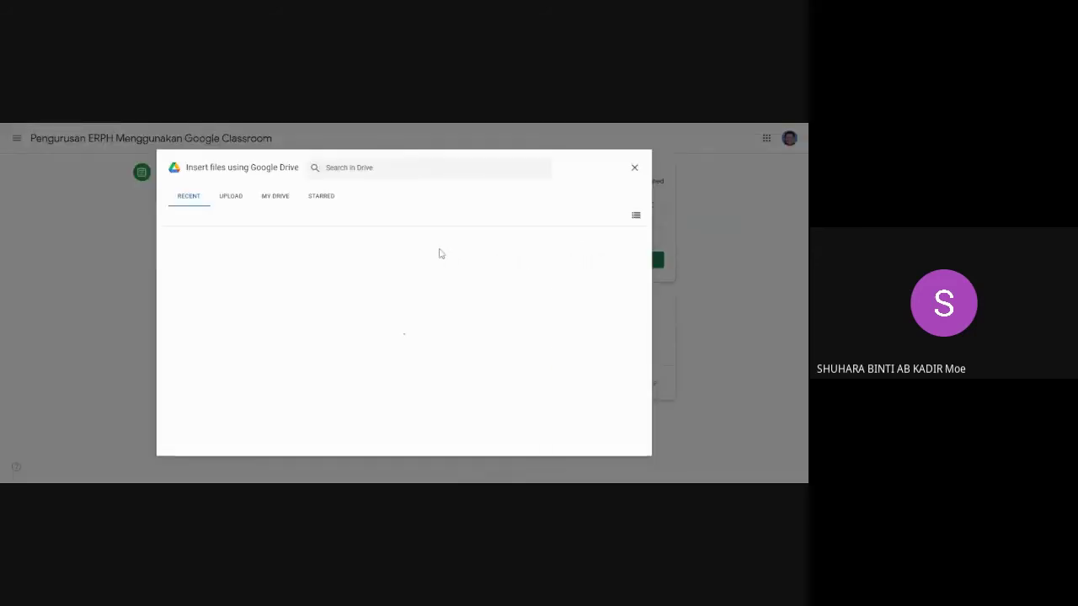
{"action": "left_click", "coordinate": [326, 199]}
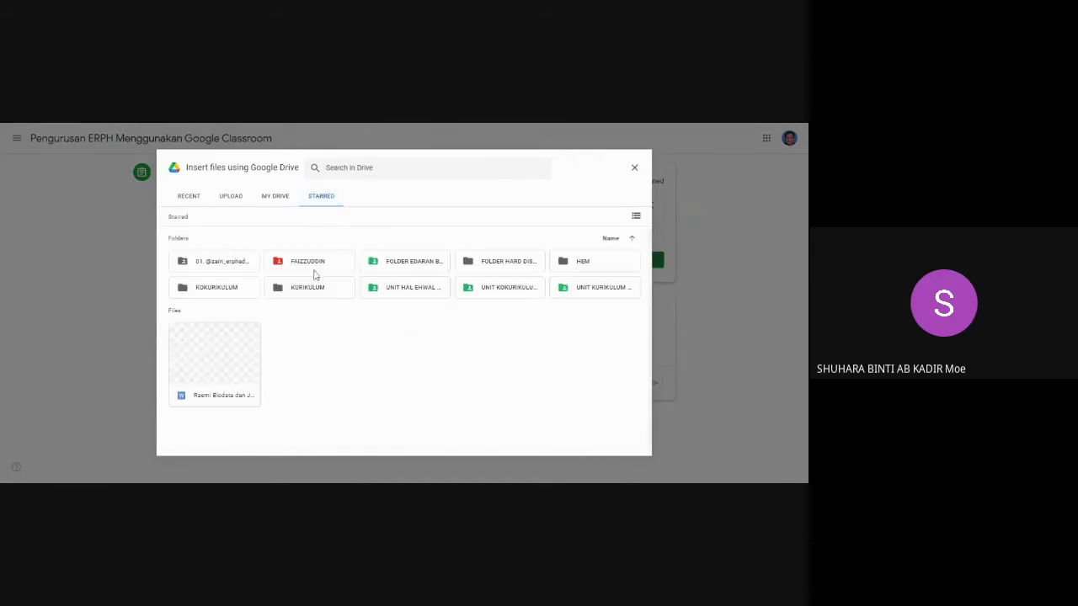
{"action": "double_click", "coordinate": [311, 268]}
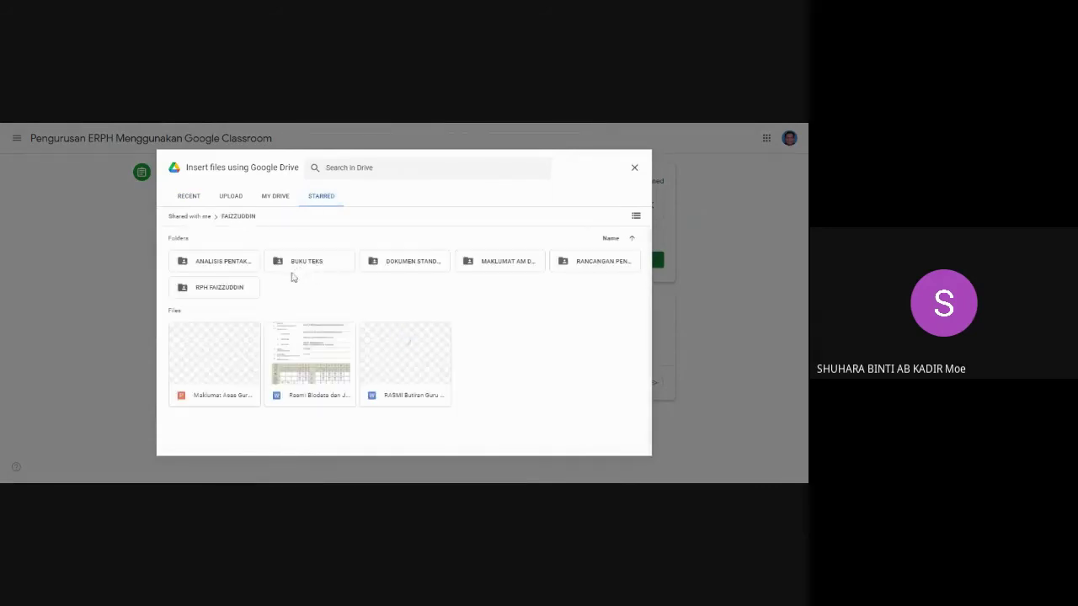
{"action": "double_click", "coordinate": [231, 292]}
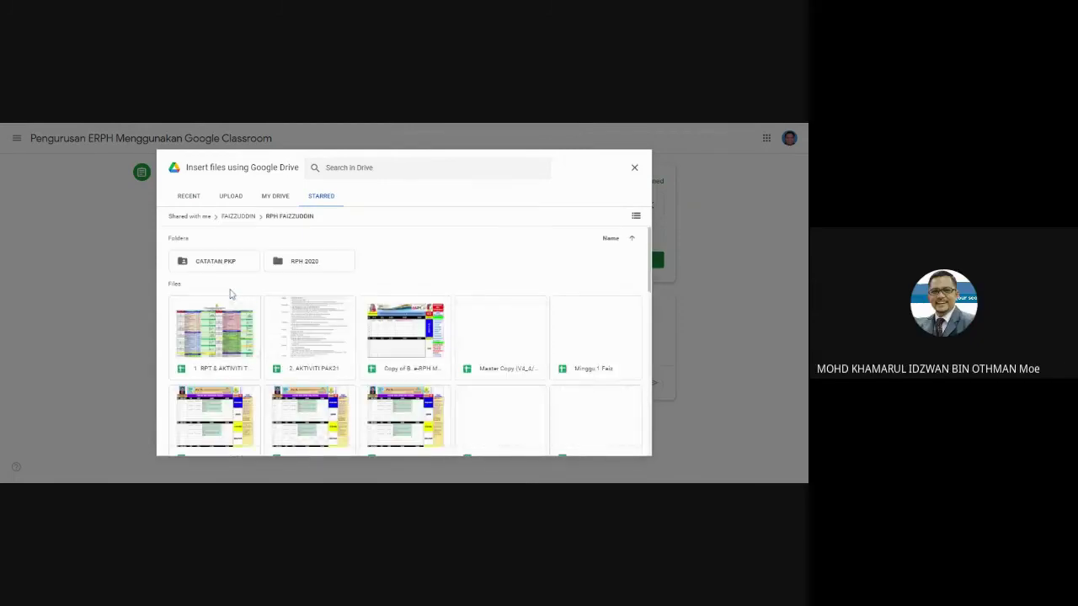
{"action": "scroll", "coordinate": [244, 297], "scroll_direction": "down", "scroll_amount": 2}
{"action": "scroll", "coordinate": [388, 277], "scroll_direction": "down", "scroll_amount": 5}
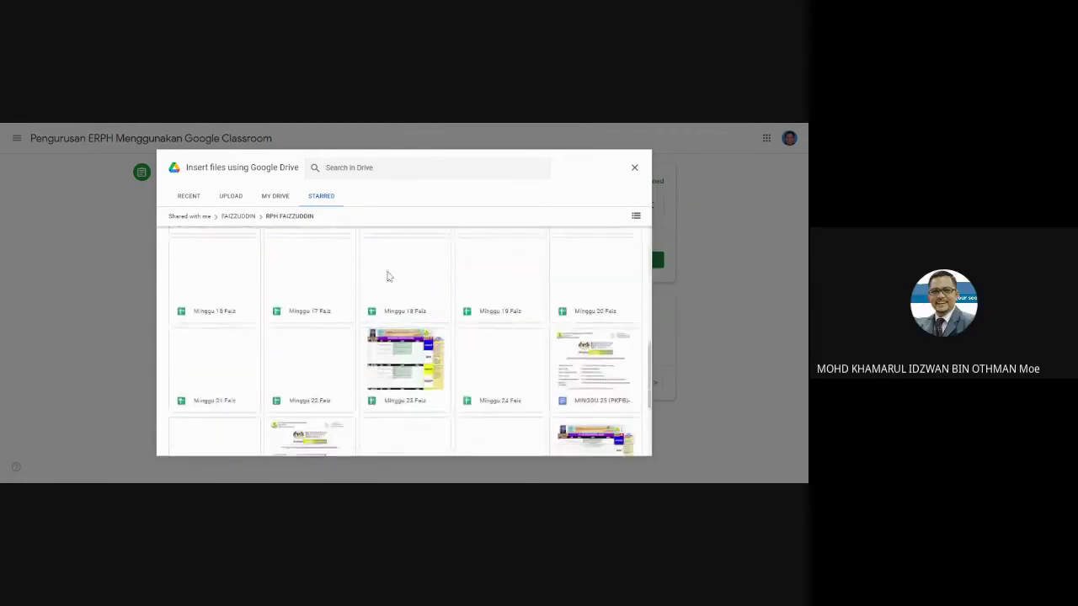
{"action": "left_click", "coordinate": [634, 168]}
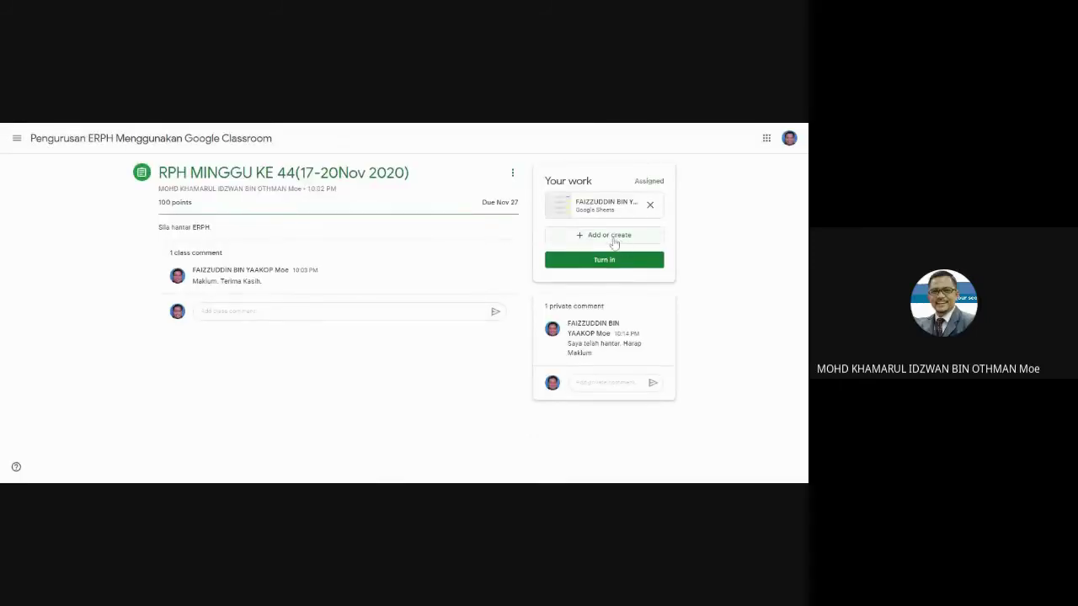
Attach the Drive spreadsheet 'Minggu 32 PKPB Faiz' to the RPH MINGGU KE 44 assignment.
{"action": "left_click", "coordinate": [614, 243]}
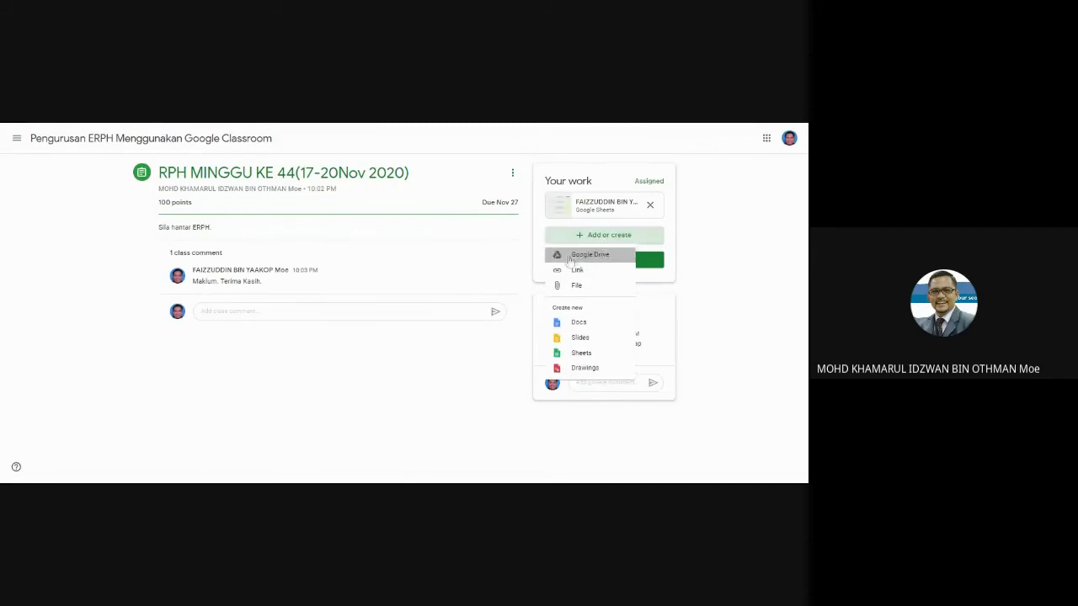
{"action": "left_click", "coordinate": [580, 254]}
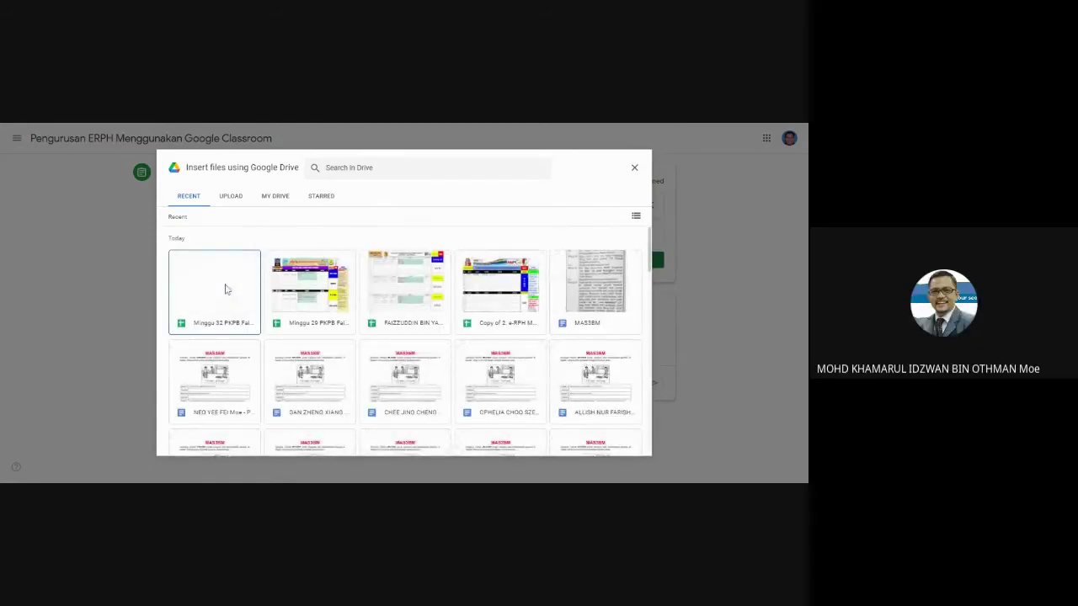
{"action": "left_click", "coordinate": [225, 289]}
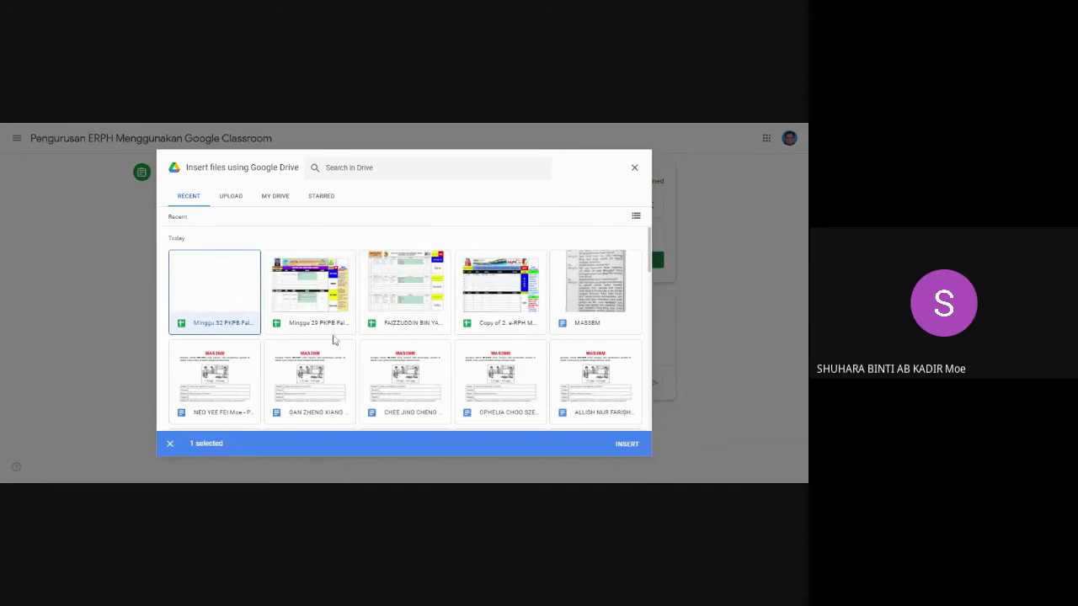
{"action": "left_click", "coordinate": [627, 450]}
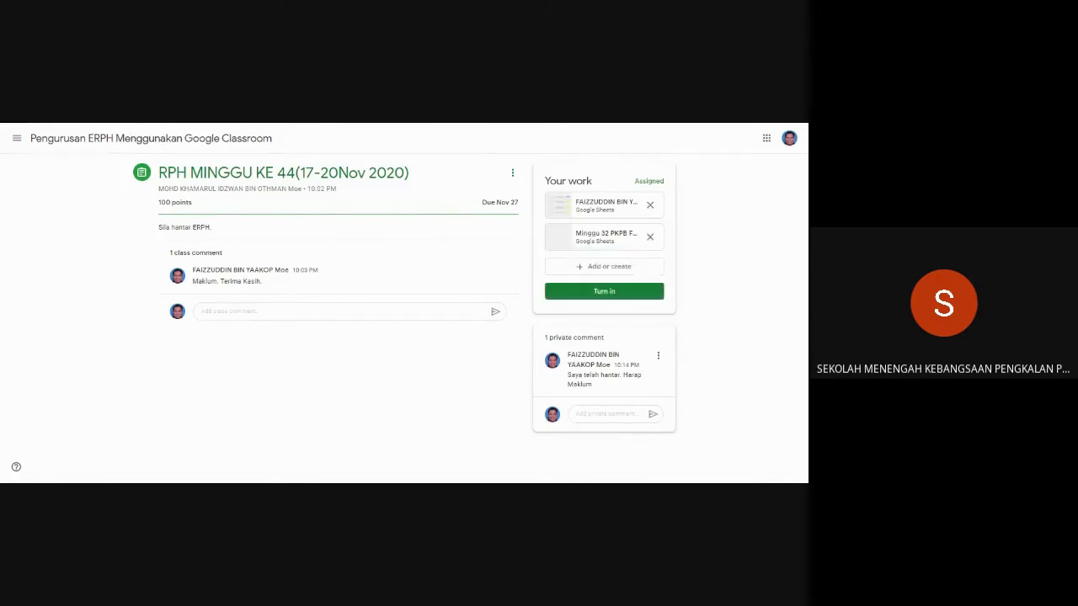
Turn in the assignment with both spreadsheets attached.
{"action": "left_click", "coordinate": [604, 293]}
{"action": "left_click", "coordinate": [510, 346]}
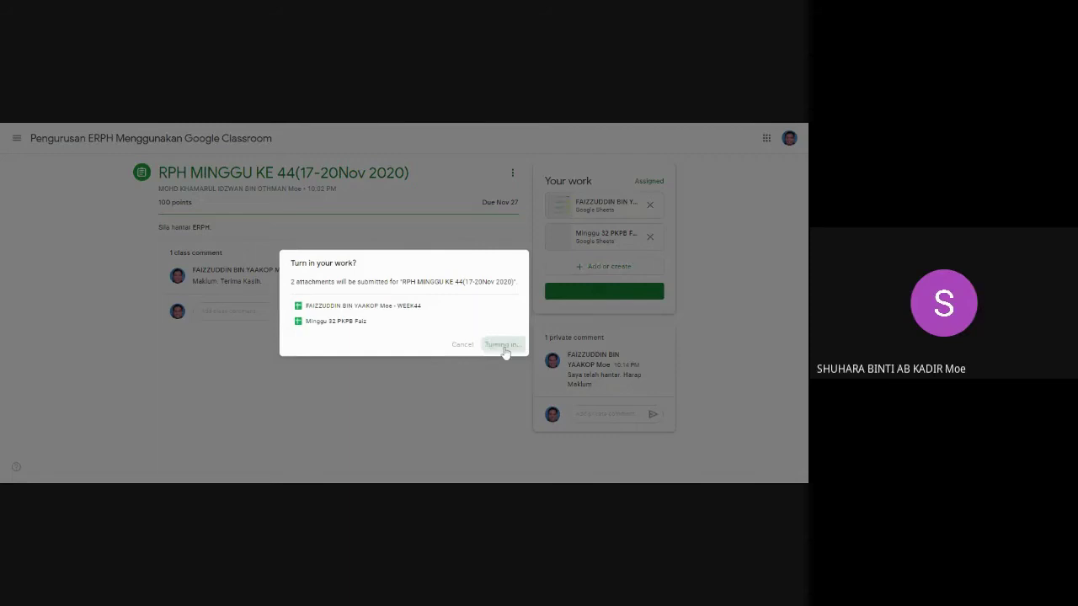
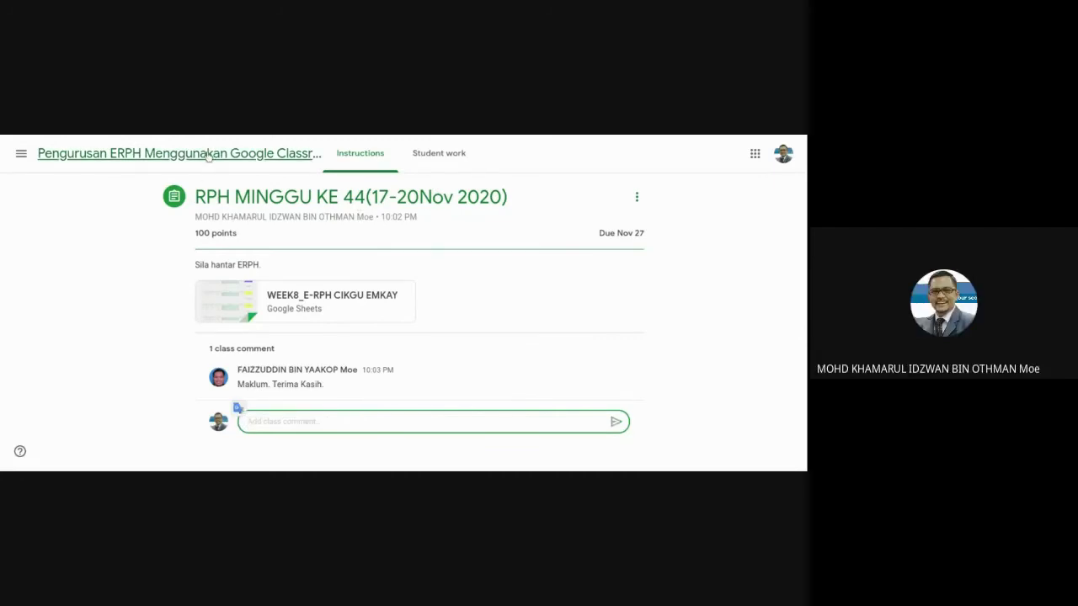
From the Student work tab, open the first turned-in lesson-plan submission for grading.
{"action": "left_click", "coordinate": [456, 163]}
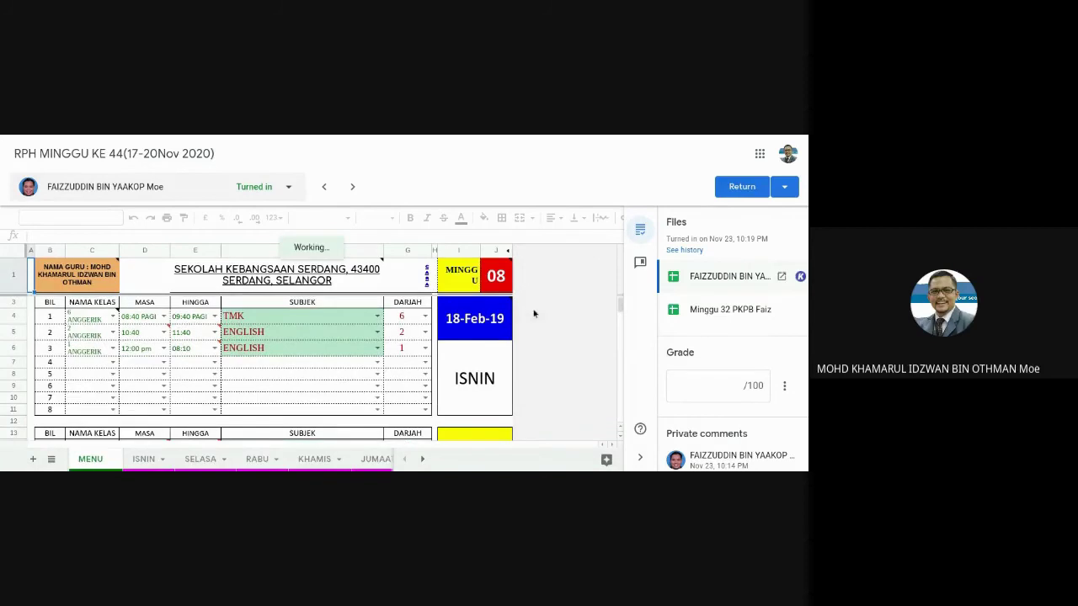
Browse the ISNIN, SELASA and JUMAAT sheets, ending on JUMAAT's P & P activities.
{"action": "scroll", "coordinate": [533, 313], "scroll_direction": "down", "scroll_amount": 1}
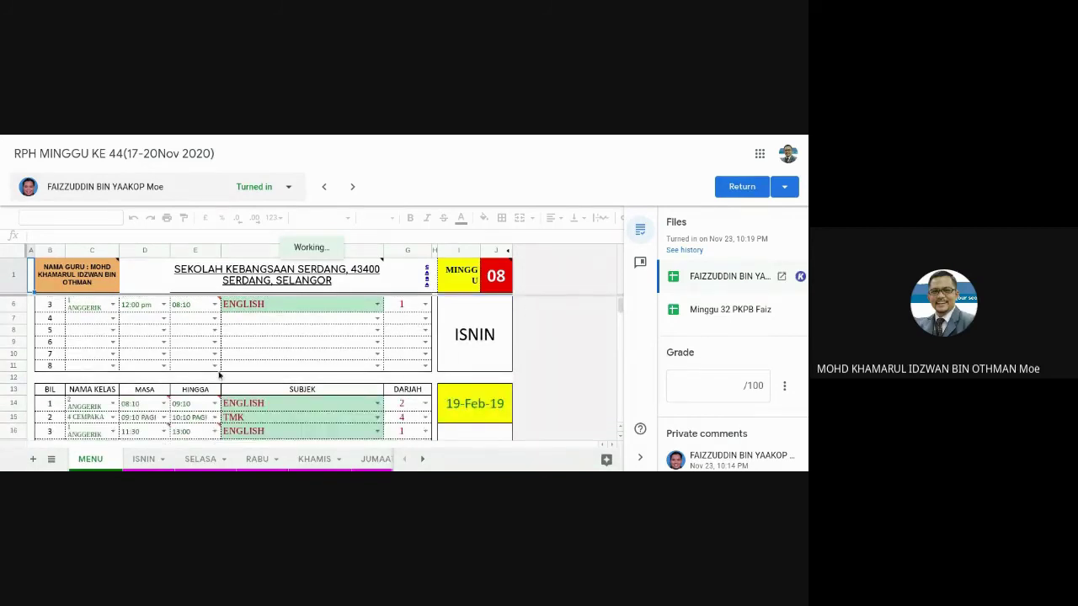
{"action": "left_click", "coordinate": [145, 460]}
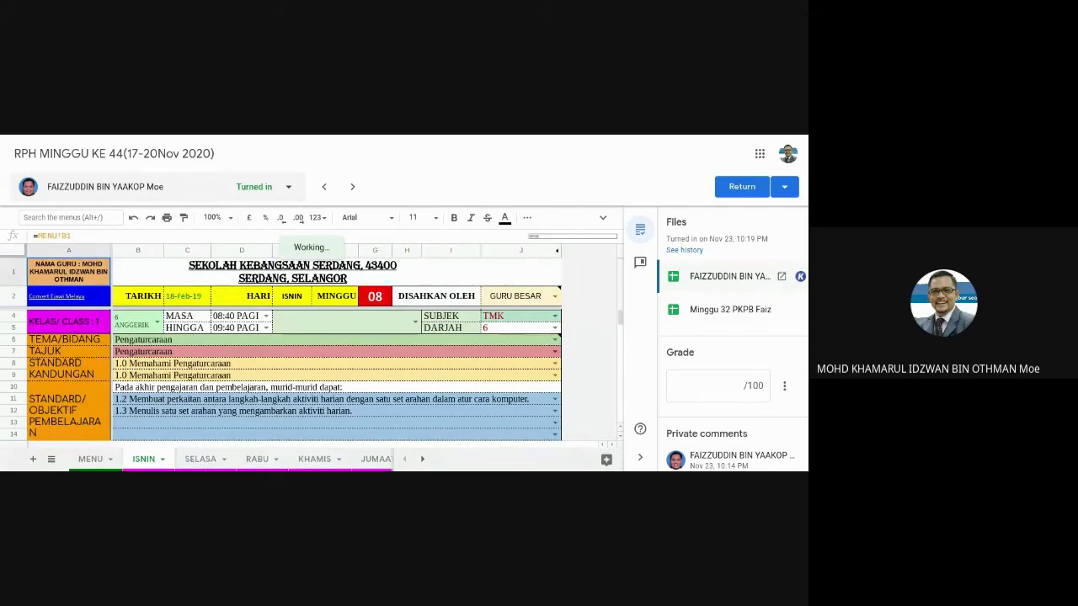
{"action": "left_click", "coordinate": [202, 461]}
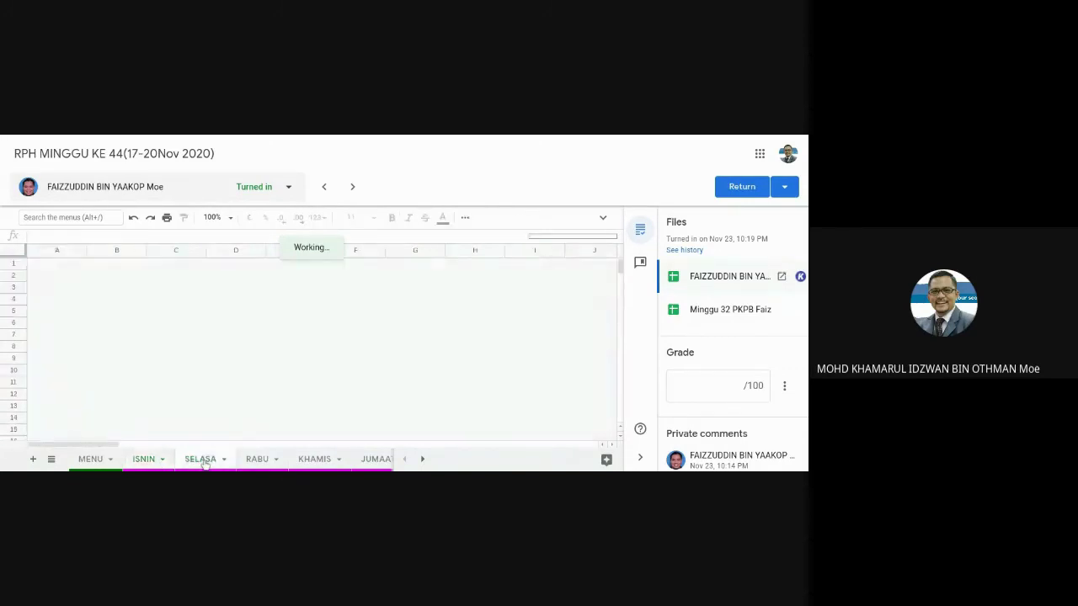
{"action": "left_click", "coordinate": [376, 462]}
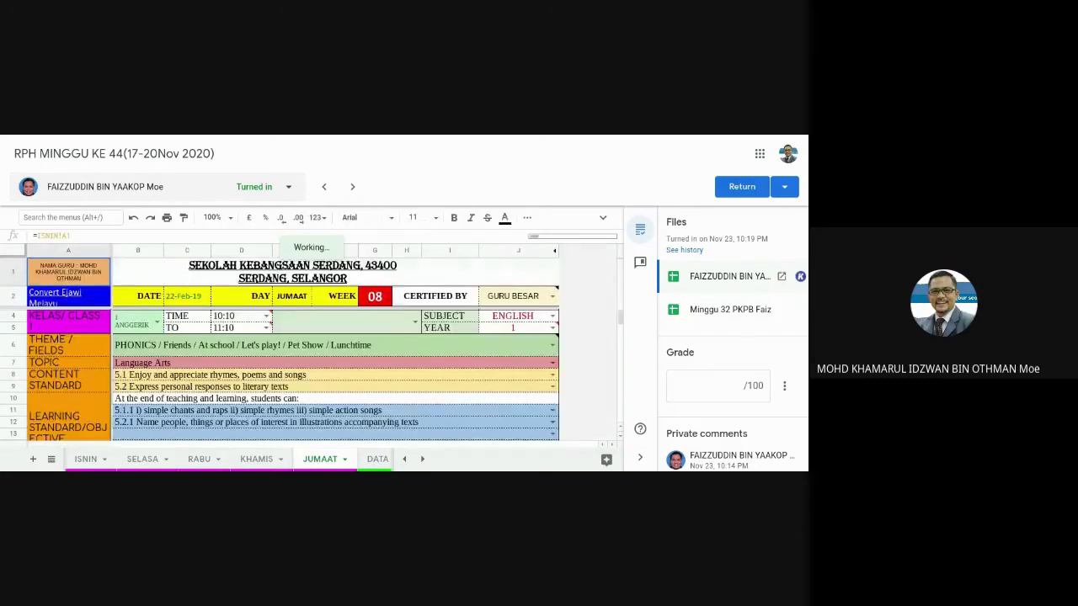
{"action": "scroll", "coordinate": [543, 355], "scroll_direction": "down", "scroll_amount": 3}
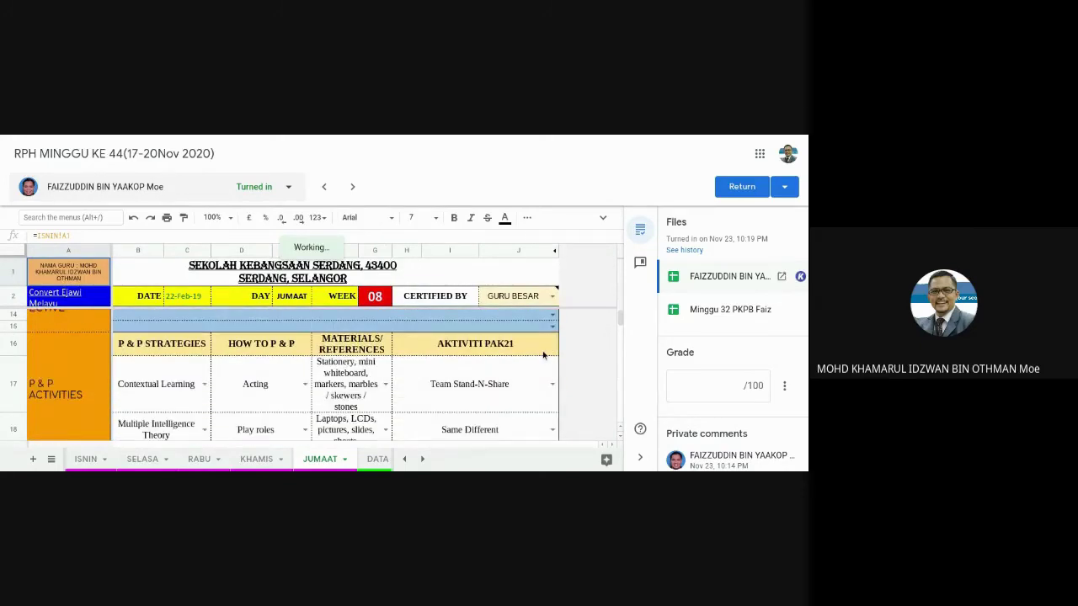
Enter a grade of 100 for the submission.
{"action": "left_click", "coordinate": [729, 388]}
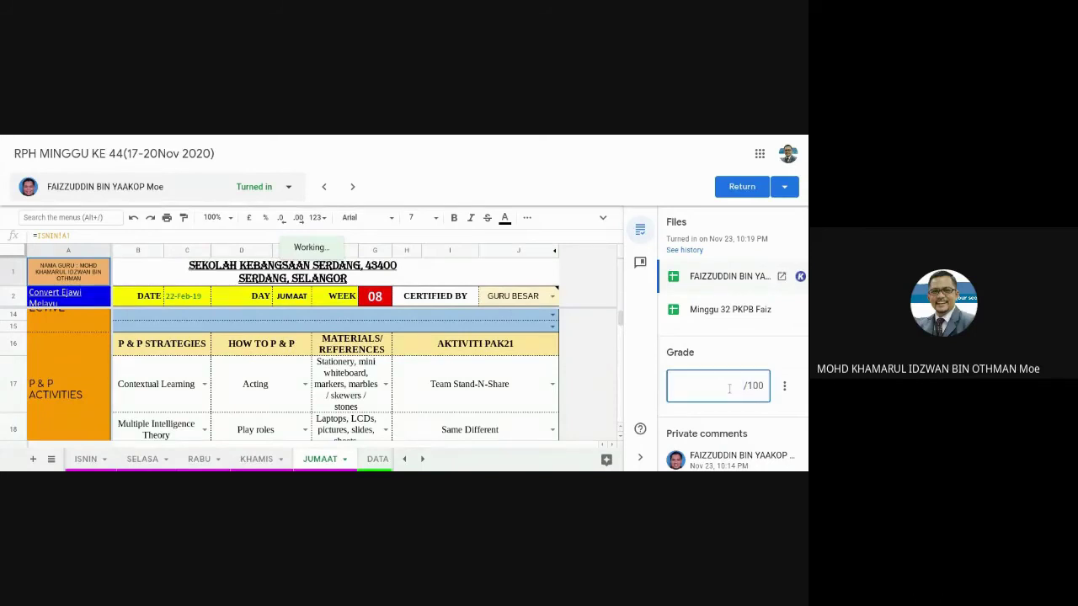
{"action": "type", "text": "100"}
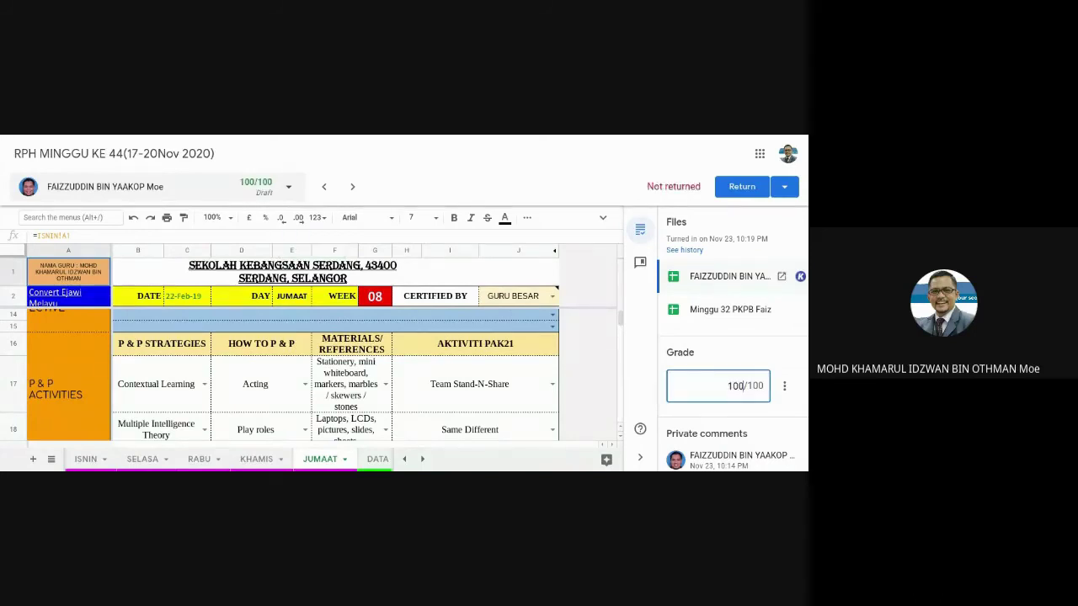
{"action": "scroll", "coordinate": [732, 389], "scroll_direction": "down", "scroll_amount": 2}
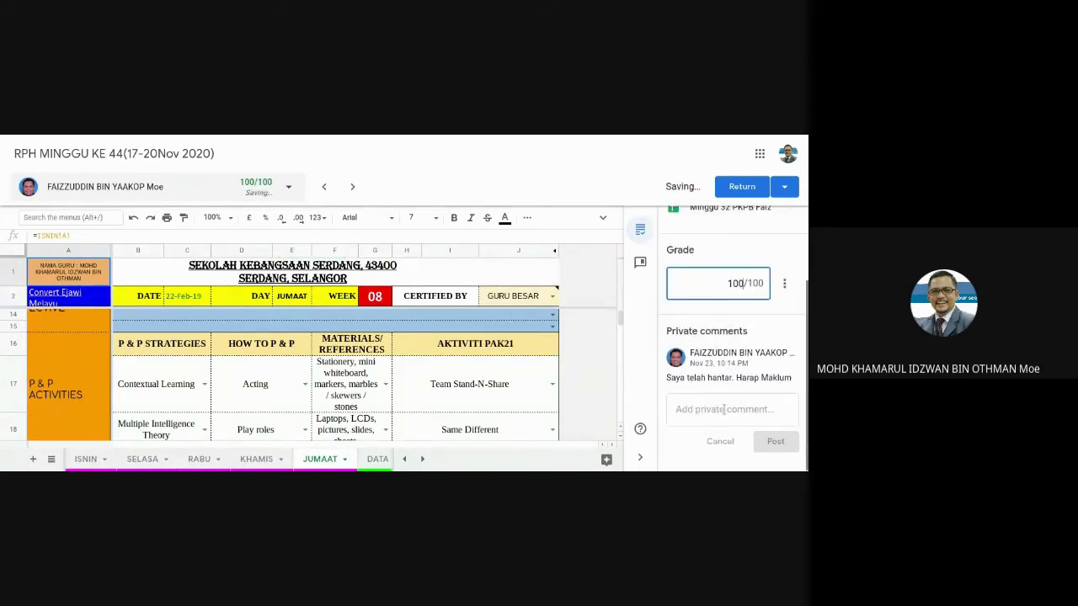
Post the private comment 'Telah disemak, terima kasih cikgu.' on the submission.
{"action": "left_click", "coordinate": [718, 410]}
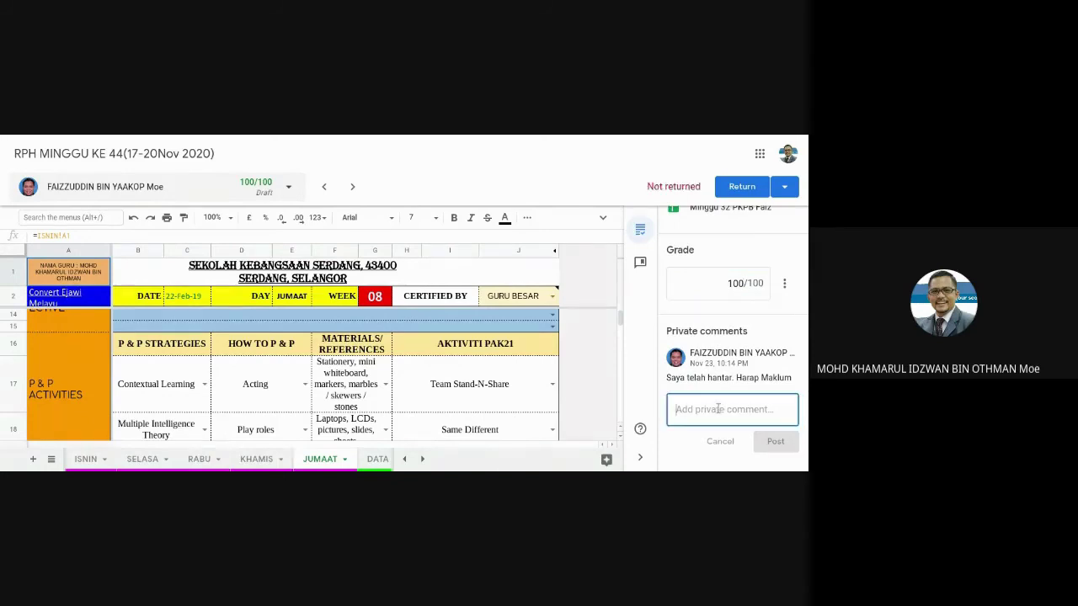
{"action": "type", "text": "Telah"}
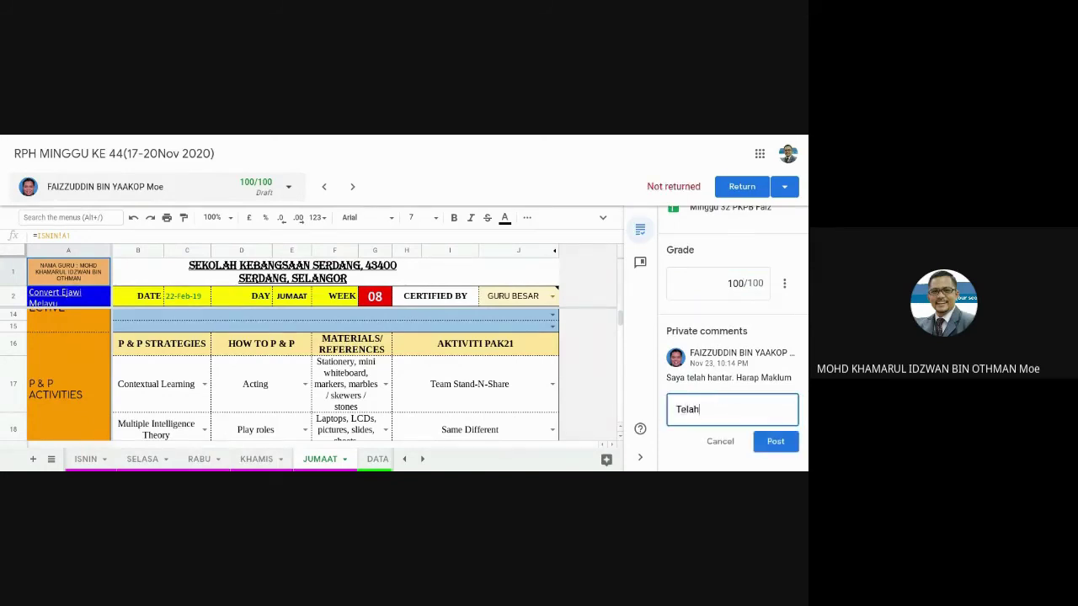
{"action": "type", "text": " disemak, terima k"}
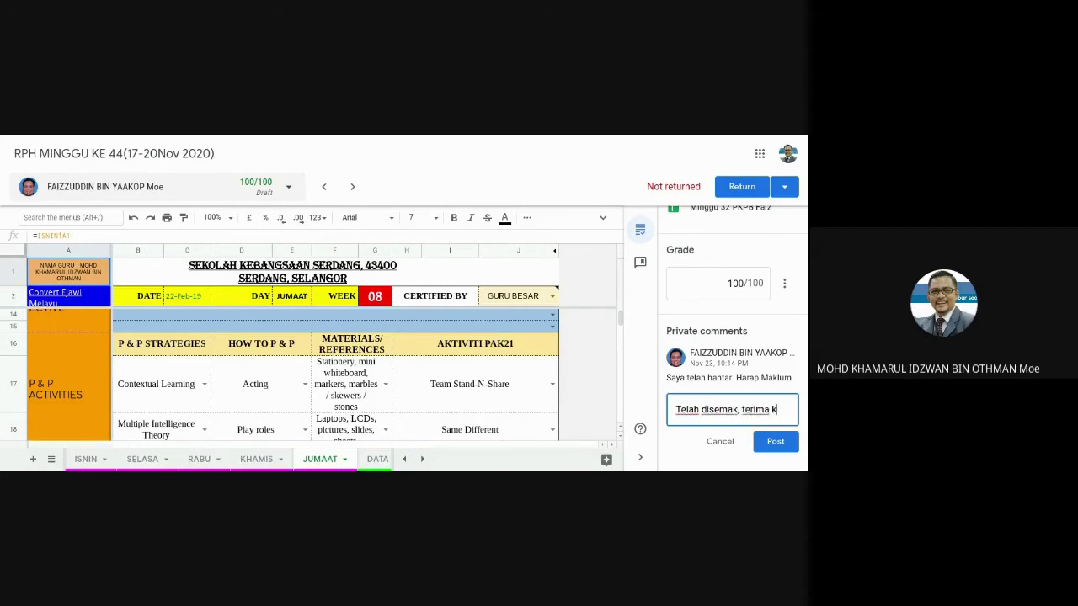
{"action": "type", "text": "asih cikgu."}
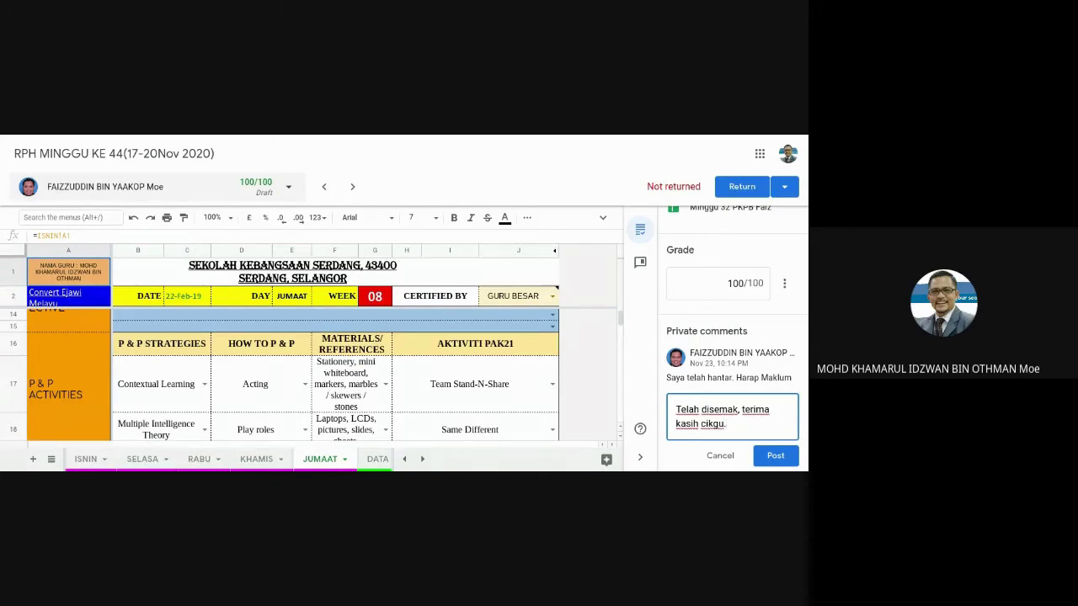
{"action": "key", "text": "ctrl+a"}
{"action": "left_click", "coordinate": [773, 455]}
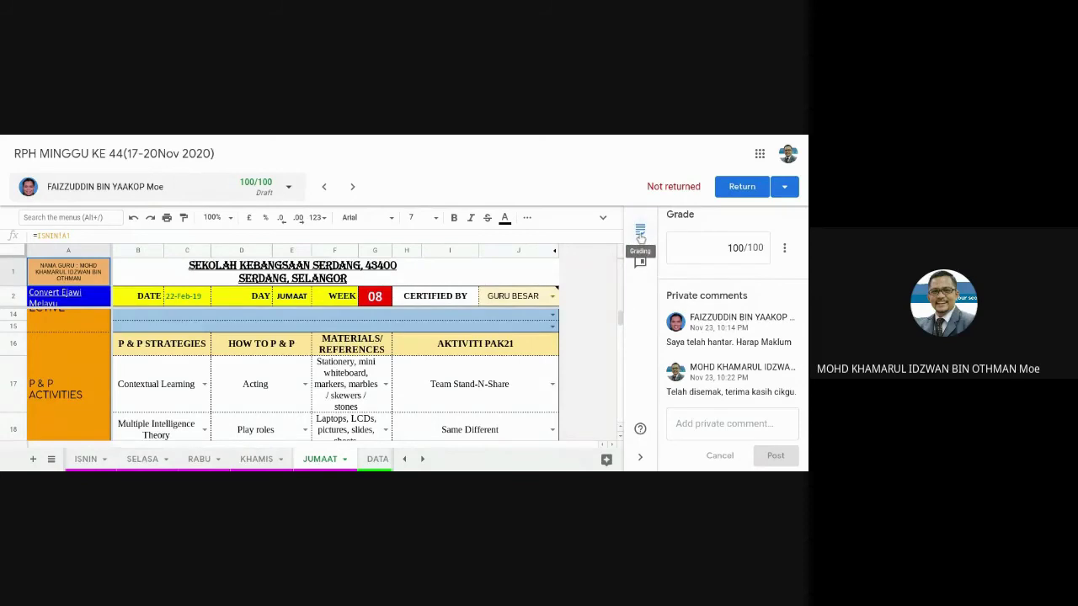
Bring up the comment bank of saved comments in the grading panel.
{"action": "left_click", "coordinate": [639, 232]}
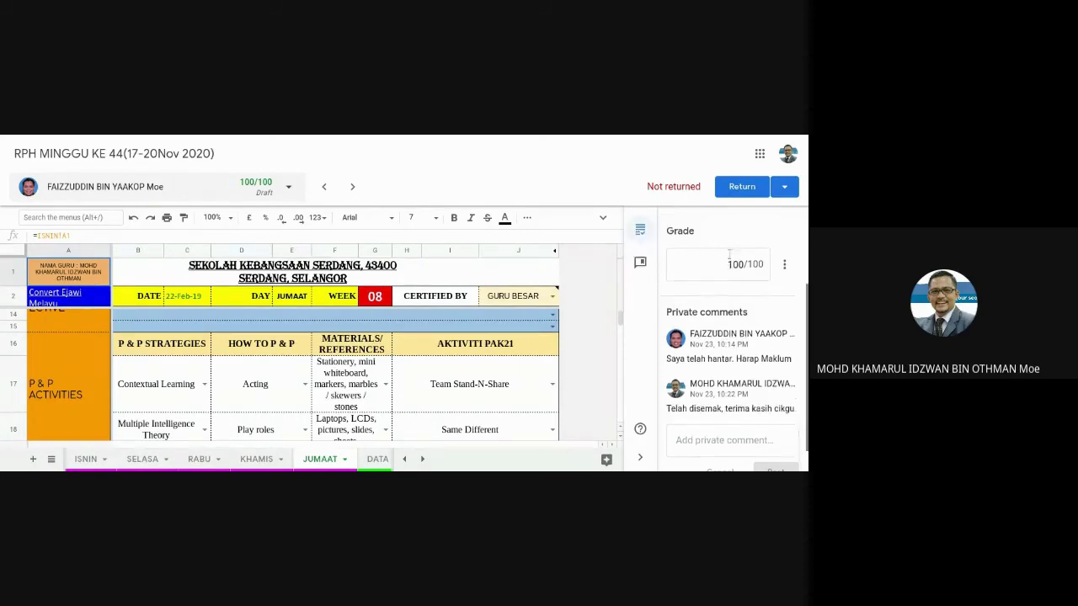
{"action": "scroll", "coordinate": [728, 282], "scroll_direction": "down", "scroll_amount": 1}
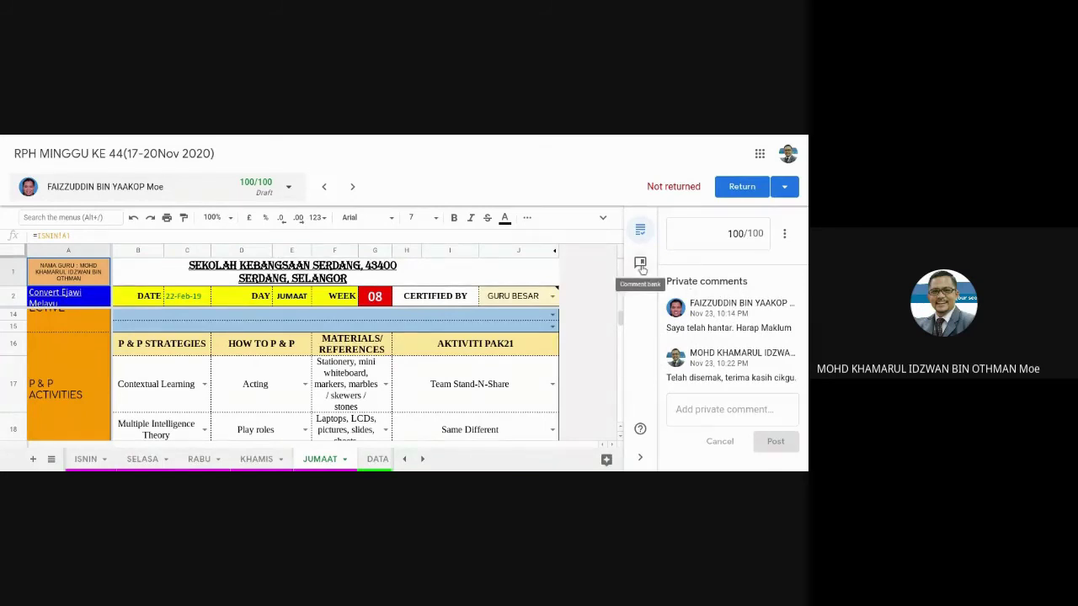
{"action": "left_click", "coordinate": [640, 263]}
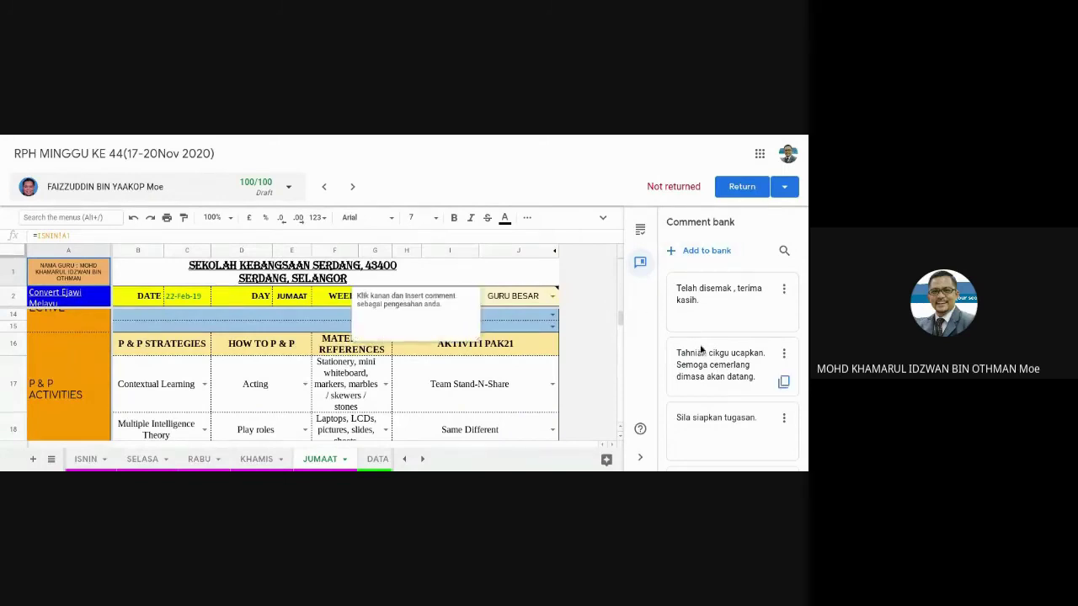
{"action": "scroll", "coordinate": [700, 347], "scroll_direction": "down", "scroll_amount": 1}
{"action": "scroll", "coordinate": [701, 343], "scroll_direction": "down", "scroll_amount": 1}
{"action": "scroll", "coordinate": [700, 343], "scroll_direction": "up", "scroll_amount": 2}
Add 'Telah disemak , terima kasih Cikgu.' as a new comment in the bank.
{"action": "left_click", "coordinate": [694, 251]}
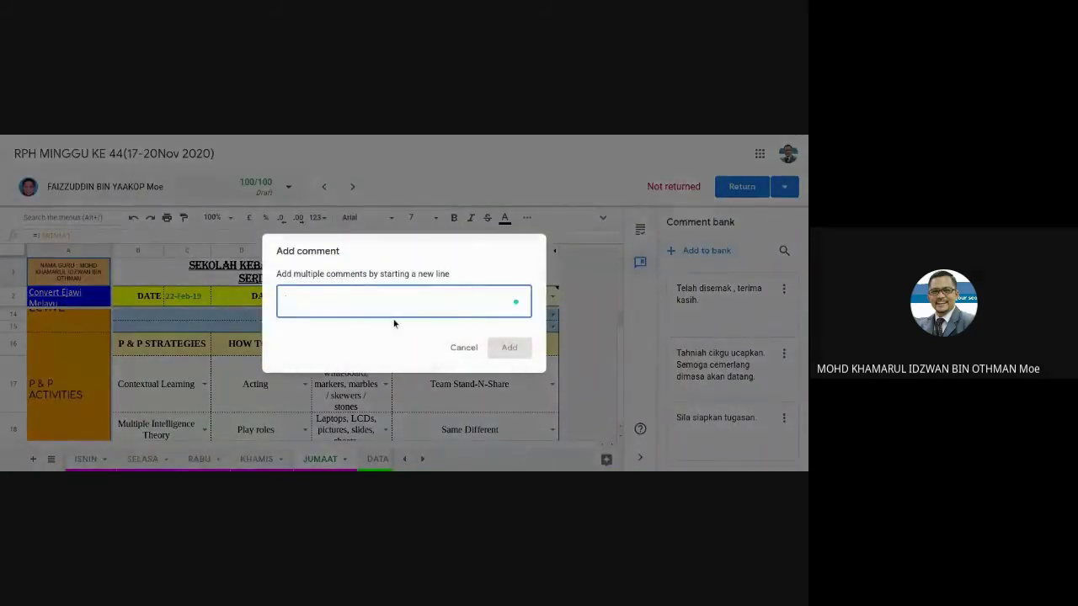
{"action": "type", "text": "Telah disemak "}
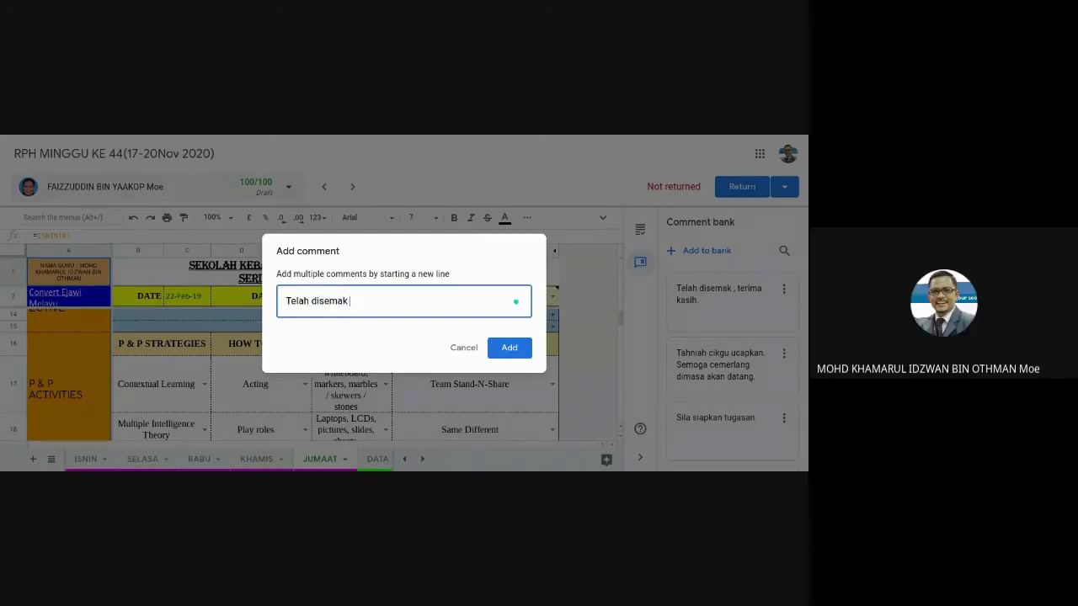
{"action": "type", "text": ", terima kaci"}
{"action": "key", "text": "BackSpace"}
{"action": "key", "text": "BackSpace"}
{"action": "type", "text": "sih Cikg"}
{"action": "left_click", "coordinate": [509, 348]}
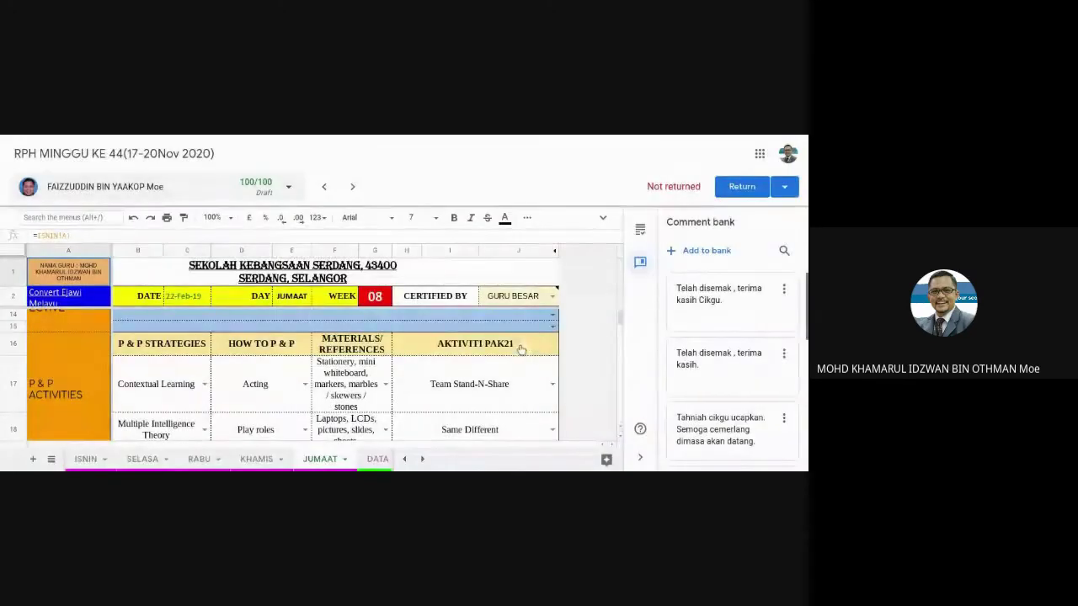
{"action": "mouse_move", "coordinate": [734, 303]}
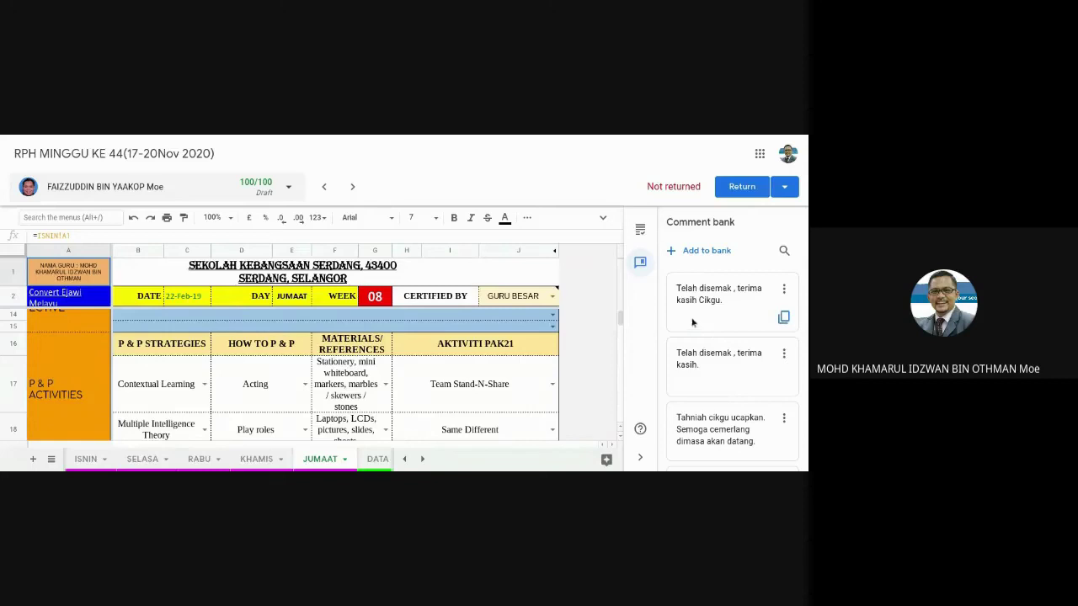
{"action": "scroll", "coordinate": [706, 310], "scroll_direction": "down", "scroll_amount": 10}
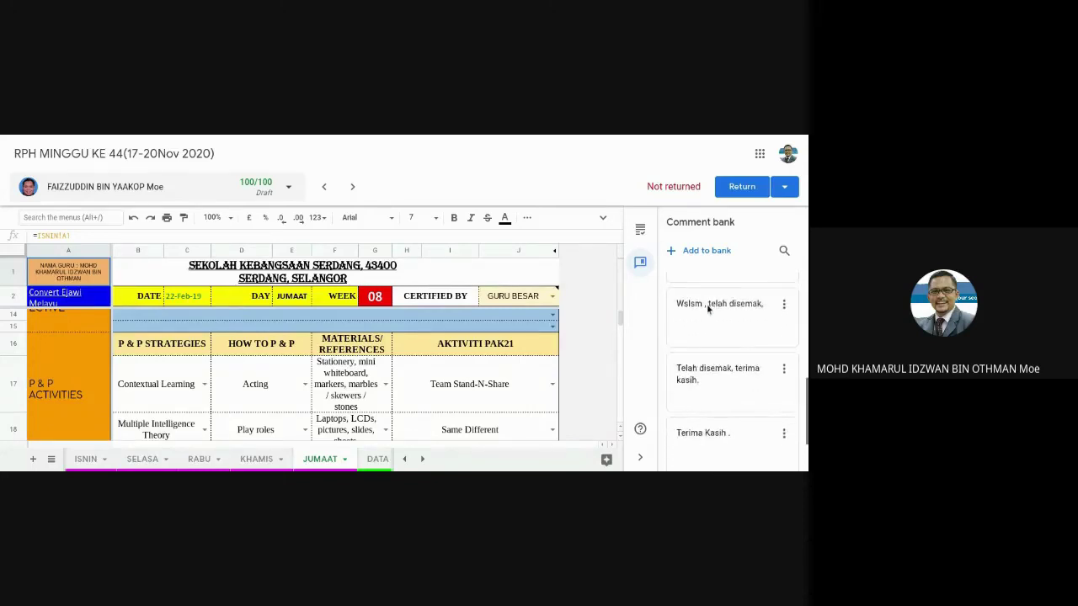
{"action": "scroll", "coordinate": [706, 307], "scroll_direction": "up", "scroll_amount": 5}
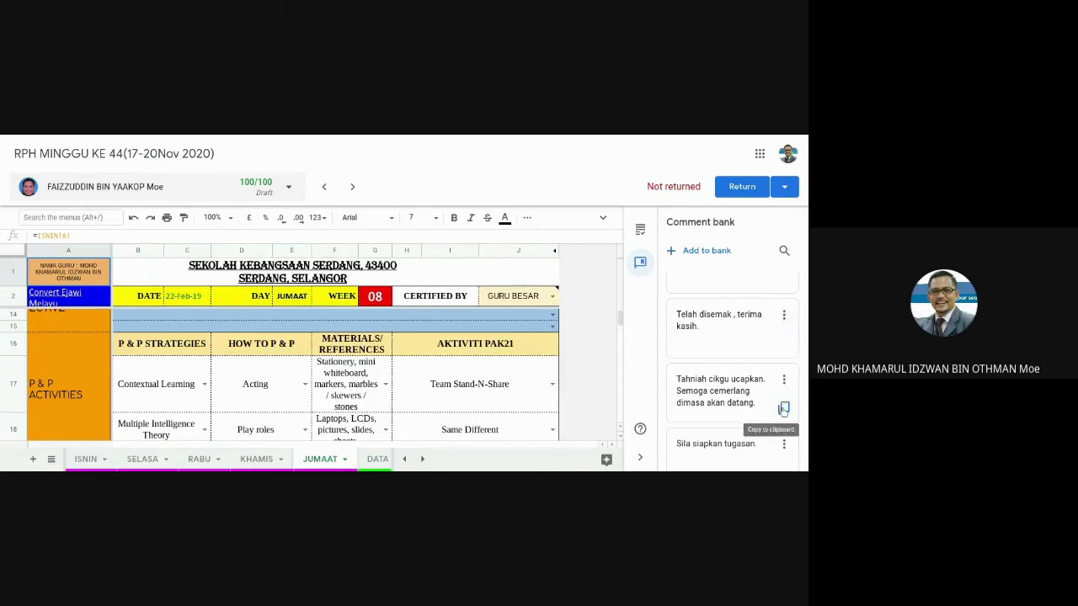
Copy the bank's 'Tahniah cikgu ucapkan…' comment and post it as a private comment.
{"action": "left_click", "coordinate": [783, 409]}
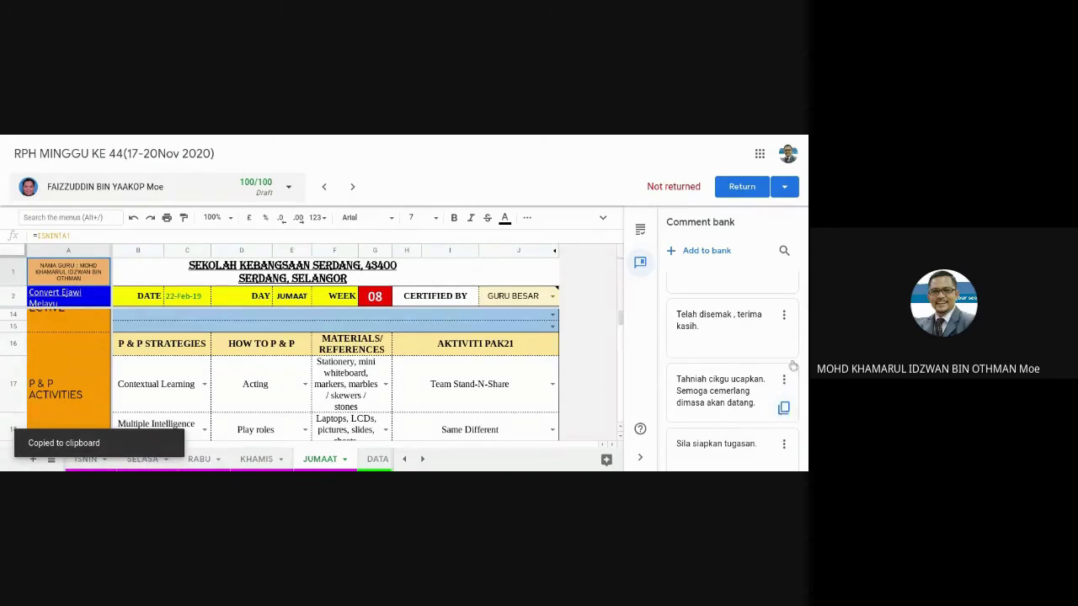
{"action": "left_click", "coordinate": [643, 231]}
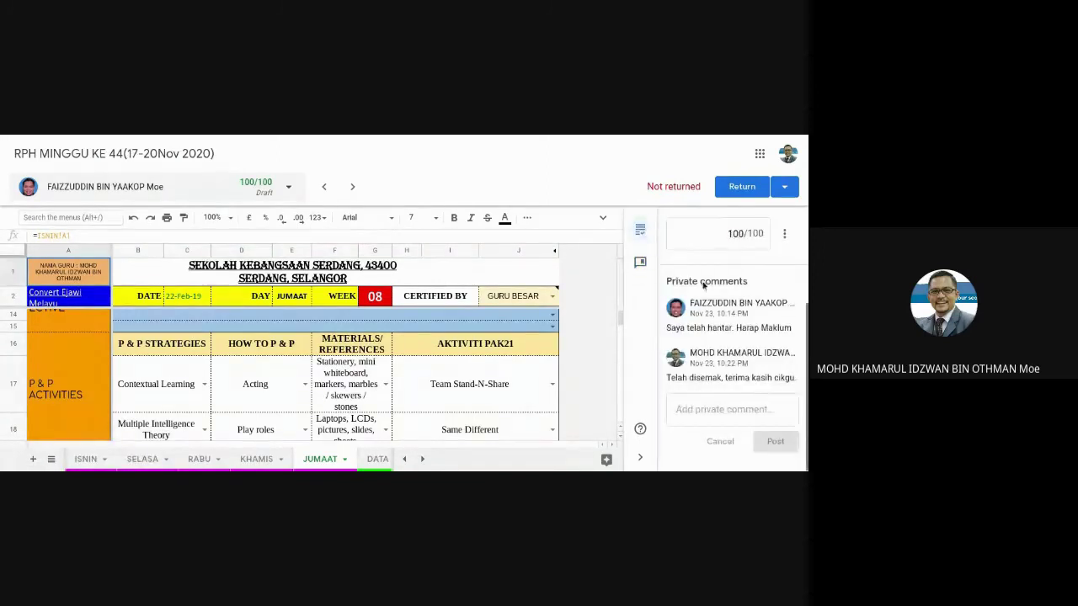
{"action": "left_click", "coordinate": [703, 409]}
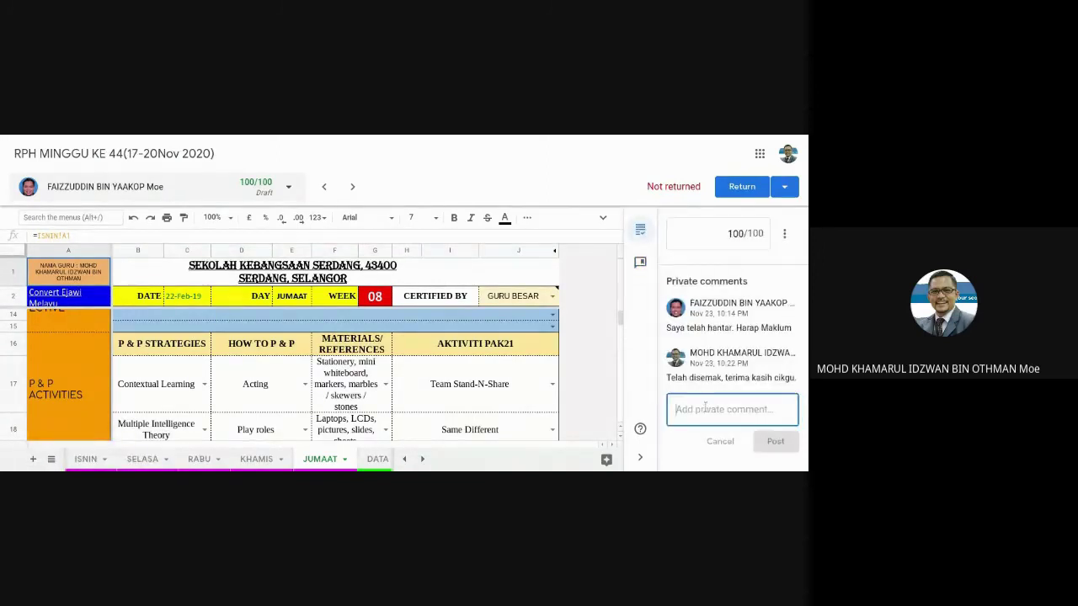
{"action": "key", "text": "ctrl+v"}
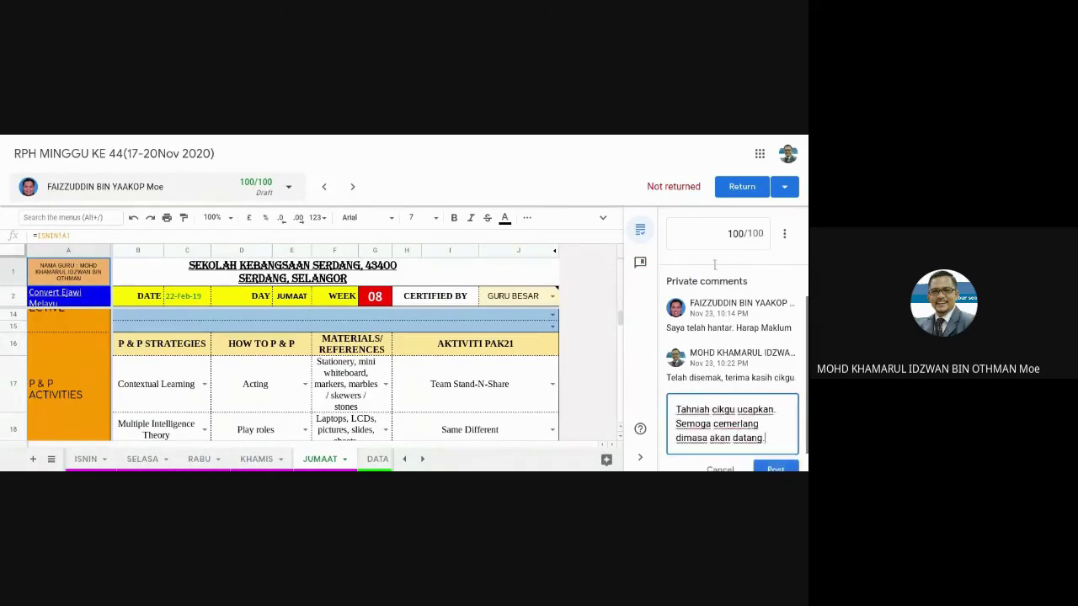
{"action": "left_click", "coordinate": [774, 443]}
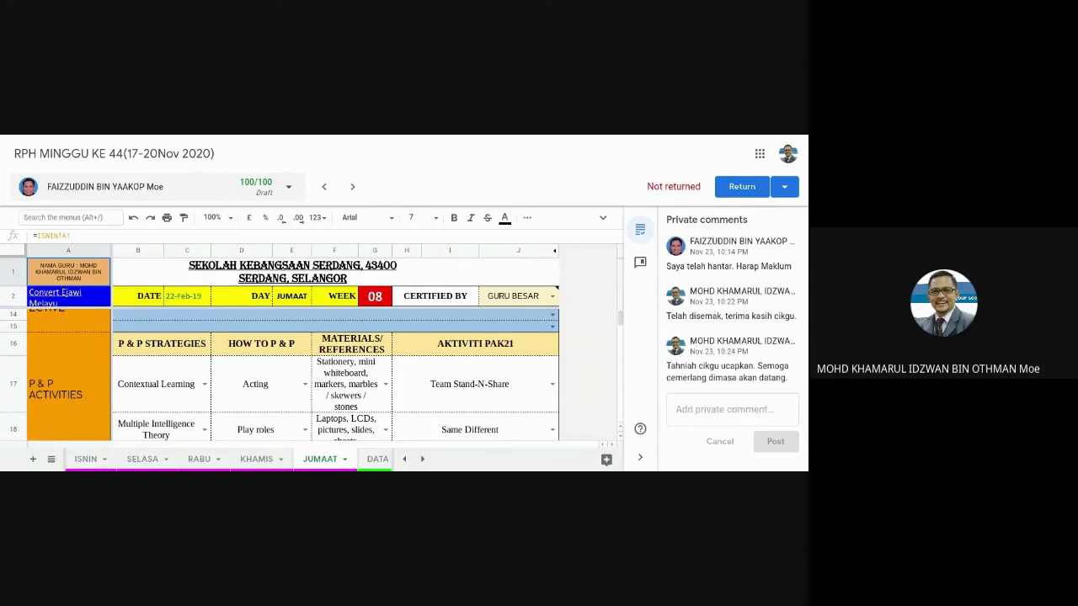
Return the 100/100 lesson plan to the first teacher, confirming in the dialog.
{"action": "left_click", "coordinate": [744, 187]}
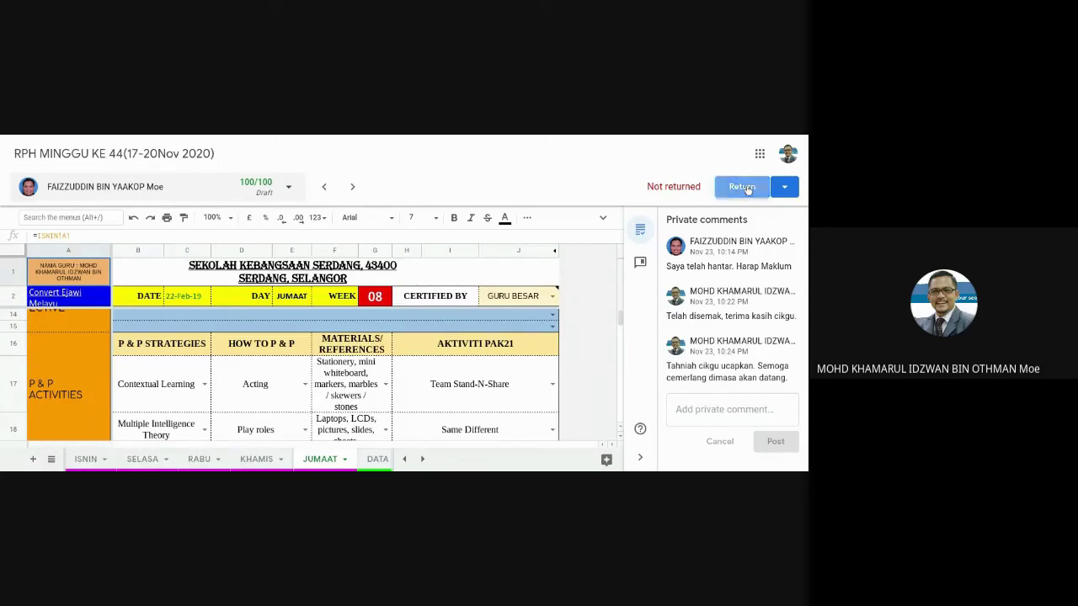
{"action": "left_click", "coordinate": [506, 347]}
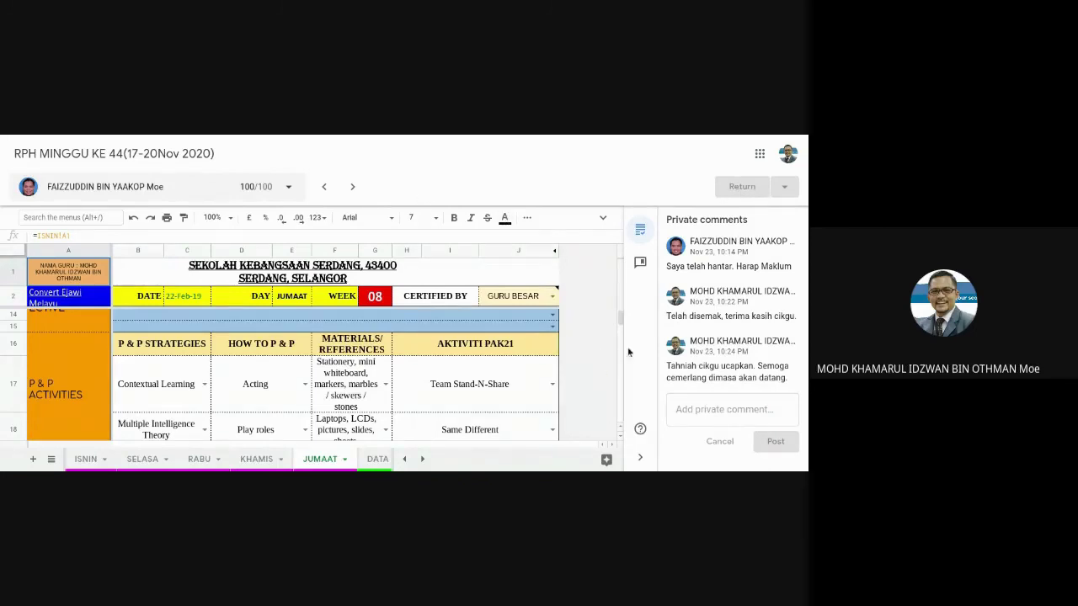
{"action": "left_click", "coordinate": [288, 189]}
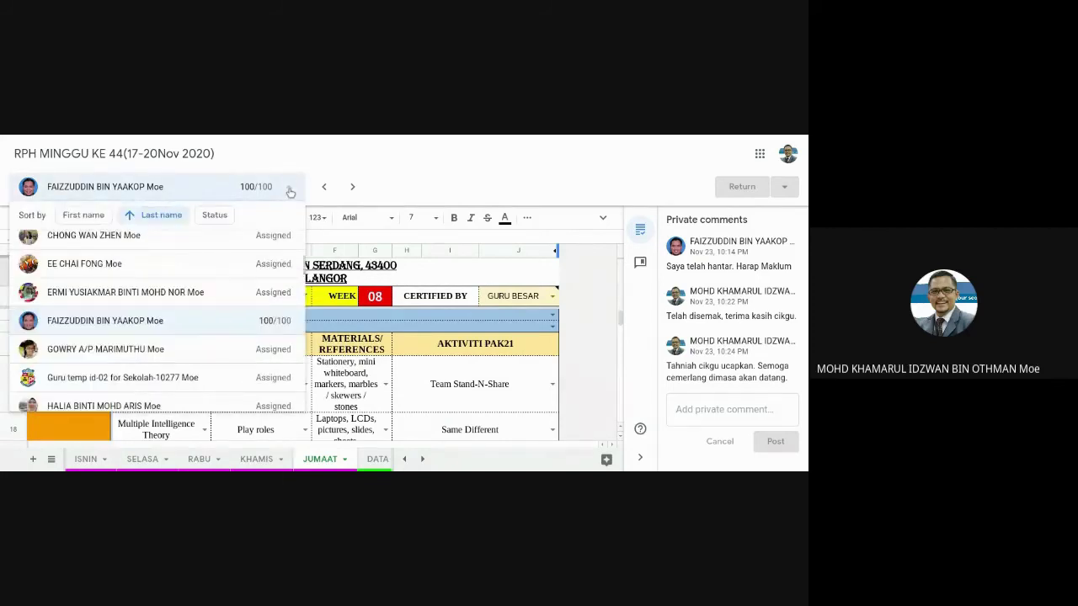
{"action": "scroll", "coordinate": [180, 311], "scroll_direction": "down", "scroll_amount": 5}
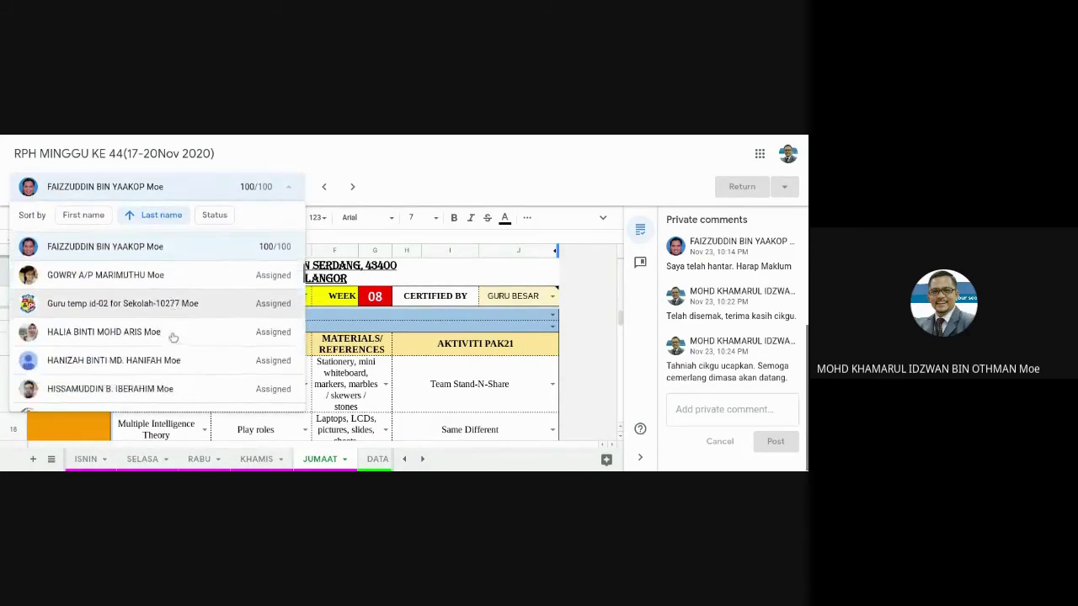
{"action": "scroll", "coordinate": [173, 329], "scroll_direction": "up", "scroll_amount": 4}
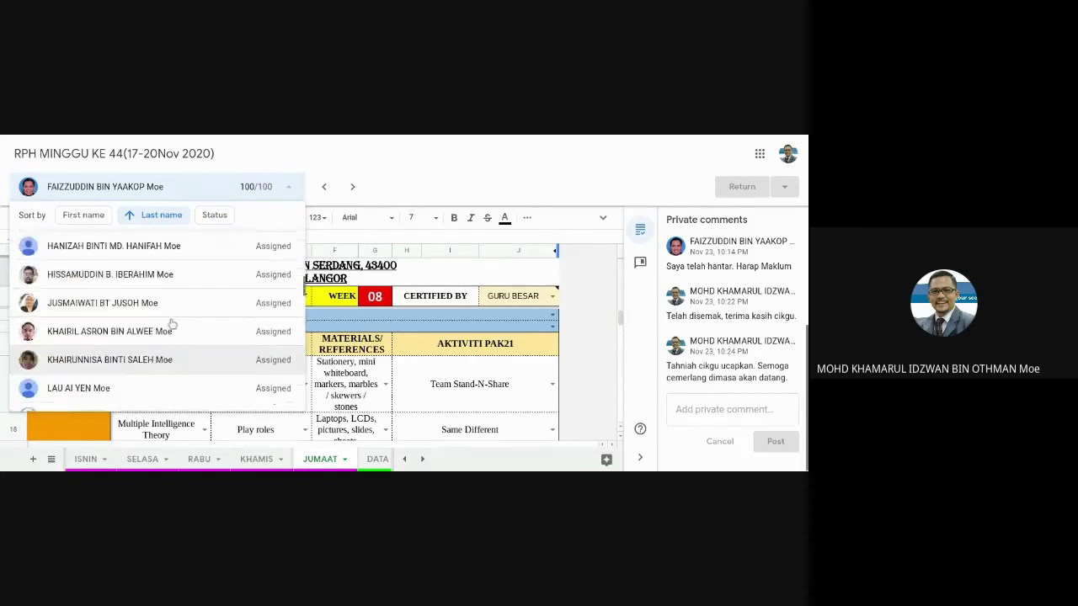
{"action": "scroll", "coordinate": [221, 278], "scroll_direction": "up", "scroll_amount": 6}
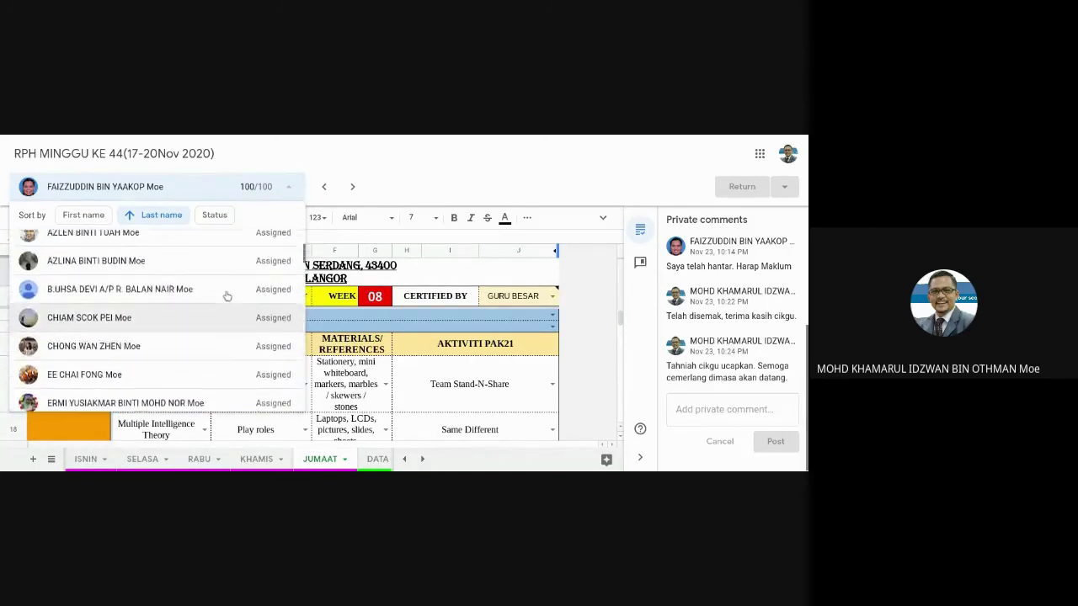
{"action": "scroll", "coordinate": [225, 290], "scroll_direction": "down", "scroll_amount": 2}
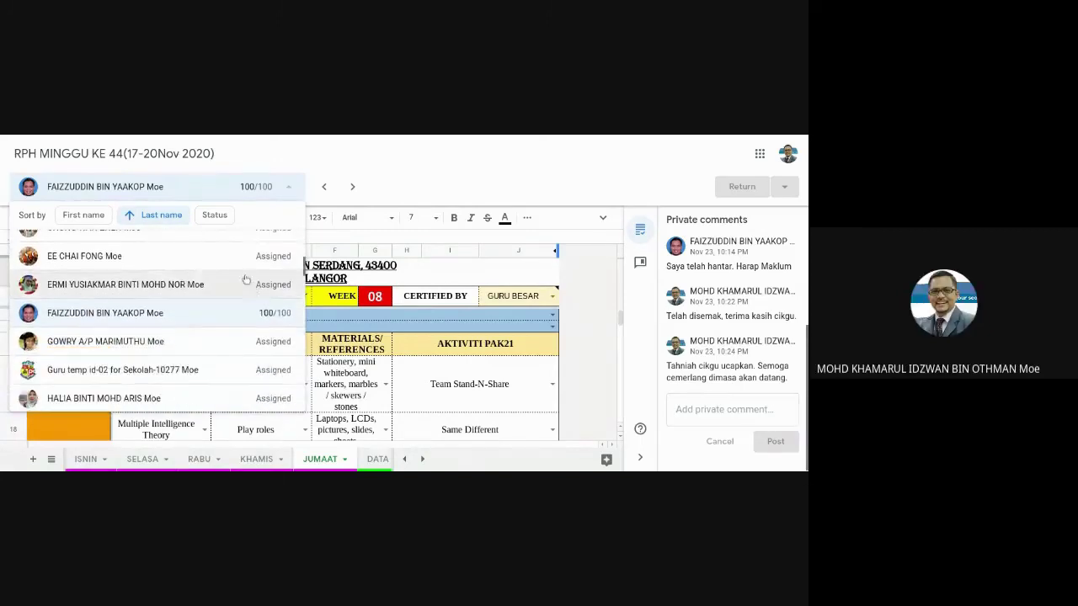
{"action": "scroll", "coordinate": [240, 366], "scroll_direction": "down", "scroll_amount": 2}
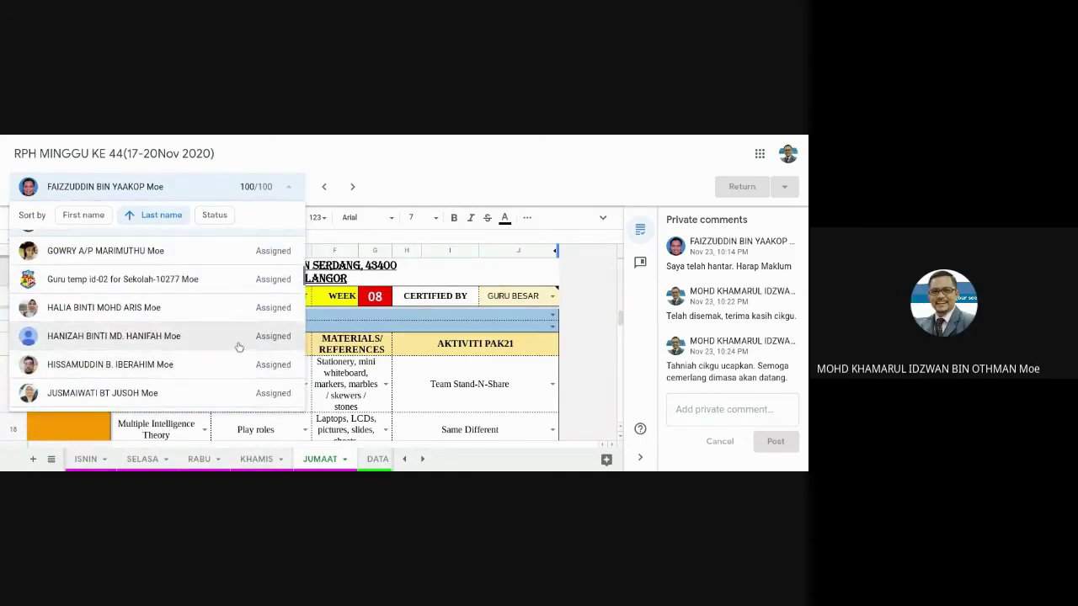
{"action": "scroll", "coordinate": [253, 320], "scroll_direction": "up", "scroll_amount": 2}
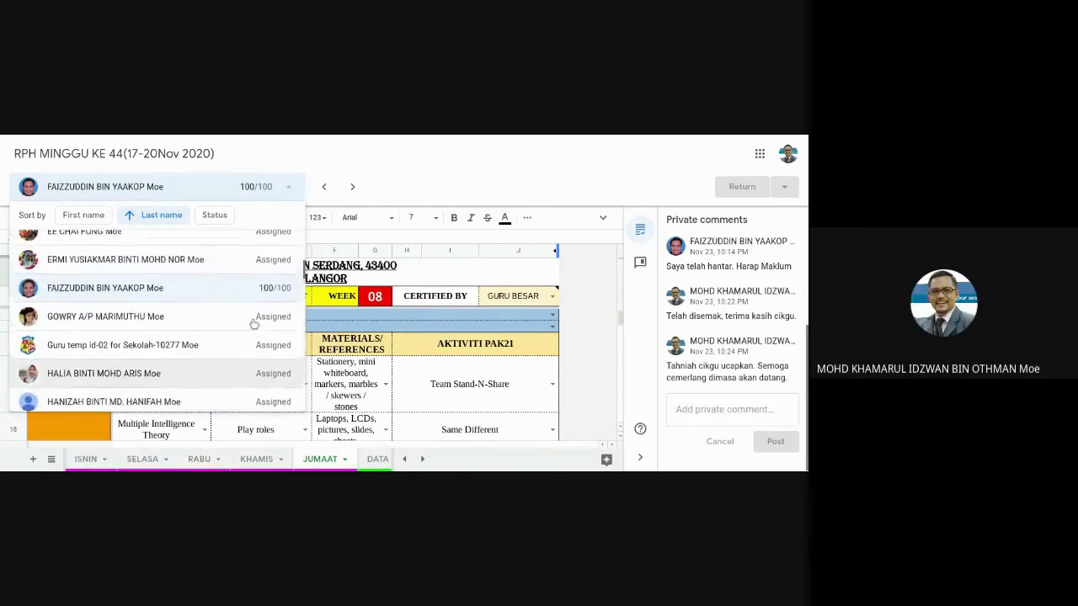
{"action": "scroll", "coordinate": [261, 324], "scroll_direction": "up", "scroll_amount": 1}
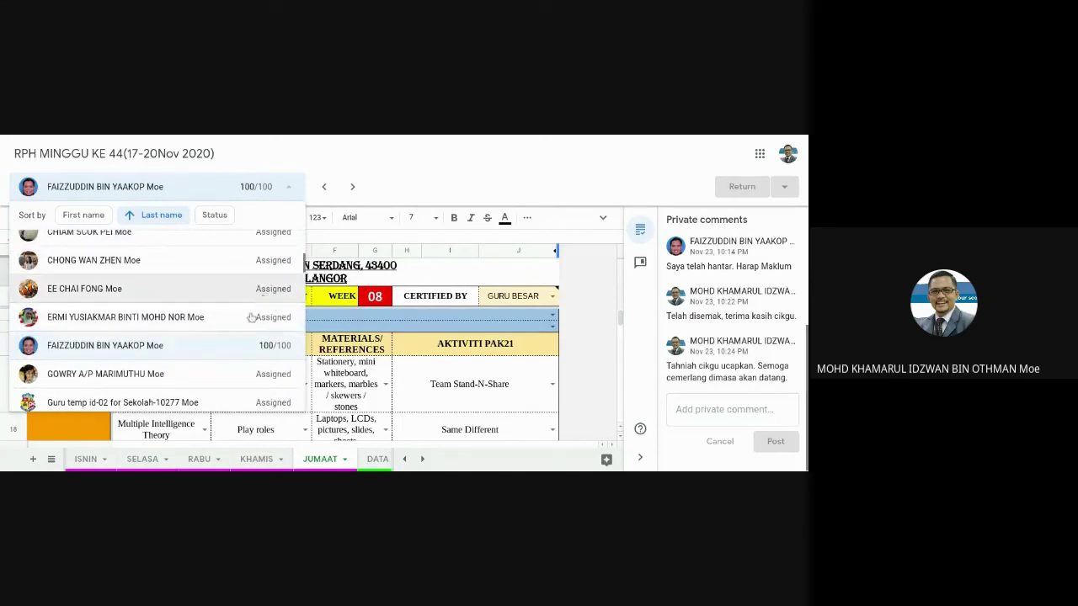
{"action": "scroll", "coordinate": [273, 307], "scroll_direction": "up", "scroll_amount": 2}
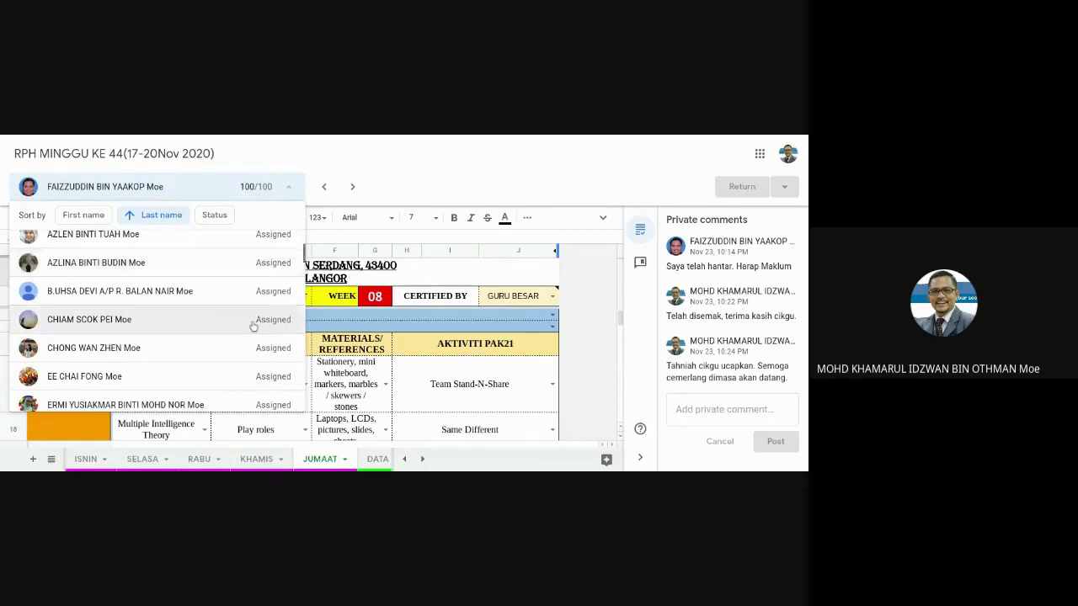
{"action": "scroll", "coordinate": [252, 321], "scroll_direction": "down", "scroll_amount": 3}
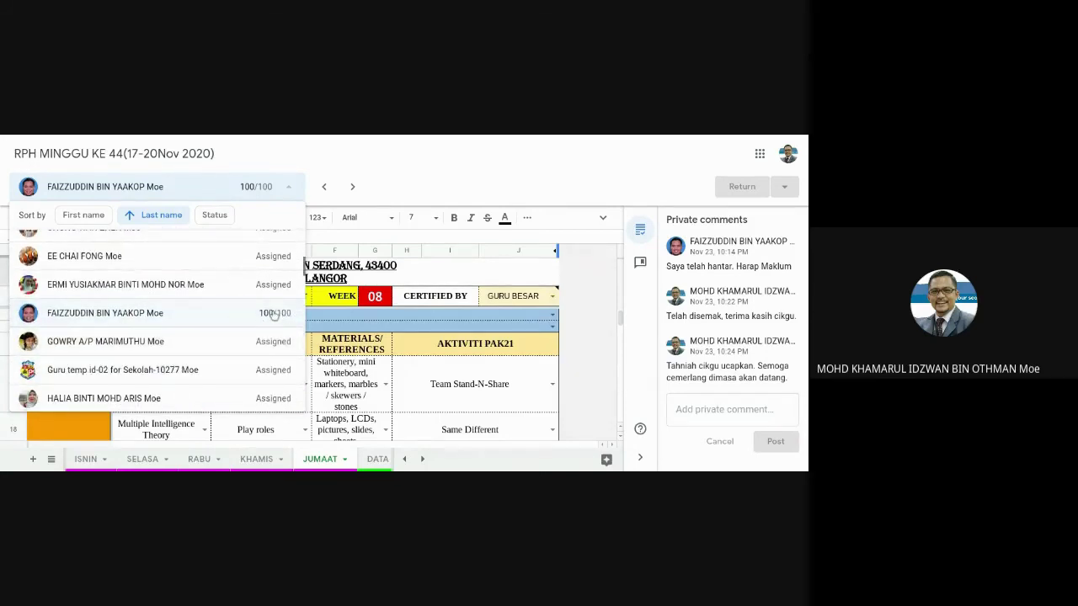
{"action": "left_click", "coordinate": [416, 168]}
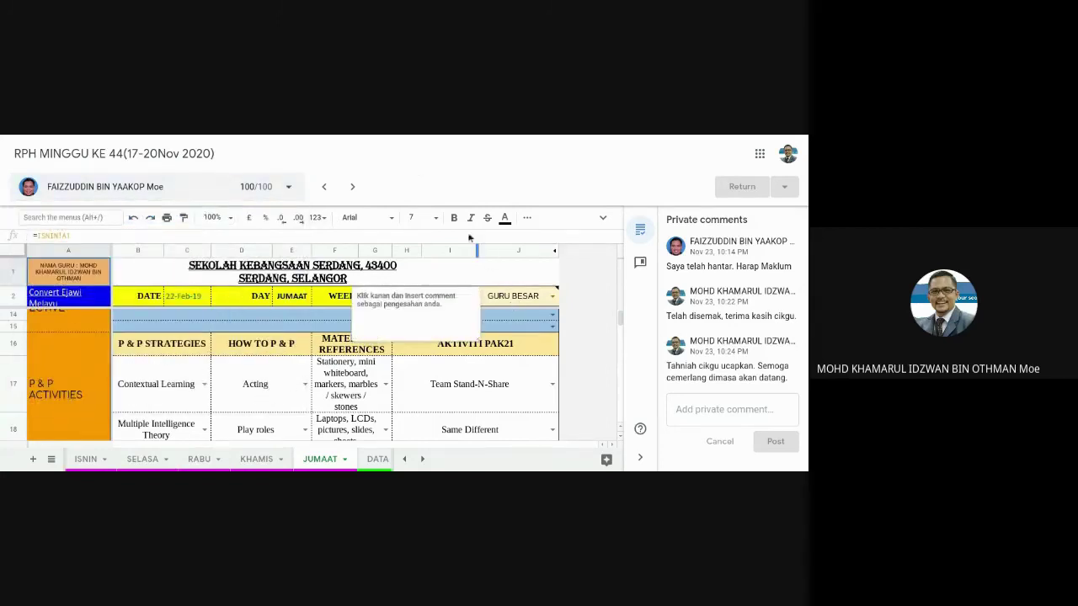
Move to the next teacher's submission and give it a grade of 100.
{"action": "left_click", "coordinate": [353, 188]}
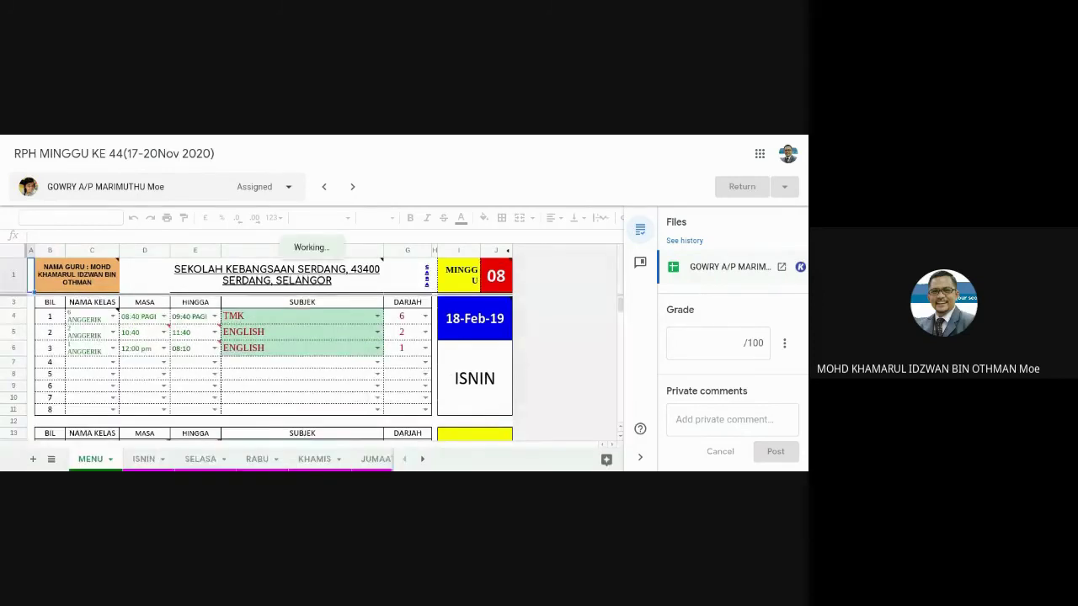
{"action": "left_click", "coordinate": [733, 341]}
{"action": "type", "text": "1"}
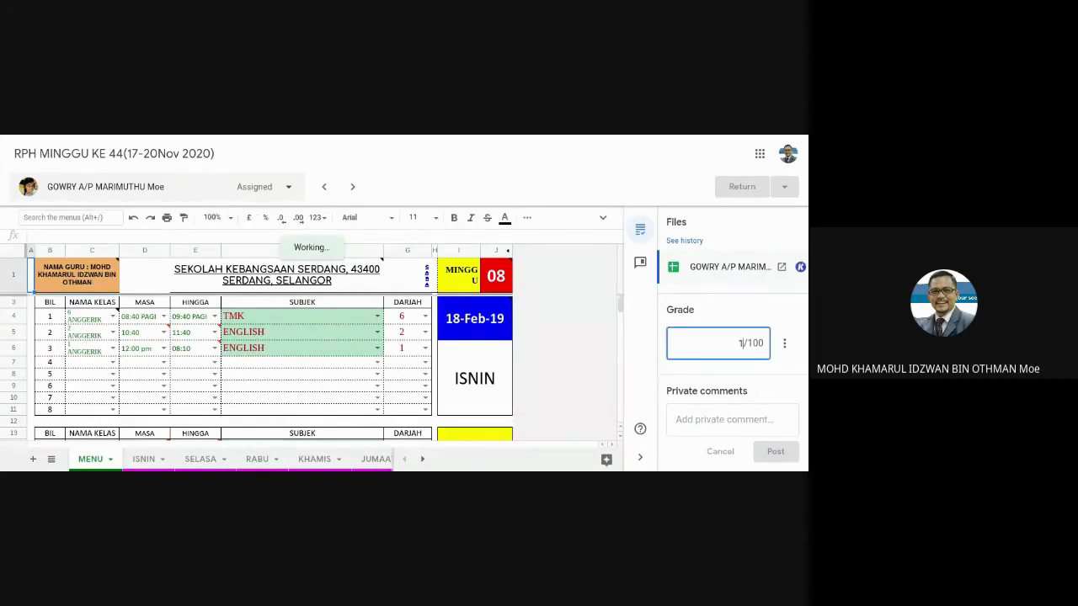
{"action": "type", "text": "100"}
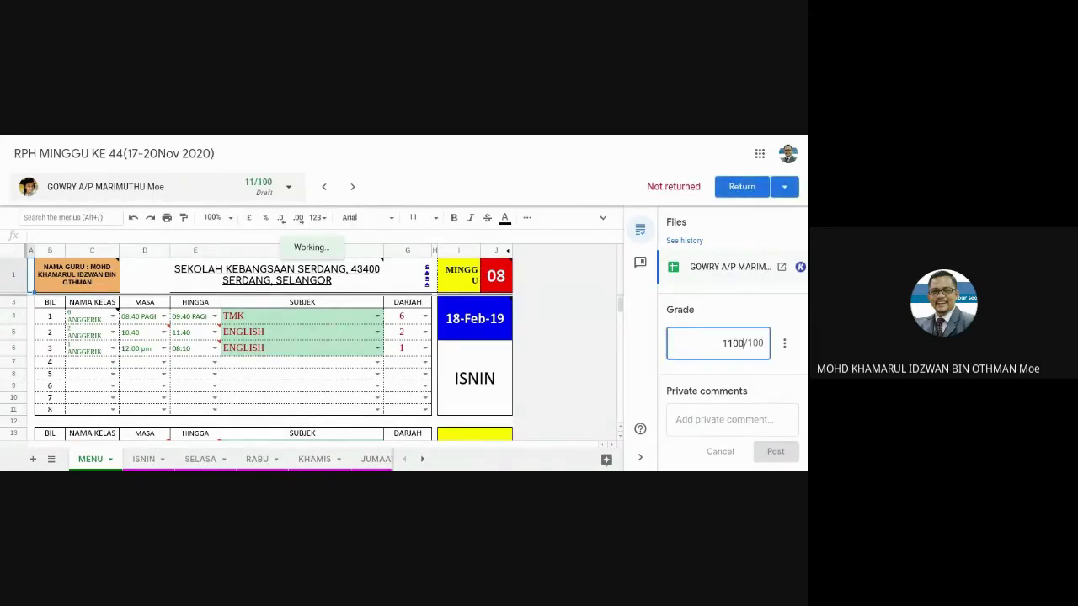
{"action": "key", "text": "BackSpace"}
{"action": "key", "text": "BackSpace"}
{"action": "key", "text": "BackSpace"}
{"action": "type", "text": "0"}
Paste and post the 'Tahniah cikgu ucapkan…' private comment on this submission.
{"action": "left_click", "coordinate": [762, 419]}
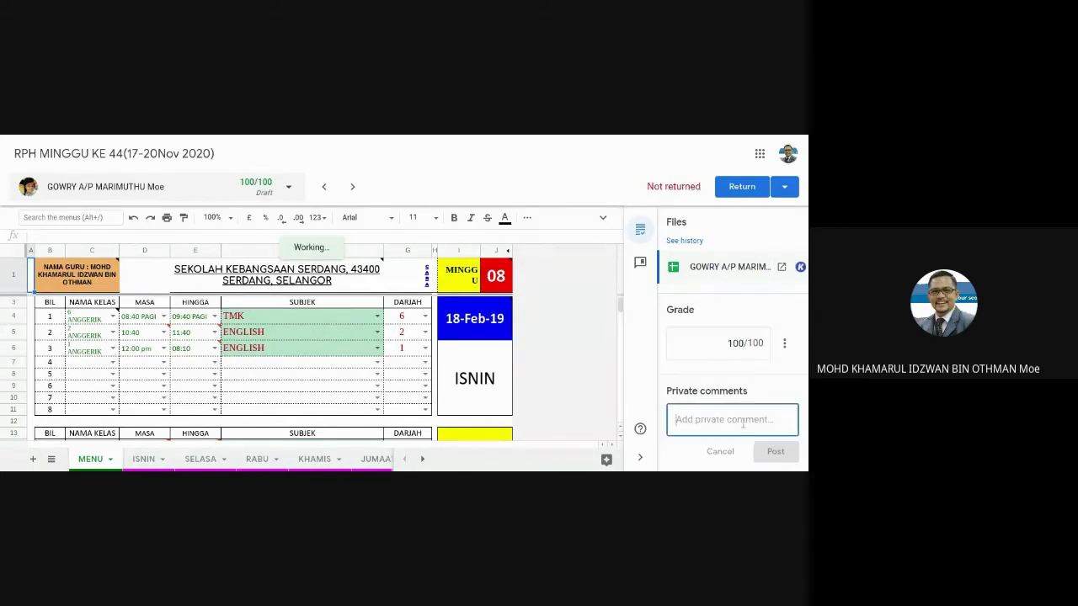
{"action": "type", "text": "Tahniah cikgu ucapkan. Semoga cemerlang dimasa akan datang."}
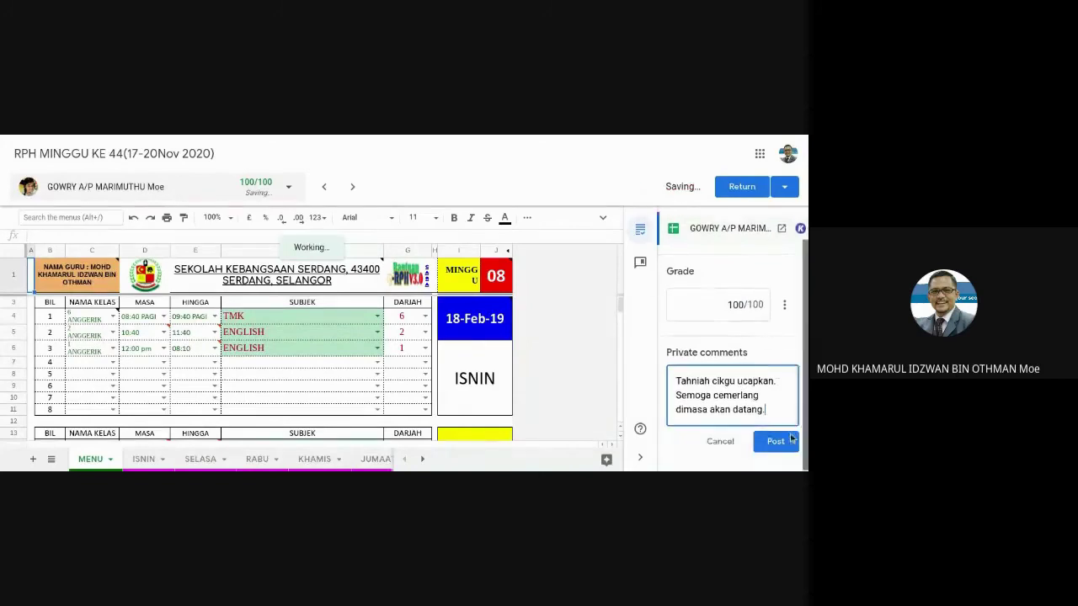
{"action": "left_click", "coordinate": [773, 441]}
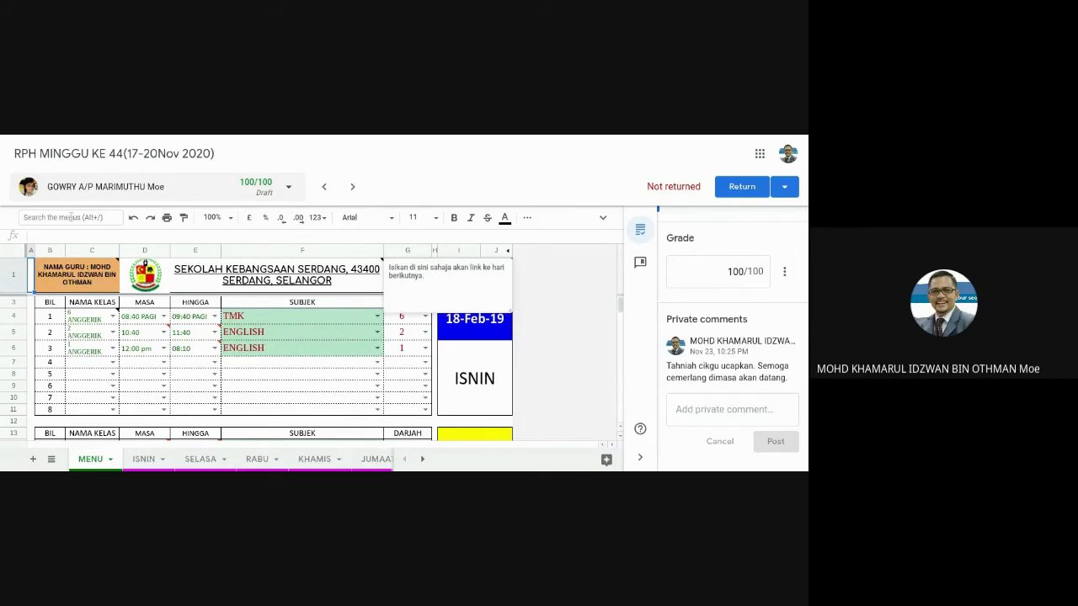
Return the second teacher's graded work, then close the grading view back to Student work.
{"action": "left_click", "coordinate": [746, 190]}
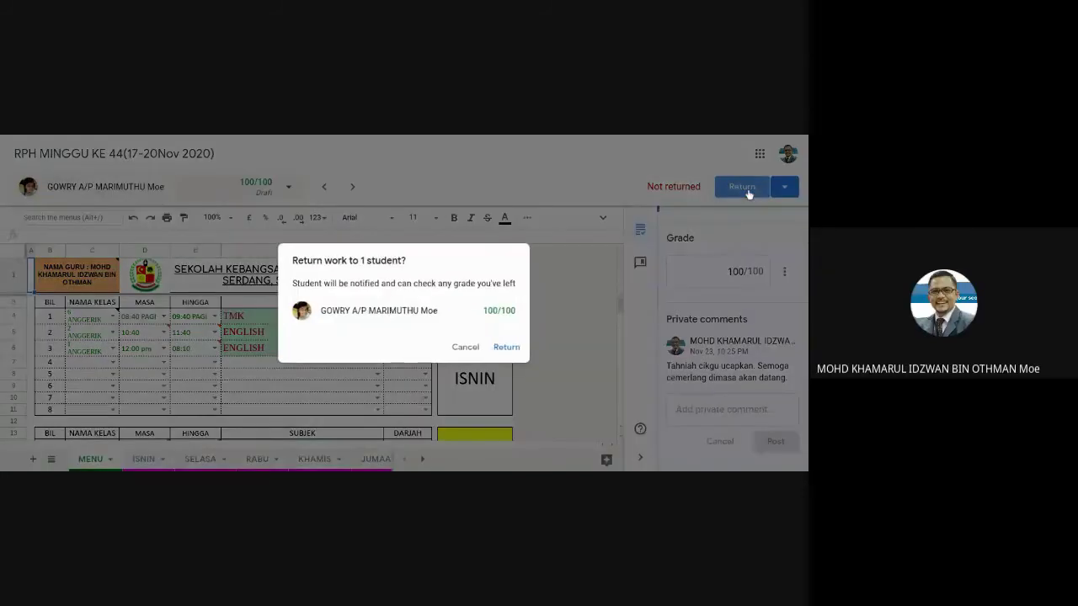
{"action": "left_click", "coordinate": [508, 350]}
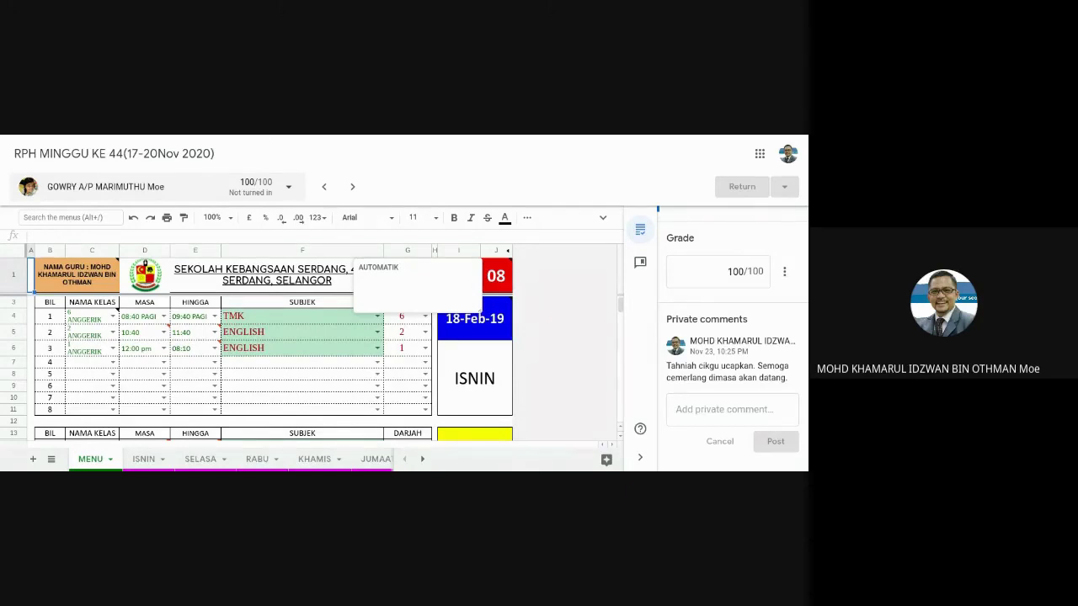
{"action": "key", "text": "ctrl+w"}
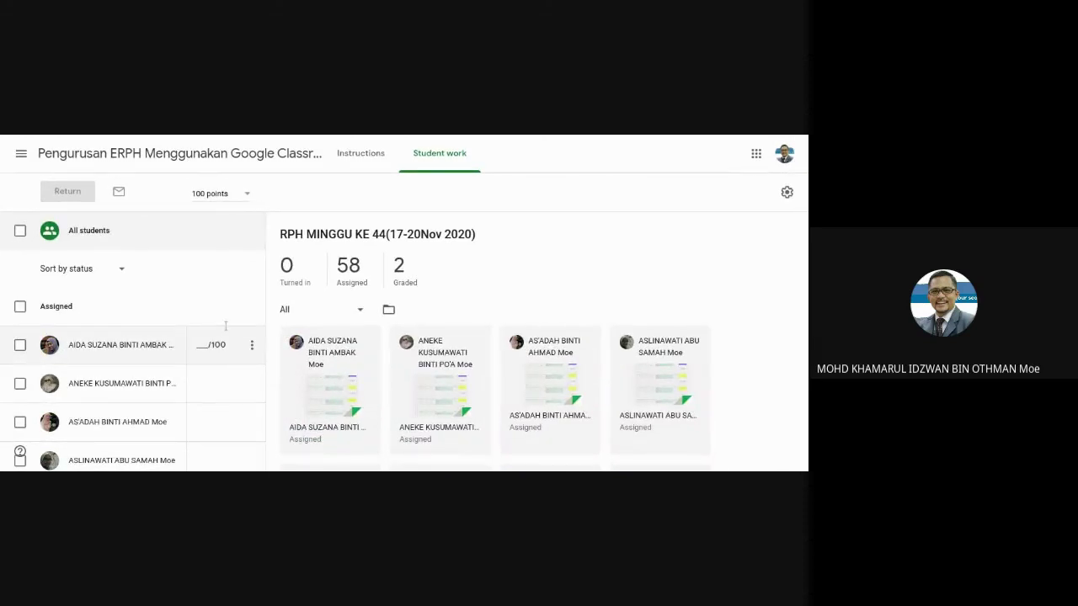
Scroll the student list down to the Graded section listing both teachers at 100.
{"action": "scroll", "coordinate": [224, 323], "scroll_direction": "down", "scroll_amount": 10}
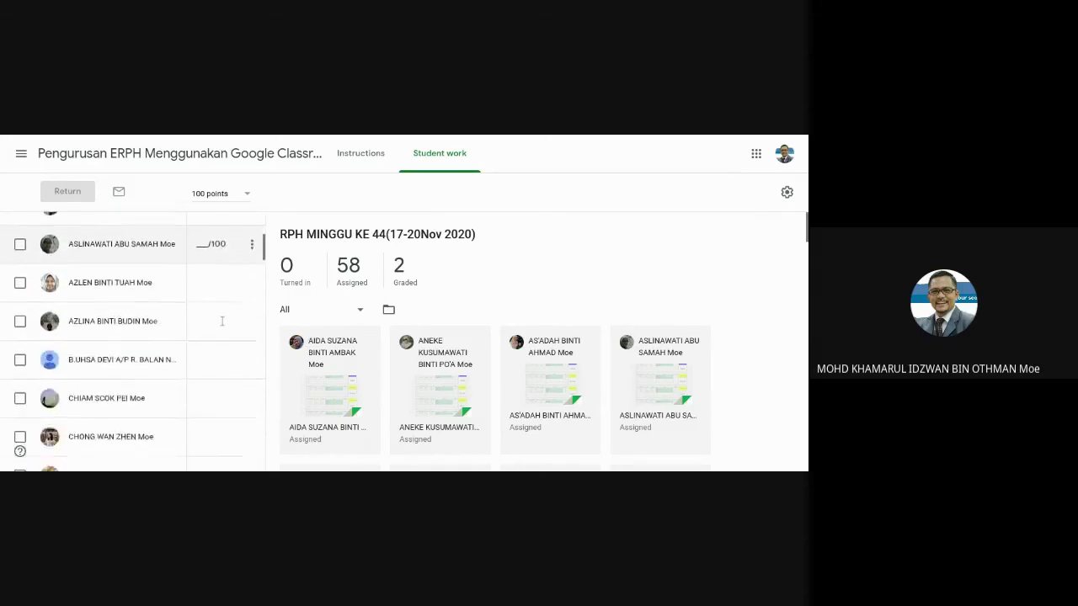
{"action": "scroll", "coordinate": [222, 321], "scroll_direction": "down", "scroll_amount": 15}
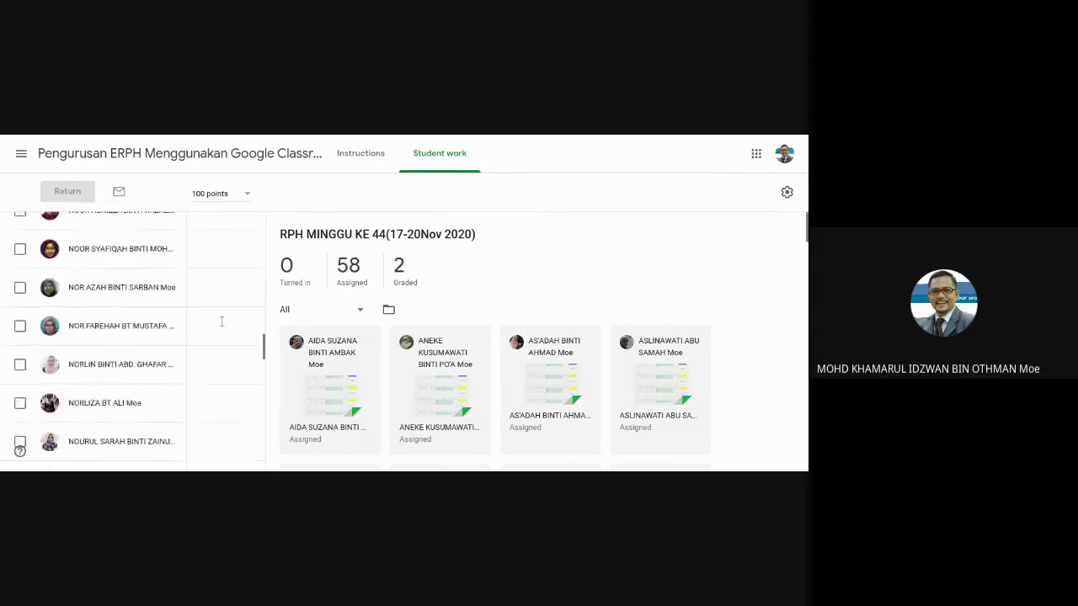
{"action": "scroll", "coordinate": [217, 319], "scroll_direction": "down", "scroll_amount": 5}
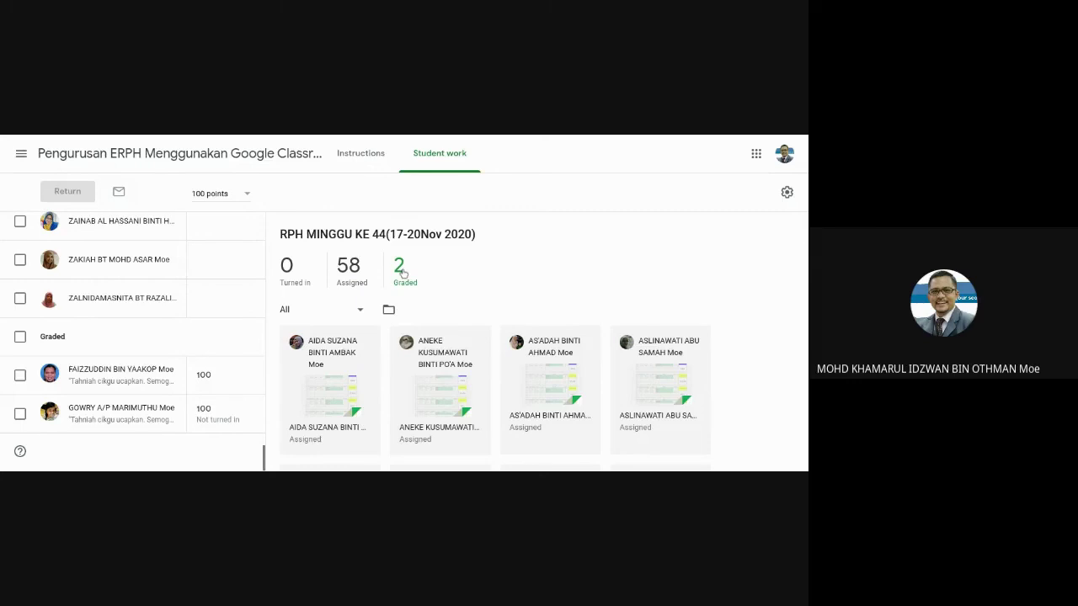
Go to the class page and open the Grades tab to view both RPH columns averaging 100.
{"action": "left_click", "coordinate": [210, 161]}
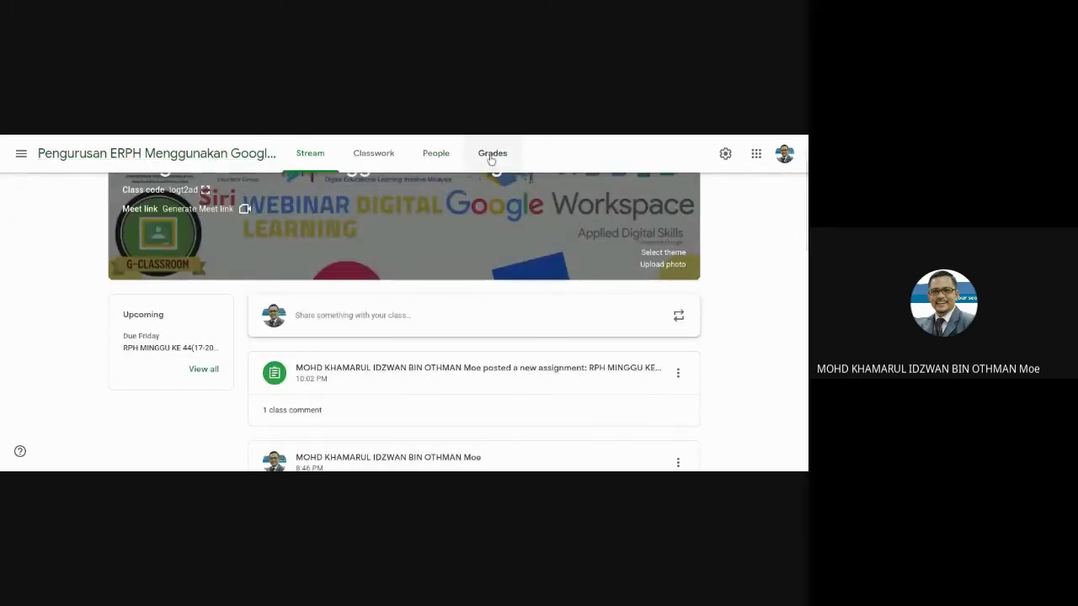
{"action": "left_click", "coordinate": [491, 154]}
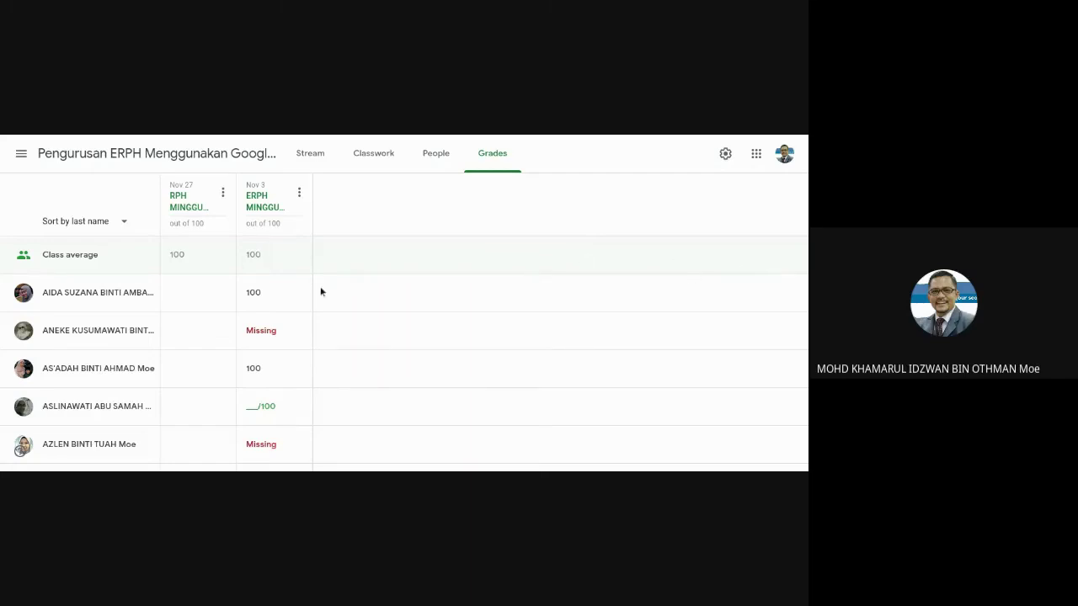
{"action": "scroll", "coordinate": [264, 258], "scroll_direction": "down", "scroll_amount": 5}
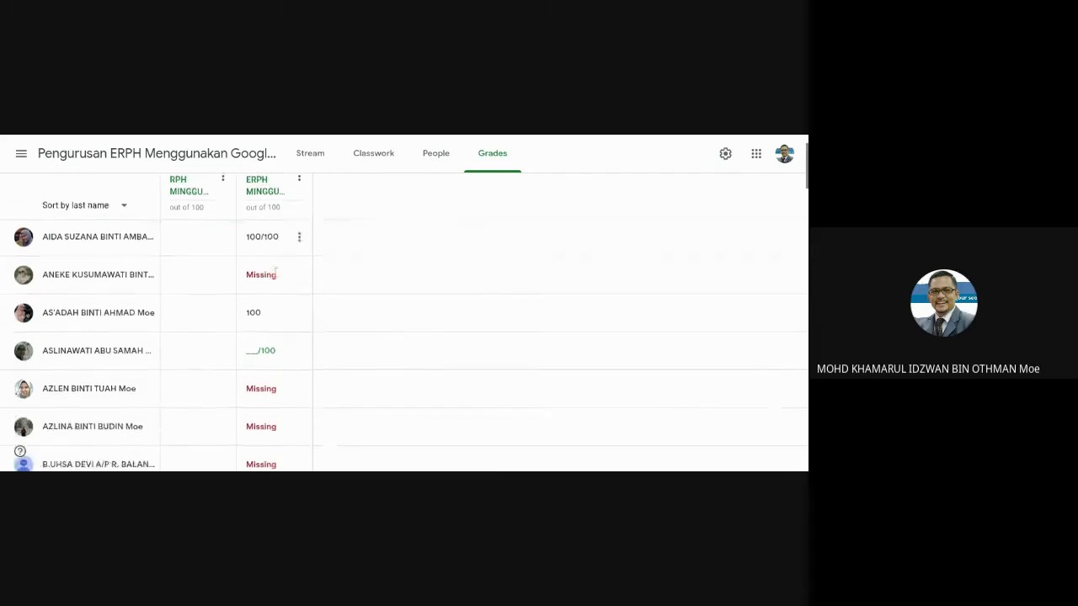
{"action": "scroll", "coordinate": [277, 274], "scroll_direction": "down", "scroll_amount": 1}
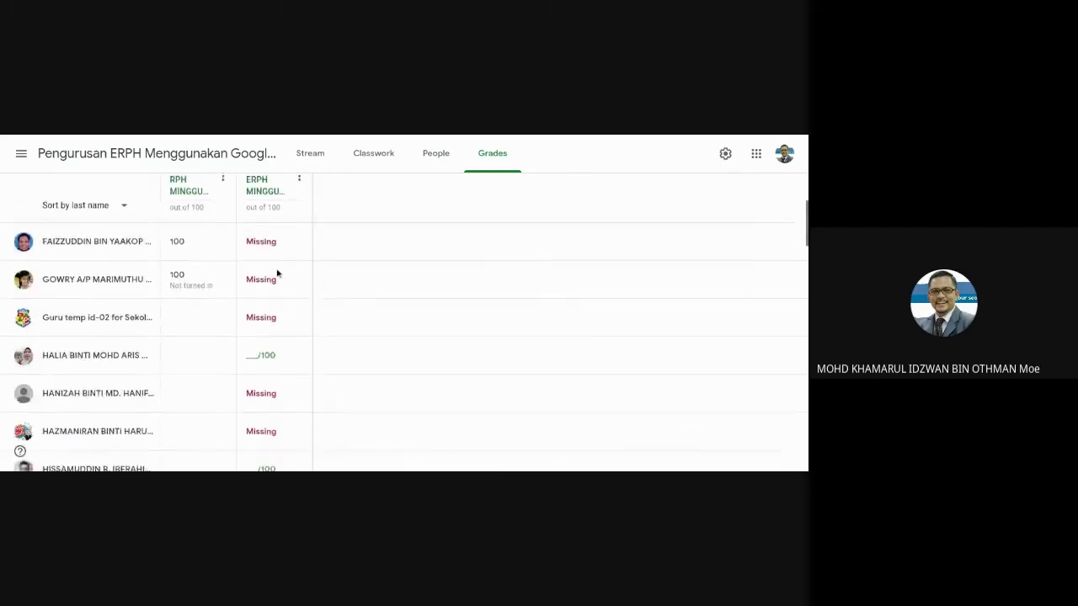